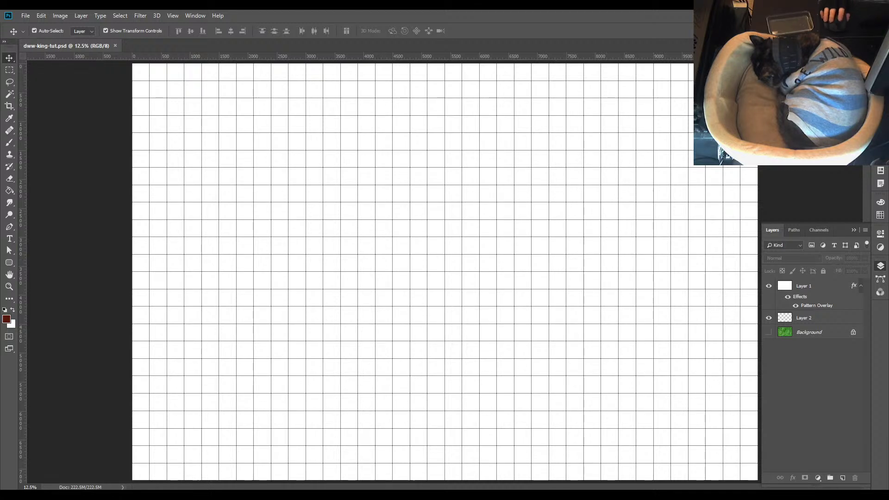
Select Layer 2 and hide the grid-patterned Layer 1 above it
left_click(822, 319)
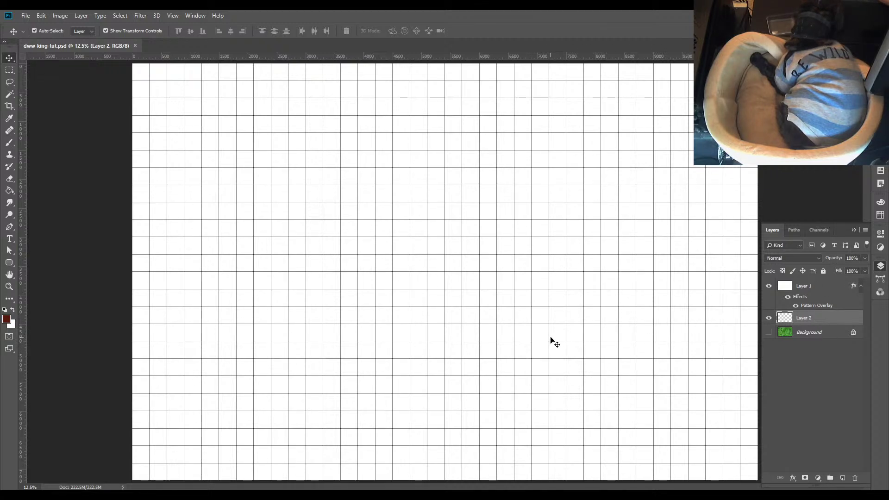
left_click(769, 285)
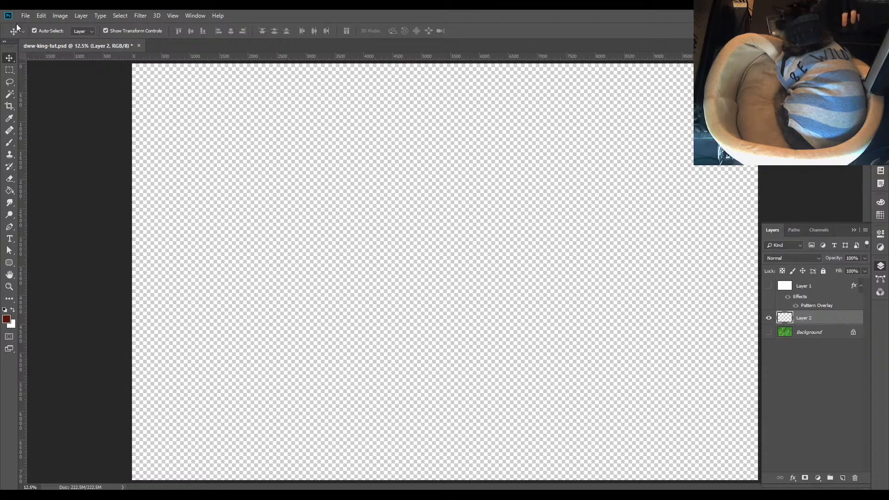
Create a clipboard-sized 1900 x 1420 px document and paste the golden King Tut mask image into it
left_click(25, 15)
left_click(133, 74)
key("ctrl+n")
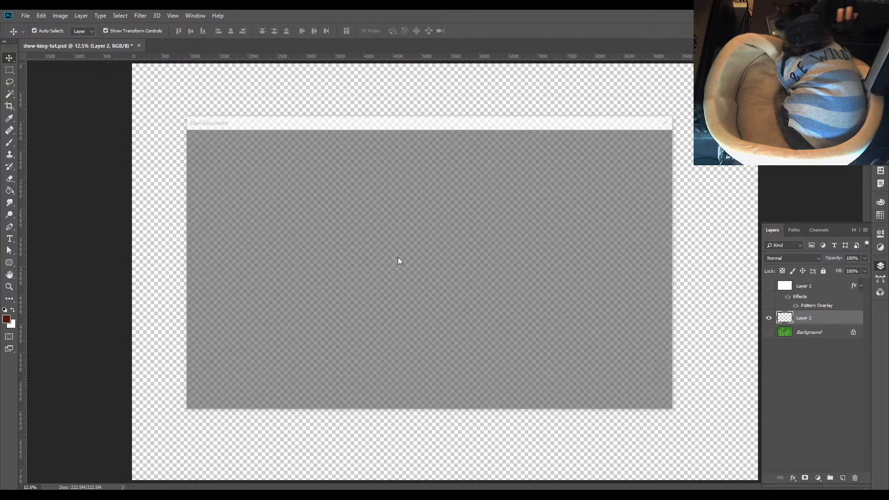
left_click(613, 394)
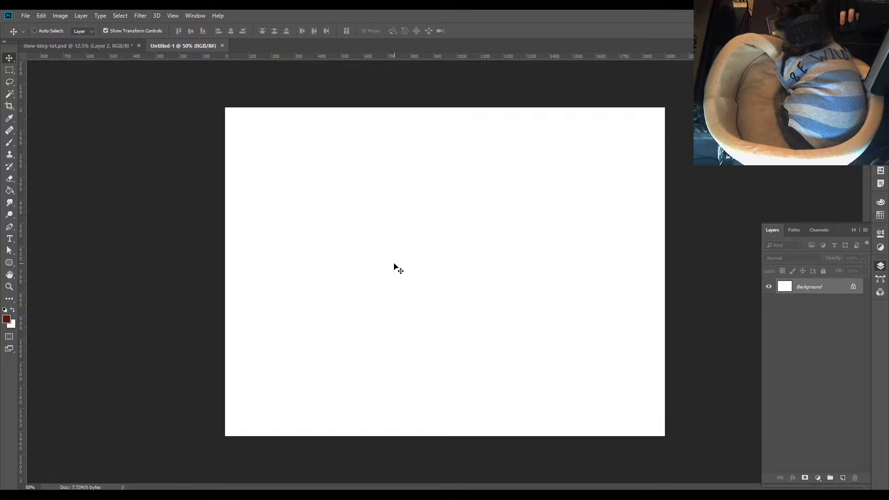
key("ctrl+v")
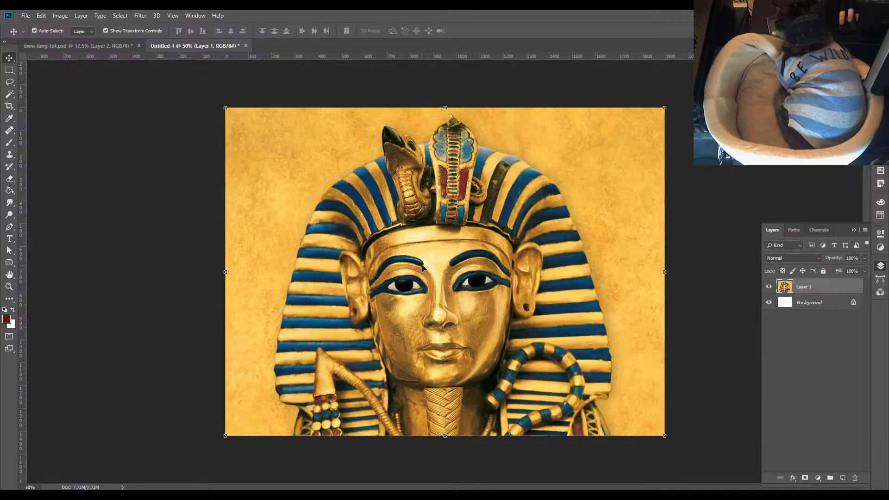
Create a clipboard-sized 720 x 405 px document and paste the image of desert dunes with footprints into it
left_click(58, 47)
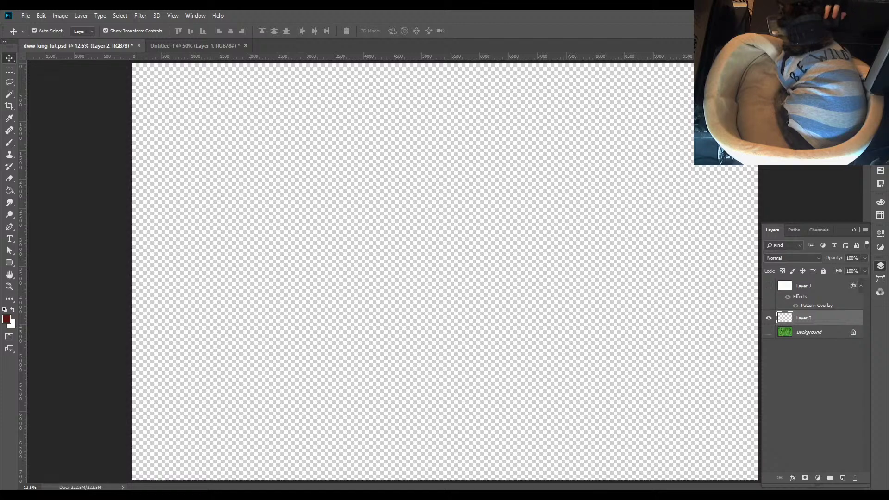
left_click(26, 15)
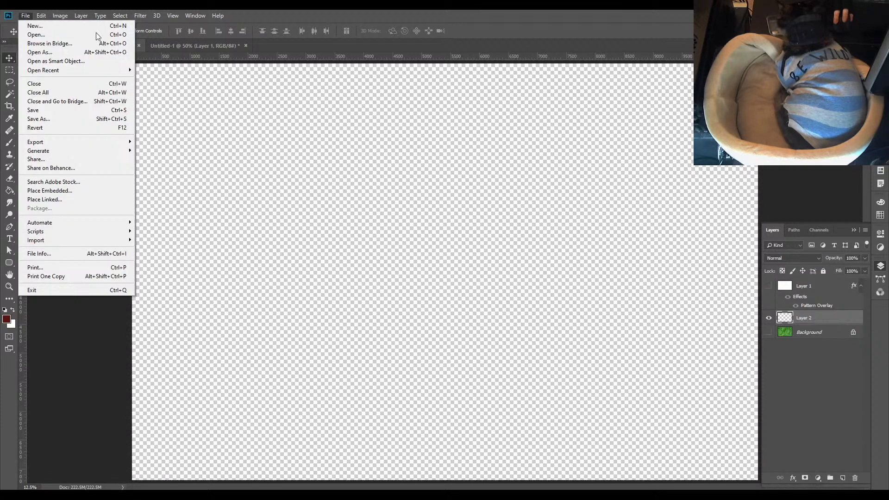
left_click(240, 121)
key("ctrl+n")
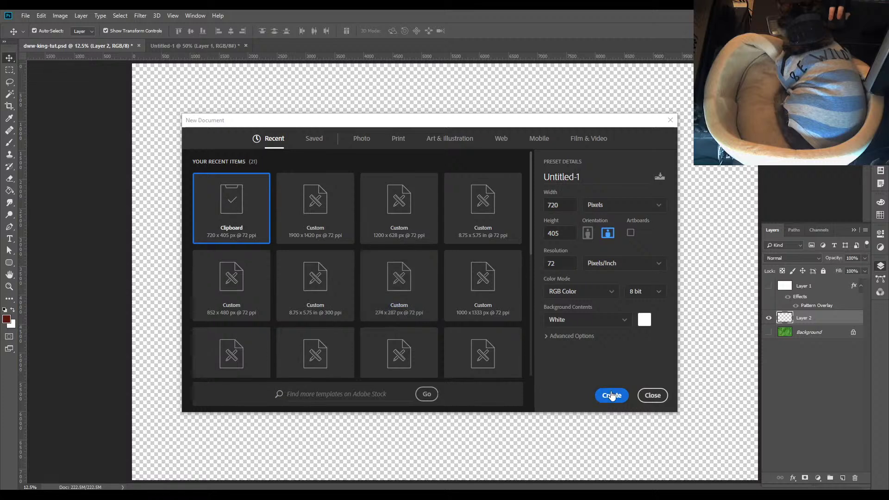
key("Return")
key("ctrl+v")
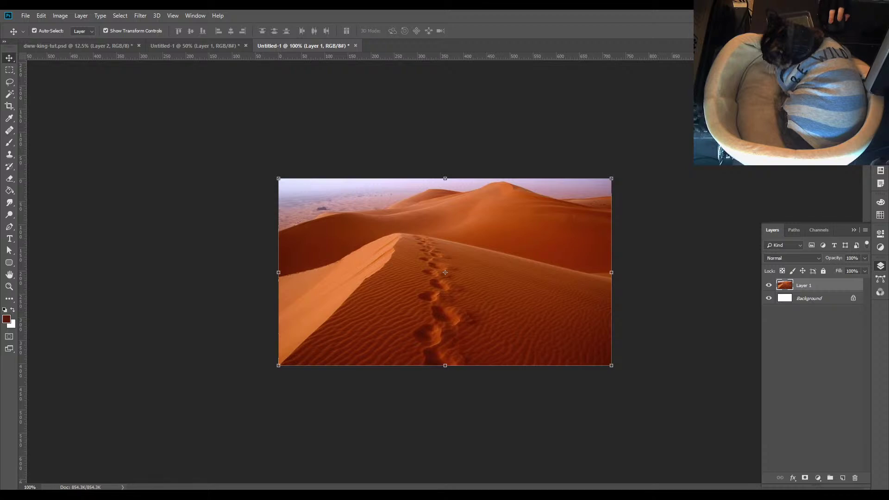
Create a clipboard-sized 1000 x 1333 px document and paste the tall desert landscape image into it
left_click(25, 15)
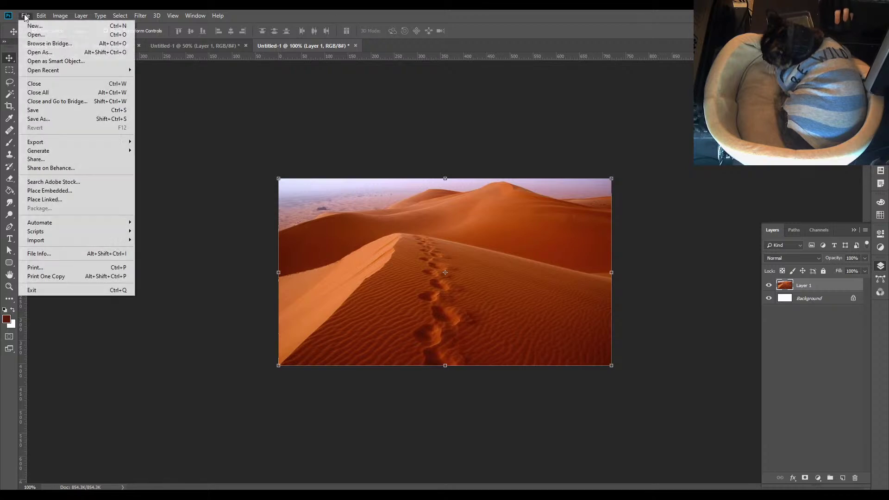
left_click(37, 24)
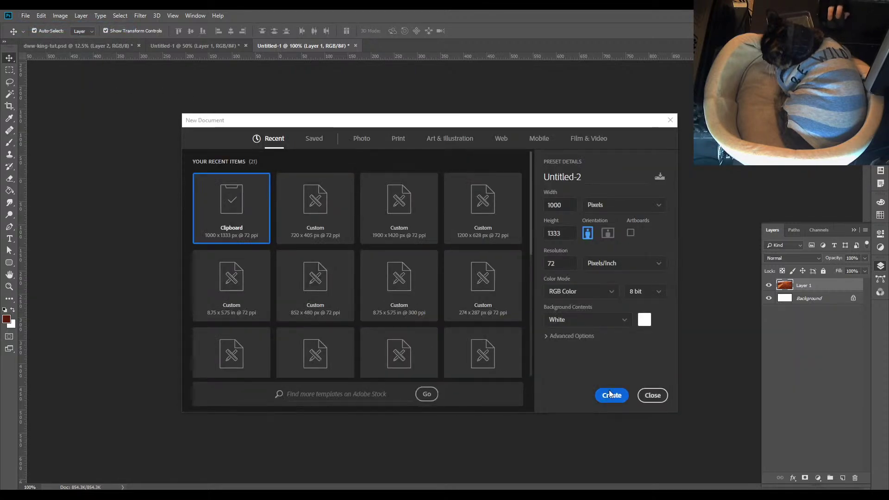
left_click(609, 395)
key("ctrl+v")
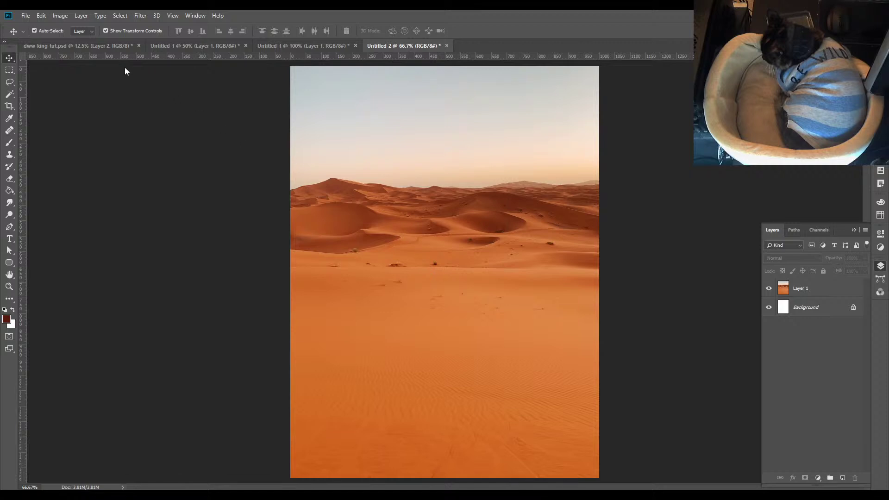
Sample the orange sand of the desert image as foreground color d5722f and fill Layer 2 of dww-king-tut.psd with it
left_click(6, 320)
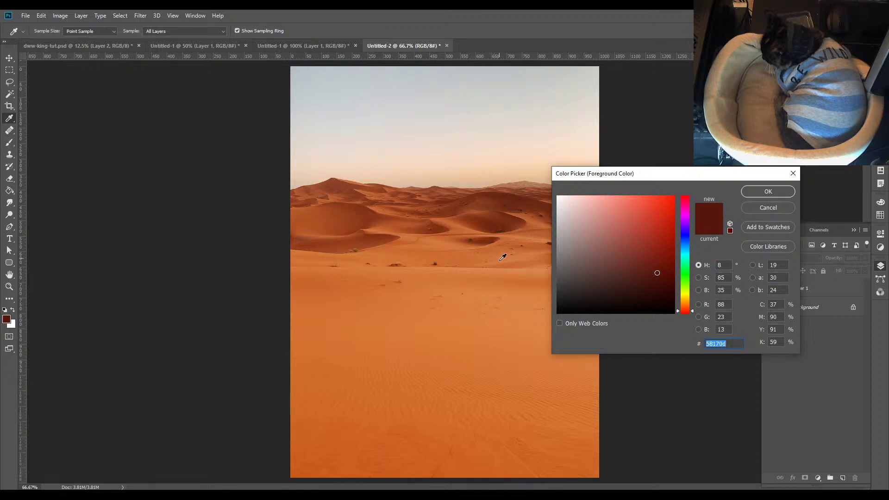
left_click(496, 328)
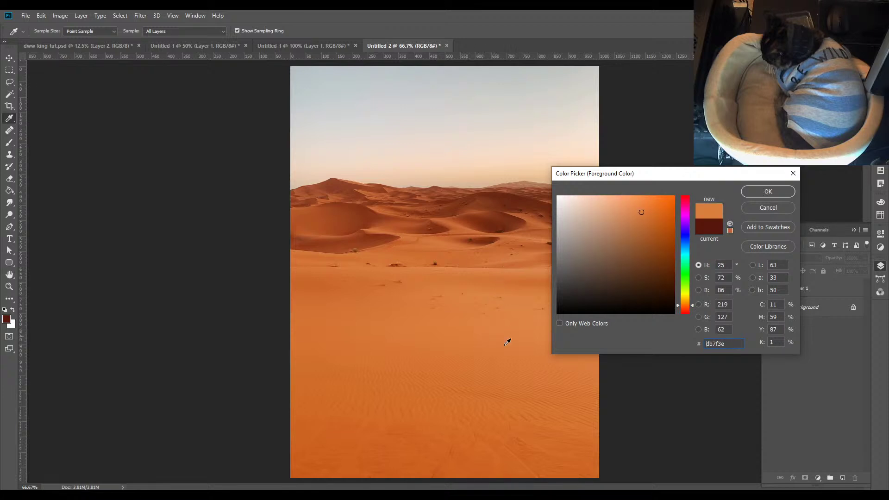
left_click(761, 192)
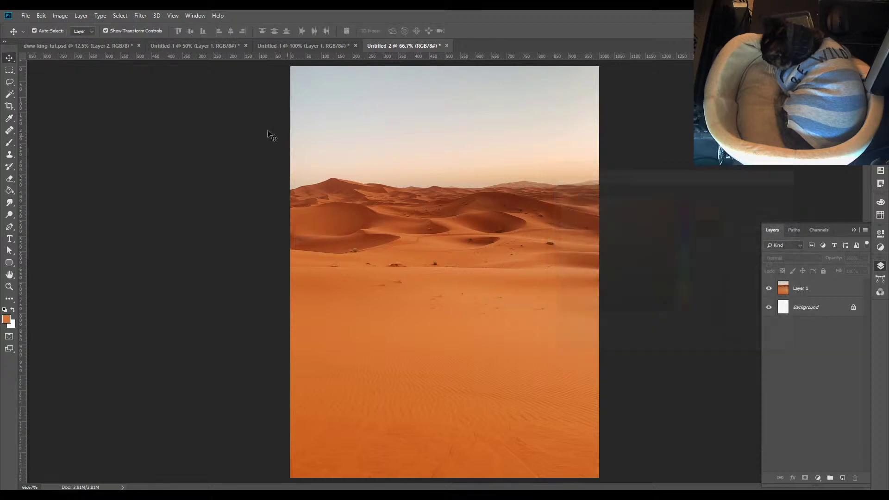
left_click(96, 45)
left_click(8, 195)
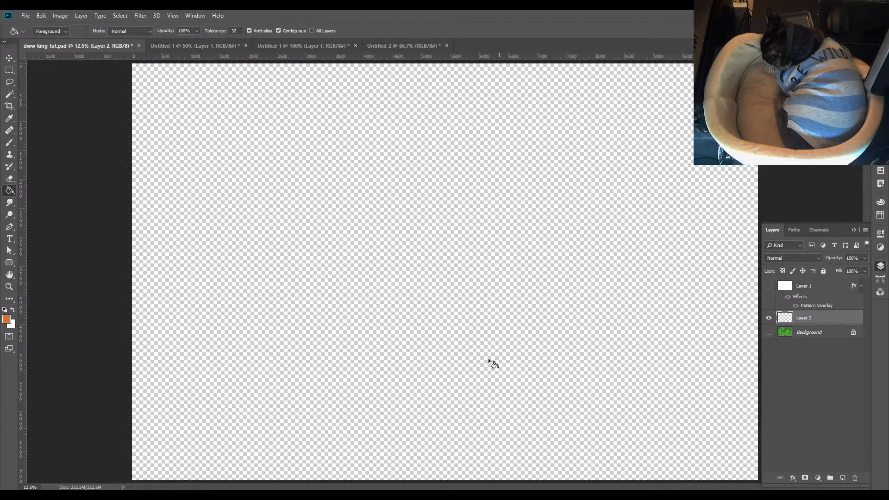
left_click(539, 358)
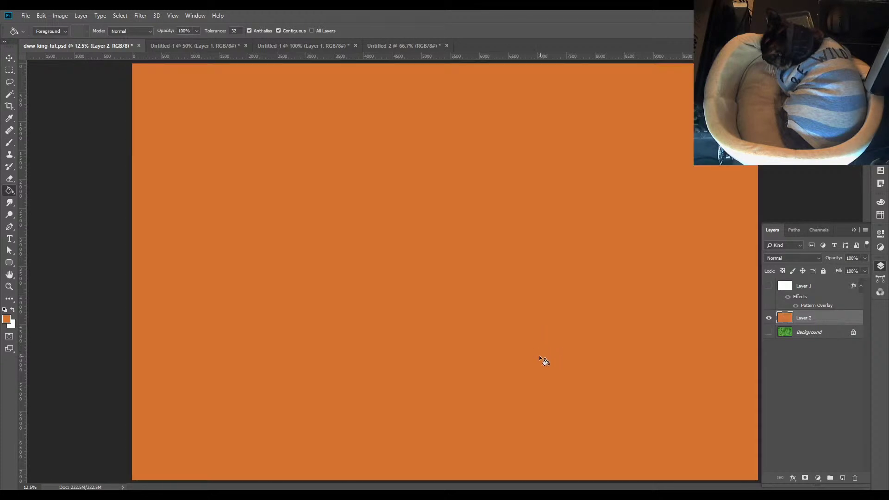
Activate the Brush tool with the Grut - CH Bay Kessle brush from the GrutBrushes-Charcoal set
left_click(13, 145)
right_click(497, 312)
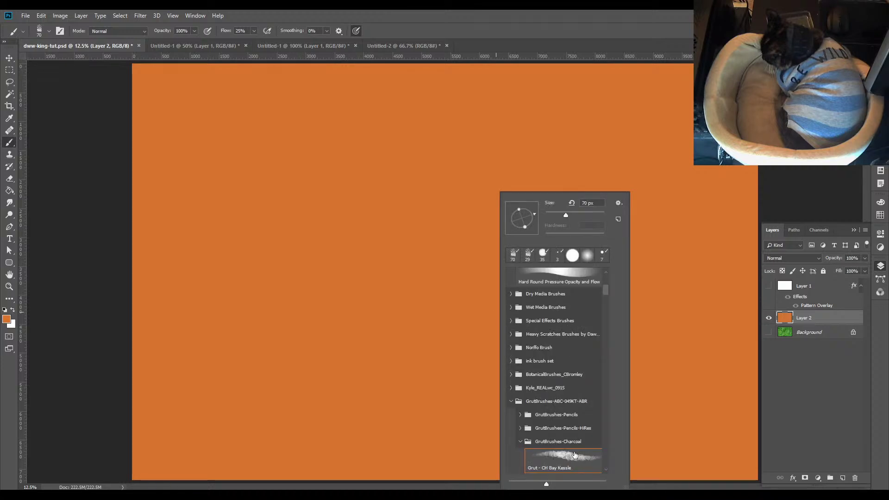
scroll(607, 293, "down", 3)
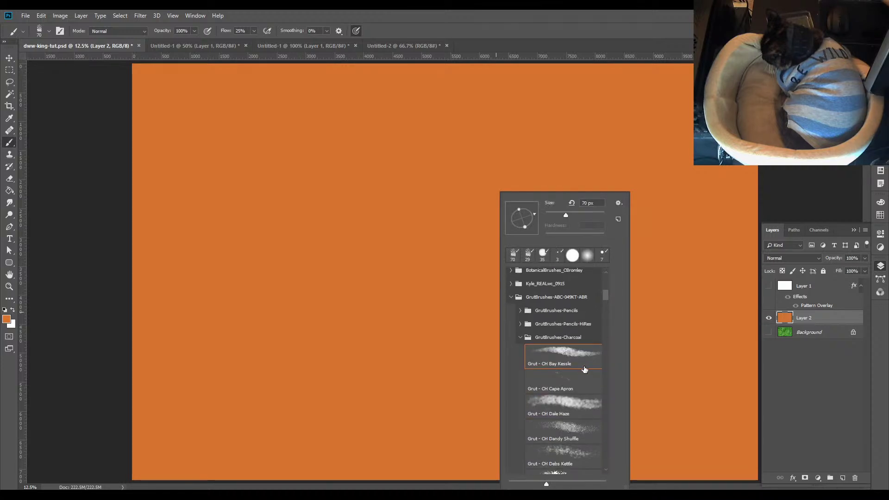
left_click(778, 175)
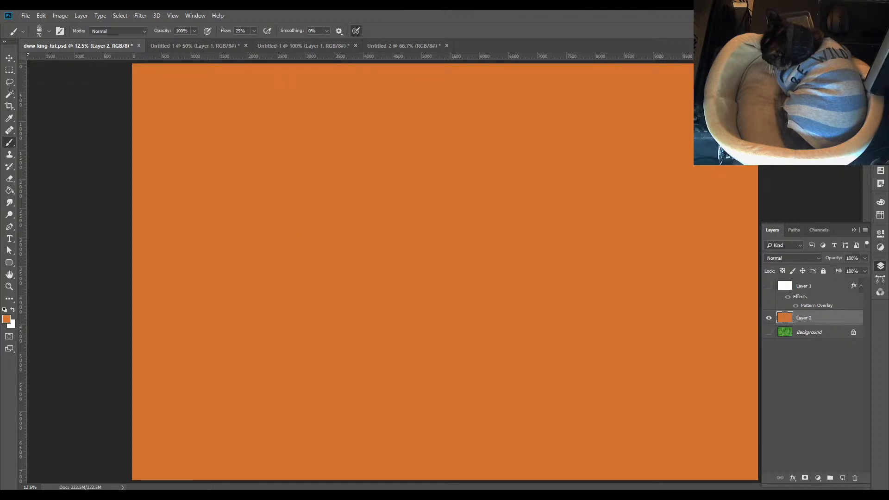
Sample the dark reddish-brown dune shadow in the tall desert image as the foreground color
key("ctrl+shift+Tab")
key("v")
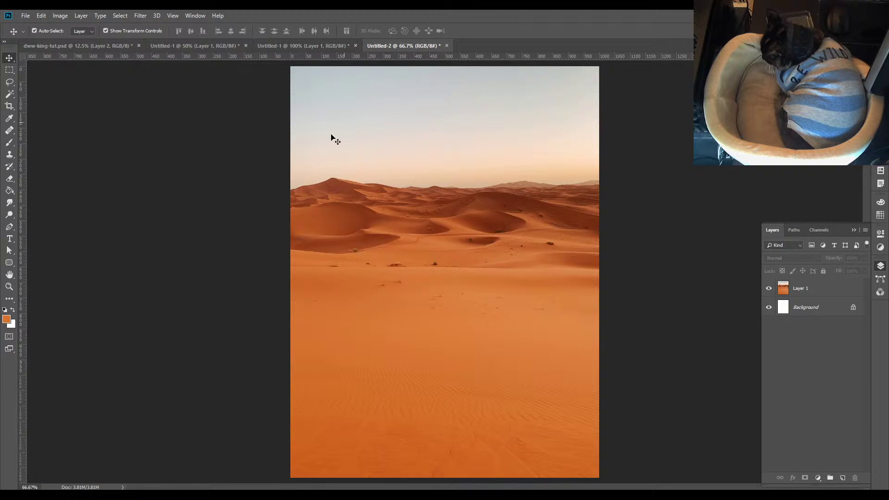
left_click(6, 320)
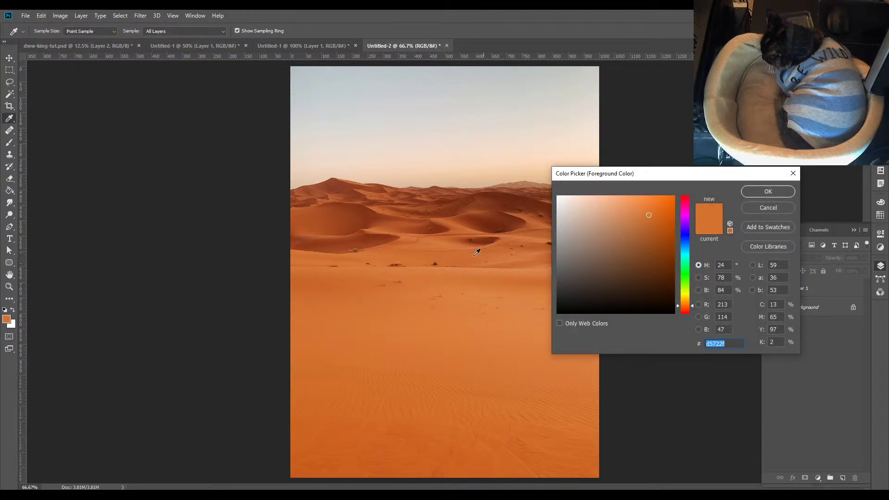
left_click(388, 234)
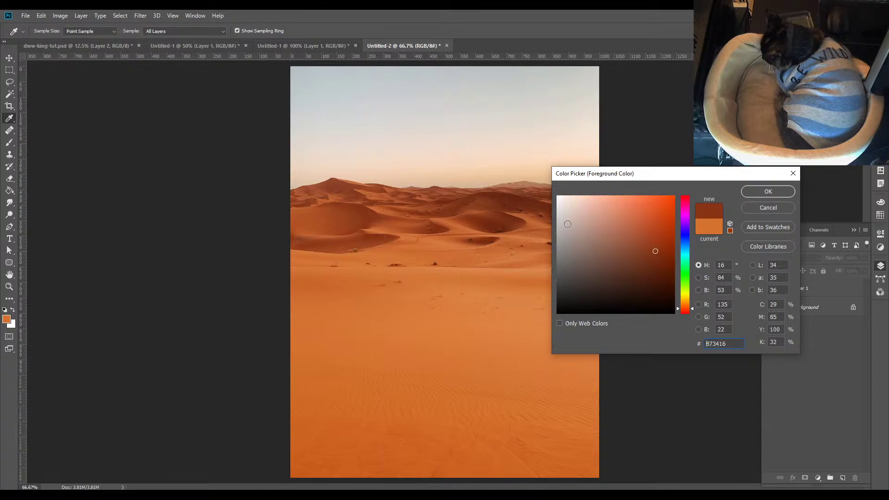
left_click(767, 191)
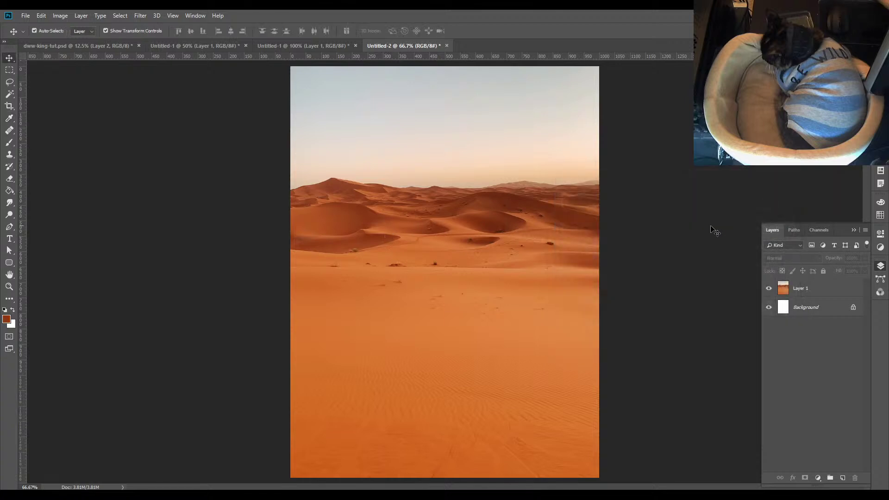
Add a new empty layer above the orange Layer 2 in dww-king-tut.psd
left_click(112, 47)
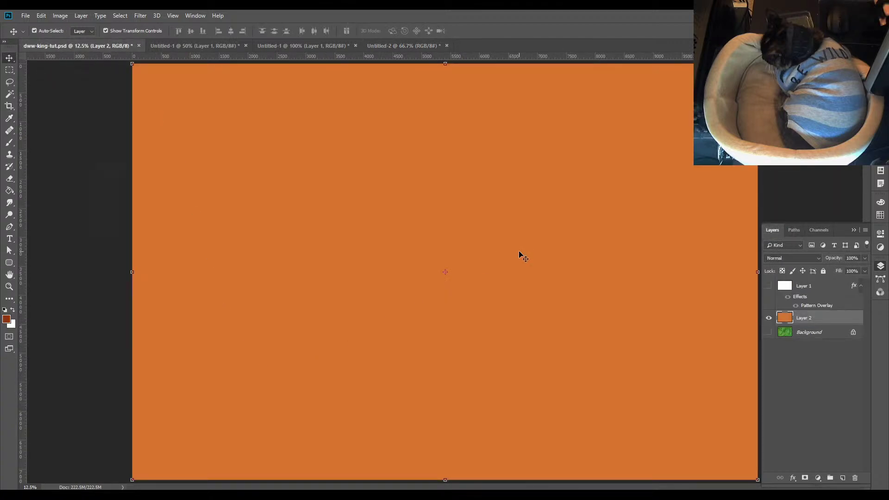
key("ctrl+shift+n")
left_click(273, 183)
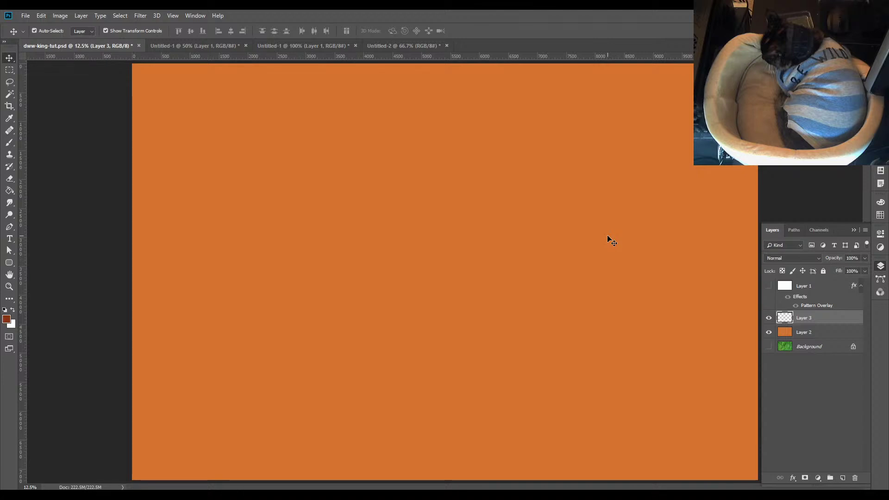
Paint a diagonal dune shadow in the canvas's upper right with a 500 px brush, showing the Layer 1 grid as a guide
key("b")
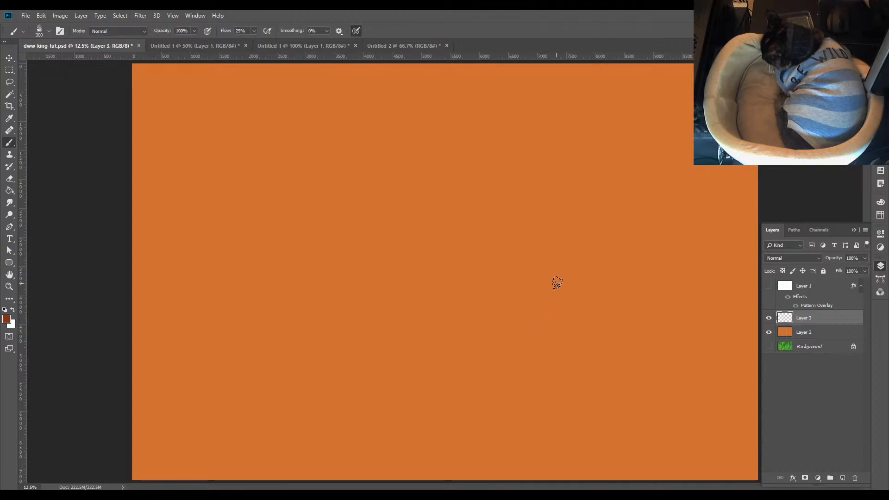
key("bracketright")
key("bracketright")
mouse_move(696, 167)
left_mouse_down()
mouse_move(663, 211)
mouse_move(546, 290)
left_mouse_up()
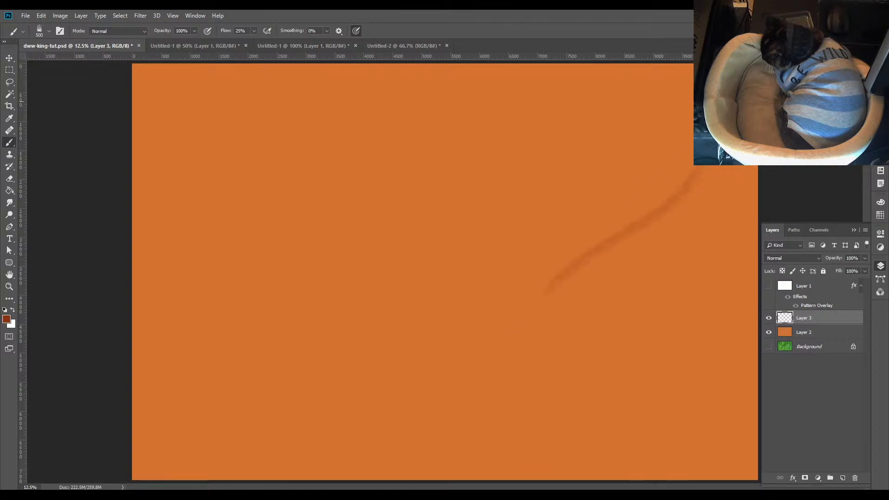
left_click(768, 286)
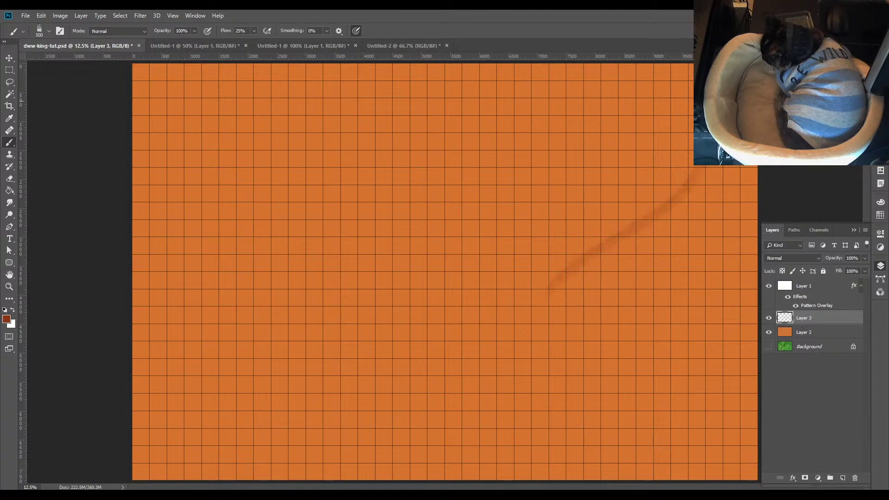
left_click_drag(700, 169, 581, 259)
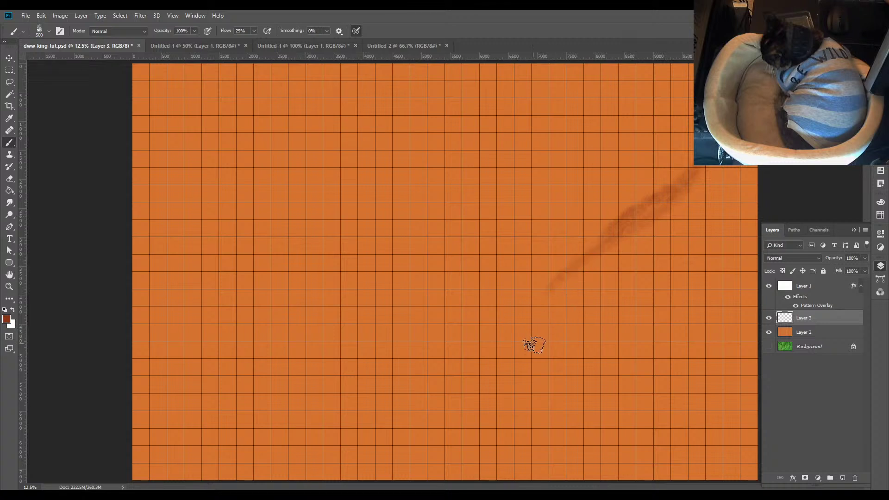
Erase the diagonal shadow strokes from Layer 3 with a 700 px eraser
key("e")
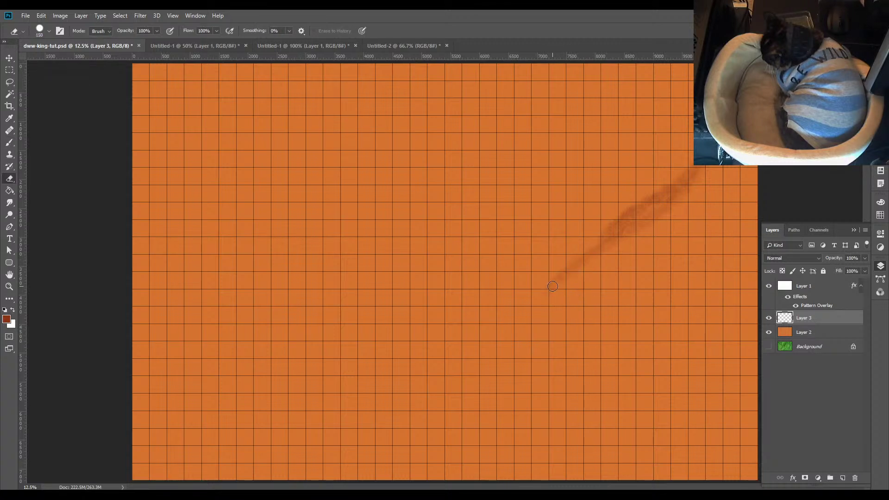
key("bracketright")
key("bracketright")
key("bracketright")
key("bracketright")
key("bracketright")
key("bracketright")
key("bracketright")
key("bracketright")
mouse_move(544, 296)
left_mouse_down()
mouse_move(692, 204)
mouse_move(725, 160)
mouse_move(602, 229)
left_mouse_up()
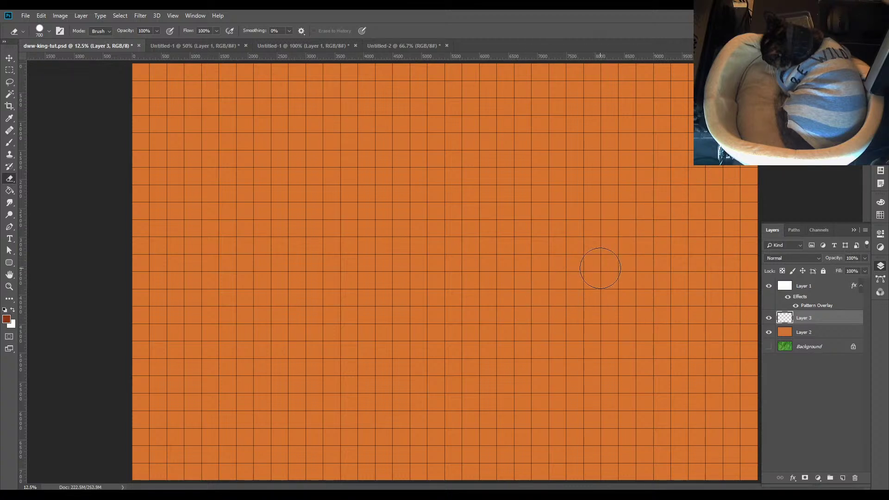
Paint a curved reddish-brown dune shadow down from the canvas's upper right on Layer 3 with the 500 px brush
key("b")
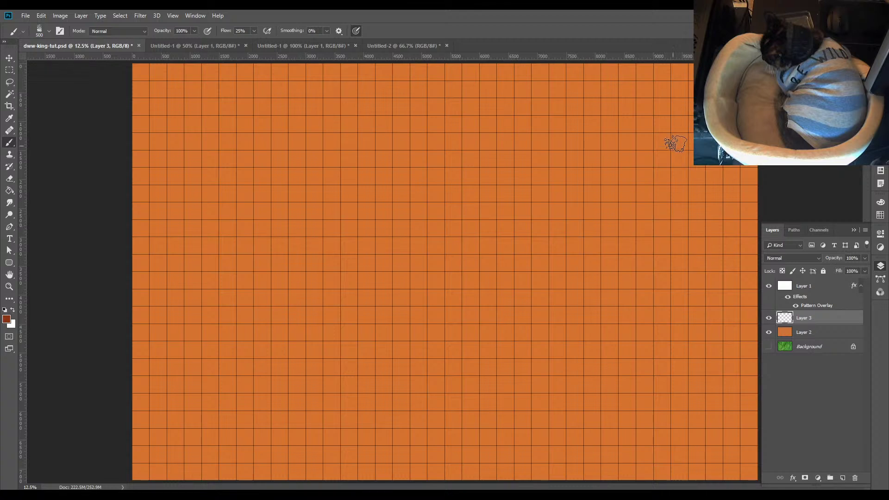
left_click_drag(691, 168, 604, 243)
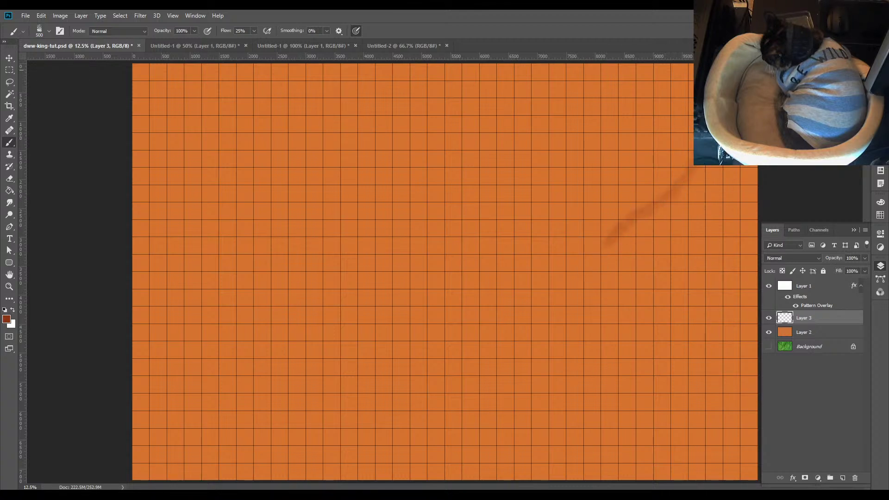
mouse_move(683, 158)
left_mouse_down()
mouse_move(648, 200)
mouse_move(690, 134)
mouse_move(691, 115)
mouse_move(686, 155)
mouse_move(662, 198)
mouse_move(686, 153)
mouse_move(602, 261)
mouse_move(657, 181)
mouse_move(612, 239)
mouse_move(614, 260)
mouse_move(658, 214)
mouse_move(682, 158)
mouse_move(656, 198)
mouse_move(584, 262)
mouse_move(671, 184)
mouse_move(687, 128)
mouse_move(618, 237)
mouse_move(606, 233)
mouse_move(588, 266)
mouse_move(602, 240)
mouse_move(652, 203)
mouse_move(615, 230)
mouse_move(593, 279)
mouse_move(610, 231)
mouse_move(581, 318)
mouse_move(603, 236)
mouse_move(631, 209)
mouse_move(615, 215)
mouse_move(585, 285)
mouse_move(621, 212)
mouse_move(685, 152)
mouse_move(686, 144)
mouse_move(638, 204)
mouse_move(662, 183)
mouse_move(617, 217)
mouse_move(579, 284)
mouse_move(579, 304)
mouse_move(579, 285)
mouse_move(689, 108)
left_mouse_up()
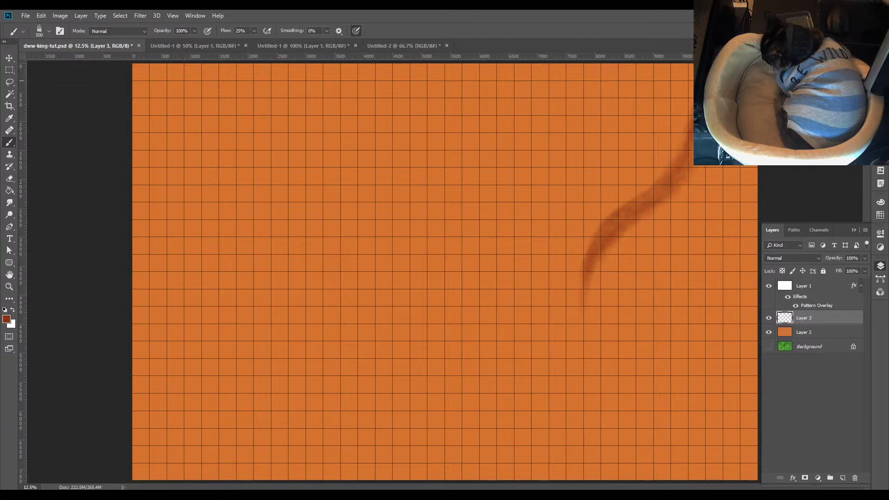
Widen the curved dune shadow in the canvas's upper right on Layer 3 with a 900 px brush
key("bracketright")
key("bracketright")
mouse_move(691, 153)
left_mouse_down()
mouse_move(694, 175)
mouse_move(625, 238)
left_mouse_up()
mouse_move(687, 146)
left_mouse_down()
mouse_move(678, 186)
mouse_move(608, 257)
mouse_move(627, 268)
mouse_move(601, 287)
left_mouse_up()
mouse_move(611, 250)
left_mouse_down()
mouse_move(683, 178)
mouse_move(679, 197)
mouse_move(603, 266)
mouse_move(633, 275)
mouse_move(625, 258)
mouse_move(601, 274)
mouse_move(618, 240)
mouse_move(690, 179)
mouse_move(701, 148)
mouse_move(692, 148)
mouse_move(703, 160)
mouse_move(680, 200)
mouse_move(603, 278)
mouse_move(604, 298)
mouse_move(608, 271)
mouse_move(599, 274)
mouse_move(609, 257)
mouse_move(688, 205)
mouse_move(712, 154)
mouse_move(579, 304)
mouse_move(601, 309)
mouse_move(710, 262)
mouse_move(660, 246)
mouse_move(694, 202)
mouse_move(704, 100)
mouse_move(671, 187)
mouse_move(642, 207)
mouse_move(615, 246)
mouse_move(692, 139)
mouse_move(700, 110)
mouse_move(691, 111)
mouse_move(686, 152)
mouse_move(663, 193)
mouse_move(627, 224)
mouse_move(658, 198)
mouse_move(692, 102)
mouse_move(685, 167)
mouse_move(623, 226)
mouse_move(561, 357)
mouse_move(592, 353)
mouse_move(673, 204)
mouse_move(688, 116)
mouse_move(593, 285)
mouse_move(685, 125)
mouse_move(690, 95)
mouse_move(670, 180)
mouse_move(621, 294)
mouse_move(616, 246)
left_mouse_up()
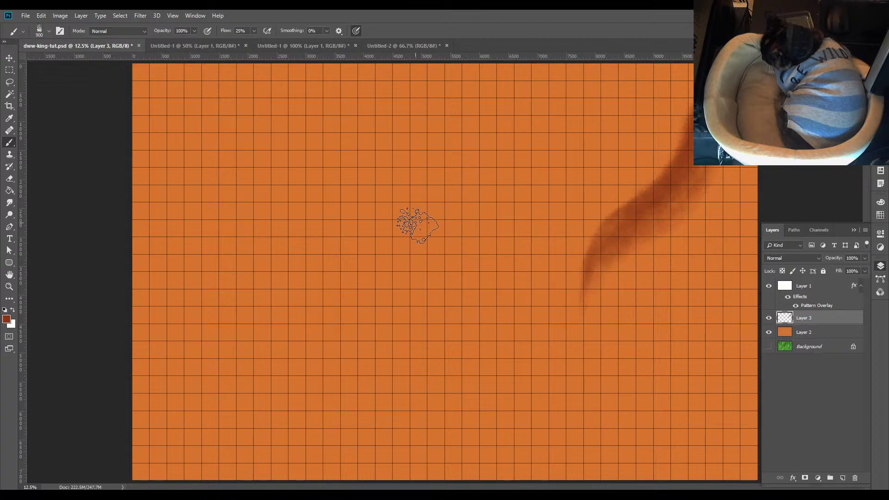
Paint two curved dune shadows on Layer 3 with the 900 px brush, one left of the canvas centre and one in its upper left
mouse_move(410, 224)
left_mouse_down()
mouse_move(388, 279)
mouse_move(290, 332)
mouse_move(389, 266)
mouse_move(431, 194)
mouse_move(358, 295)
left_mouse_up()
mouse_move(382, 299)
left_mouse_down()
mouse_move(338, 301)
mouse_move(286, 327)
mouse_move(308, 308)
mouse_move(362, 295)
mouse_move(399, 253)
mouse_move(426, 194)
mouse_move(458, 176)
mouse_move(407, 244)
left_mouse_up()
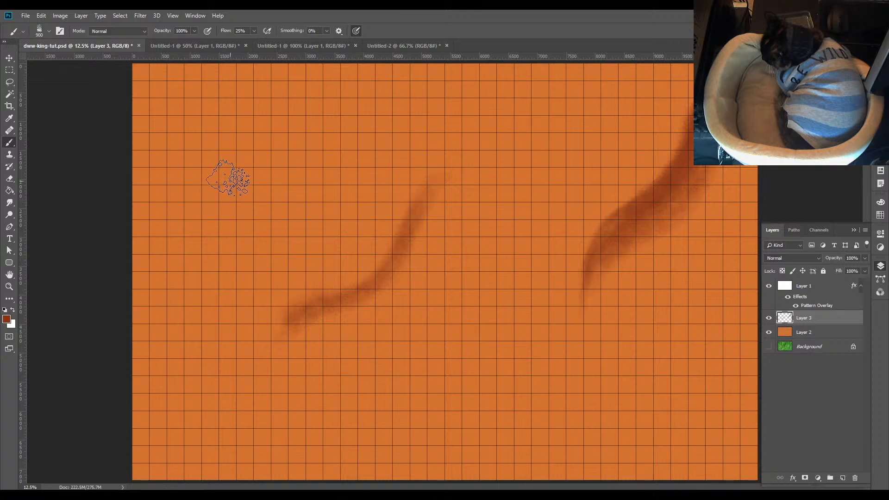
mouse_move(228, 178)
left_mouse_down()
mouse_move(389, 79)
mouse_move(238, 164)
left_mouse_up()
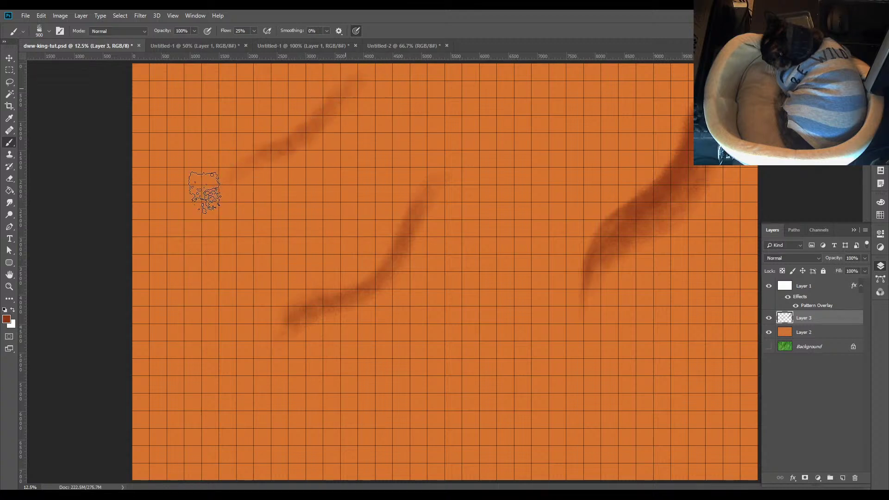
left_click_drag(204, 191, 317, 109)
mouse_move(364, 69)
left_mouse_down()
mouse_move(268, 155)
mouse_move(311, 129)
mouse_move(347, 69)
mouse_move(304, 136)
mouse_move(232, 169)
left_mouse_up()
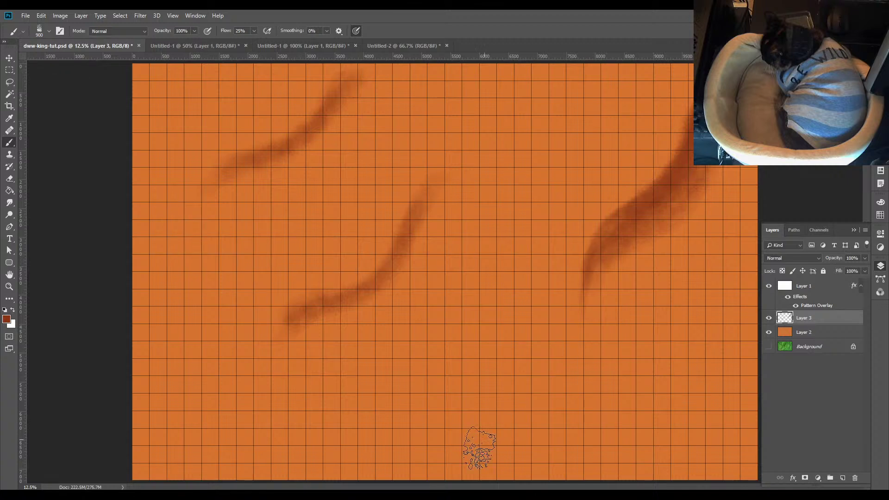
mouse_move(414, 469)
left_mouse_down()
mouse_move(484, 427)
mouse_move(512, 392)
mouse_move(397, 486)
mouse_move(400, 474)
mouse_move(531, 412)
left_mouse_up()
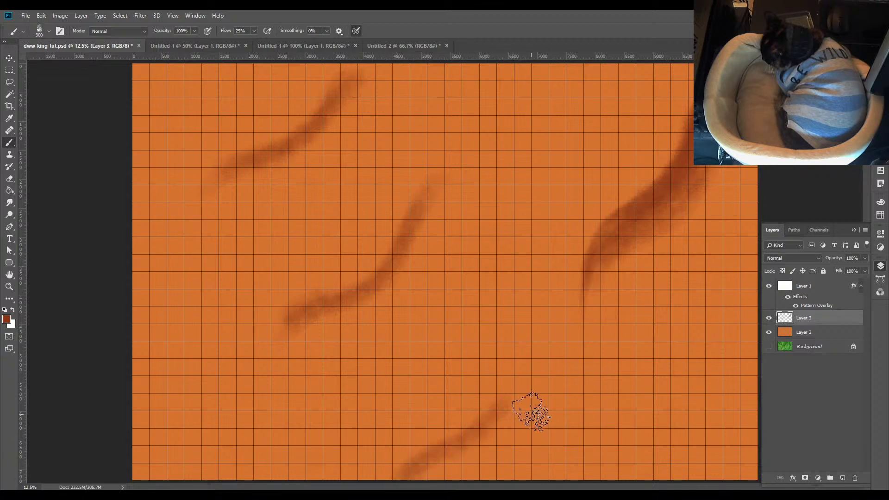
key("ctrl+z")
key("ctrl+z")
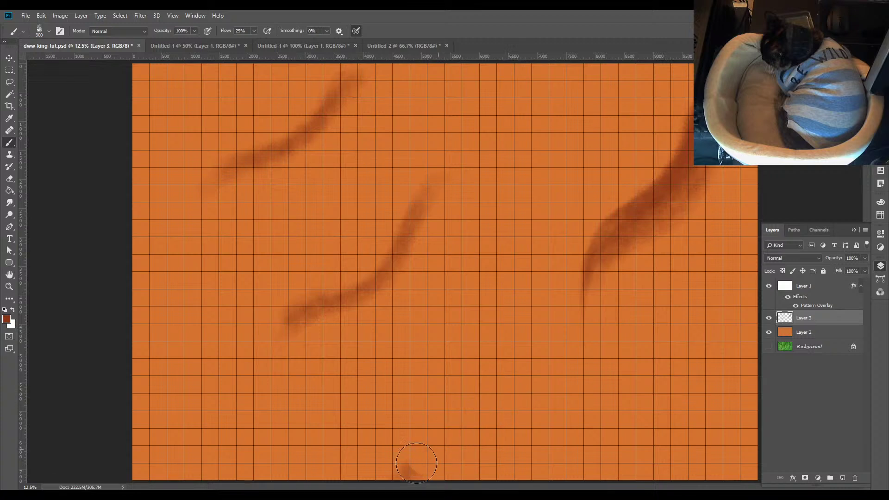
Paint a steep curved dune shadow rising from the middle of the canvas's bottom edge, thickening it toward its base
left_click_drag(482, 410, 414, 483)
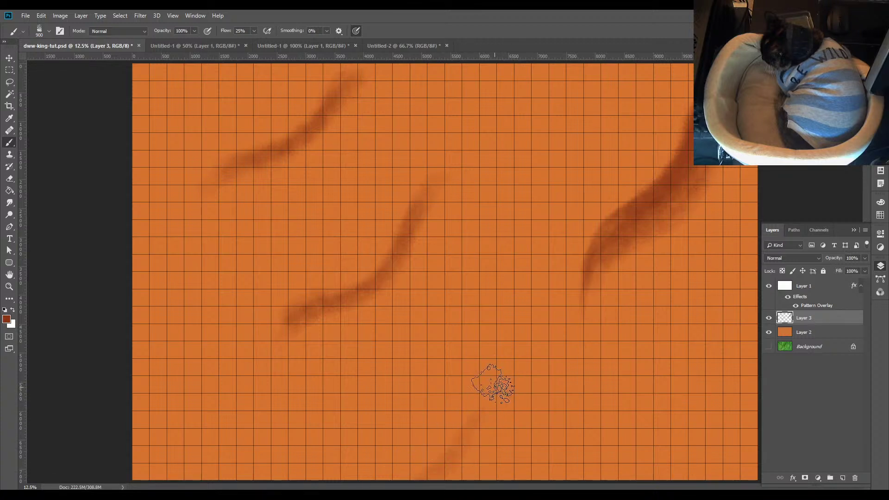
mouse_move(477, 412)
left_mouse_down()
mouse_move(450, 453)
mouse_move(417, 471)
left_mouse_up()
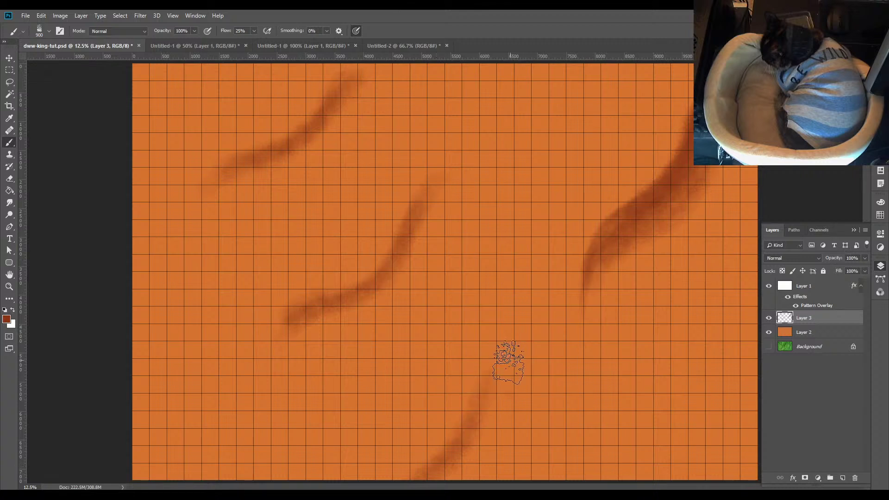
mouse_move(506, 354)
left_mouse_down()
mouse_move(485, 382)
mouse_move(454, 445)
left_mouse_up()
mouse_move(482, 371)
left_mouse_down()
mouse_move(461, 439)
mouse_move(421, 480)
left_mouse_up()
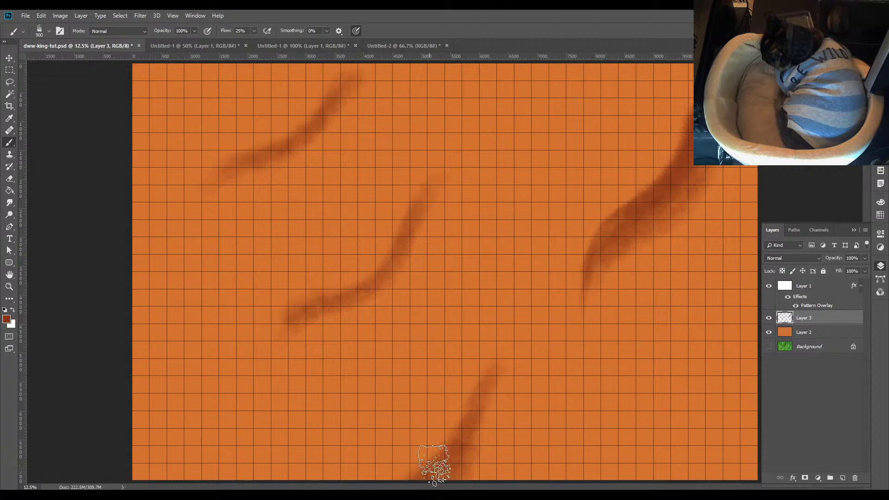
mouse_move(435, 461)
left_mouse_down()
mouse_move(476, 383)
mouse_move(535, 324)
mouse_move(492, 357)
mouse_move(466, 413)
mouse_move(457, 373)
mouse_move(436, 466)
left_mouse_up()
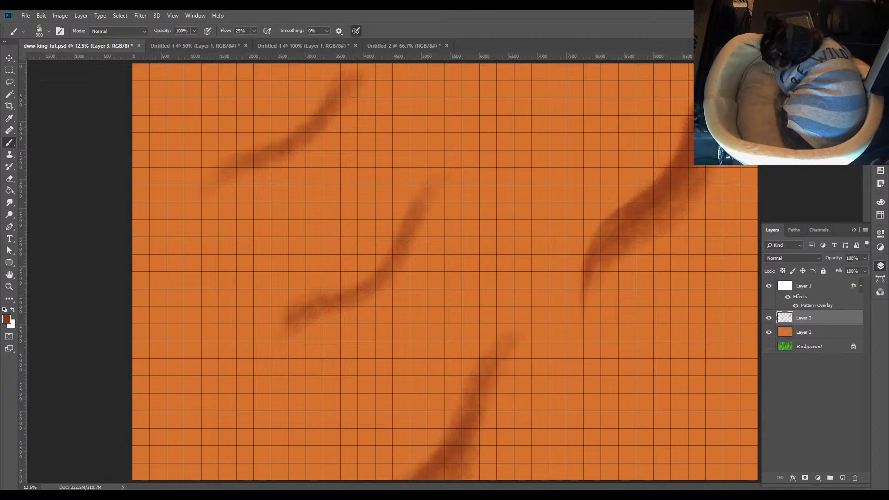
Collapse the layer list and paint a curved dune shadow in the canvas's lower-right corner
left_click(854, 230)
mouse_move(766, 298)
left_mouse_down()
mouse_move(710, 399)
mouse_move(759, 316)
mouse_move(692, 403)
mouse_move(772, 321)
mouse_move(720, 401)
mouse_move(759, 363)
mouse_move(733, 373)
mouse_move(691, 441)
mouse_move(644, 474)
mouse_move(705, 432)
mouse_move(771, 280)
mouse_move(746, 312)
mouse_move(732, 378)
mouse_move(711, 413)
mouse_move(667, 454)
left_mouse_up()
key("ctrl+z")
key(".")
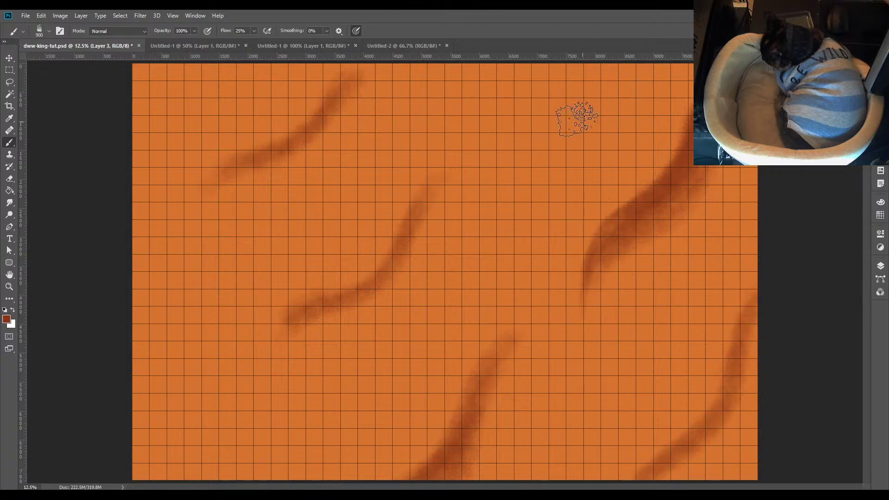
Paint two short diagonal dune shadows, one at the canvas's top edge right of centre and one at its bottom edge in the lower left
mouse_move(556, 114)
left_mouse_down()
mouse_move(591, 82)
mouse_move(569, 91)
mouse_move(586, 97)
left_mouse_up()
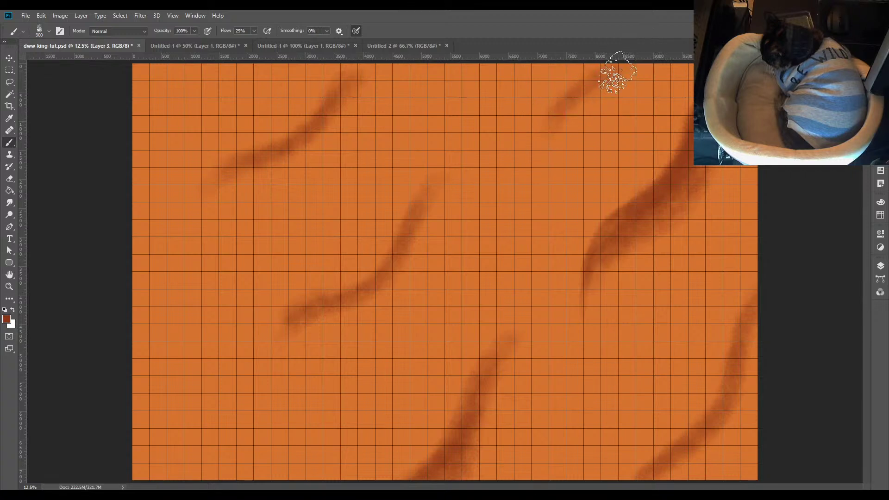
left_click_drag(618, 72, 588, 85)
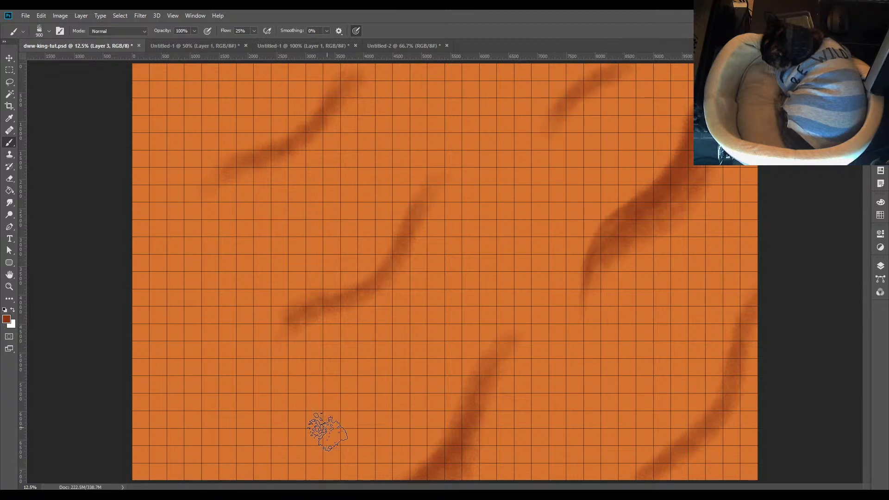
mouse_move(323, 428)
left_mouse_down()
mouse_move(256, 482)
mouse_move(333, 421)
mouse_move(263, 478)
mouse_move(269, 454)
mouse_move(322, 423)
mouse_move(256, 476)
mouse_move(212, 487)
left_mouse_up()
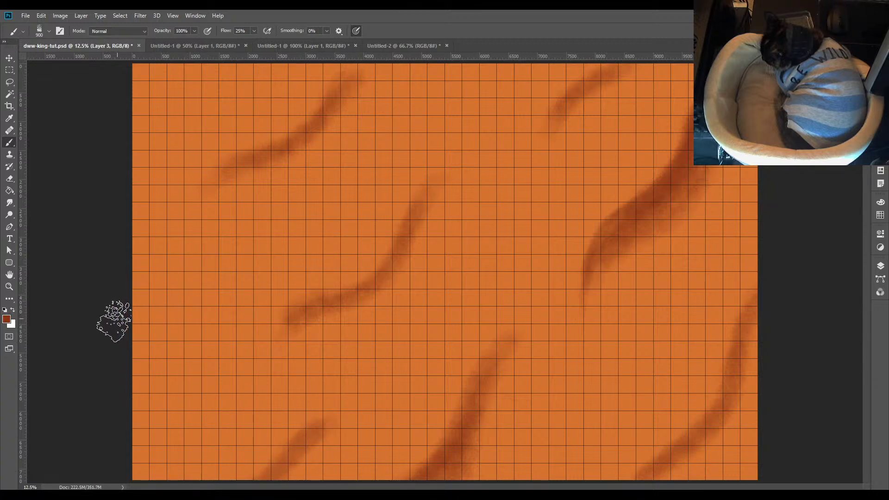
Paint a broad diagonal dune shadow running off the canvas's left edge at about mid-height
mouse_move(209, 232)
left_mouse_down()
mouse_move(135, 321)
mouse_move(102, 333)
mouse_move(134, 322)
mouse_move(189, 249)
mouse_move(132, 323)
left_mouse_up()
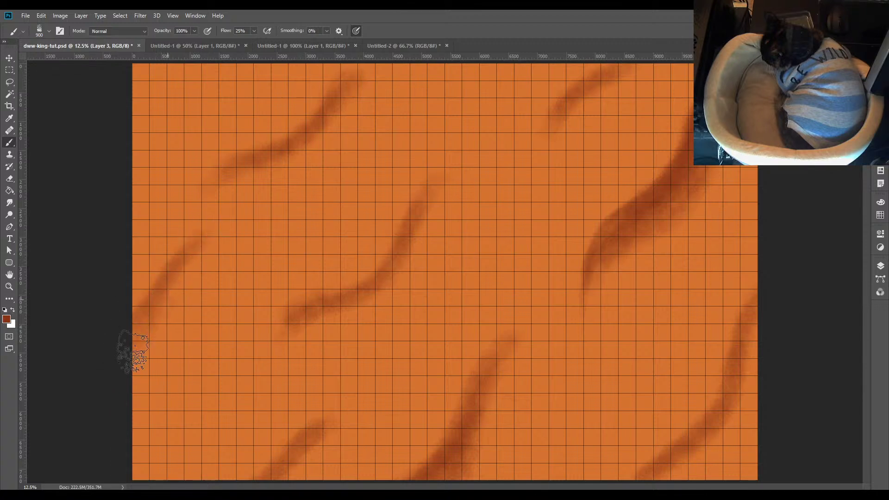
left_click_drag(182, 247, 223, 219)
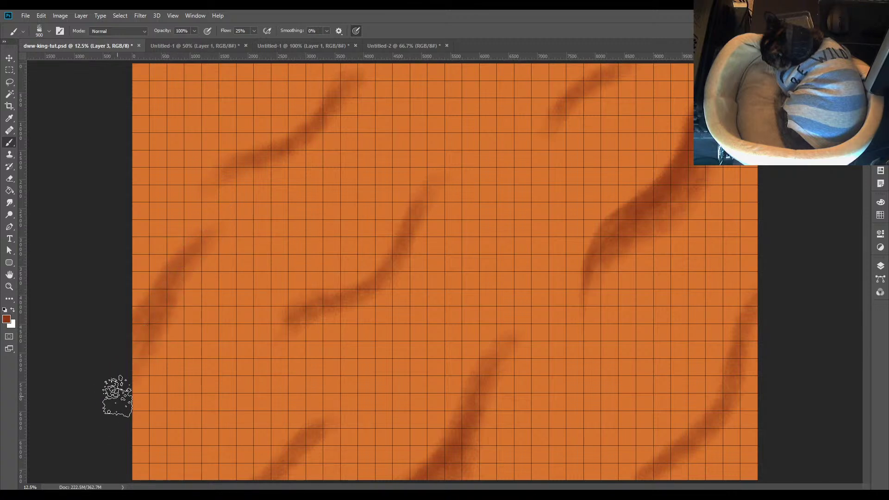
mouse_move(117, 395)
left_mouse_down()
mouse_move(183, 268)
mouse_move(208, 248)
mouse_move(109, 391)
mouse_move(228, 180)
left_mouse_up()
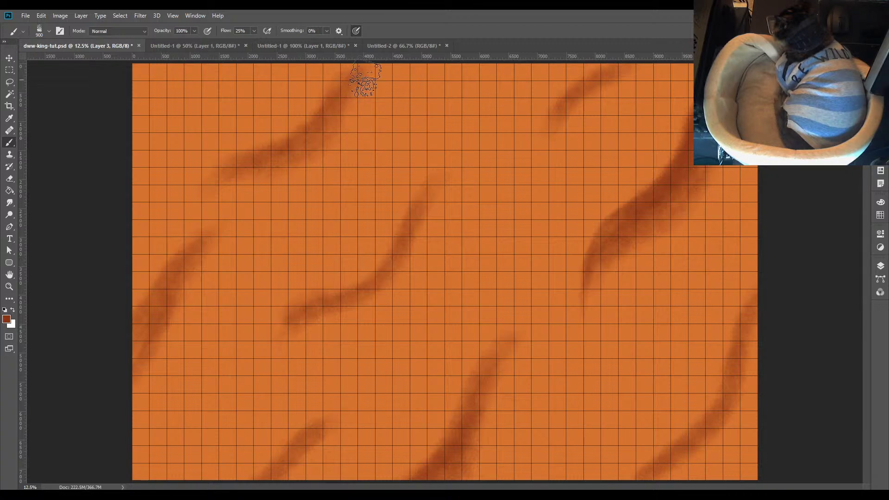
Widen and darken the underside of the upper-left dune shadow with the 900 px brush
mouse_move(315, 145)
left_mouse_down()
mouse_move(364, 96)
mouse_move(350, 95)
mouse_move(321, 150)
mouse_move(242, 181)
mouse_move(291, 167)
mouse_move(356, 96)
mouse_move(358, 80)
mouse_move(341, 118)
mouse_move(303, 163)
mouse_move(269, 168)
mouse_move(349, 129)
left_mouse_up()
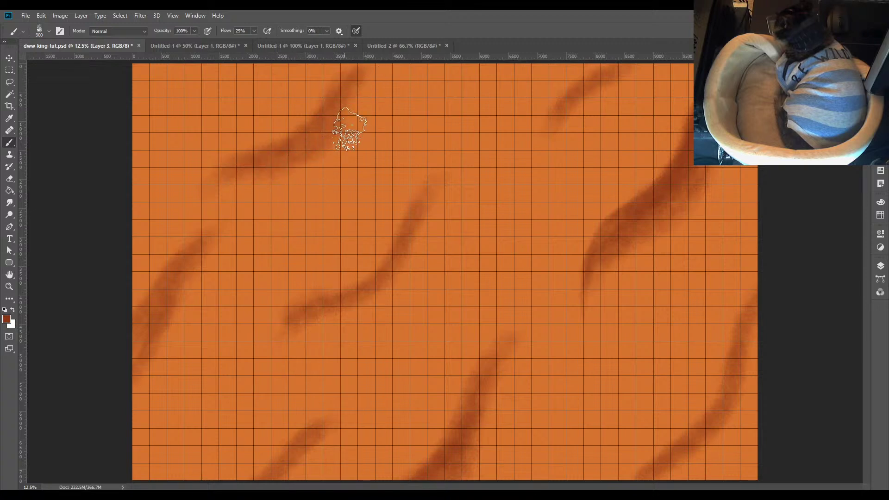
mouse_move(238, 187)
left_mouse_down()
mouse_move(244, 154)
mouse_move(234, 162)
mouse_move(318, 133)
mouse_move(362, 58)
mouse_move(349, 79)
mouse_move(359, 70)
left_mouse_up()
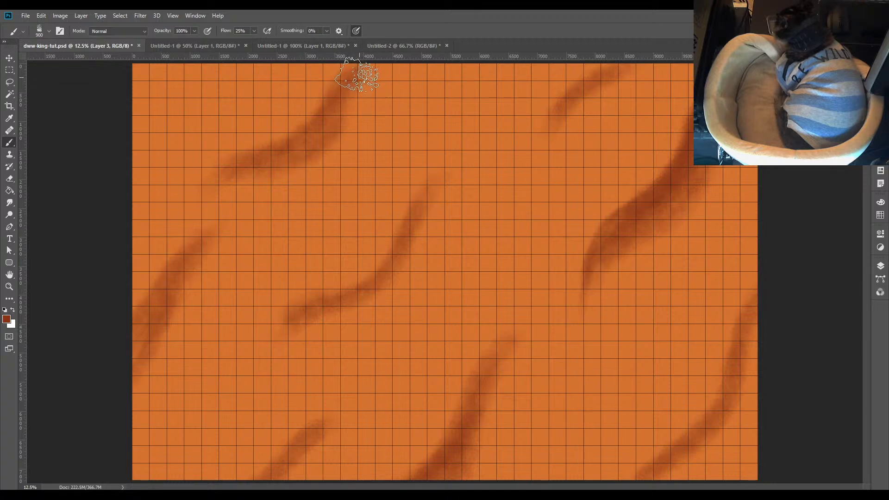
mouse_move(360, 65)
left_mouse_down()
mouse_move(340, 87)
mouse_move(353, 67)
mouse_move(310, 140)
mouse_move(249, 178)
mouse_move(327, 114)
mouse_move(244, 170)
mouse_move(339, 122)
mouse_move(333, 98)
mouse_move(305, 141)
left_mouse_up()
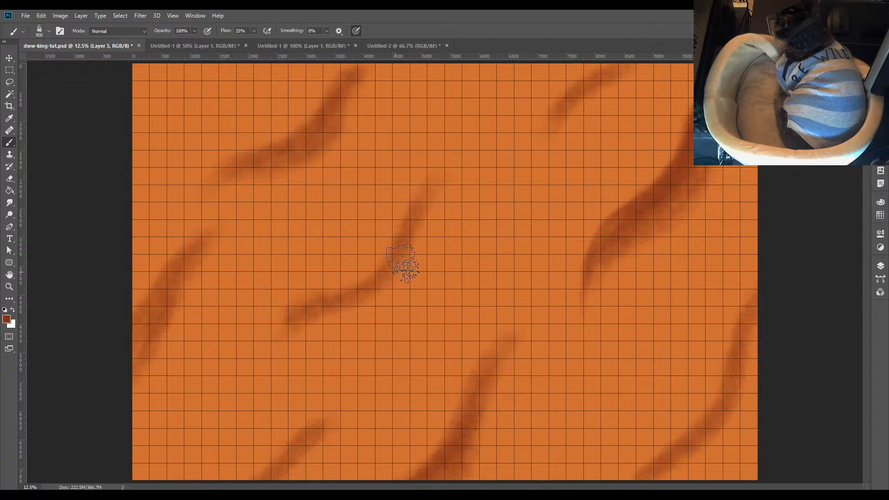
Widen the undersides of the central and left-edge dune shadows with further 900 px brush strokes
mouse_move(431, 203)
left_mouse_down()
mouse_move(387, 304)
mouse_move(422, 240)
mouse_move(361, 310)
mouse_move(309, 314)
mouse_move(264, 387)
mouse_move(421, 207)
mouse_move(476, 202)
mouse_move(459, 178)
mouse_move(502, 209)
mouse_move(322, 315)
mouse_move(434, 203)
mouse_move(396, 284)
mouse_move(278, 353)
mouse_move(328, 319)
left_mouse_up()
mouse_move(280, 334)
left_mouse_down()
mouse_move(298, 333)
mouse_move(307, 319)
mouse_move(407, 268)
mouse_move(426, 225)
left_mouse_up()
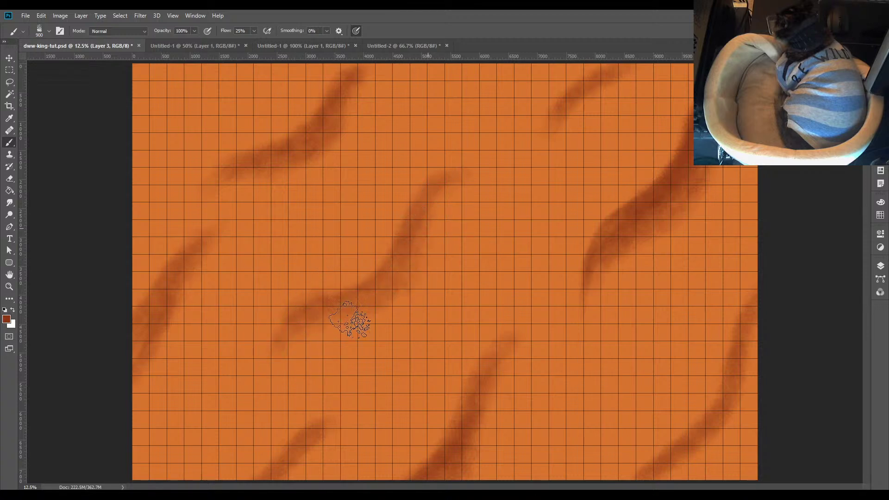
mouse_move(349, 320)
left_mouse_down()
mouse_move(315, 326)
mouse_move(346, 318)
mouse_move(413, 266)
mouse_move(448, 191)
mouse_move(388, 309)
mouse_move(309, 328)
mouse_move(217, 335)
left_mouse_up()
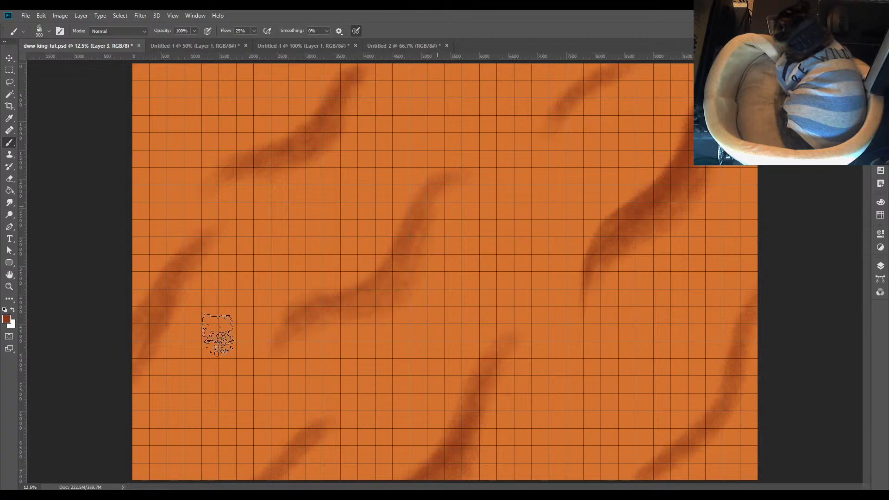
mouse_move(177, 305)
left_mouse_down()
mouse_move(125, 375)
mouse_move(168, 341)
mouse_move(132, 382)
left_mouse_up()
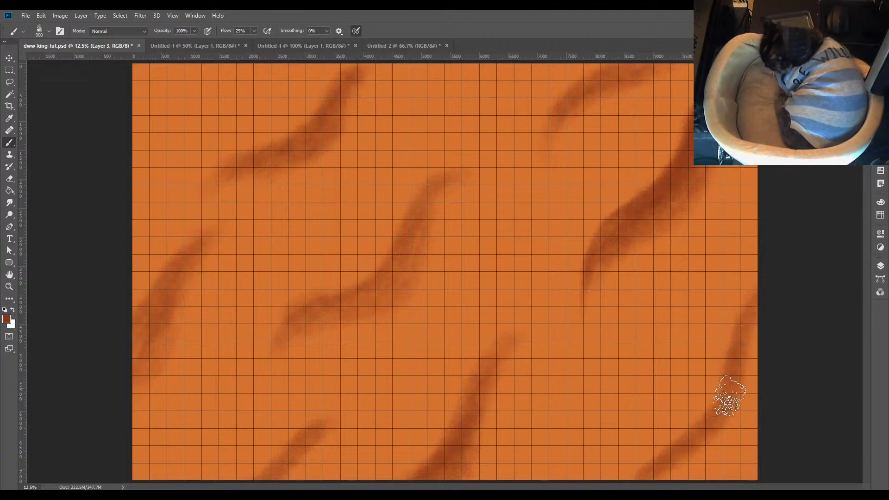
Widen the lower-right and bottom-centre dune shadows with soft strokes along their undersides
mouse_move(729, 396)
left_mouse_down()
mouse_move(686, 440)
mouse_move(695, 425)
mouse_move(653, 456)
left_mouse_up()
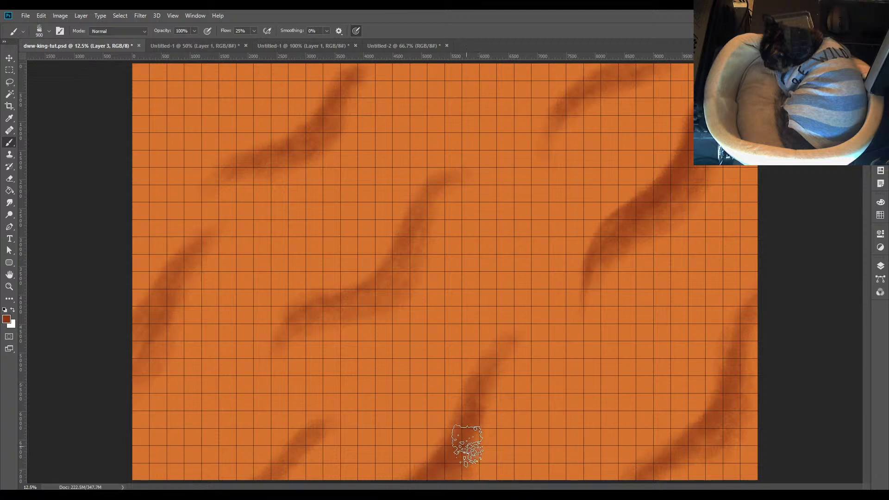
mouse_move(467, 445)
left_mouse_down()
mouse_move(486, 397)
mouse_move(476, 458)
mouse_move(493, 391)
left_mouse_up()
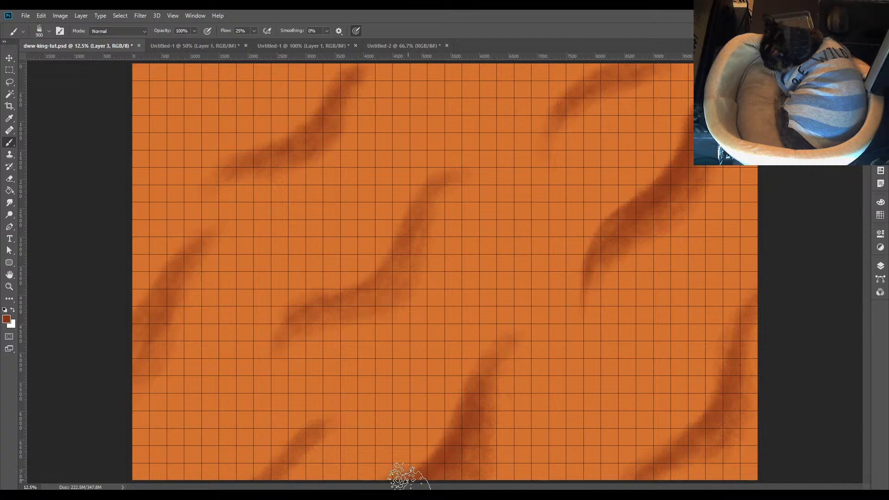
left_click_drag(496, 349, 507, 341)
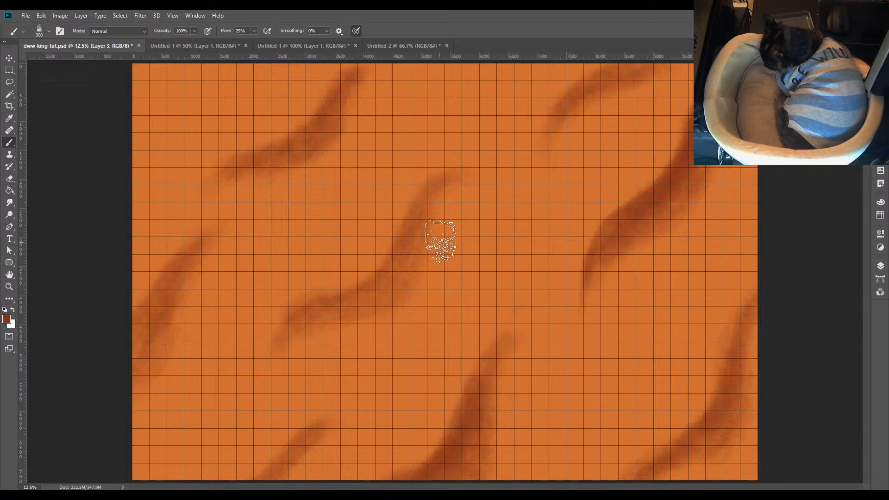
Deepen the shading along the central, upper-left and left-edge dune shadows
mouse_move(370, 297)
left_mouse_down()
mouse_move(301, 311)
mouse_move(318, 311)
left_mouse_up()
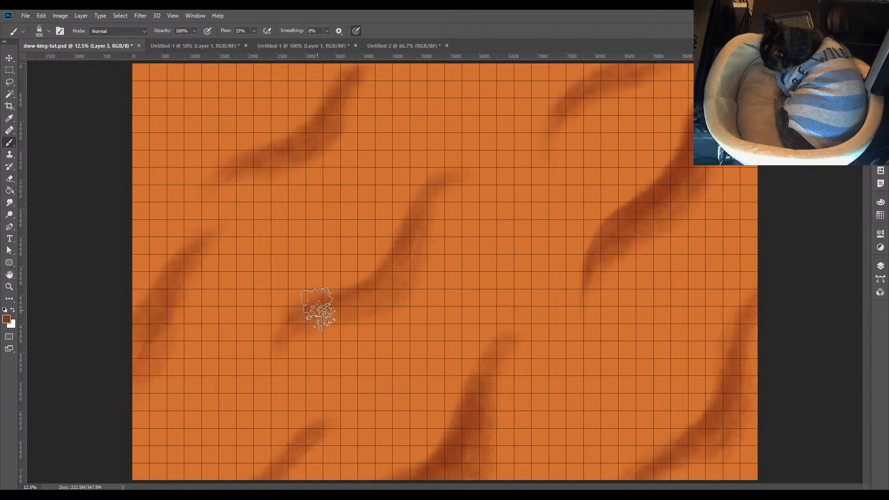
mouse_move(393, 264)
left_mouse_down()
mouse_move(486, 165)
mouse_move(403, 262)
mouse_move(423, 205)
mouse_move(397, 277)
mouse_move(273, 373)
mouse_move(351, 307)
mouse_move(347, 330)
mouse_move(396, 288)
mouse_move(412, 254)
mouse_move(323, 264)
left_mouse_up()
mouse_move(345, 77)
left_mouse_down()
mouse_move(293, 160)
mouse_move(336, 111)
mouse_move(209, 189)
mouse_move(316, 108)
mouse_move(345, 68)
mouse_move(296, 132)
mouse_move(241, 155)
mouse_move(228, 187)
mouse_move(249, 162)
mouse_move(308, 126)
mouse_move(354, 66)
mouse_move(300, 142)
mouse_move(233, 166)
mouse_move(173, 220)
mouse_move(188, 232)
mouse_move(353, 79)
mouse_move(174, 266)
mouse_move(138, 340)
mouse_move(130, 333)
mouse_move(169, 280)
mouse_move(129, 329)
left_mouse_up()
Reduce the brush to 250 px and sample a darker reddish-brown foreground colour from the dune shadows in the Untitled-2 desert photo
key("bracketleft")
key("bracketleft")
key("bracketleft")
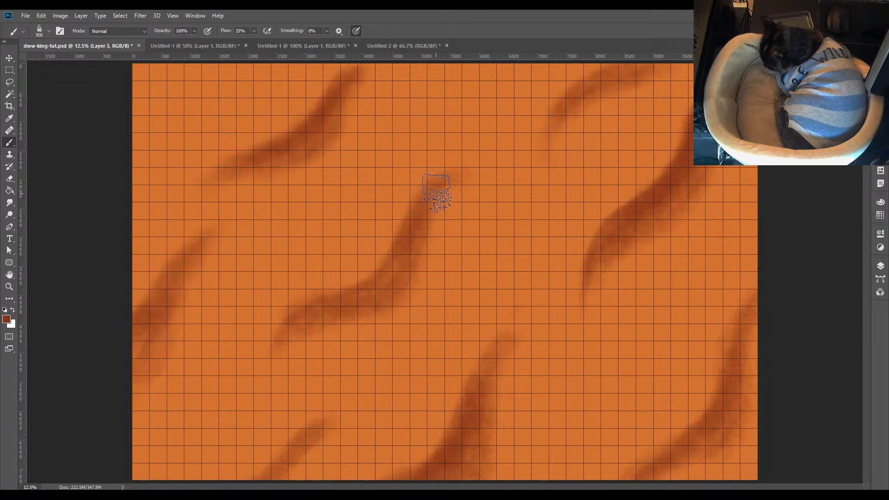
key("bracketleft")
key("bracketleft")
key("bracketleft")
key("bracketleft")
left_click(387, 46)
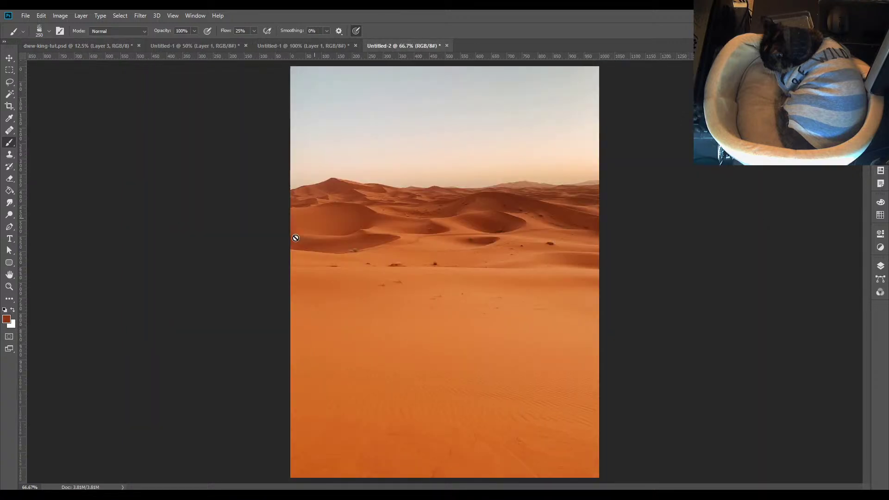
left_click(6, 322)
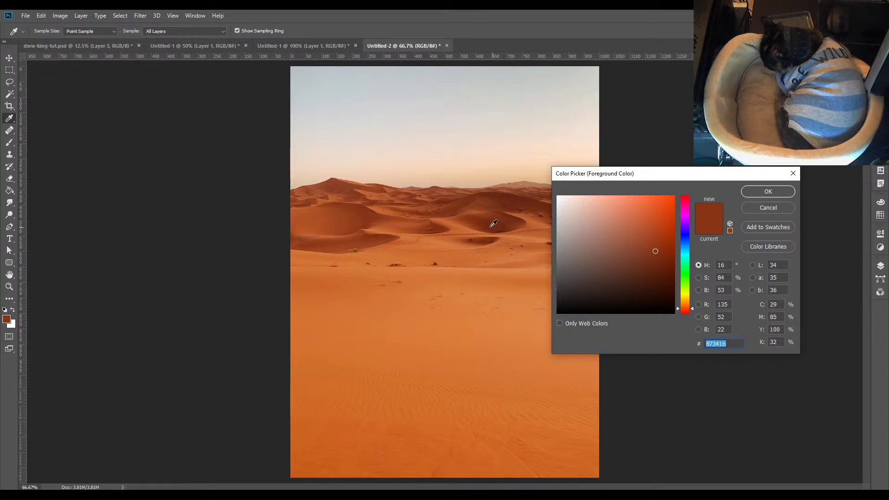
left_click(768, 191)
key("b")
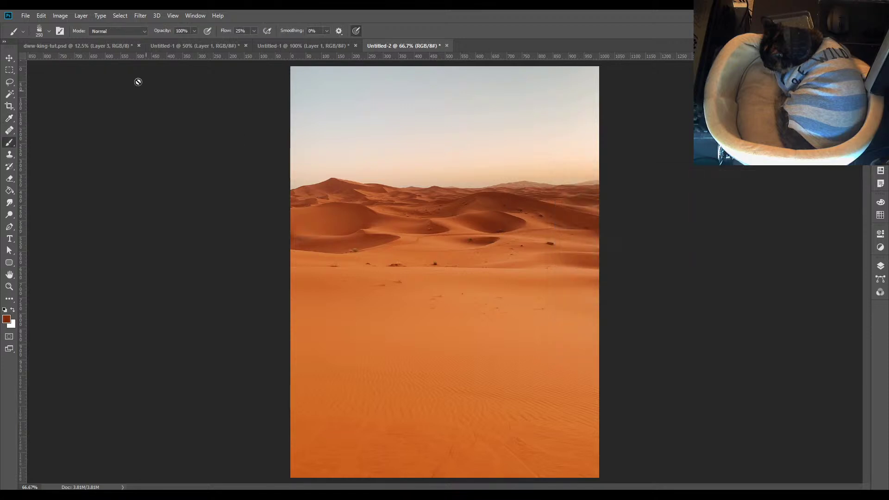
Darken the crest edges of the upper-right, lower-right and bottom-centre dune shadows in dww-king-tut.psd with the 250 px brush
left_click(76, 46)
mouse_move(685, 144)
left_mouse_down()
mouse_move(666, 182)
mouse_move(682, 156)
mouse_move(627, 212)
left_mouse_up()
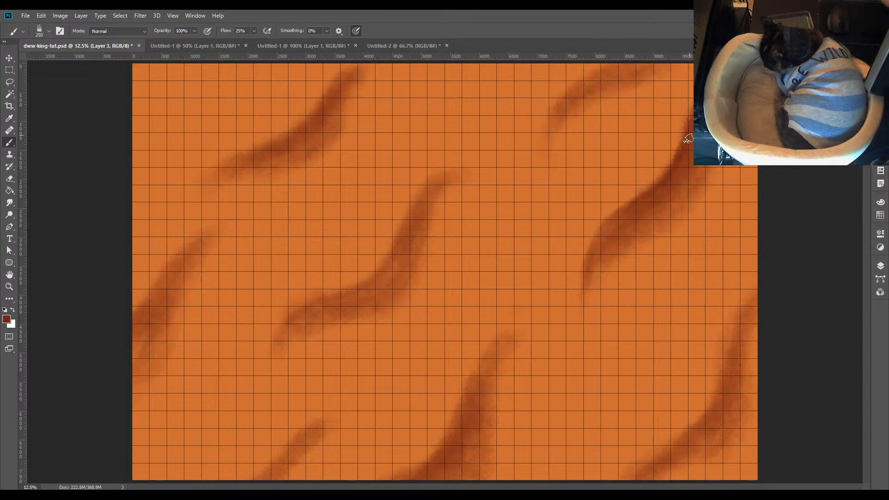
mouse_move(678, 163)
left_mouse_down()
mouse_move(667, 181)
mouse_move(684, 153)
mouse_move(661, 188)
left_mouse_up()
mouse_move(747, 369)
left_mouse_down()
mouse_move(668, 457)
mouse_move(698, 418)
mouse_move(717, 365)
left_mouse_up()
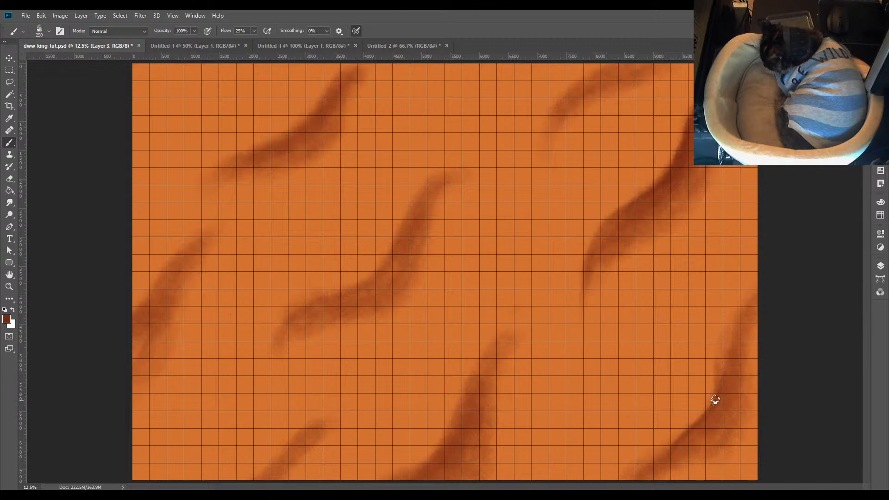
mouse_move(696, 423)
left_mouse_down()
mouse_move(719, 405)
mouse_move(696, 432)
mouse_move(728, 387)
mouse_move(734, 351)
mouse_move(718, 387)
mouse_move(726, 346)
left_mouse_up()
mouse_move(726, 399)
left_mouse_down()
mouse_move(726, 383)
mouse_move(719, 412)
mouse_move(696, 422)
mouse_move(692, 449)
mouse_move(730, 376)
mouse_move(724, 410)
left_mouse_up()
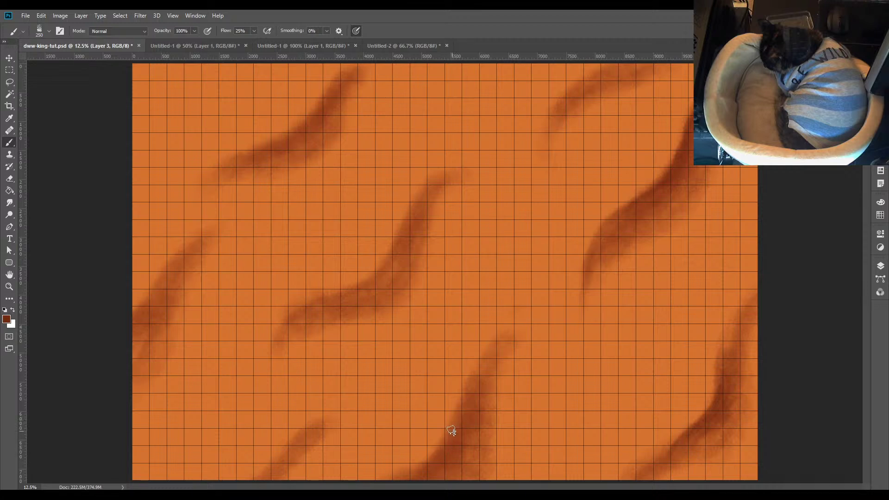
left_click_drag(416, 474, 455, 425)
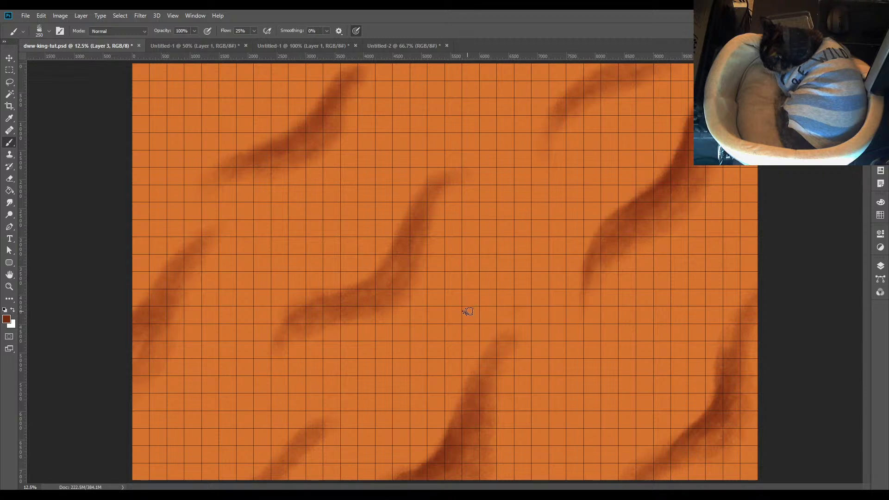
Darken the crest edge of the central dune shadow with layered strokes along its upper side
mouse_move(345, 292)
left_mouse_down()
mouse_move(399, 237)
mouse_move(367, 283)
mouse_move(321, 303)
left_mouse_up()
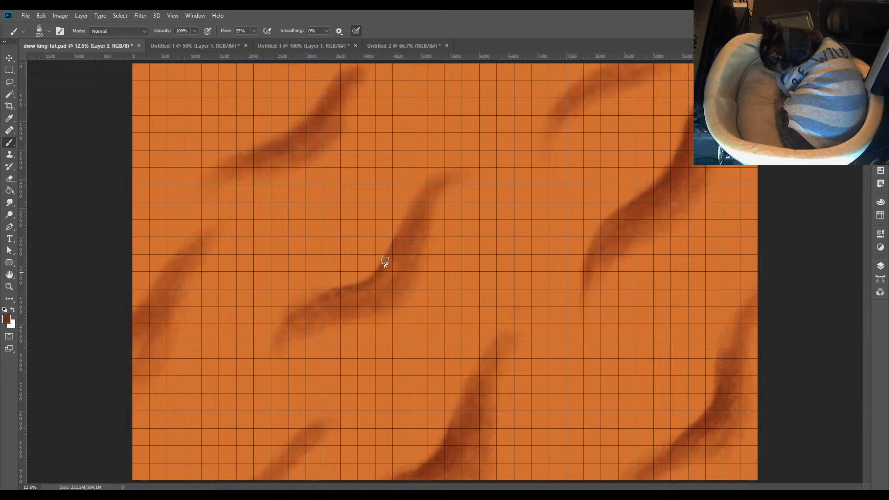
mouse_move(384, 262)
left_mouse_down()
mouse_move(407, 238)
mouse_move(382, 277)
left_mouse_up()
mouse_move(346, 295)
left_mouse_down()
mouse_move(333, 296)
mouse_move(380, 259)
left_mouse_up()
mouse_move(411, 222)
left_mouse_down()
mouse_move(383, 274)
mouse_move(395, 253)
mouse_move(359, 299)
mouse_move(373, 286)
mouse_move(340, 299)
mouse_move(396, 269)
mouse_move(401, 242)
mouse_move(379, 293)
mouse_move(357, 300)
left_mouse_up()
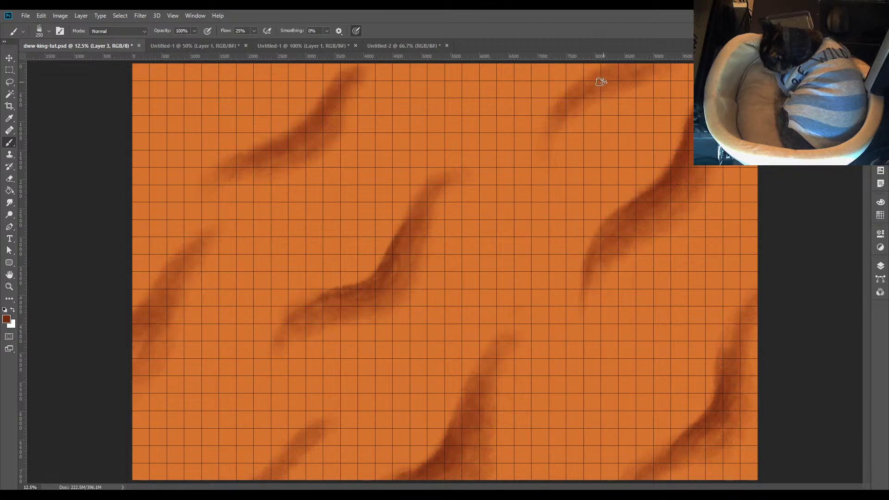
Darken the crests of the small dune shadows at the map's upper-right edge and lower-left edge
mouse_move(610, 65)
left_mouse_down()
mouse_move(564, 112)
mouse_move(612, 65)
mouse_move(605, 70)
mouse_move(631, 65)
left_mouse_up()
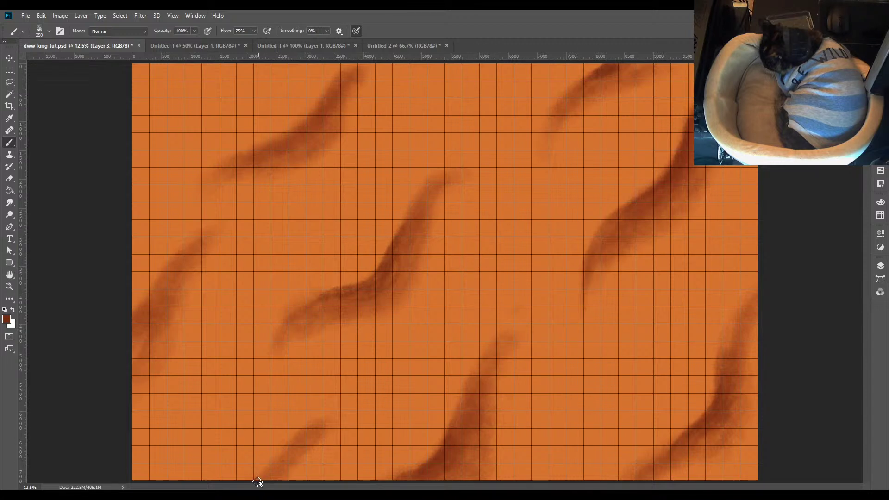
mouse_move(257, 482)
left_mouse_down()
mouse_move(258, 470)
mouse_move(303, 437)
left_mouse_up()
left_click_drag(268, 474, 276, 474)
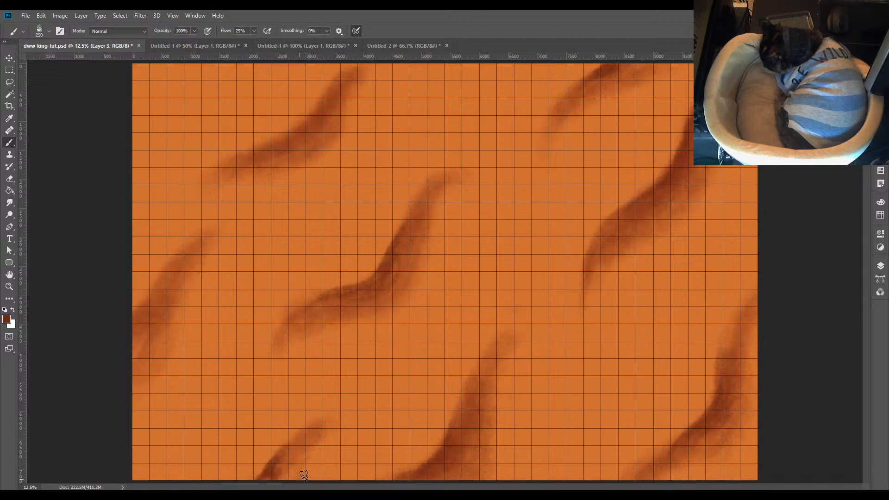
mouse_move(287, 449)
left_mouse_down()
mouse_move(268, 468)
mouse_move(314, 425)
left_mouse_up()
mouse_move(265, 468)
left_mouse_down()
mouse_move(282, 446)
mouse_move(258, 477)
mouse_move(306, 425)
mouse_move(269, 469)
left_mouse_up()
Darken the crest edges of the left-edge and upper-left dune shadows
mouse_move(136, 315)
left_mouse_down()
mouse_move(181, 259)
mouse_move(135, 330)
mouse_move(151, 313)
left_mouse_up()
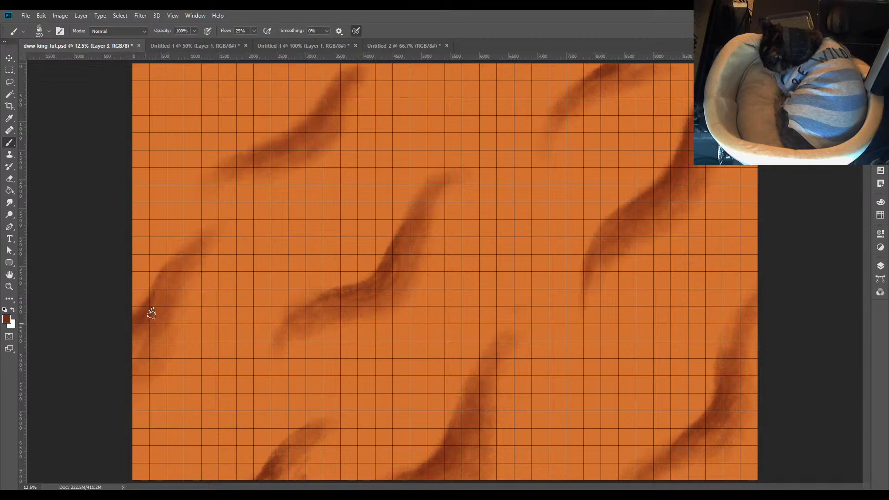
left_click_drag(169, 275, 143, 330)
mouse_move(321, 102)
left_mouse_down()
mouse_move(274, 140)
mouse_move(308, 117)
mouse_move(343, 74)
mouse_move(310, 118)
mouse_move(243, 150)
mouse_move(301, 130)
mouse_move(329, 94)
mouse_move(286, 137)
mouse_move(309, 120)
mouse_move(232, 162)
mouse_move(285, 139)
mouse_move(333, 98)
mouse_move(291, 139)
mouse_move(325, 109)
mouse_move(276, 146)
mouse_move(343, 79)
left_mouse_up()
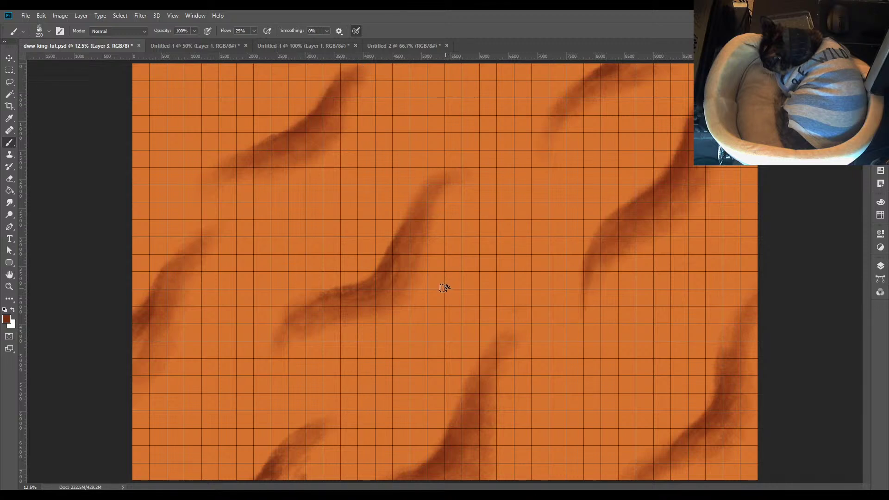
Deepen the crest edges of the central, top-edge, lower-right and upper-right dune shadows with another pass of dark strokes
left_click_drag(345, 292, 390, 259)
mouse_move(337, 293)
left_mouse_down()
mouse_move(371, 271)
mouse_move(399, 230)
mouse_move(364, 280)
mouse_move(301, 317)
left_mouse_up()
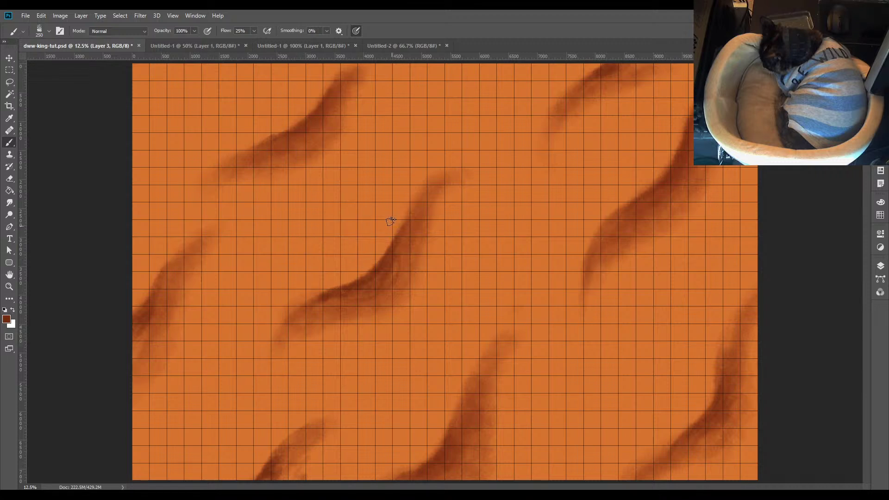
left_click_drag(407, 227, 420, 205)
mouse_move(614, 66)
left_mouse_down()
mouse_move(569, 87)
mouse_move(591, 73)
mouse_move(615, 76)
left_mouse_up()
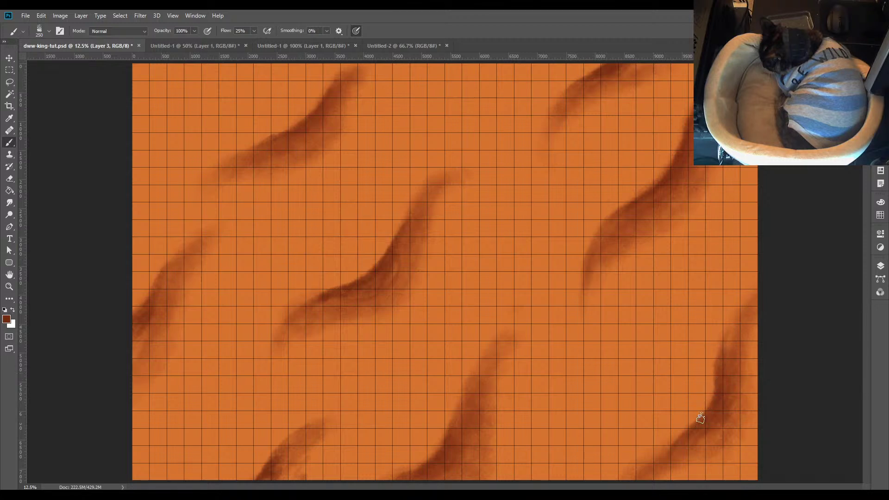
mouse_move(718, 381)
left_mouse_down()
mouse_move(707, 414)
mouse_move(687, 428)
left_mouse_up()
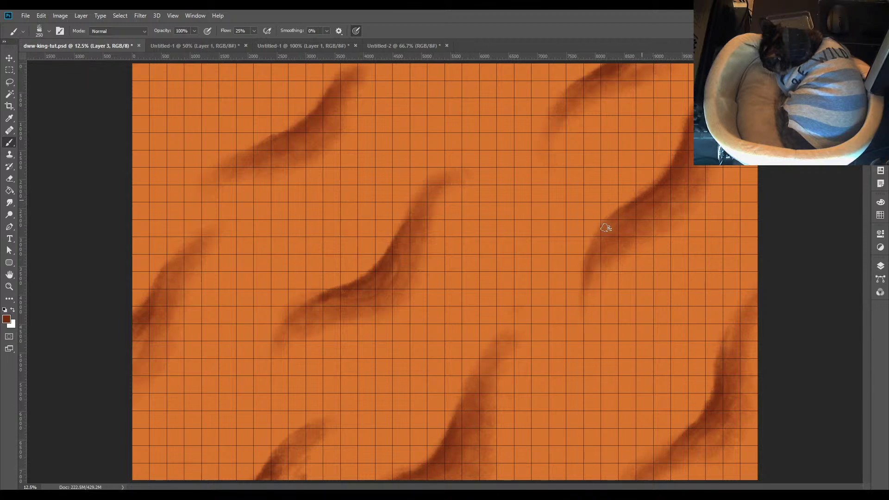
mouse_move(658, 195)
left_mouse_down()
mouse_move(649, 192)
mouse_move(671, 184)
left_mouse_up()
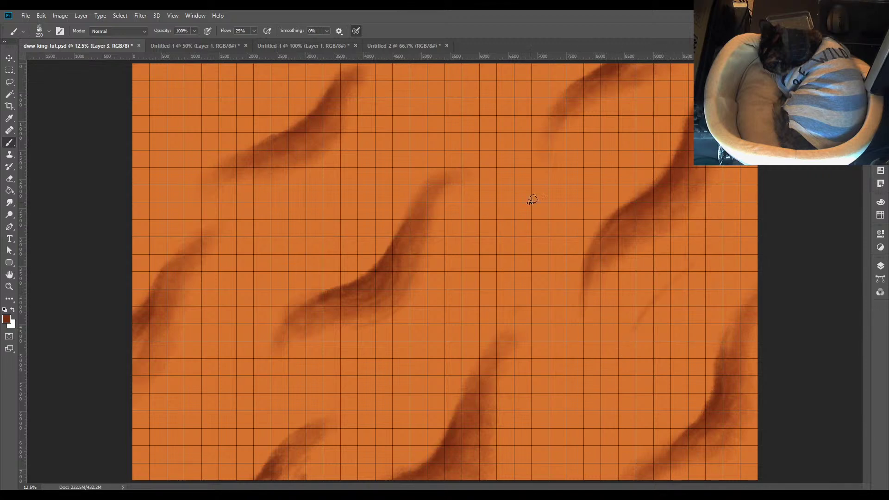
Examine the dune ridges and shadows in the Untitled-1 and Untitled-2 desert photos, and return to dww-king-tut.psd
left_click(302, 46)
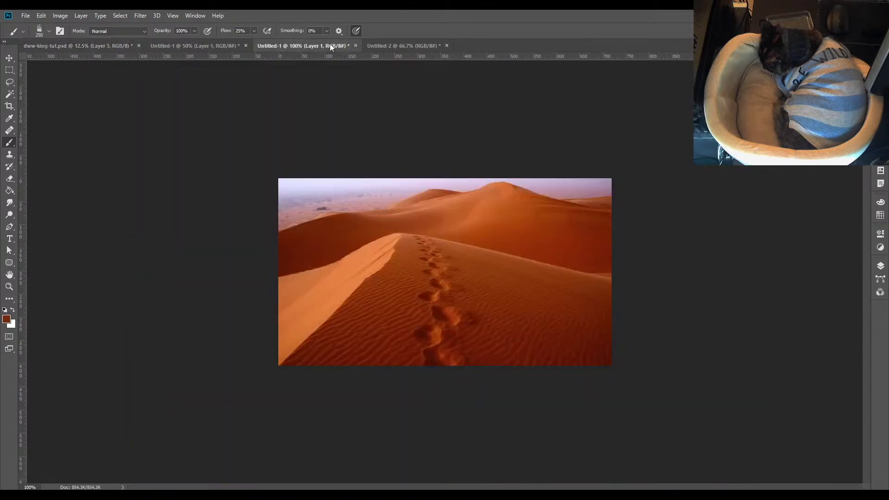
left_click(401, 47)
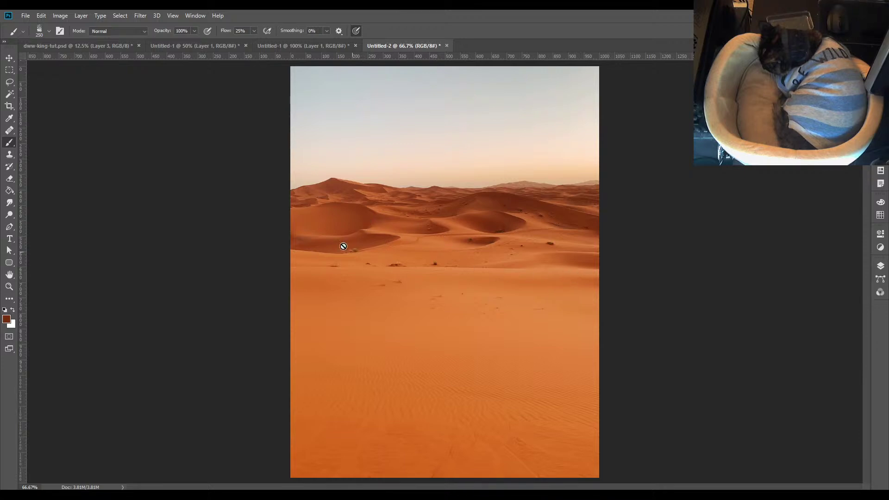
left_click(106, 46)
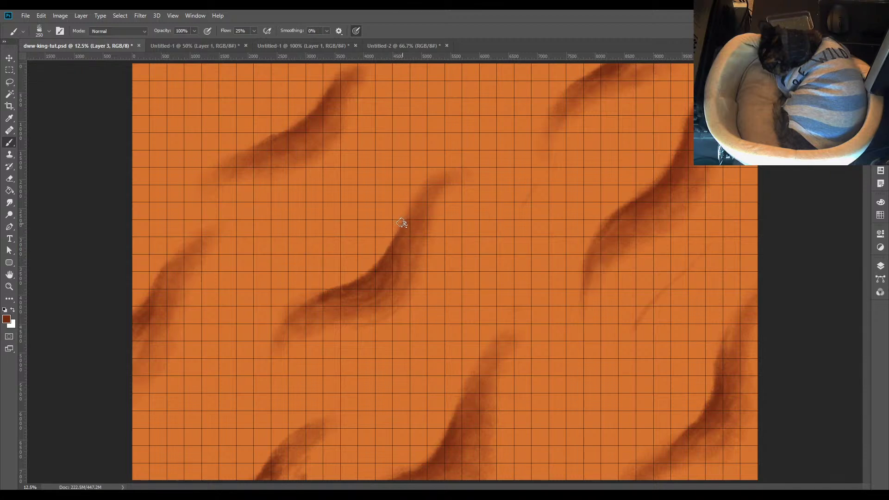
Darken the central dune's upper crest and carve its edge into a sharper curve with a 150 px eraser
mouse_move(402, 222)
left_mouse_down()
mouse_move(433, 178)
mouse_move(396, 242)
mouse_move(456, 167)
mouse_move(424, 194)
mouse_move(444, 174)
mouse_move(414, 217)
left_mouse_up()
key("e")
key("bracketleft")
key("bracketleft")
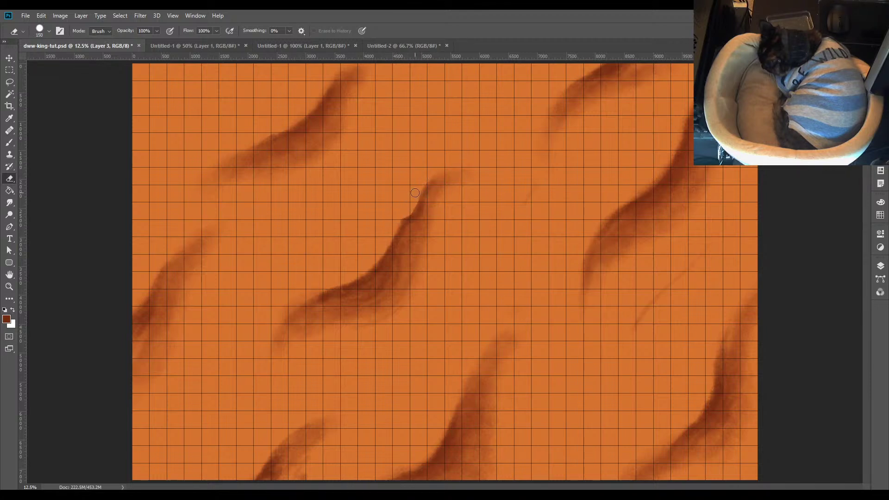
mouse_move(402, 226)
left_mouse_down()
mouse_move(420, 189)
mouse_move(450, 169)
left_mouse_up()
left_click_drag(426, 198, 414, 219)
Repaint the erased upper crest of the central dune and extend the upper-left dune's lower end into a thin curved tail
key("b")
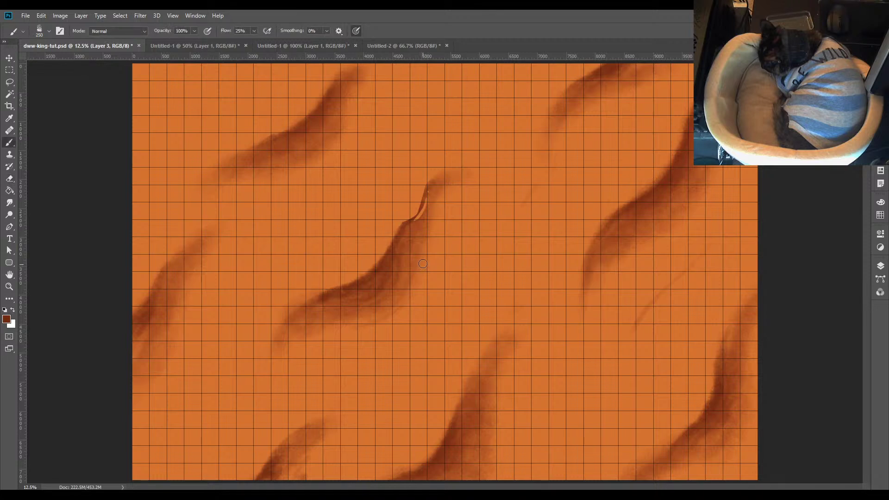
mouse_move(426, 203)
left_mouse_down()
mouse_move(415, 223)
mouse_move(425, 194)
mouse_move(406, 223)
mouse_move(441, 172)
mouse_move(429, 189)
mouse_move(468, 154)
mouse_move(400, 229)
mouse_move(420, 213)
mouse_move(433, 177)
mouse_move(411, 217)
mouse_move(438, 176)
mouse_move(444, 190)
mouse_move(421, 225)
left_mouse_up()
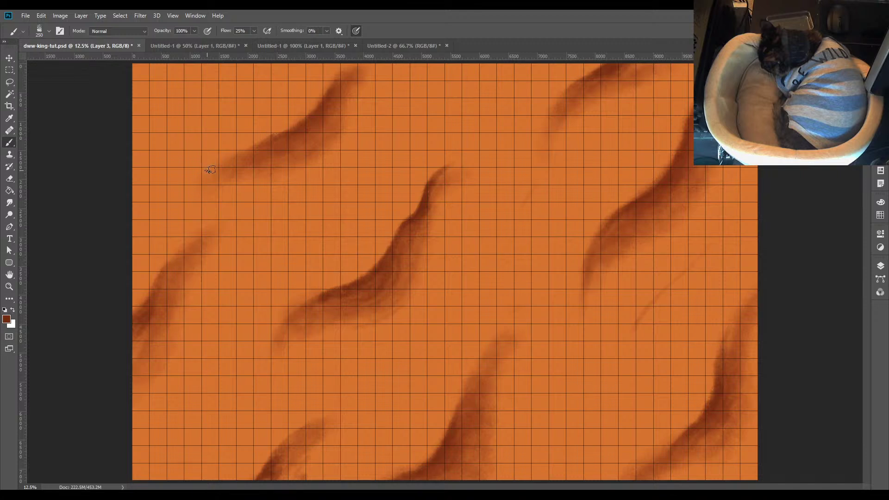
mouse_move(249, 149)
left_mouse_down()
mouse_move(202, 183)
mouse_move(218, 173)
mouse_move(203, 195)
mouse_move(256, 148)
mouse_move(202, 195)
mouse_move(225, 171)
mouse_move(238, 137)
mouse_move(226, 153)
left_mouse_up()
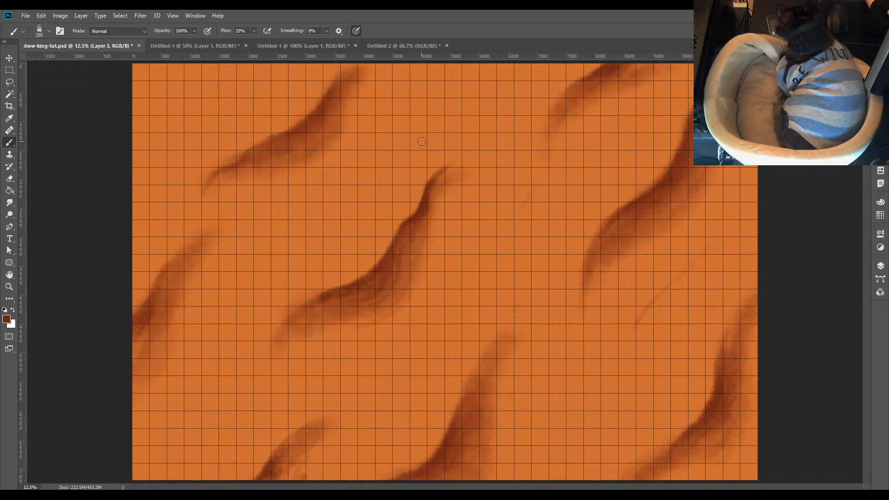
Set the eraser to the Soft Round Pressure Size brush at 150 px with 0% hardness
key("e")
right_click(428, 272)
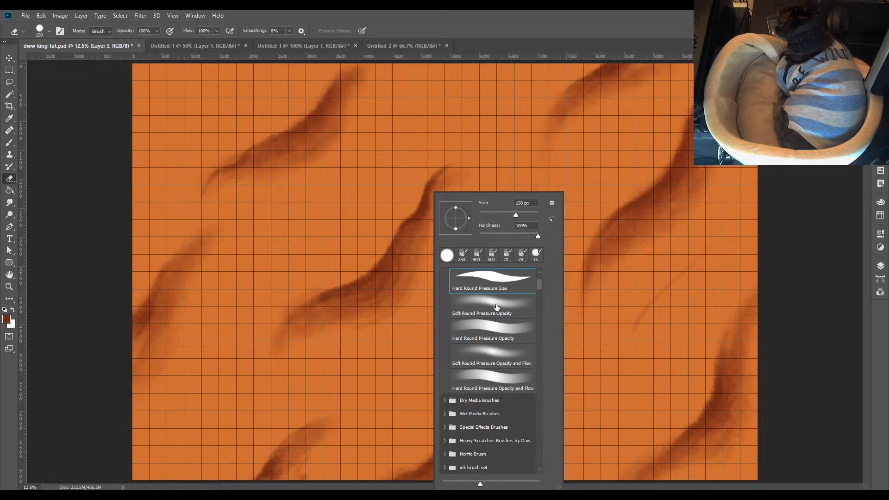
scroll(539, 284, "up", 5)
left_click(491, 351)
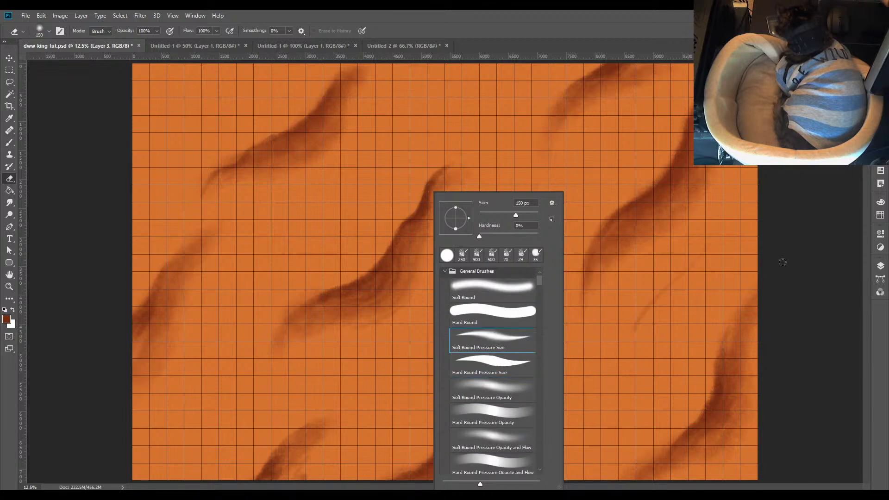
left_click(416, 247)
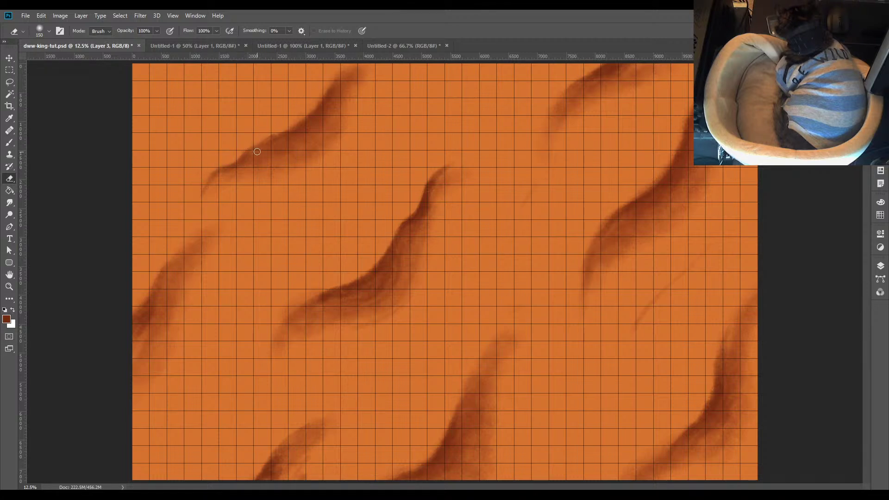
Try erasing along the upper-left dune's crest, undo it, and return to the Brush tool
left_click_drag(238, 158, 282, 133)
key("ctrl+z")
key("b")
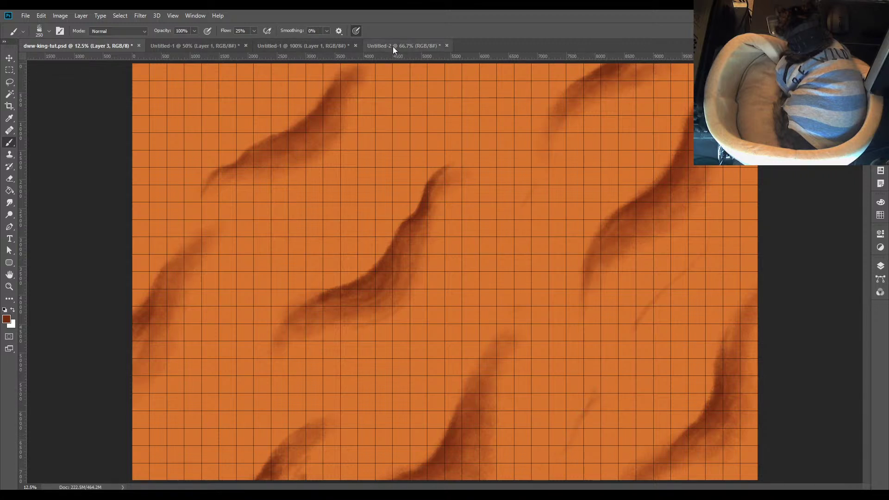
Create a 1600 x 1200 px, 72 ppi document from the Clipboard preset and paste the aerial dune reference photo
left_click(304, 46)
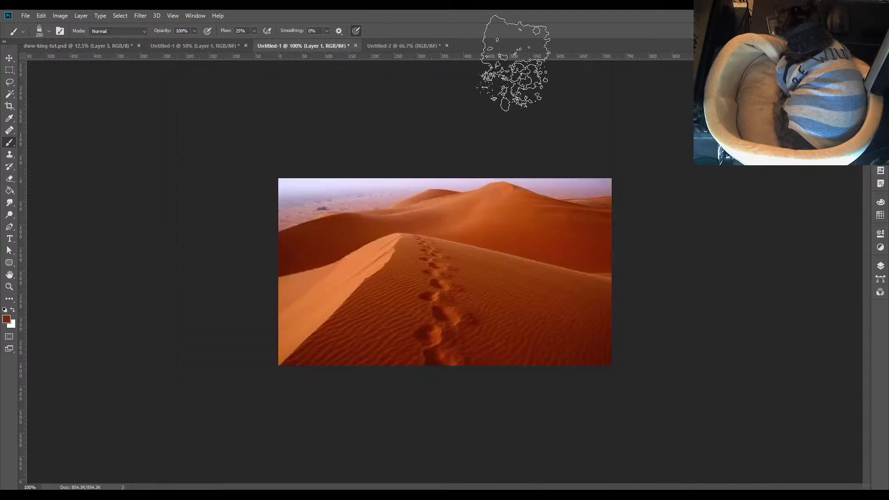
left_click(408, 46)
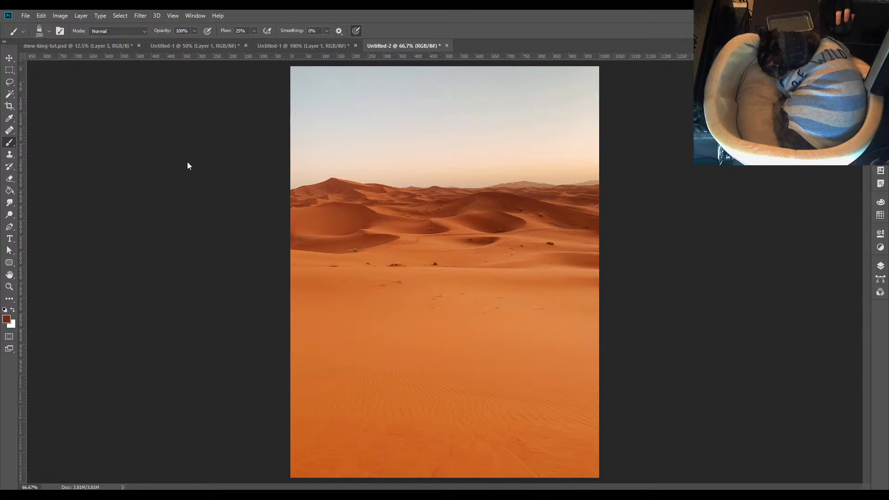
left_click(25, 16)
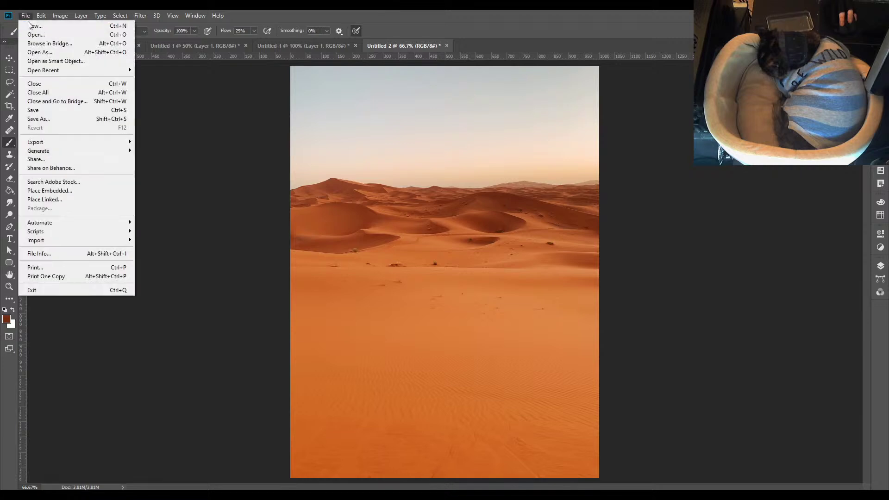
left_click(55, 25)
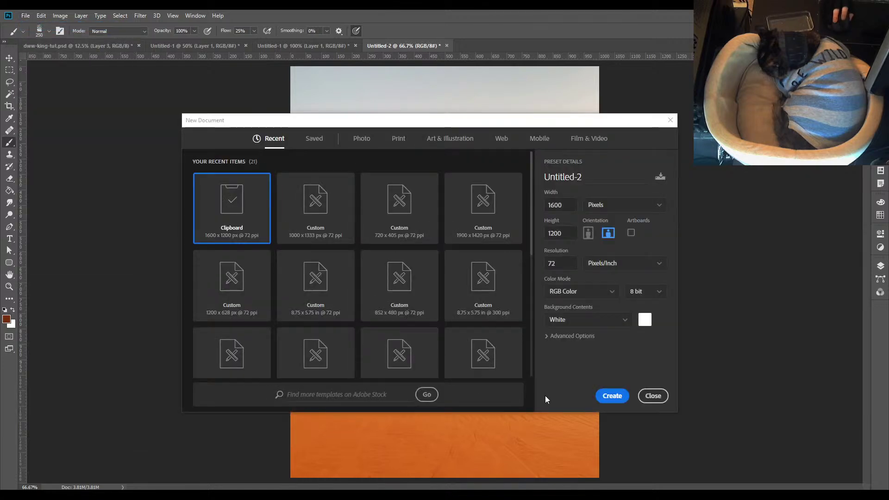
left_click(607, 394)
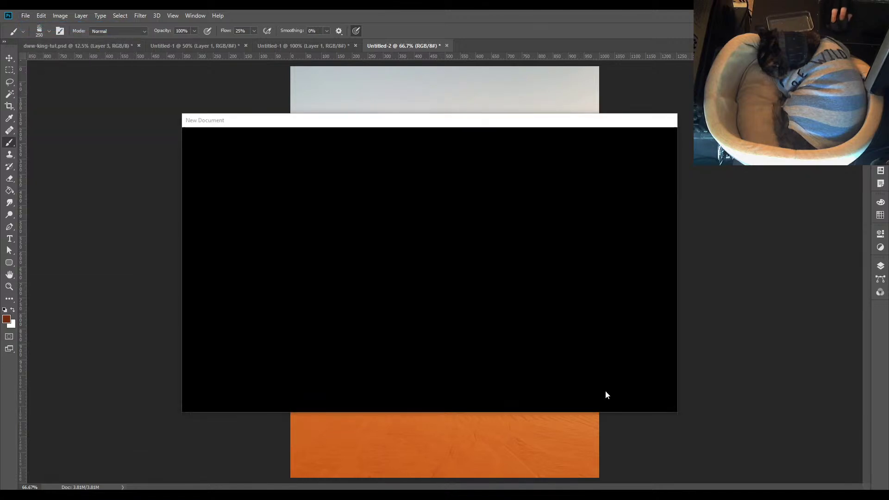
key("ctrl+v")
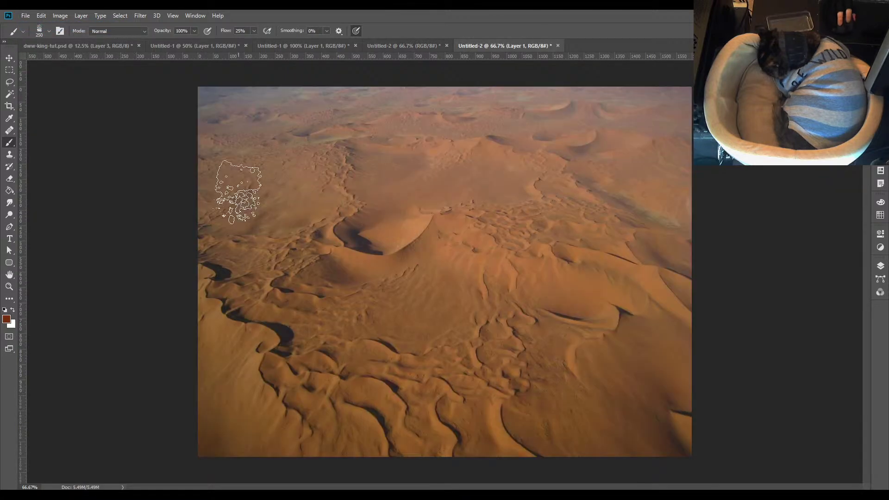
left_click(10, 57)
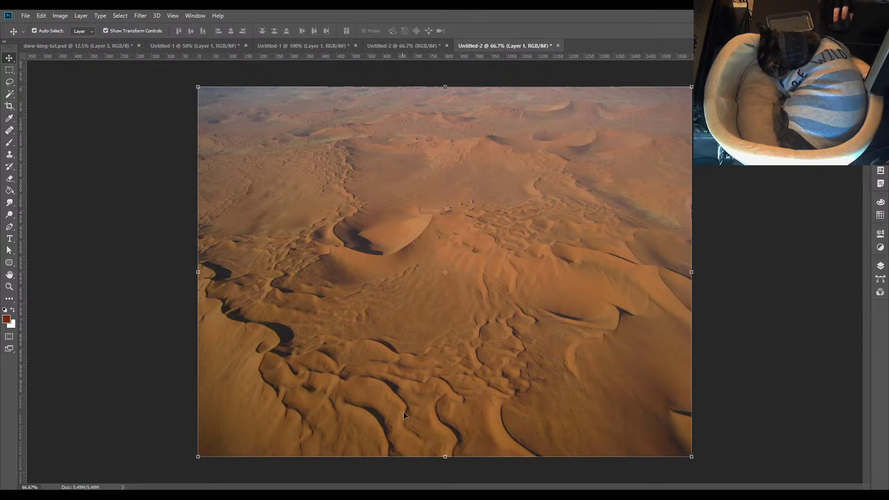
Return to dww-king-tut.psd and reactivate the Brush tool
left_click(78, 47)
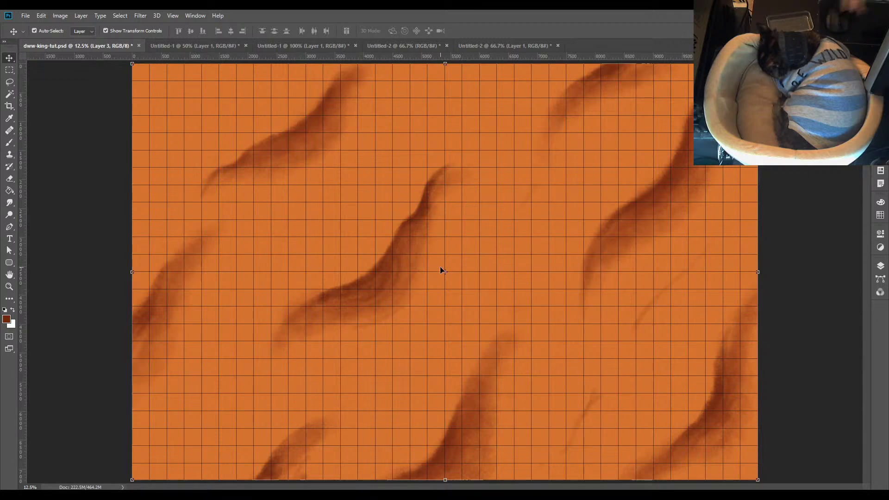
left_click(11, 143)
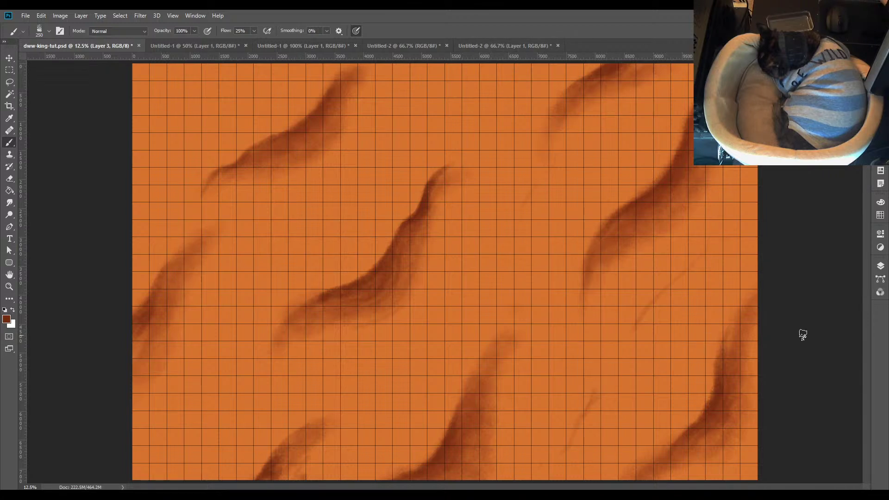
left_click(6, 319)
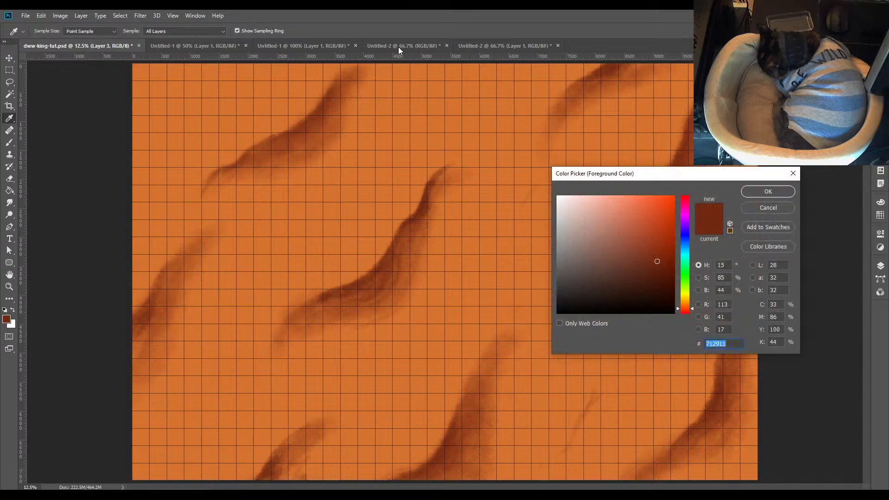
left_click(777, 212)
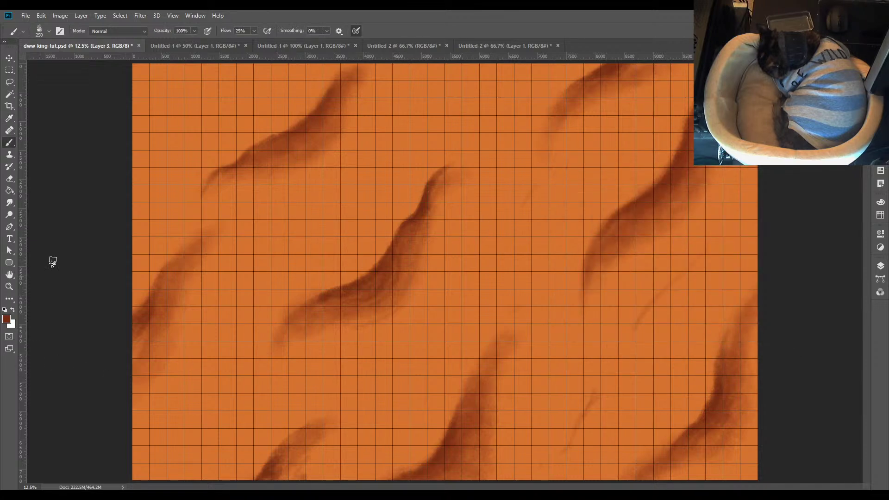
Sample a reddish-brown foreground colour from the shaded slope of the left dune in the Untitled-2 desert photo
left_click(403, 46)
left_click(7, 320)
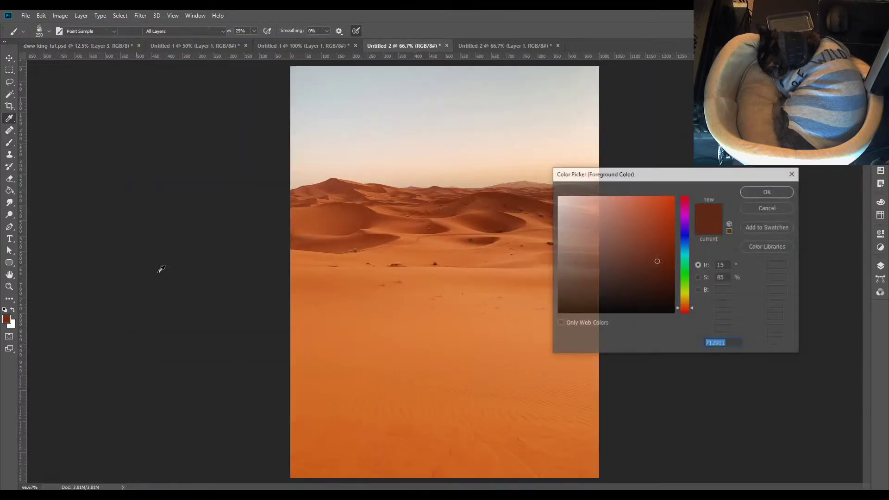
left_click(493, 220)
left_click(497, 215)
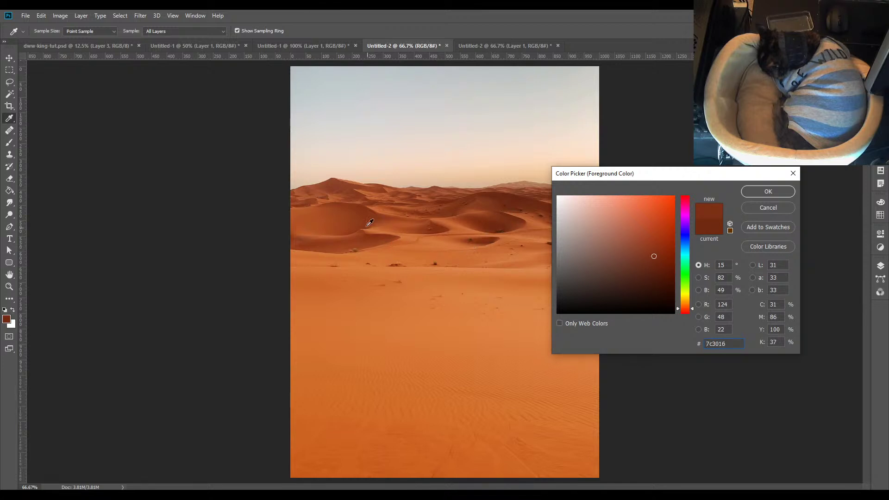
left_click(352, 213)
left_click(768, 191)
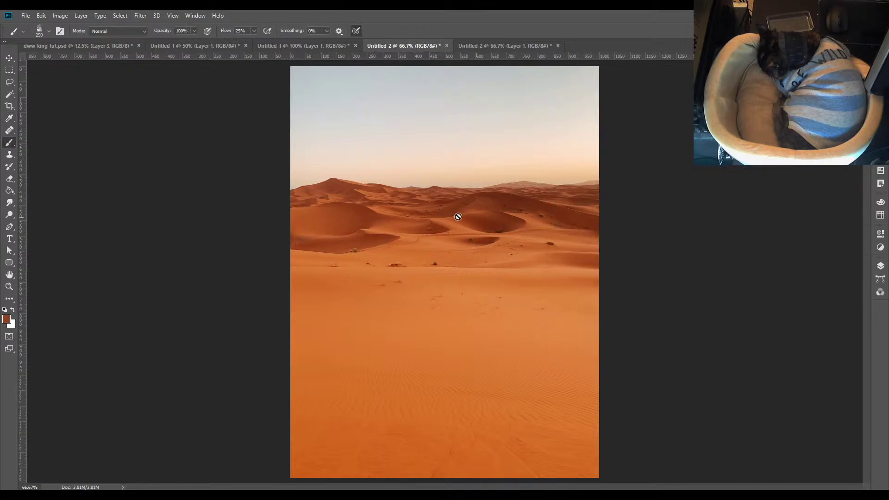
In dww-king-tut.psd, erase the dune shading across the right half and bottom of Layer 3 with a much larger eraser, and reactivate the Brush tool
left_click(110, 49)
left_click(880, 266)
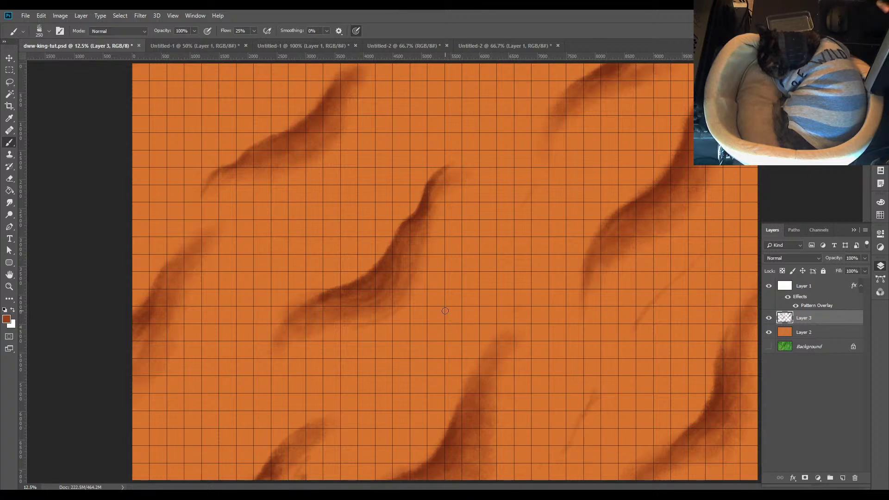
key("e")
key("bracketright")
key("bracketright")
key("bracketright")
key("bracketright")
key("bracketright")
key("bracketright")
key("bracketright")
key("bracketright")
key("bracketright")
key("bracketright")
key("bracketright")
key("bracketright")
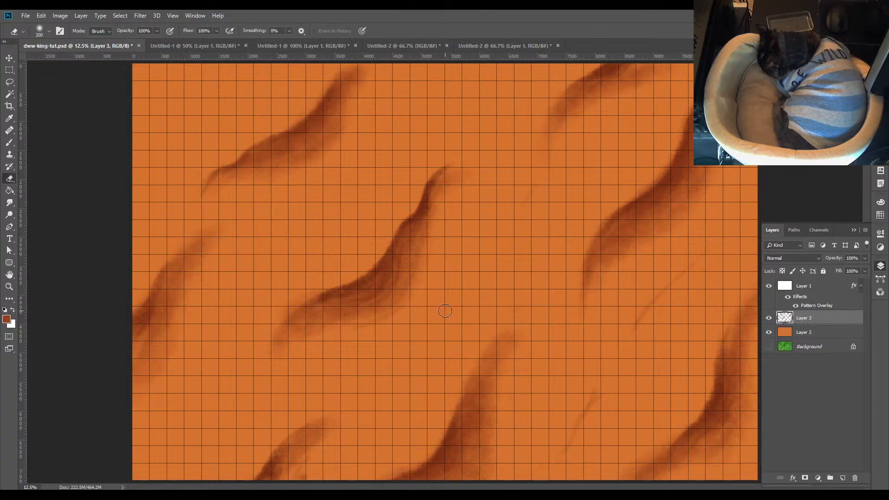
mouse_move(564, 153)
left_mouse_down()
mouse_move(606, 81)
mouse_move(540, 254)
mouse_move(694, 152)
left_mouse_up()
mouse_move(648, 74)
left_mouse_down()
mouse_move(692, 140)
mouse_move(651, 256)
mouse_move(553, 298)
mouse_move(647, 313)
mouse_move(558, 459)
mouse_move(576, 378)
mouse_move(534, 309)
mouse_move(497, 318)
mouse_move(471, 385)
mouse_move(499, 417)
mouse_move(416, 476)
mouse_move(477, 440)
mouse_move(244, 463)
left_mouse_up()
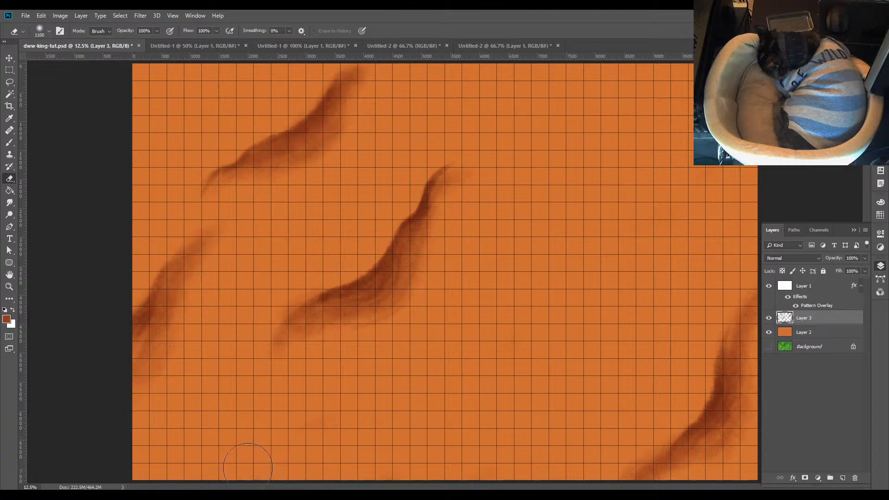
mouse_move(544, 390)
left_mouse_down()
mouse_move(739, 310)
mouse_move(701, 411)
mouse_move(756, 357)
mouse_move(690, 467)
mouse_move(681, 446)
left_mouse_up()
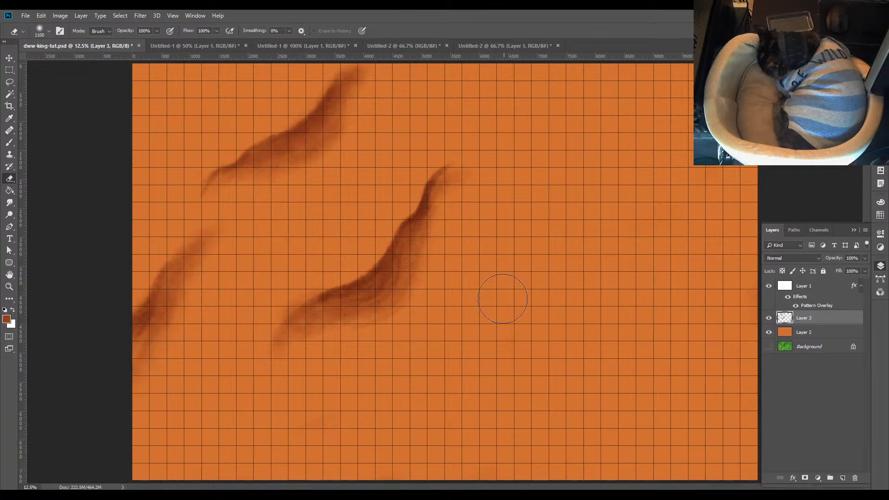
key("b")
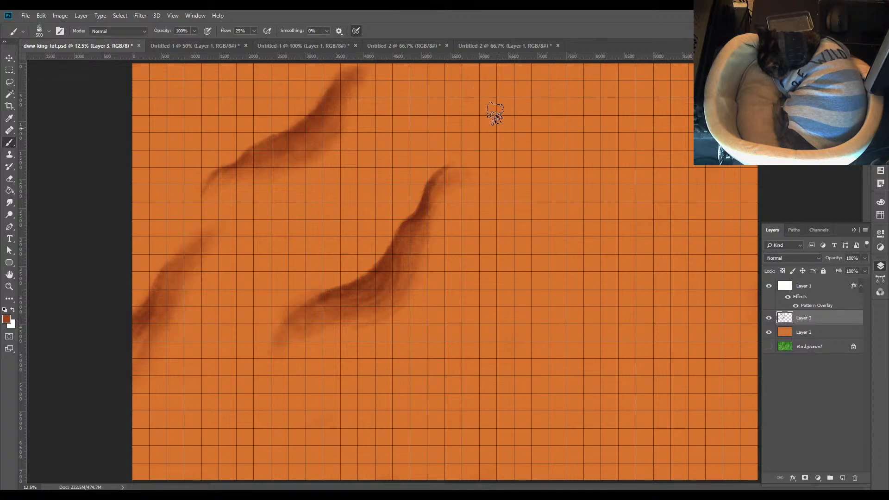
Try brushing a tail from the central dune toward the lower left, comparing its shape with the aerial dune photo in Untitled-2
left_click(504, 45)
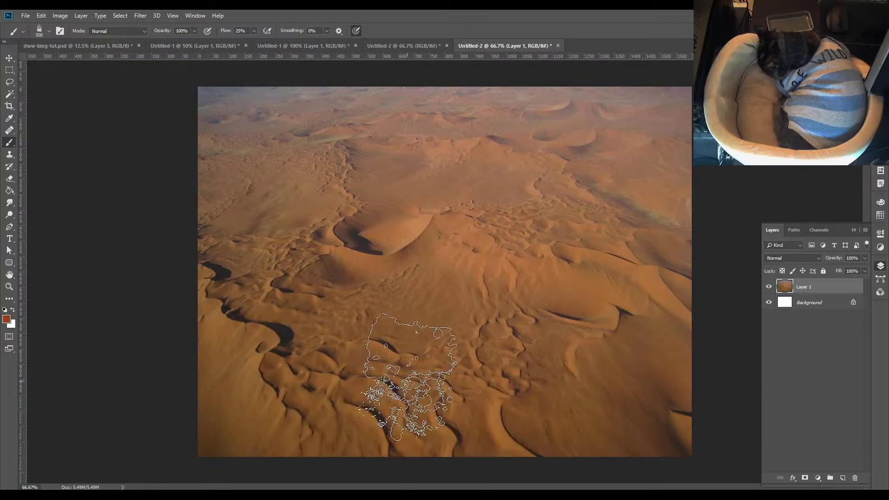
left_click(96, 46)
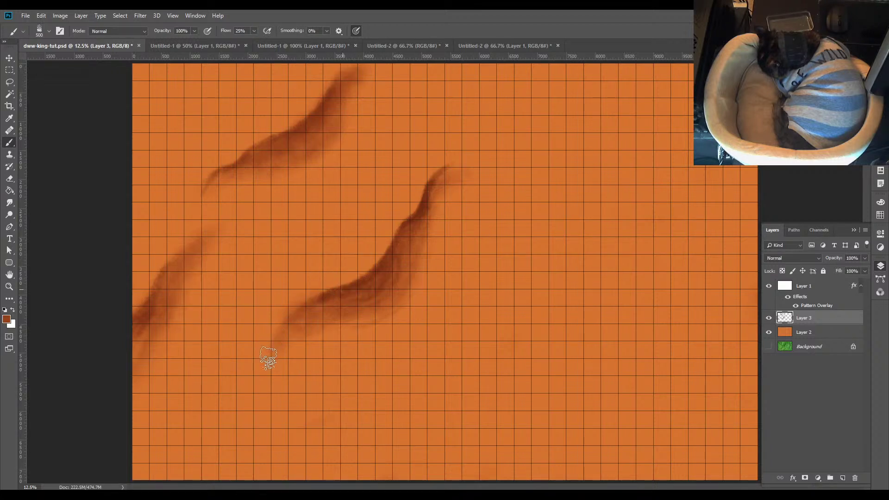
mouse_move(277, 338)
left_mouse_down()
mouse_move(99, 449)
mouse_move(196, 415)
mouse_move(289, 324)
mouse_move(179, 430)
mouse_move(353, 302)
left_mouse_up()
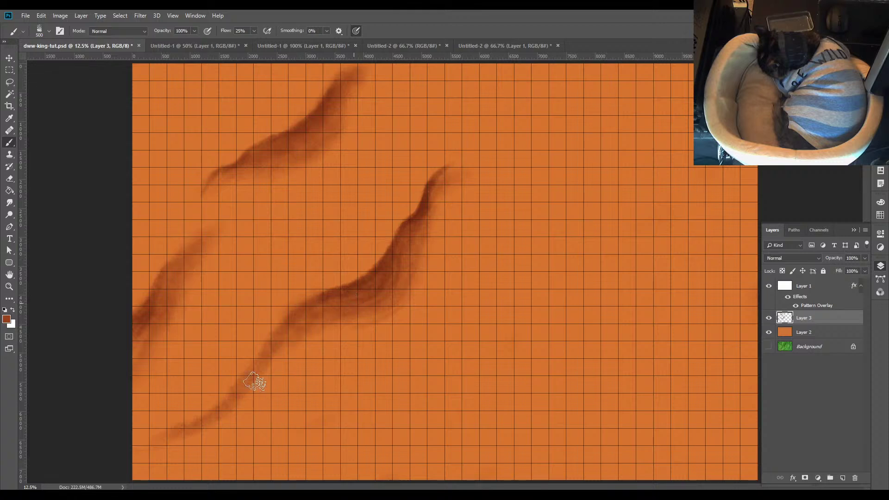
left_click(504, 46)
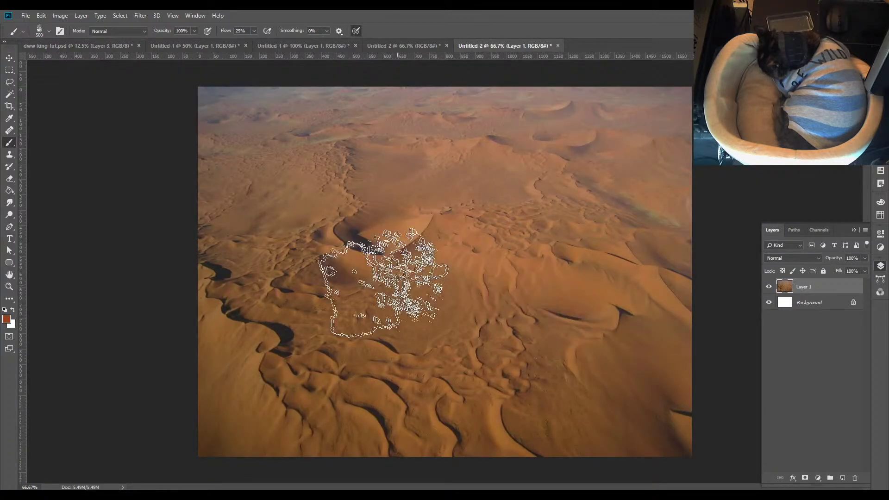
left_click(70, 47)
left_click(521, 45)
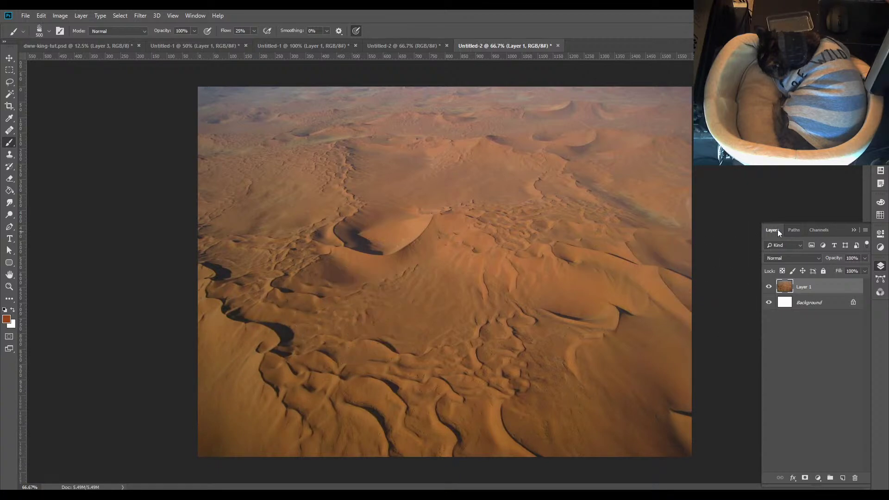
key("v")
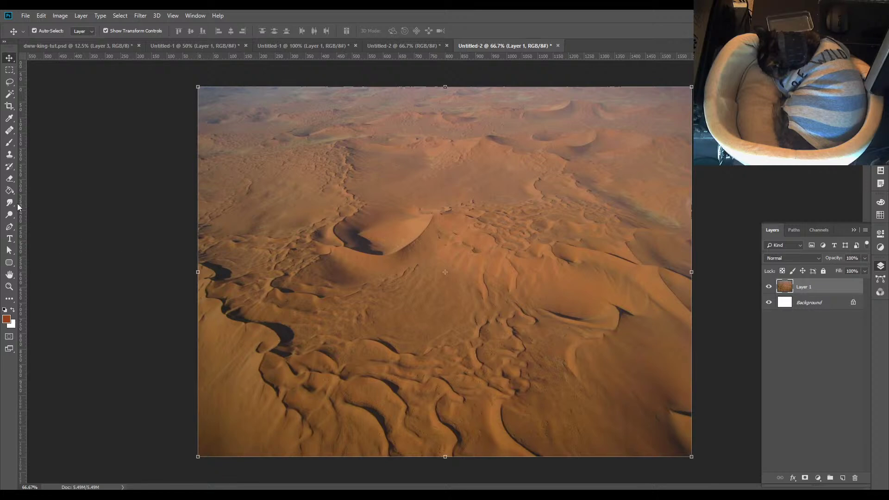
left_click(10, 143)
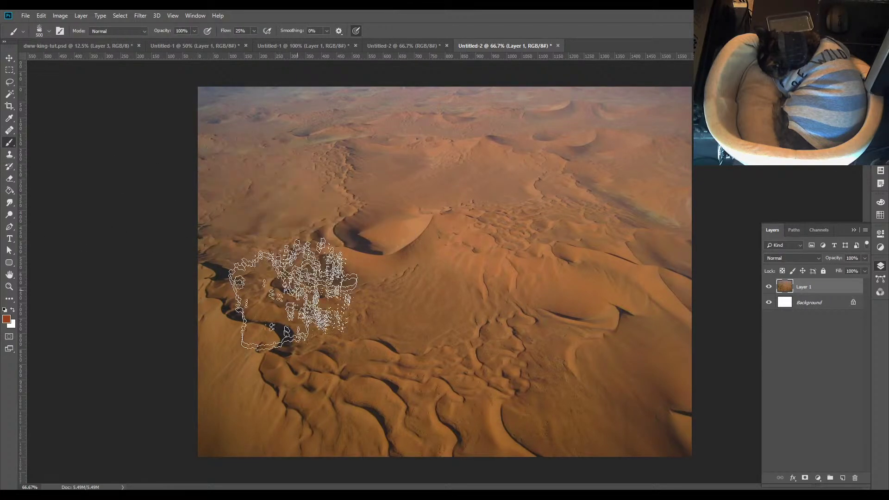
left_click(98, 46)
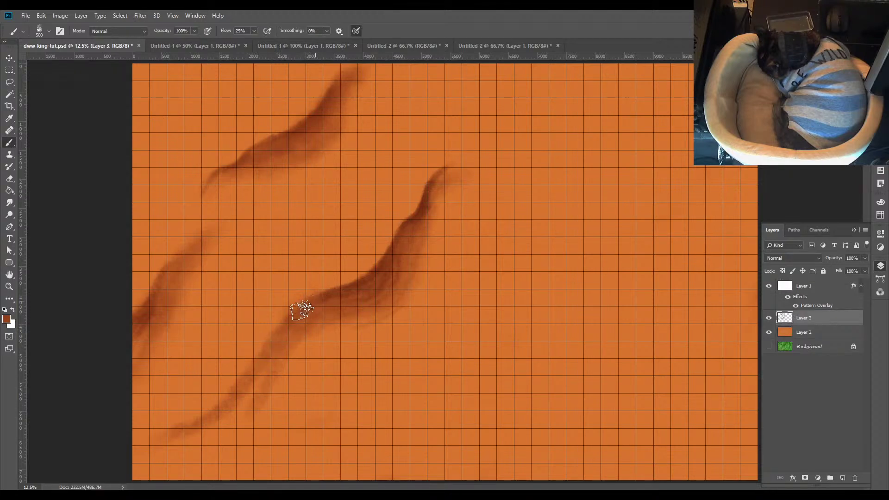
Paint a curved tail from the central dune's lower end to the canvas's left edge, and widen its shading along the underside
mouse_move(302, 309)
left_mouse_down()
mouse_move(272, 387)
mouse_move(105, 476)
left_mouse_up()
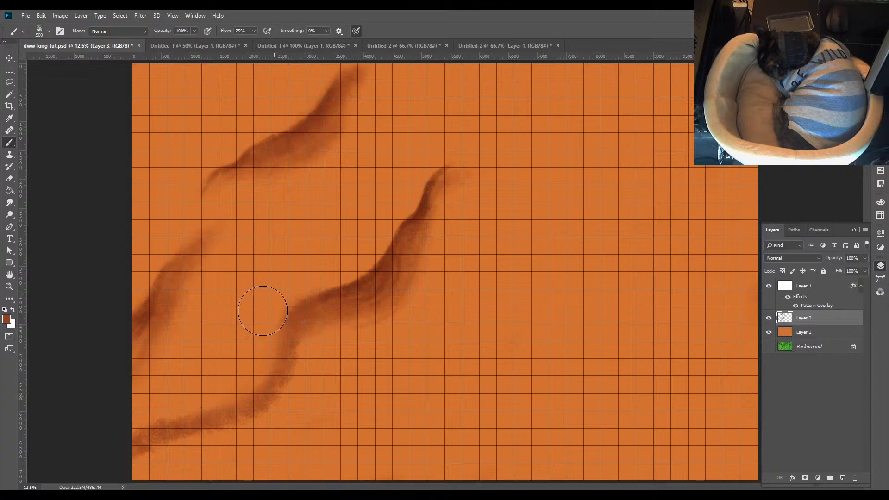
mouse_move(327, 299)
left_mouse_down()
mouse_move(221, 446)
mouse_move(310, 328)
mouse_move(294, 370)
mouse_move(322, 326)
mouse_move(297, 350)
mouse_move(250, 432)
mouse_move(314, 326)
mouse_move(295, 375)
mouse_move(219, 435)
mouse_move(292, 397)
mouse_move(166, 451)
left_mouse_up()
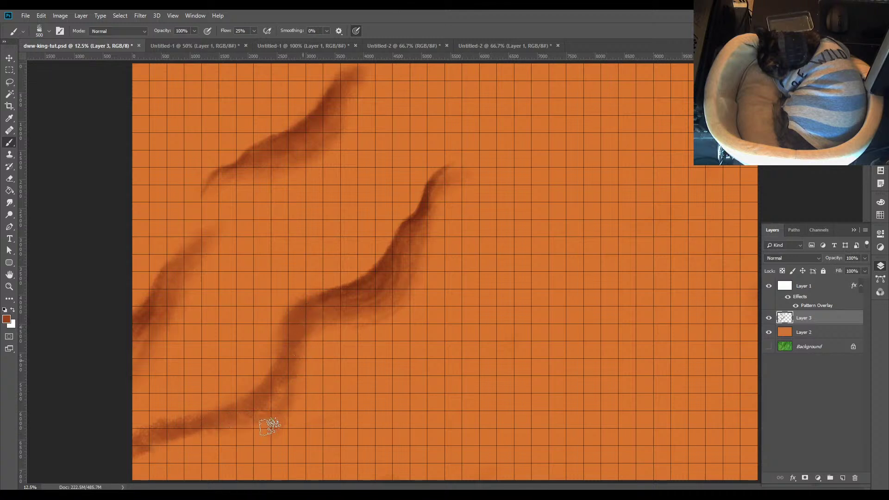
mouse_move(271, 425)
left_mouse_down()
mouse_move(290, 377)
mouse_move(270, 416)
mouse_move(222, 435)
mouse_move(292, 409)
mouse_move(293, 389)
mouse_move(199, 437)
left_mouse_up()
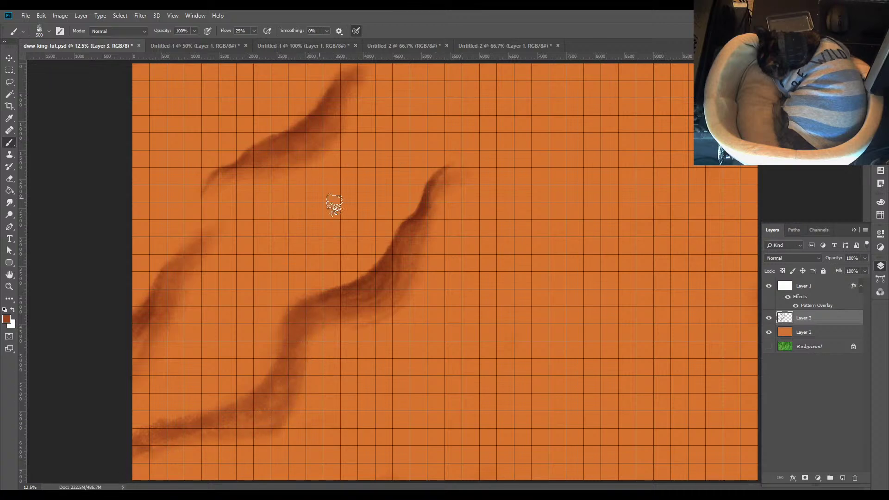
Study the aerial dune photo, try painting a broad side branch to the right of the central dune, and undo the stroke
left_click(493, 46)
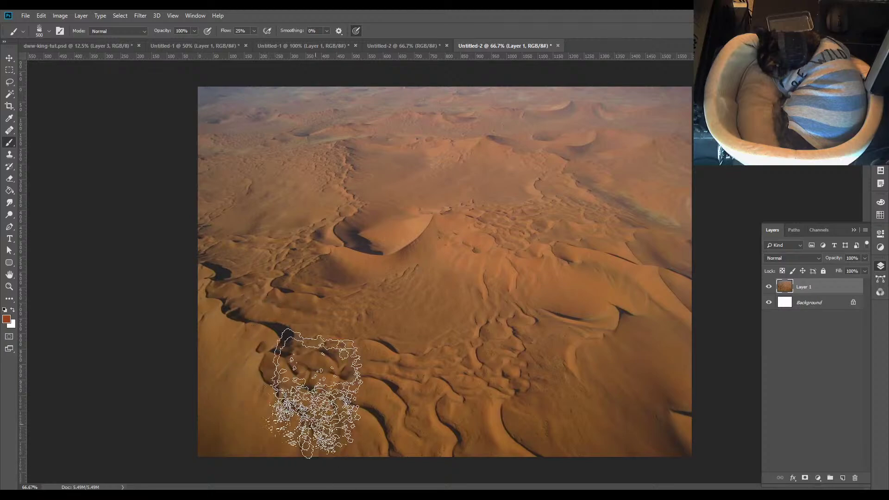
left_click(79, 46)
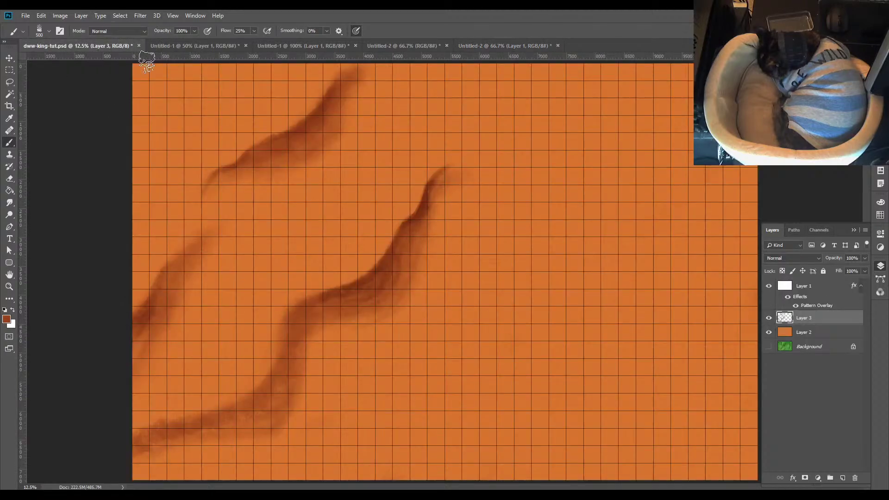
left_click(501, 46)
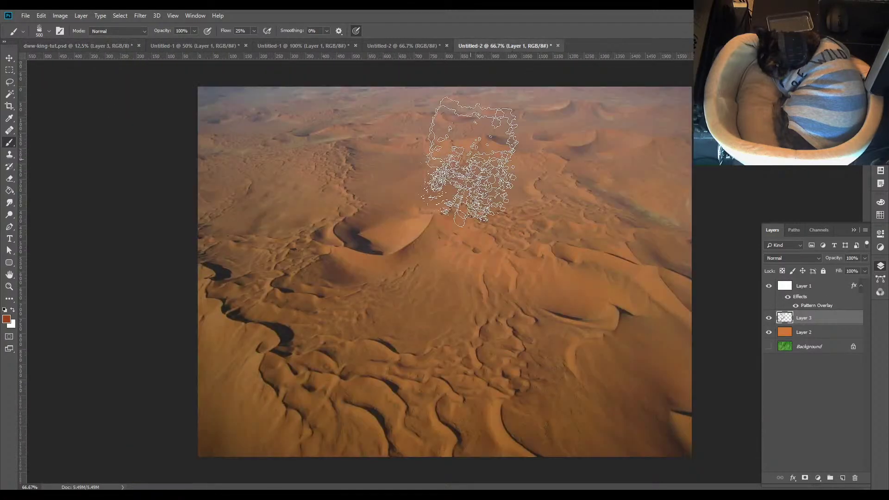
left_click(100, 46)
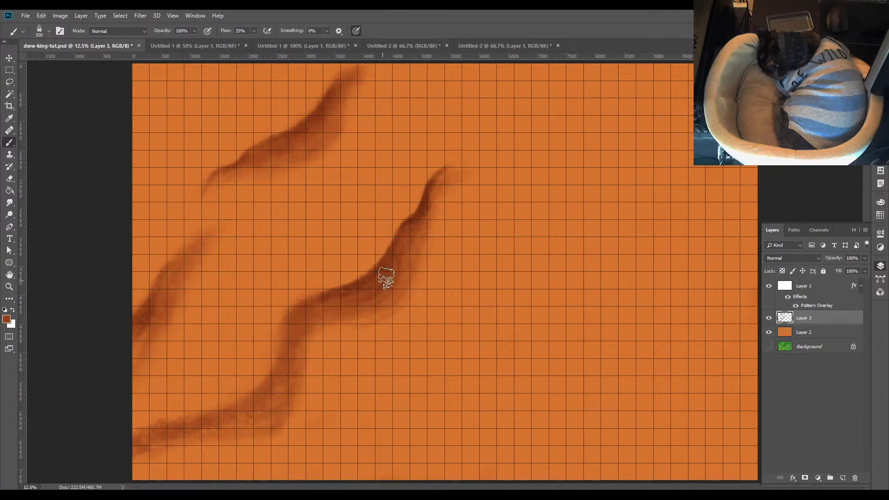
mouse_move(387, 276)
left_mouse_down()
mouse_move(410, 269)
mouse_move(463, 269)
mouse_move(512, 230)
left_mouse_up()
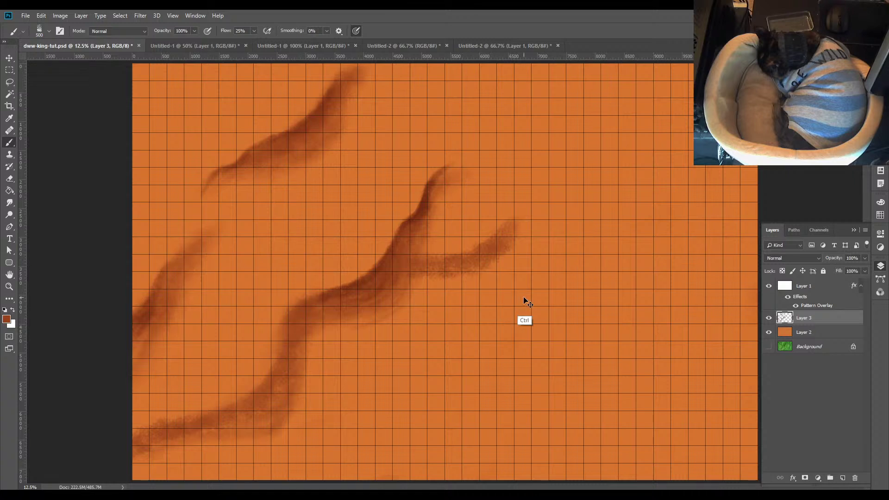
key("ctrl+z")
Reduce the brush to 125 px and paint a thin, curved ridge line branching rightward from the central dune's shaded side
key("bracketleft")
key("bracketleft")
key("bracketleft")
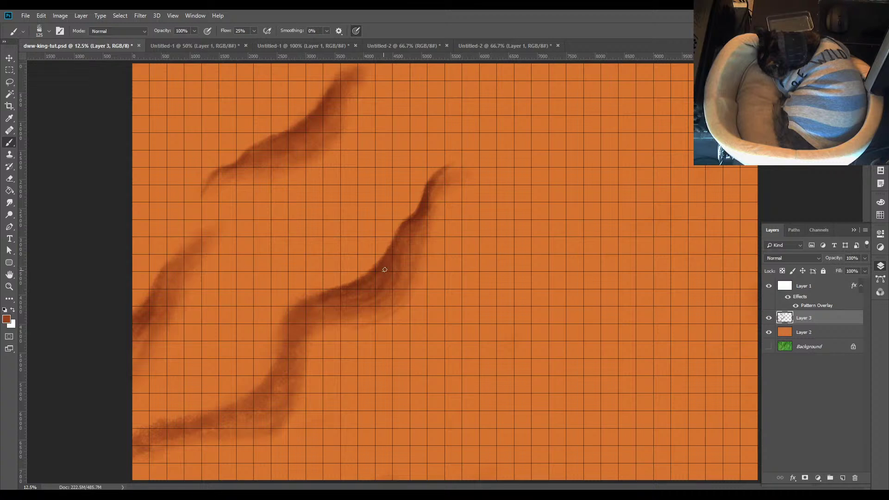
mouse_move(394, 256)
left_mouse_down()
mouse_move(442, 248)
mouse_move(528, 210)
left_mouse_up()
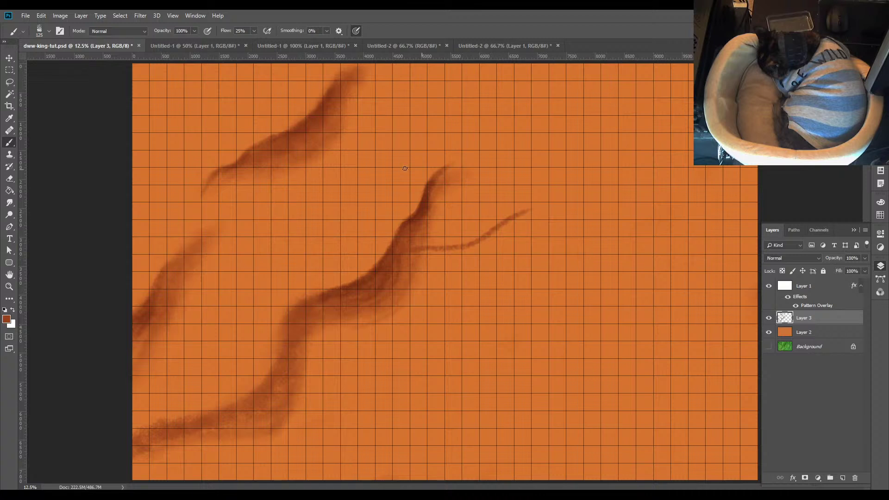
Check the aerial dune photo, try painting a winding fork from the thin branch up to the upper right, and undo it
left_click(521, 46)
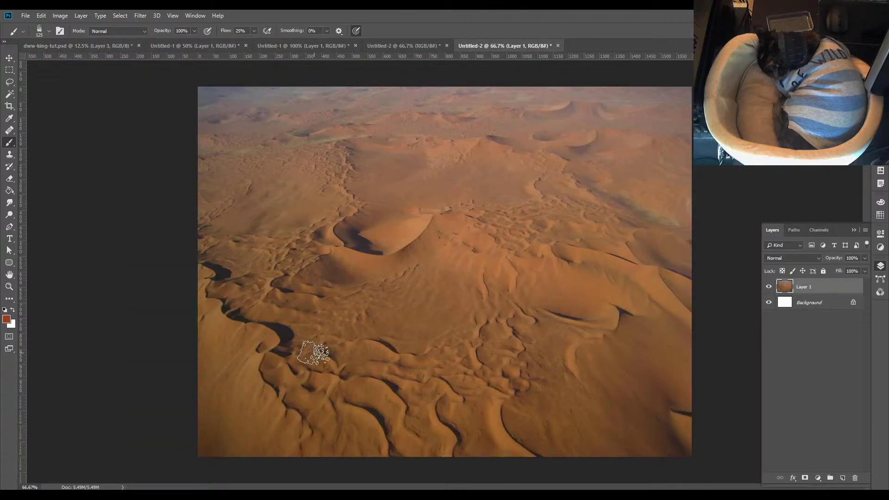
left_click(128, 45)
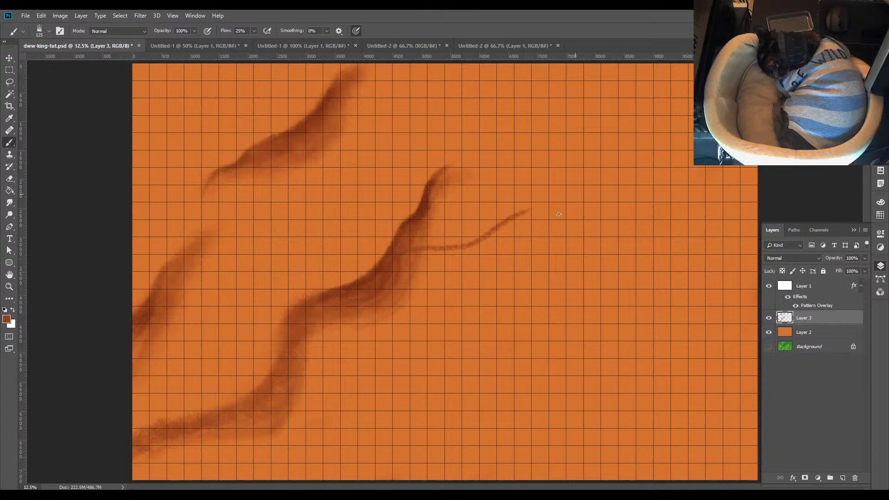
mouse_move(503, 220)
left_mouse_down()
mouse_move(508, 181)
mouse_move(592, 84)
left_mouse_up()
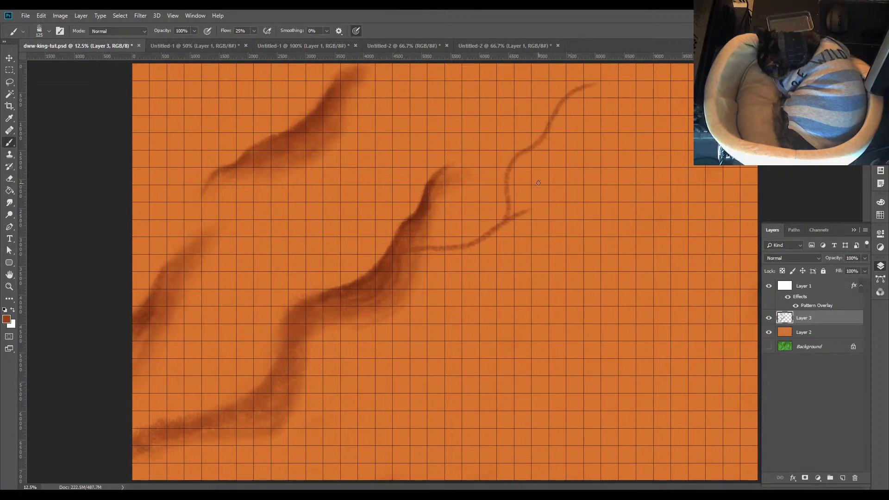
key("ctrl+z")
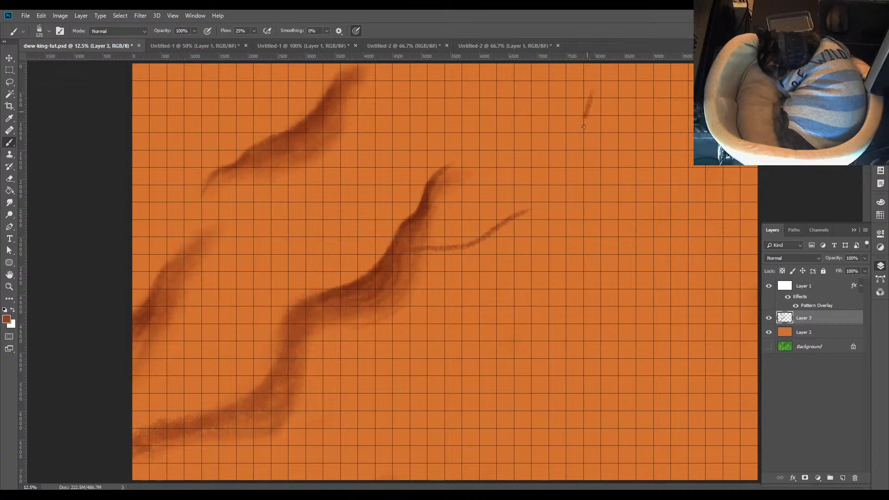
Paint a winding fork joining the thin branch from the upper right, and a separate, similarly curved ridge line above it
mouse_move(584, 126)
left_mouse_down()
mouse_move(532, 170)
mouse_move(494, 229)
left_mouse_up()
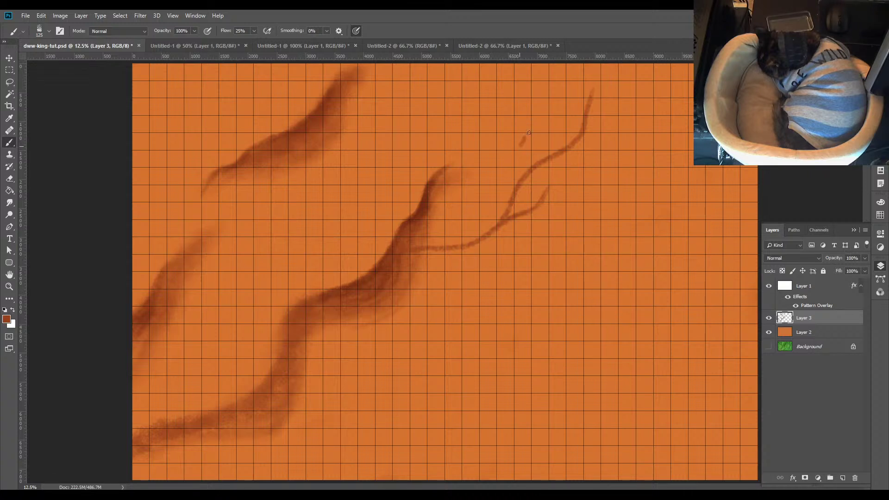
mouse_move(529, 133)
left_mouse_down()
mouse_move(534, 100)
mouse_move(556, 74)
left_mouse_up()
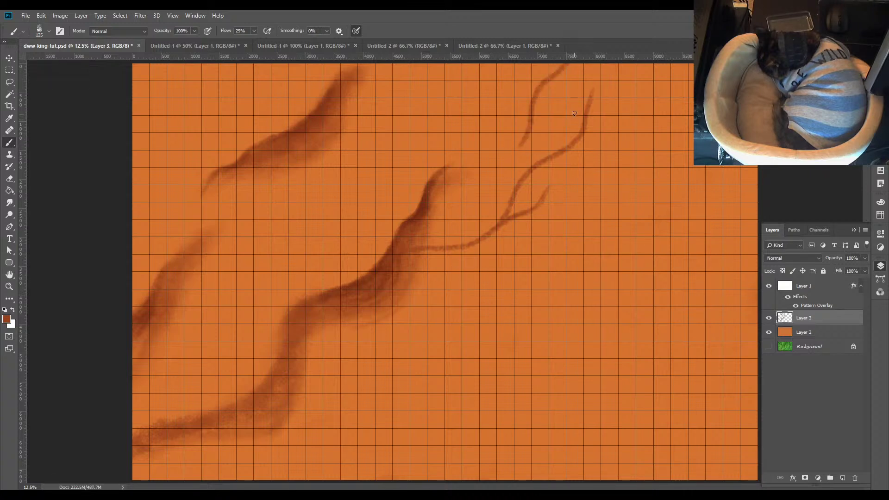
key("ctrl+z")
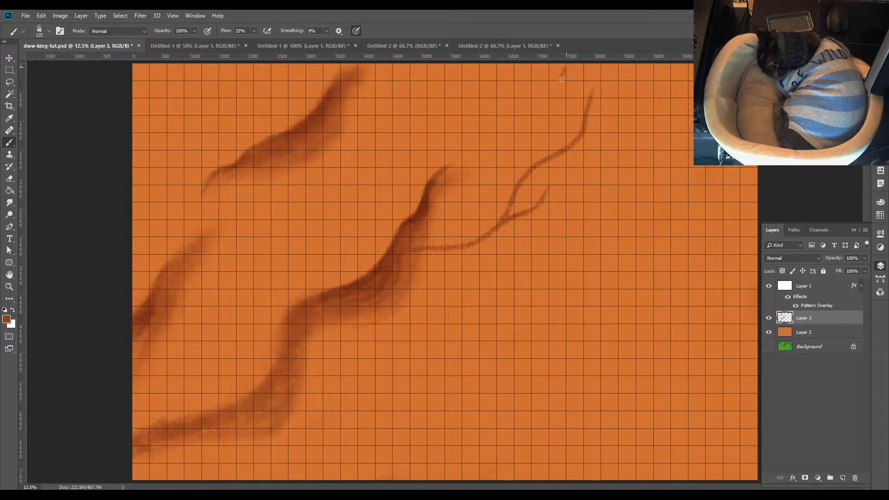
left_click_drag(561, 80, 482, 154)
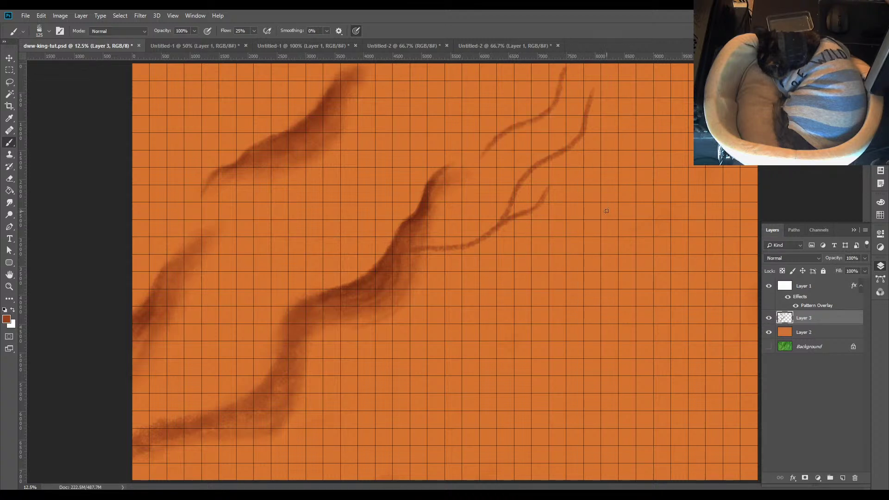
Paint two thin, winding ridge lines in the map's upper-right area, using the aerial dune photo as reference, and extend the lower one down-left
left_click_drag(586, 240, 720, 173)
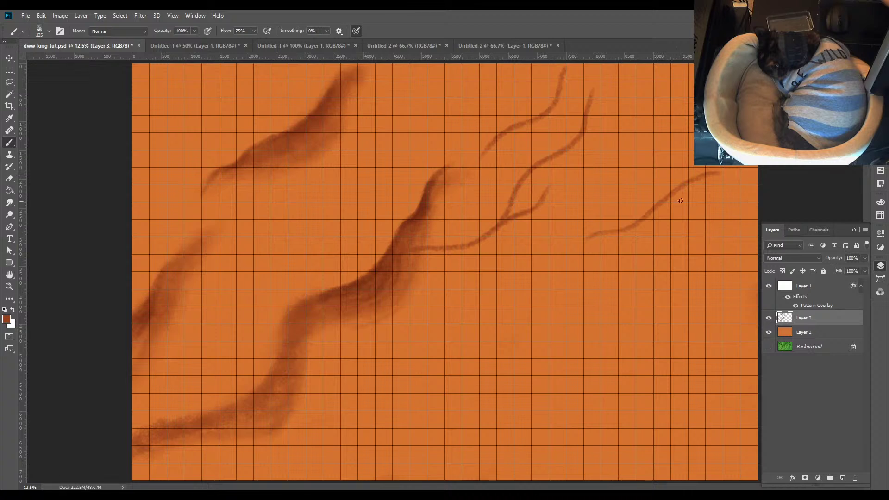
left_click_drag(647, 140, 682, 81)
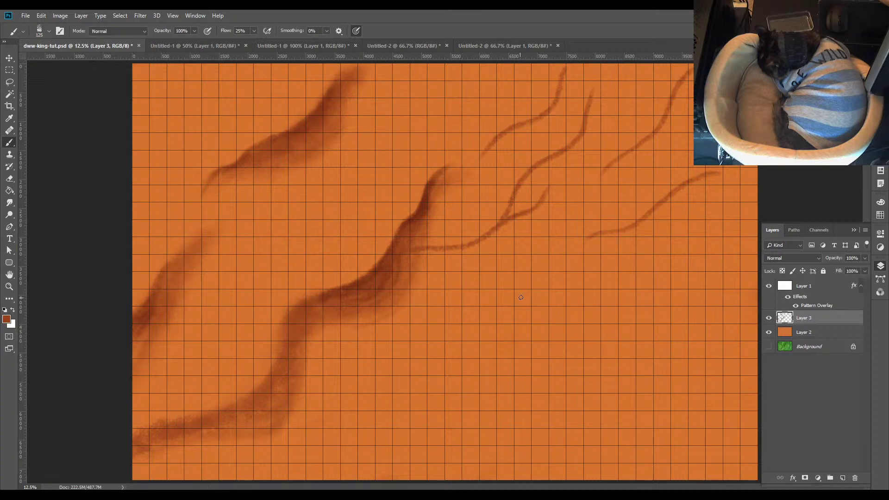
left_click(480, 45)
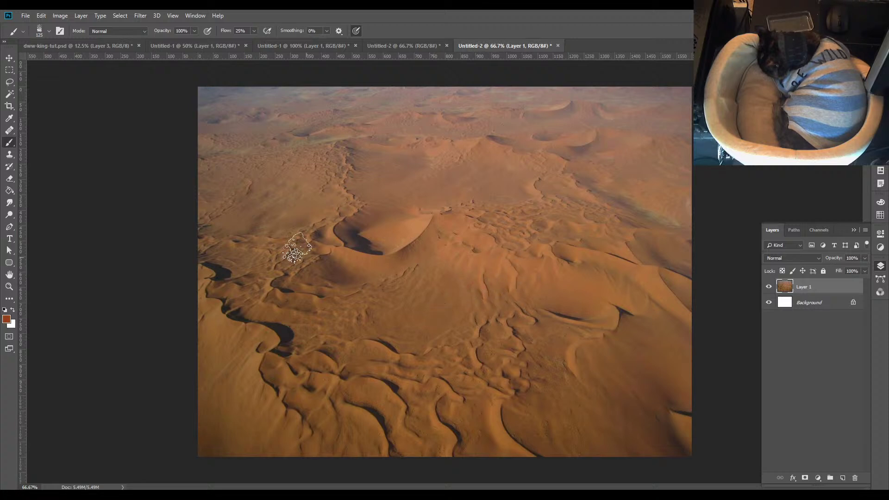
left_click(88, 47)
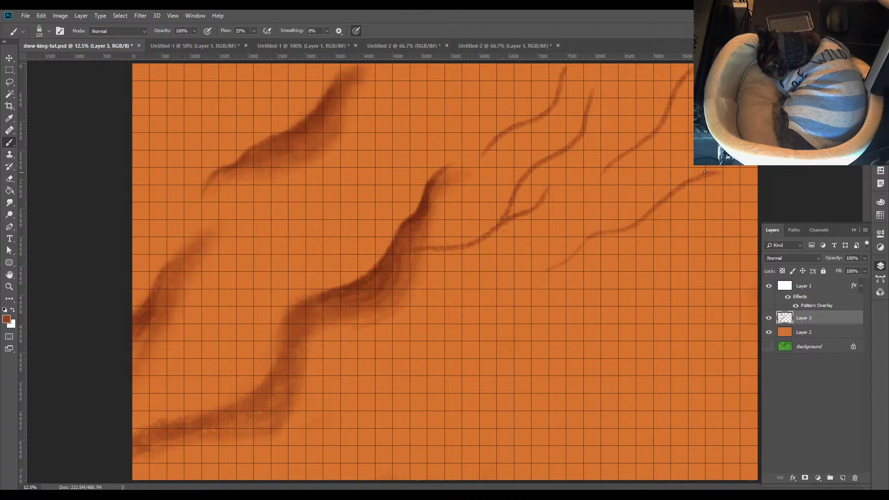
Undo the lower ridge line in the upper-right area and repaint it with a steeper curve and a short down-left extension
key("ctrl+z")
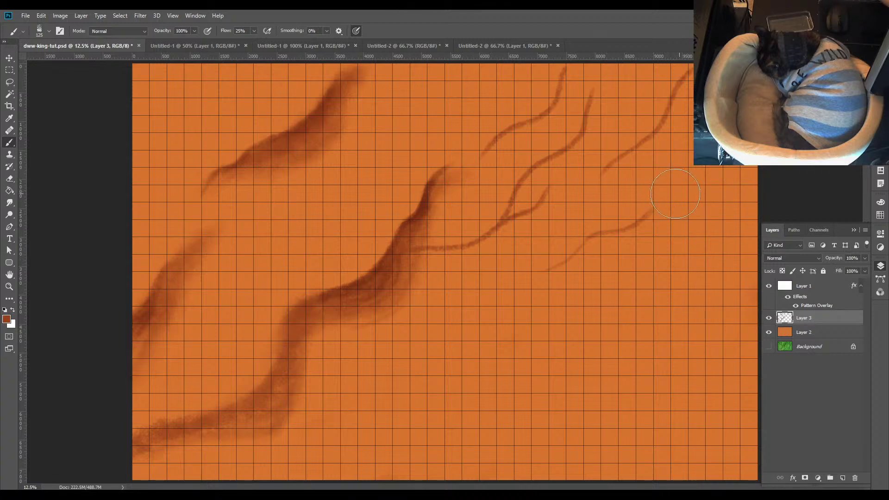
key("ctrl+z")
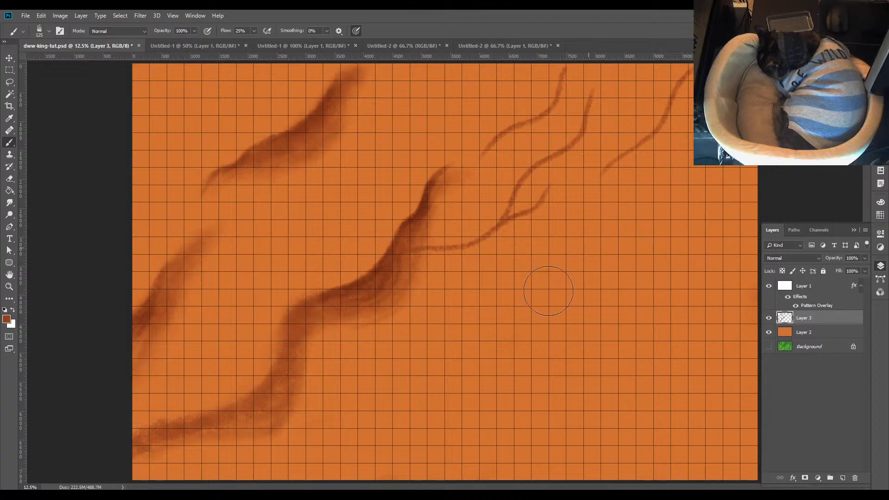
mouse_move(548, 268)
left_mouse_down()
mouse_move(611, 242)
mouse_move(636, 194)
mouse_move(683, 156)
left_mouse_up()
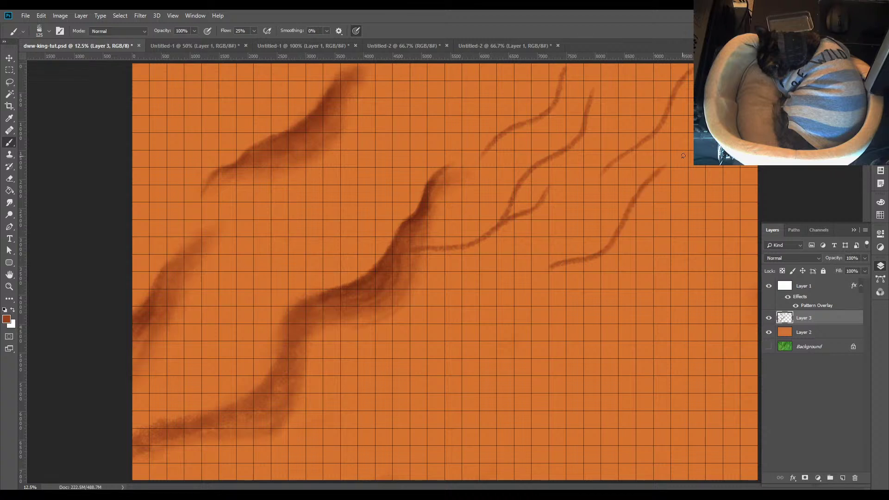
left_click_drag(545, 271, 442, 287)
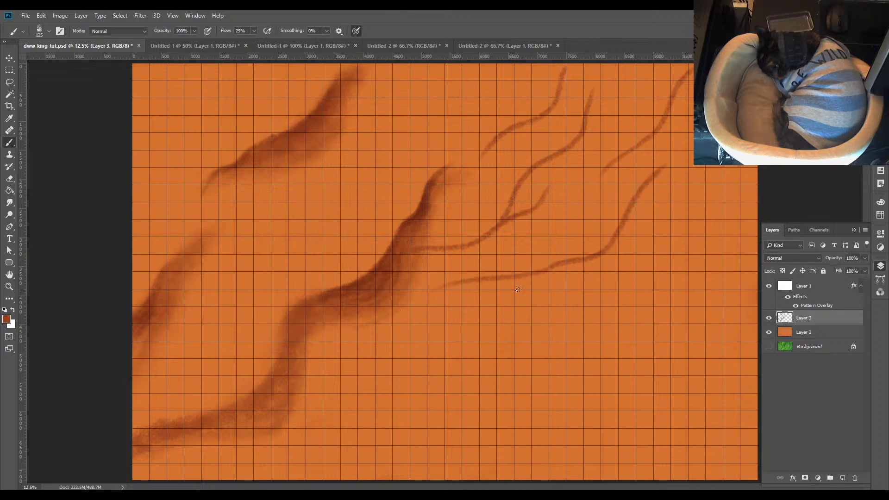
key("ctrl+z")
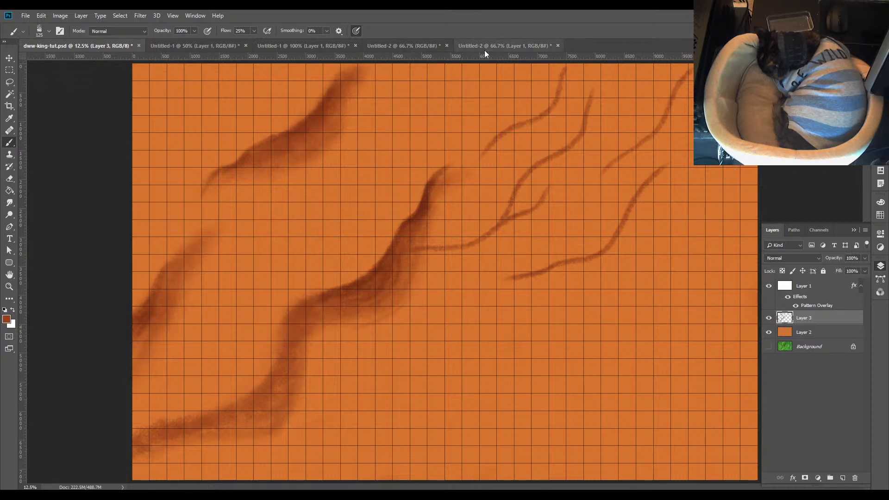
Check the aerial dune photo, remove the middle of that lower ridge line, and repaint it with a more pronounced bend bulging rightward
left_click(500, 46)
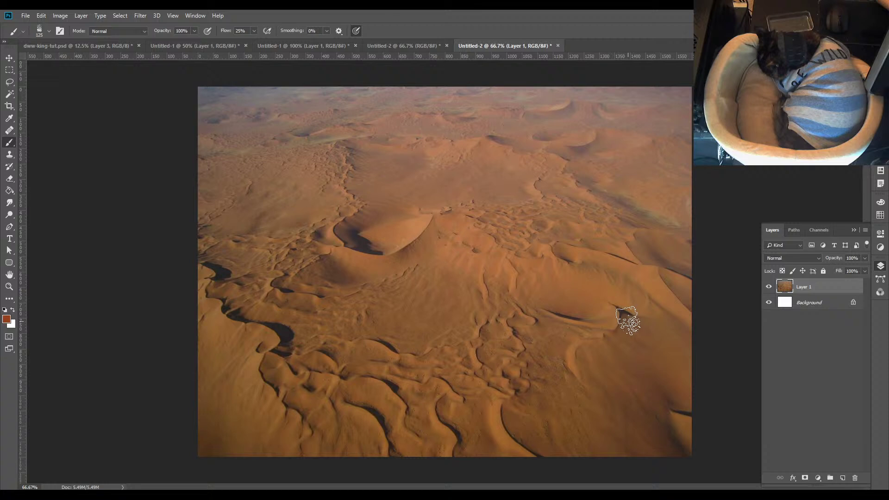
left_click(102, 48)
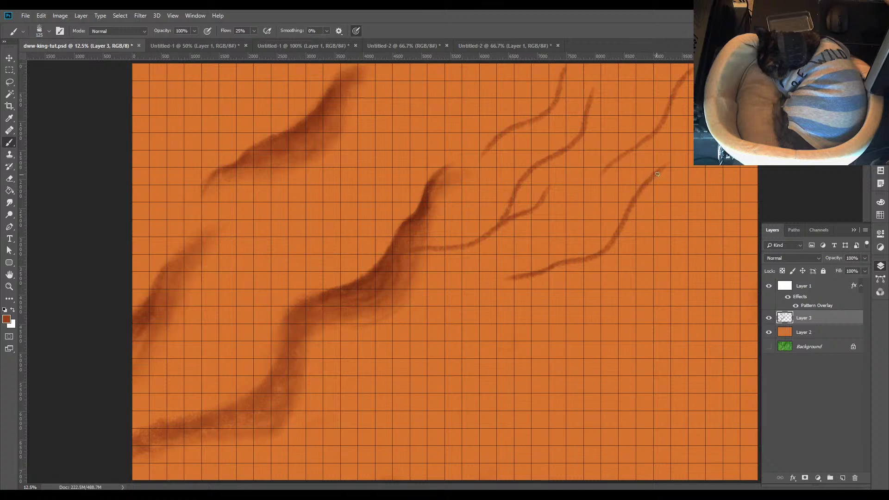
mouse_move(641, 190)
left_mouse_down()
mouse_move(631, 239)
mouse_move(553, 267)
left_mouse_up()
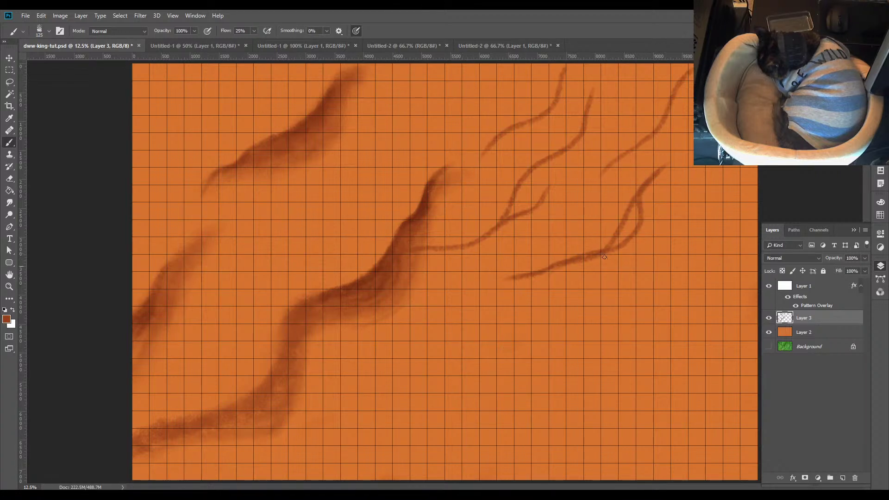
key("ctrl+z")
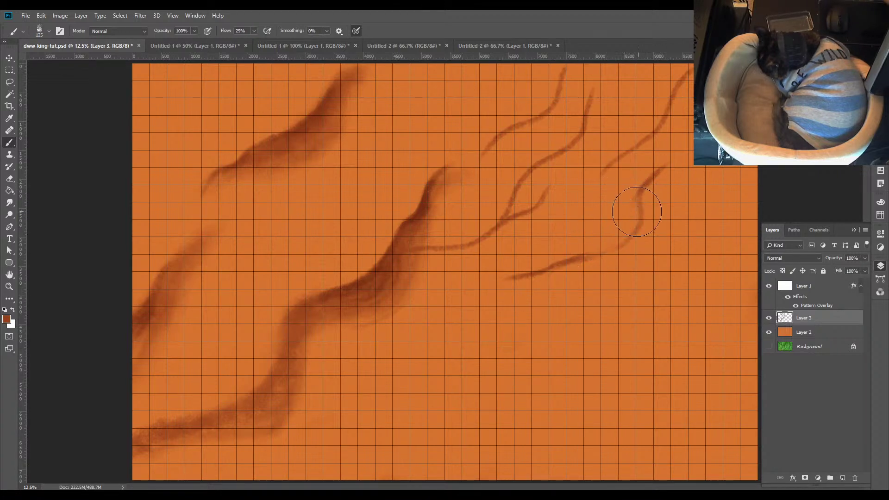
mouse_move(637, 212)
left_mouse_down()
mouse_move(585, 264)
mouse_move(565, 258)
mouse_move(523, 275)
left_mouse_up()
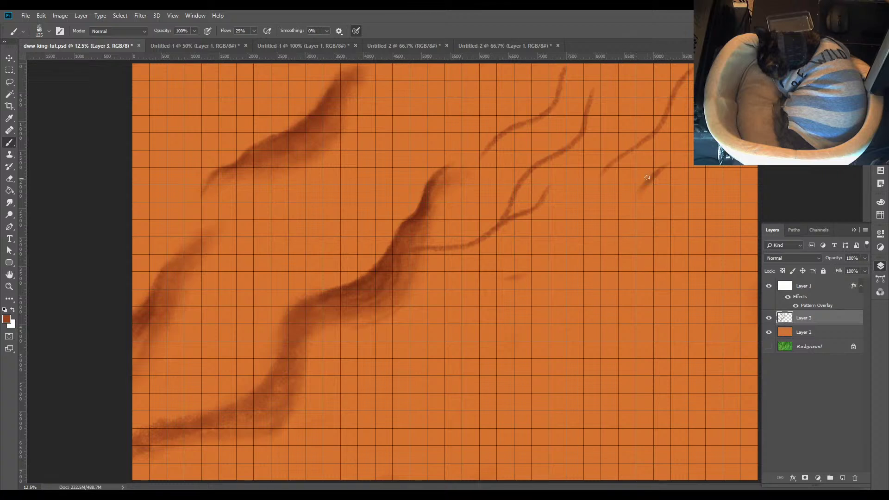
mouse_move(643, 187)
left_mouse_down()
mouse_move(619, 257)
mouse_move(516, 278)
left_mouse_up()
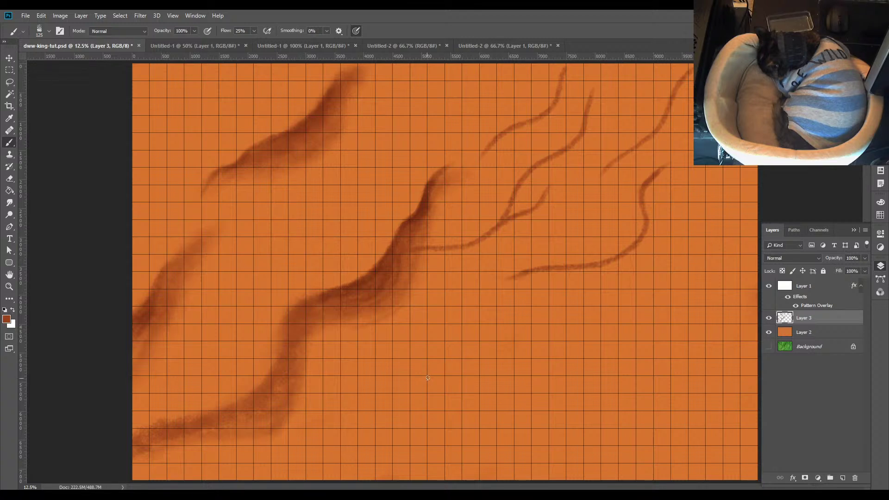
Try a thin winding ridge line in the map's lower middle, undo it, and check the aerial dune photo
mouse_move(428, 389)
left_mouse_down()
mouse_move(471, 379)
mouse_move(492, 352)
mouse_move(551, 317)
left_mouse_up()
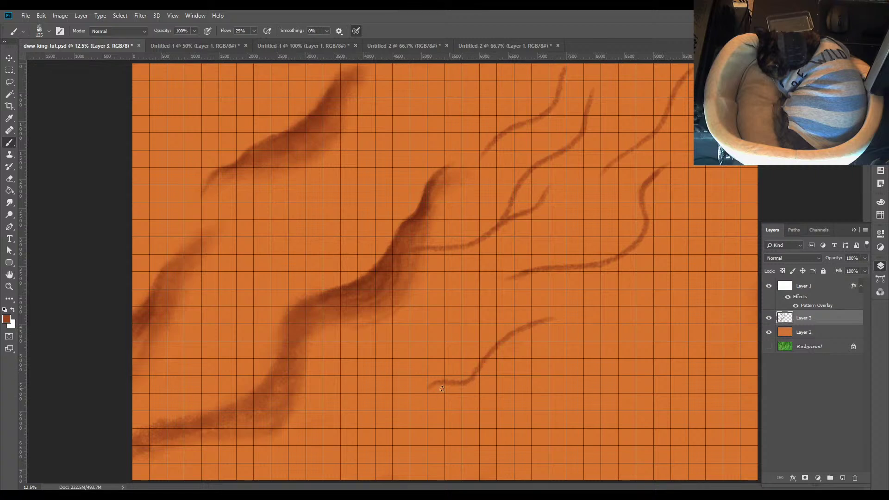
key("ctrl+z")
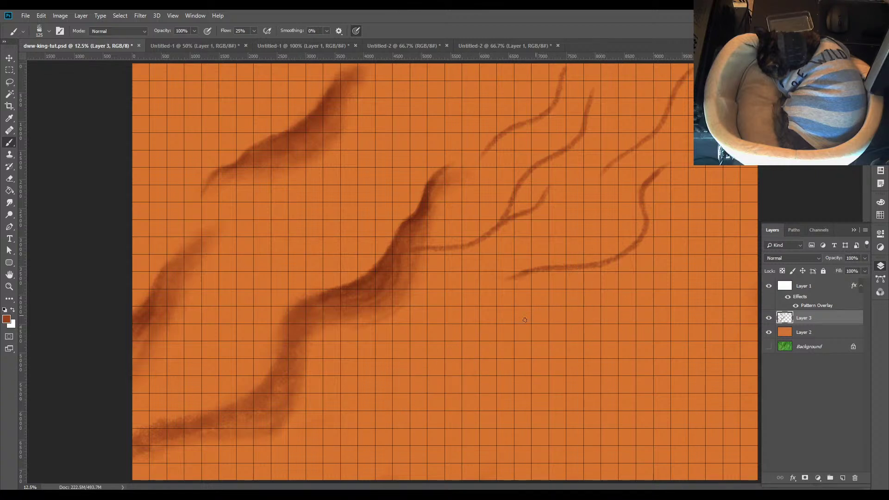
left_click(488, 43)
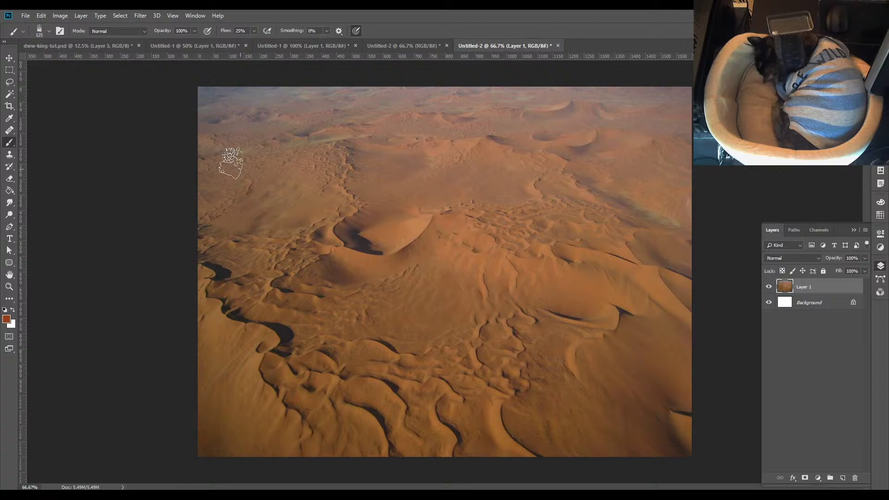
left_click(106, 46)
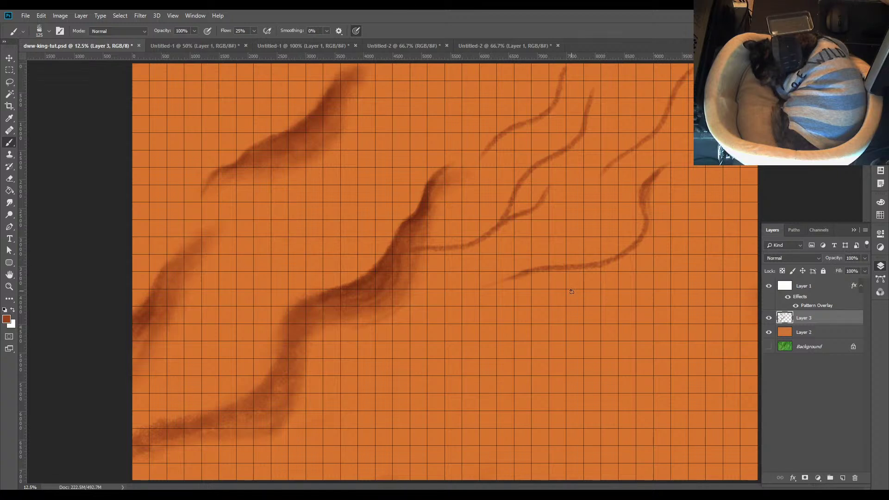
Sample the dark dune shadow colour #732b12 from the desert horizon photo as the foreground colour and return to the map
left_click(467, 46)
left_click(430, 46)
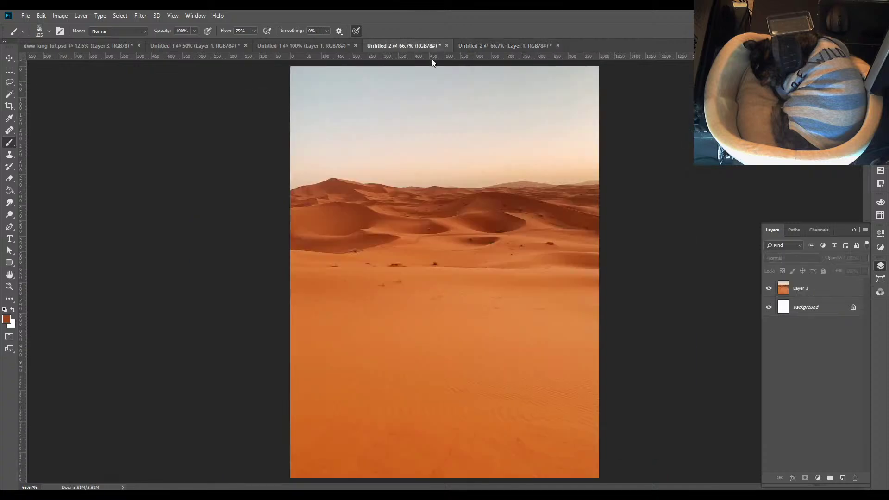
left_click(6, 319)
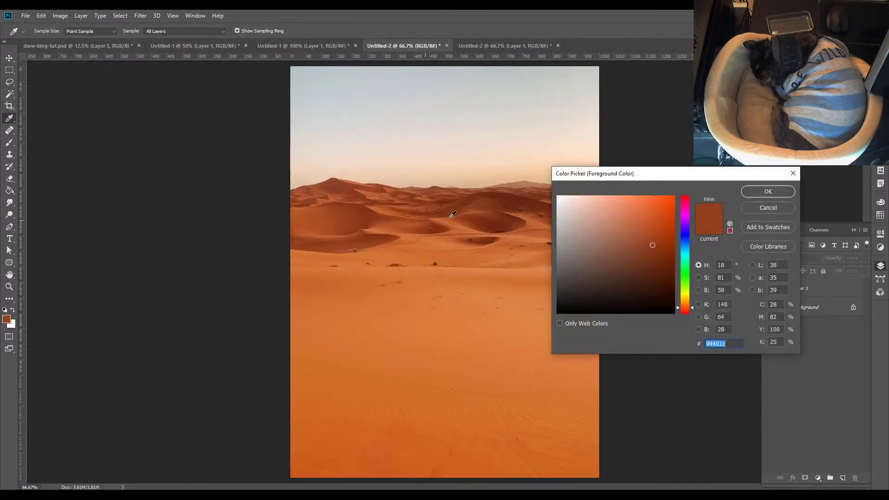
left_click(493, 226)
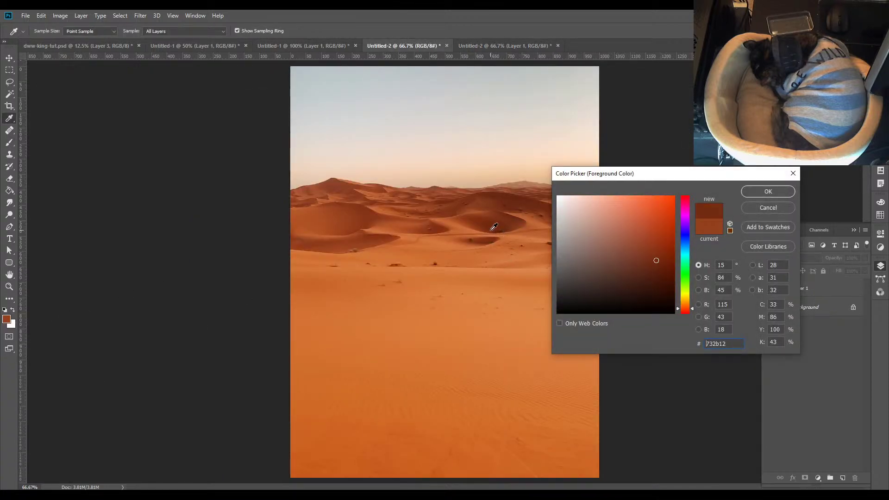
left_click(758, 195)
left_click(101, 48)
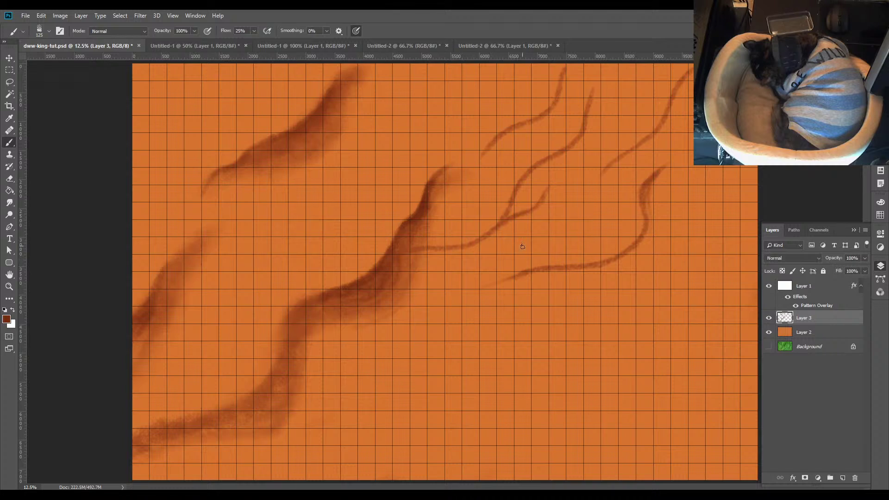
Enlarge the brush to 700 px and paint soft shading along the right and lower side of the strongly bent ridge line
key("bracketright")
key("bracketright")
key("bracketright")
key("bracketright")
key("bracketright")
mouse_move(663, 169)
left_mouse_down()
mouse_move(650, 222)
mouse_move(621, 254)
mouse_move(581, 277)
mouse_move(525, 284)
left_mouse_up()
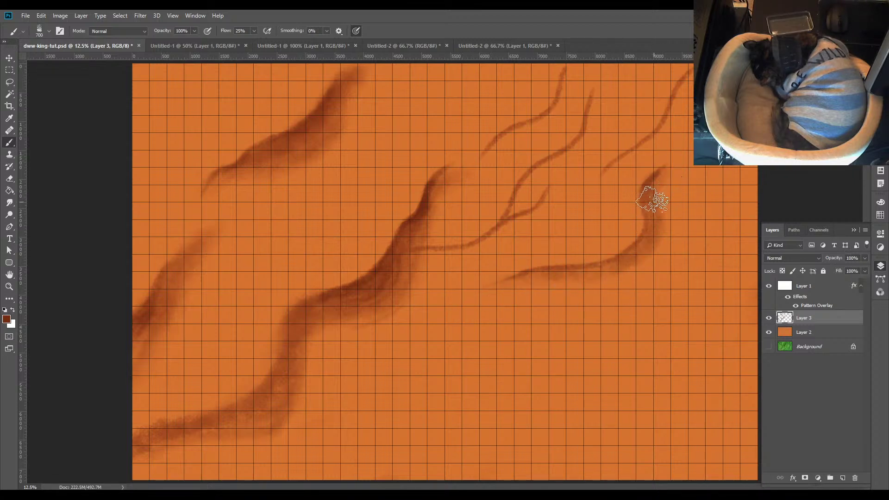
mouse_move(683, 144)
left_mouse_down()
mouse_move(656, 229)
mouse_move(661, 185)
mouse_move(651, 194)
mouse_move(649, 231)
left_mouse_up()
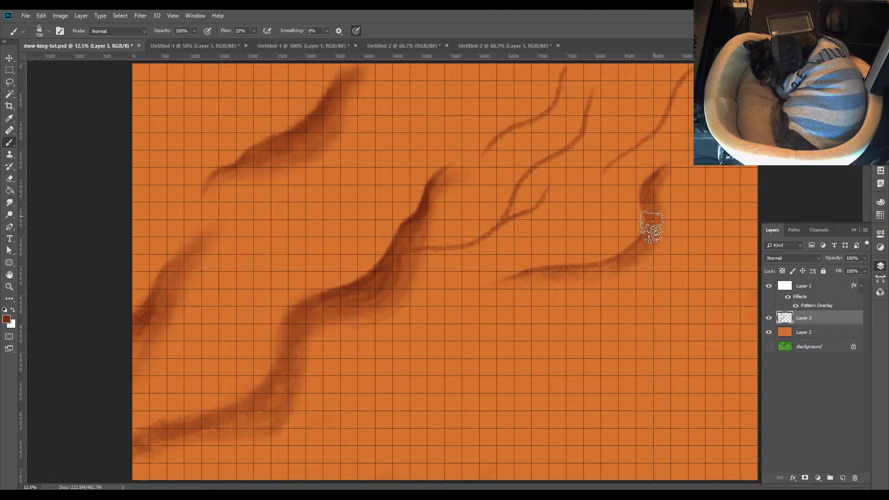
mouse_move(656, 179)
left_mouse_down()
mouse_move(659, 218)
mouse_move(611, 278)
left_mouse_up()
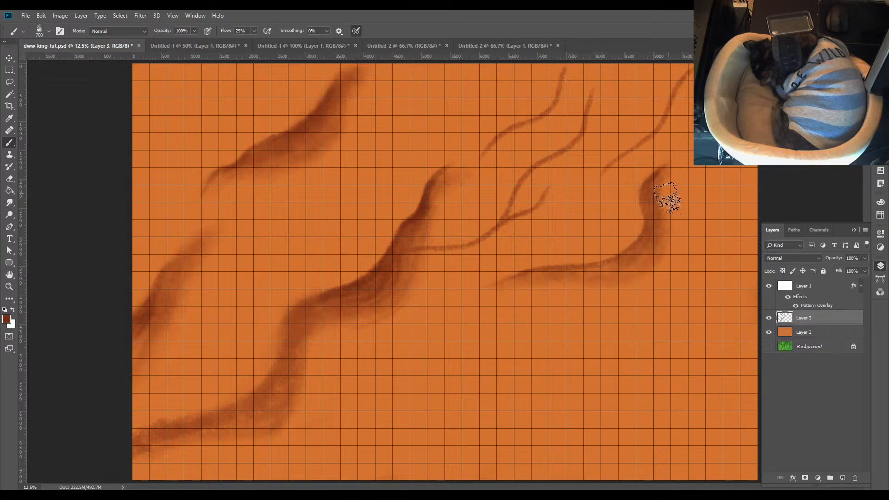
mouse_move(670, 198)
left_mouse_down()
mouse_move(671, 243)
mouse_move(669, 234)
mouse_move(644, 254)
mouse_move(626, 291)
left_mouse_up()
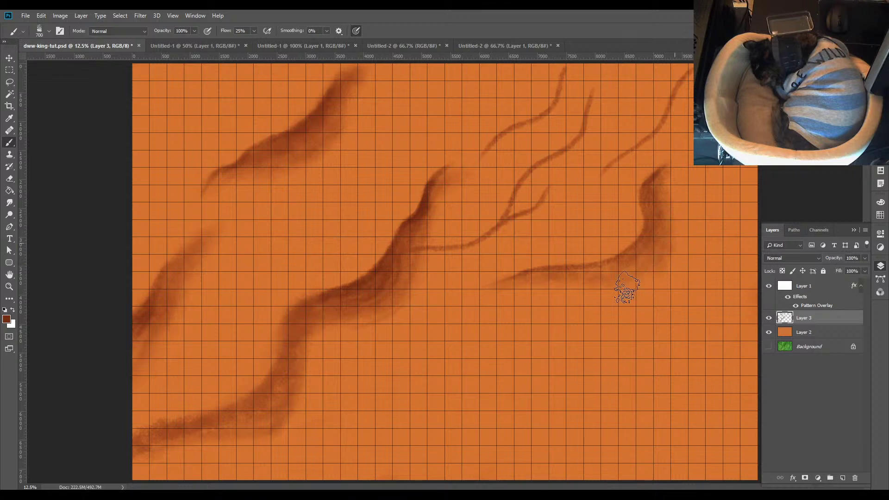
Reduce the brush to 175 px and darken the crest along the bend of the newly shaded dune
key("bracketleft")
key("bracketleft")
key("bracketleft")
key("bracketleft")
key("bracketleft")
key("bracketleft")
key("bracketleft")
mouse_move(644, 196)
left_mouse_down()
mouse_move(644, 219)
mouse_move(609, 260)
mouse_move(635, 242)
mouse_move(575, 268)
mouse_move(611, 263)
mouse_move(647, 212)
mouse_move(645, 199)
mouse_move(647, 244)
left_mouse_up()
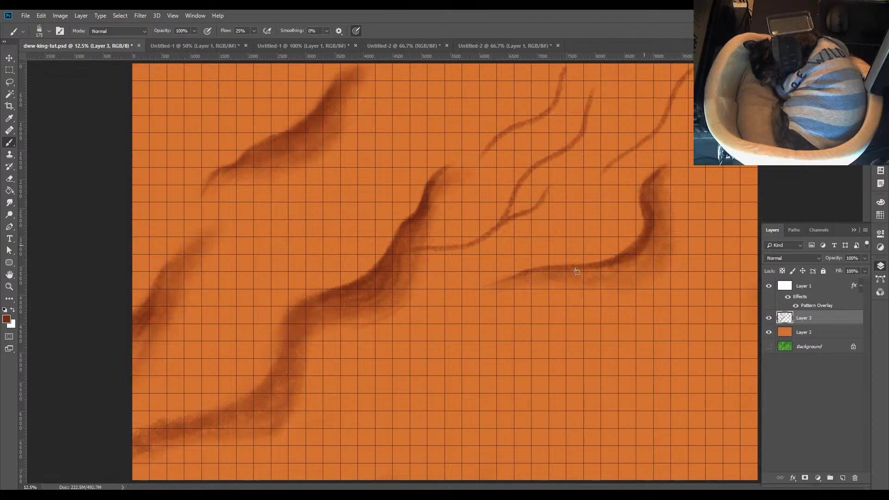
mouse_move(576, 272)
left_mouse_down()
mouse_move(510, 271)
mouse_move(645, 213)
mouse_move(645, 191)
mouse_move(649, 233)
mouse_move(645, 212)
mouse_move(640, 236)
mouse_move(577, 276)
left_mouse_up()
Sample the lighter dune shadow colour #87381a from the desert horizon photo as the foreground colour and return to the map
left_click(491, 45)
left_click(384, 44)
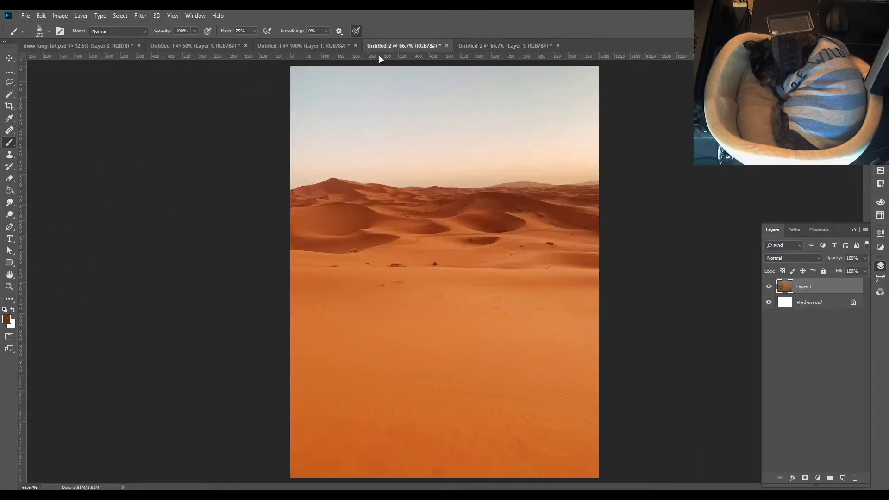
left_click(6, 319)
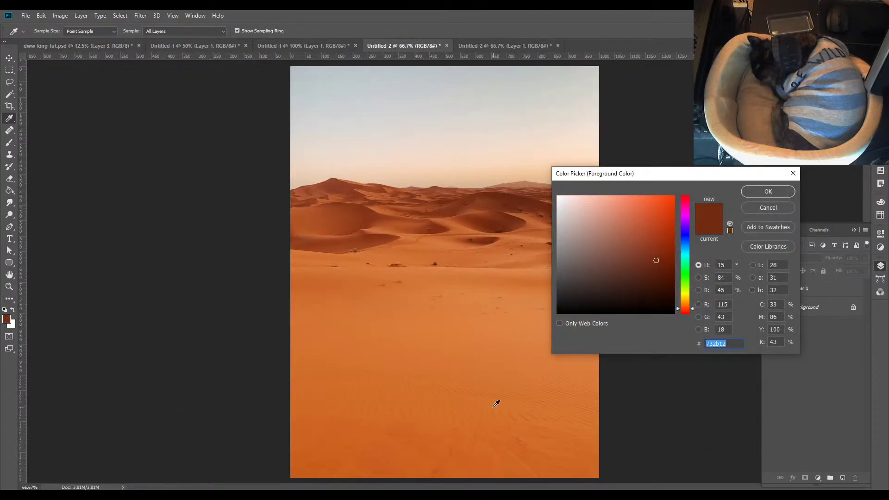
left_click(486, 216)
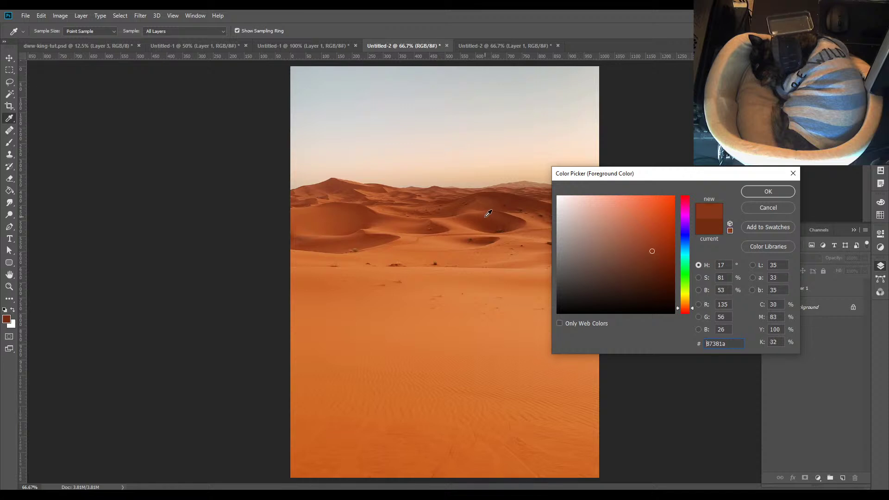
left_click(761, 191)
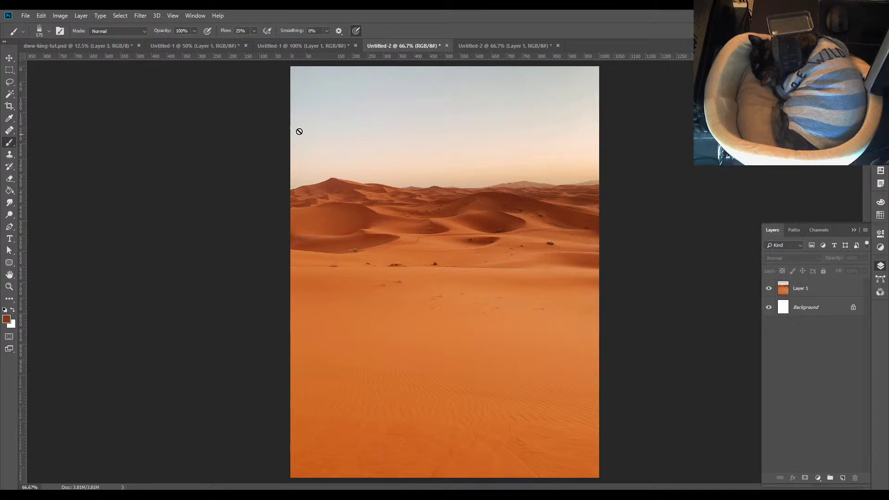
left_click(115, 46)
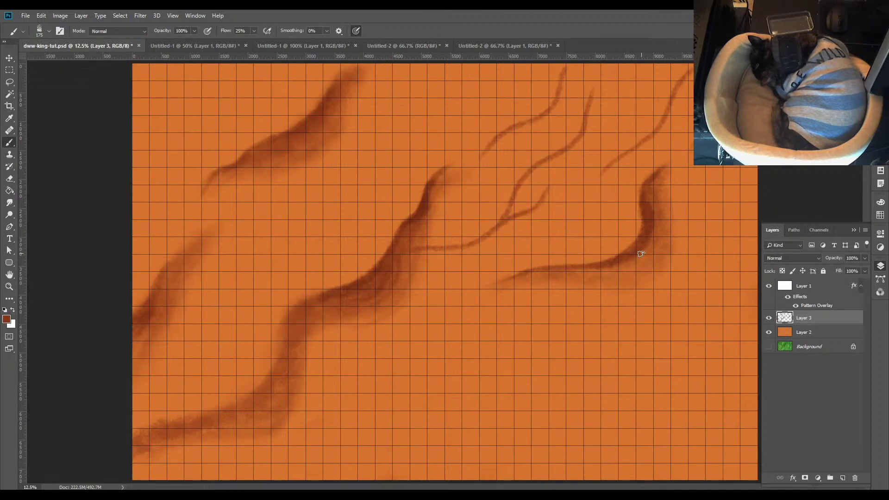
Enlarge the brush to 500 px and shade the lower side of the far upper-right ridge line and the bent dune's upper end
key("bracketright")
key("bracketright")
key("bracketright")
key("bracketright")
left_click_drag(686, 84, 655, 135)
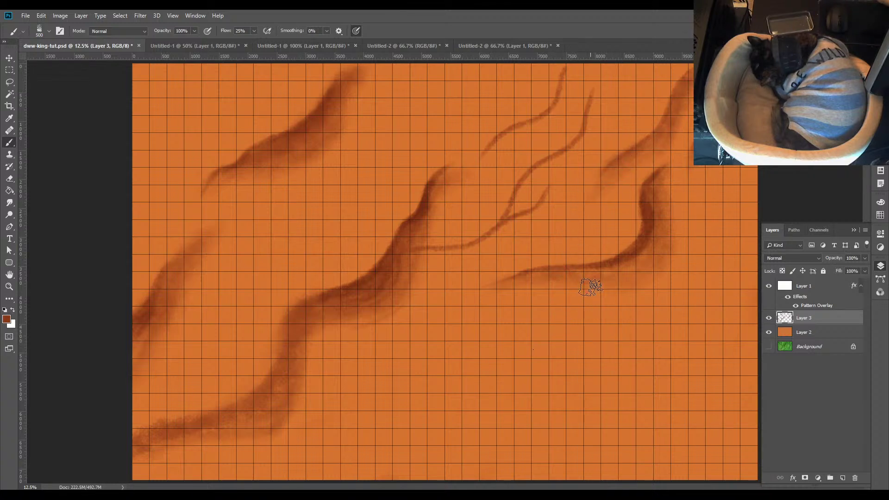
mouse_move(684, 91)
left_mouse_down()
mouse_move(634, 163)
mouse_move(633, 153)
mouse_move(611, 184)
mouse_move(602, 180)
mouse_move(623, 167)
mouse_move(576, 229)
mouse_move(663, 135)
mouse_move(687, 95)
mouse_move(623, 180)
mouse_move(676, 127)
mouse_move(606, 191)
mouse_move(659, 164)
mouse_move(642, 165)
mouse_move(622, 182)
mouse_move(680, 120)
mouse_move(682, 101)
mouse_move(669, 129)
mouse_move(613, 171)
mouse_move(641, 147)
mouse_move(685, 78)
mouse_move(650, 143)
mouse_move(661, 131)
mouse_move(605, 180)
mouse_move(627, 157)
mouse_move(663, 220)
mouse_move(688, 91)
left_mouse_up()
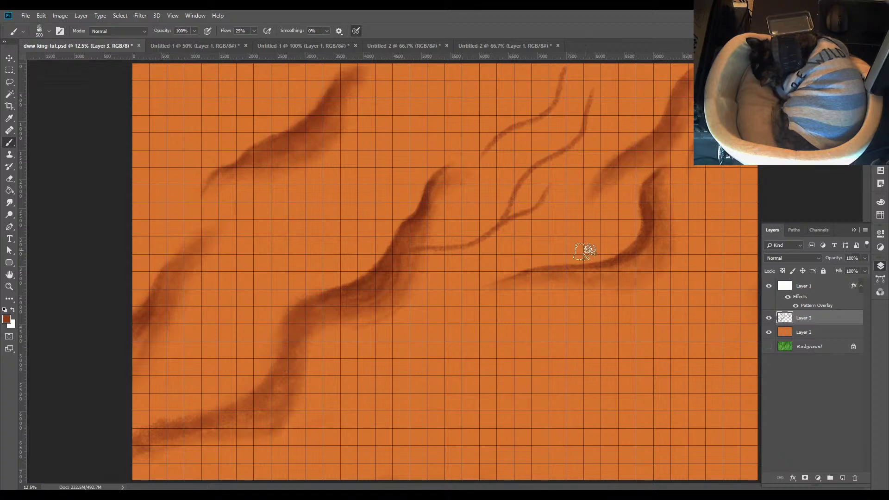
mouse_move(665, 176)
left_mouse_down()
mouse_move(665, 156)
mouse_move(641, 208)
left_mouse_up()
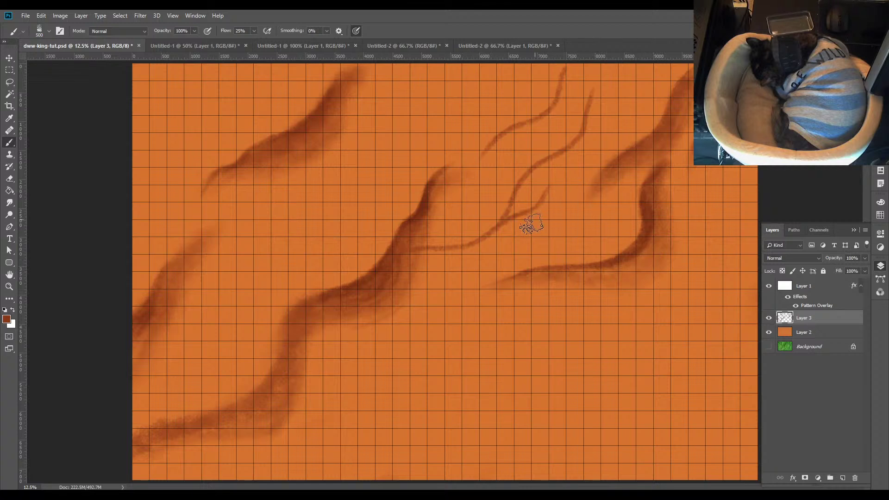
Shade the lower-right sides of the central dune's thin branch, its winding fork, and the separate ridge line above them
mouse_move(542, 200)
left_mouse_down()
mouse_move(477, 250)
mouse_move(505, 229)
mouse_move(432, 252)
left_mouse_up()
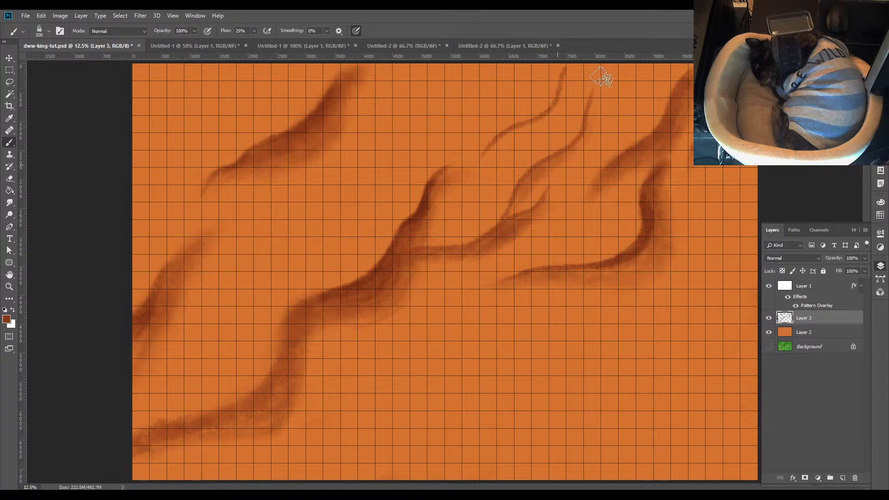
mouse_move(593, 111)
left_mouse_down()
mouse_move(569, 160)
mouse_move(506, 224)
left_mouse_up()
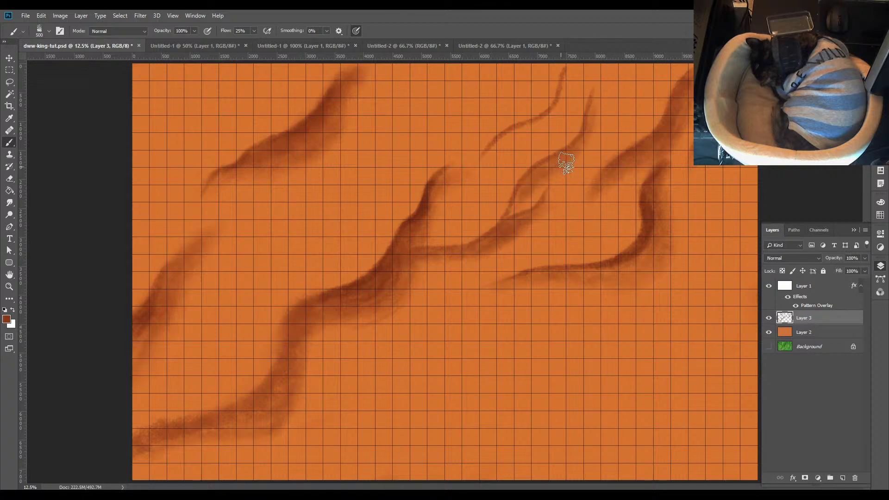
mouse_move(498, 146)
left_mouse_down()
mouse_move(571, 74)
mouse_move(547, 132)
mouse_move(522, 139)
mouse_move(571, 60)
mouse_move(495, 154)
left_mouse_up()
mouse_move(480, 197)
left_mouse_down()
mouse_move(451, 214)
mouse_move(440, 210)
mouse_move(532, 123)
mouse_move(579, 139)
mouse_move(509, 210)
mouse_move(526, 180)
mouse_move(510, 213)
mouse_move(576, 141)
mouse_move(595, 95)
mouse_move(502, 232)
mouse_move(475, 261)
mouse_move(476, 248)
mouse_move(432, 264)
mouse_move(441, 273)
mouse_move(415, 295)
mouse_move(432, 261)
mouse_move(563, 200)
mouse_move(649, 222)
mouse_move(668, 174)
mouse_move(655, 222)
mouse_move(604, 282)
mouse_move(579, 282)
mouse_move(591, 277)
mouse_move(581, 271)
mouse_move(483, 283)
left_mouse_up()
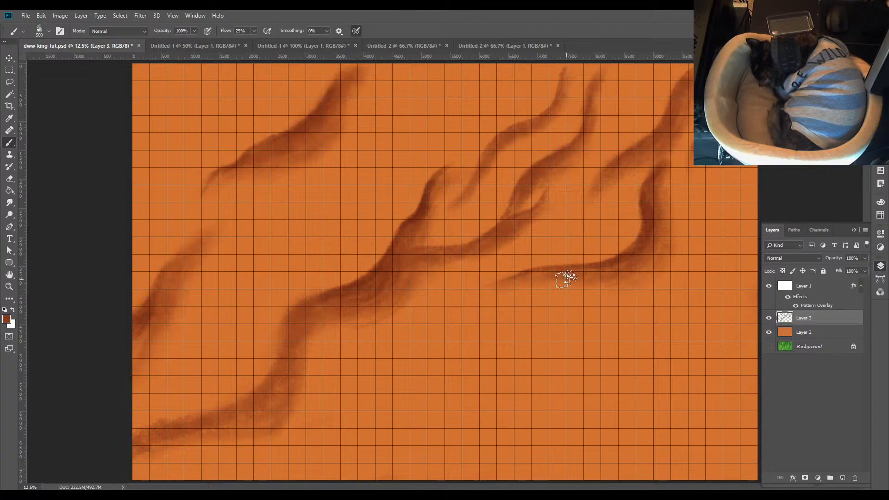
Reduce the brush to 175 px and save the map
key("bracketleft")
key("bracketleft")
key("bracketleft")
key("bracketleft")
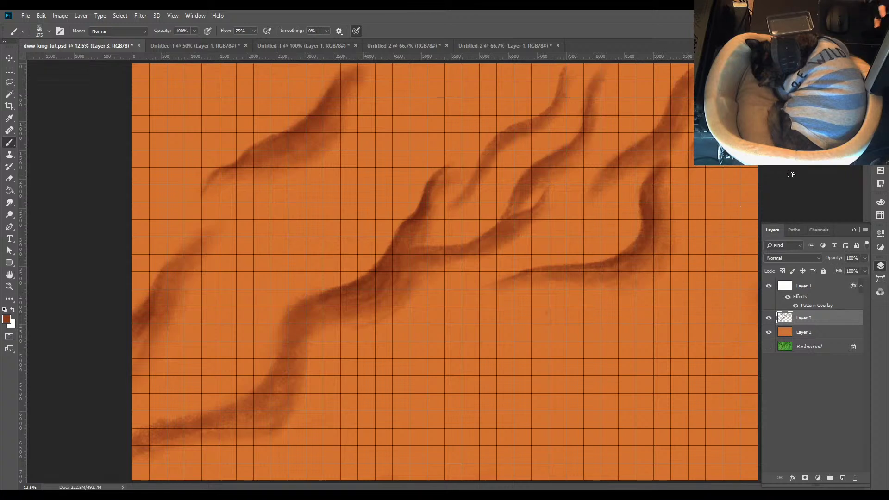
key("ctrl+s")
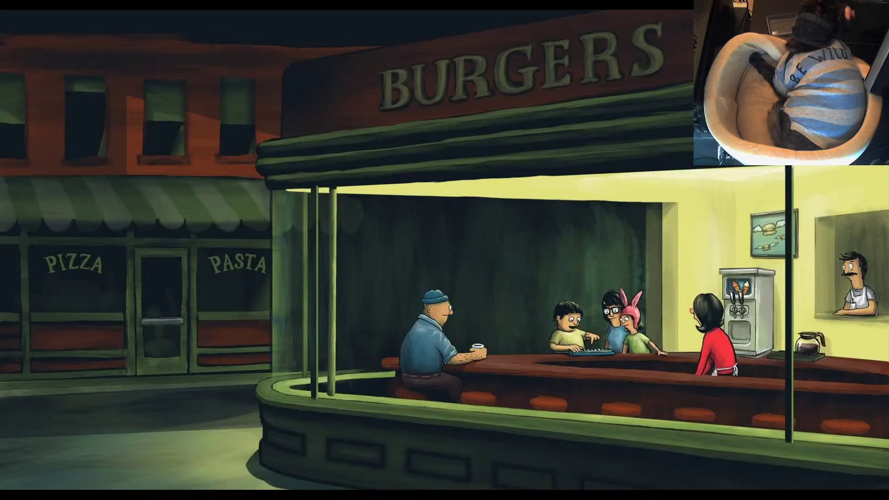
Bring the map window back to full screen and show the layer list again
left_click_drag(435, 498, 536, 84)
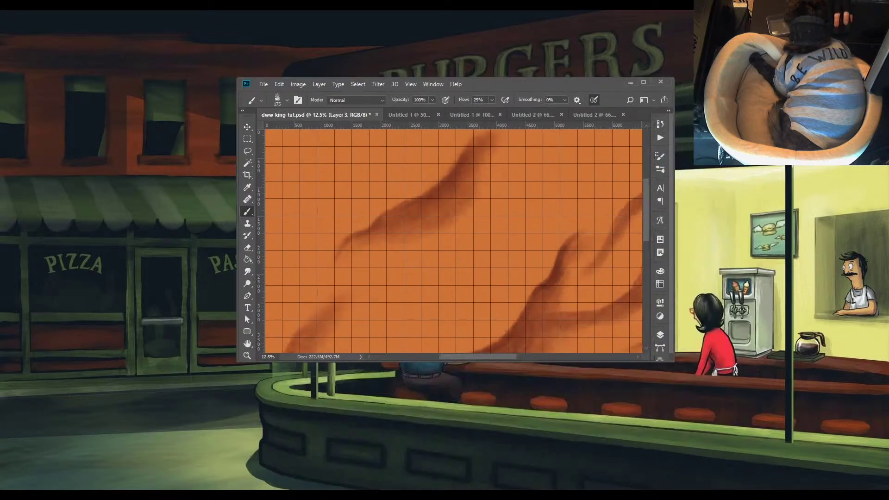
left_click(643, 82)
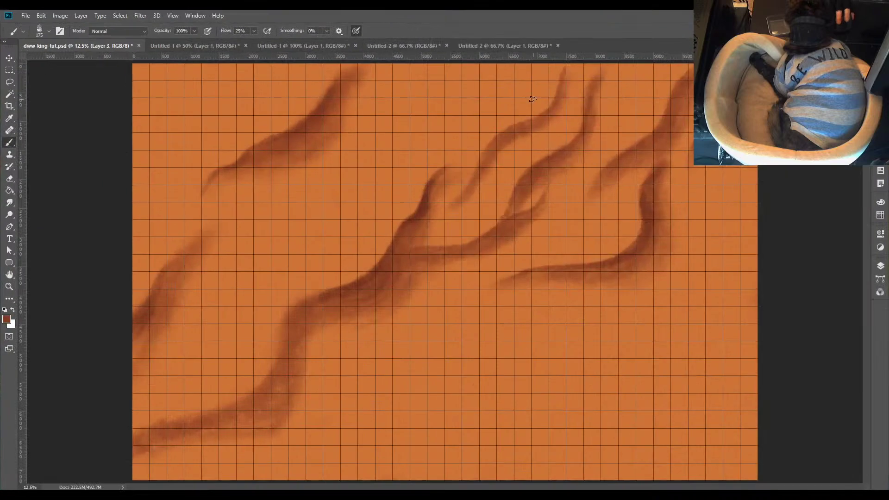
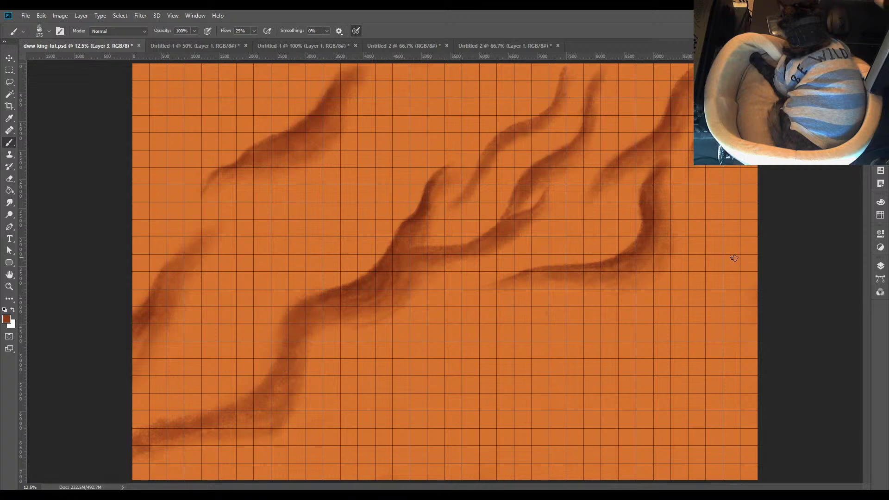
left_click(880, 266)
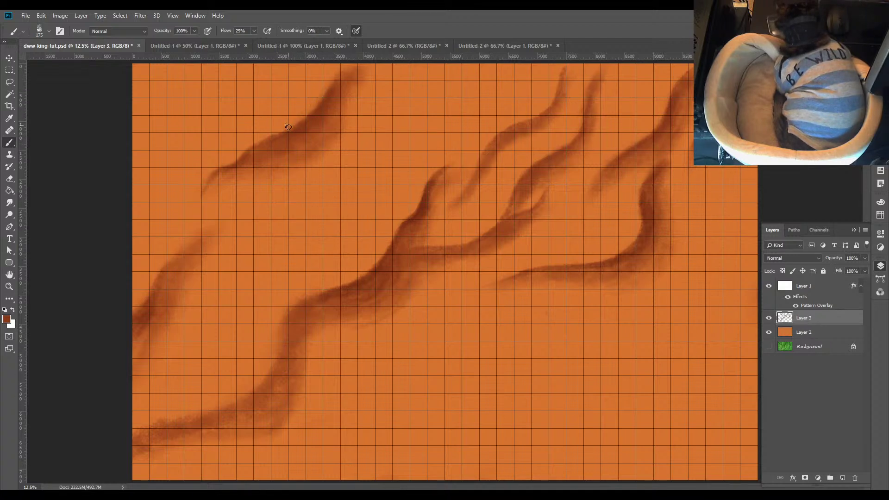
Paint a thin branch from the upper-left dune's crest to the map's top edge and darken the upper central ridge line's crest
mouse_move(265, 140)
left_mouse_down()
mouse_move(280, 124)
mouse_move(295, 82)
left_mouse_up()
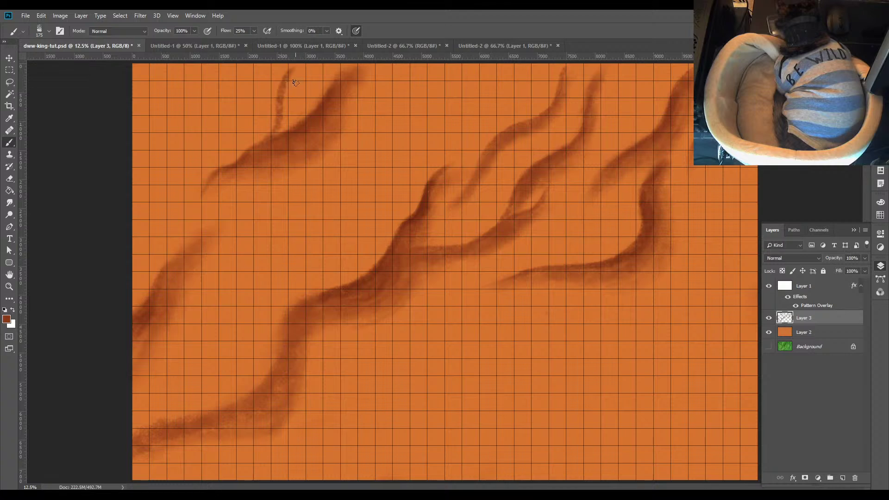
left_click_drag(278, 114, 259, 144)
left_click_drag(285, 83, 302, 64)
left_click_drag(285, 97, 275, 133)
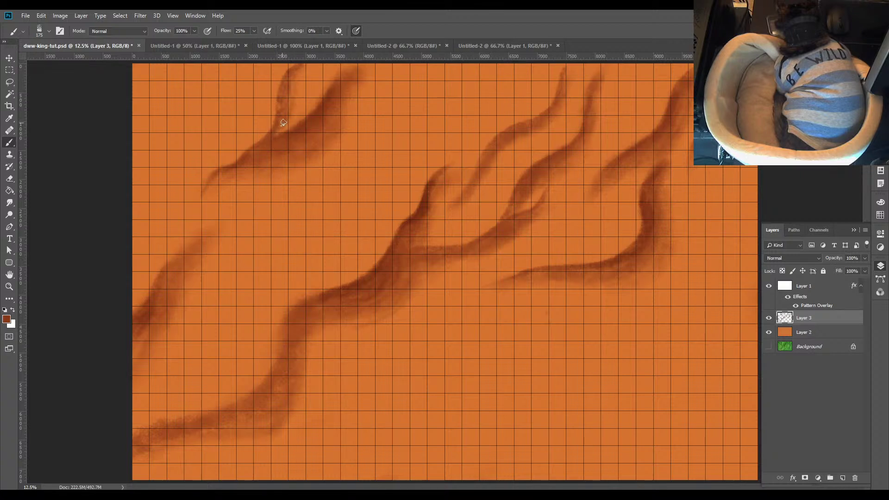
left_click_drag(282, 101, 291, 74)
mouse_move(558, 87)
left_mouse_down()
mouse_move(540, 119)
mouse_move(489, 148)
mouse_move(540, 120)
mouse_move(513, 131)
left_mouse_up()
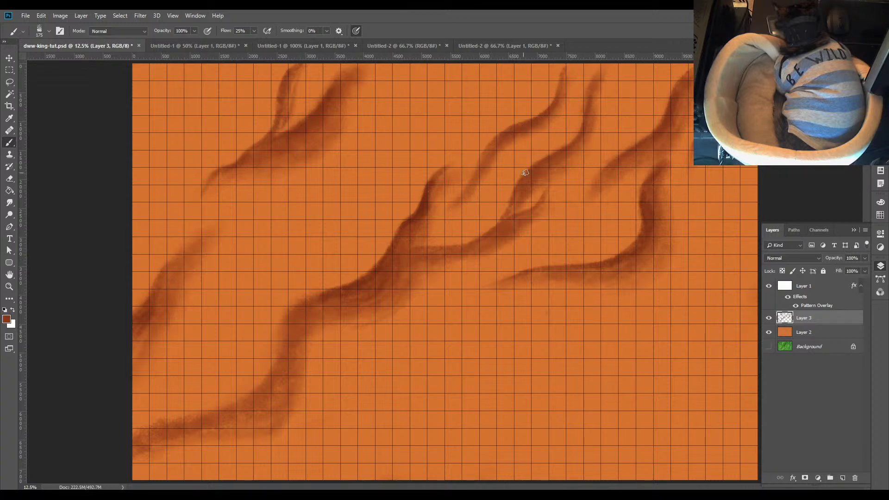
Sample a dark dune shadow colour from the desert horizon photo as the foreground colour and return to the map
left_click(403, 45)
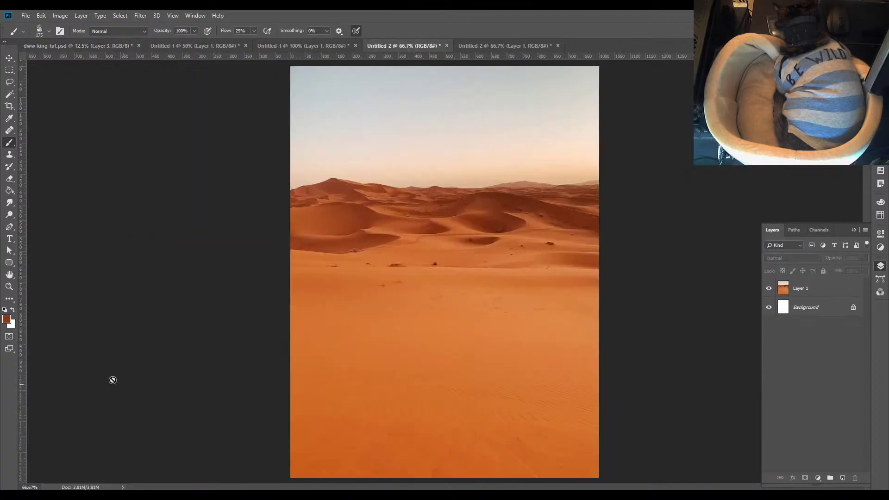
left_click(6, 319)
left_click(480, 397)
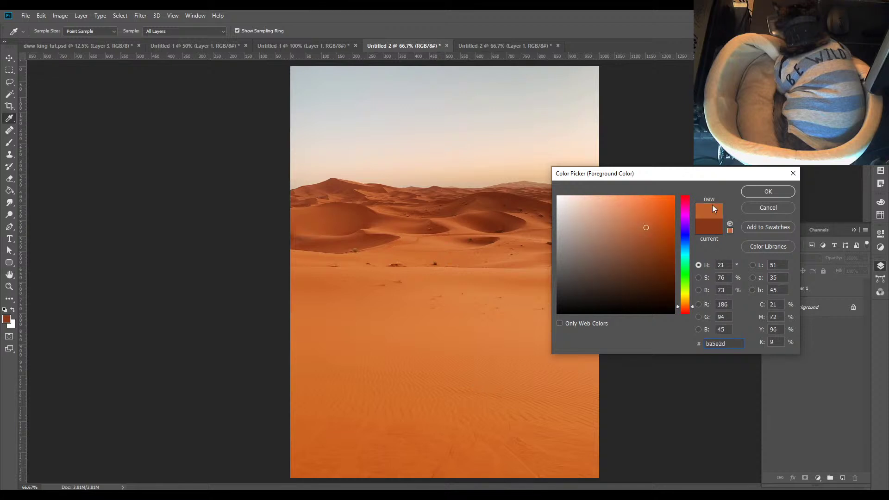
left_click(768, 191)
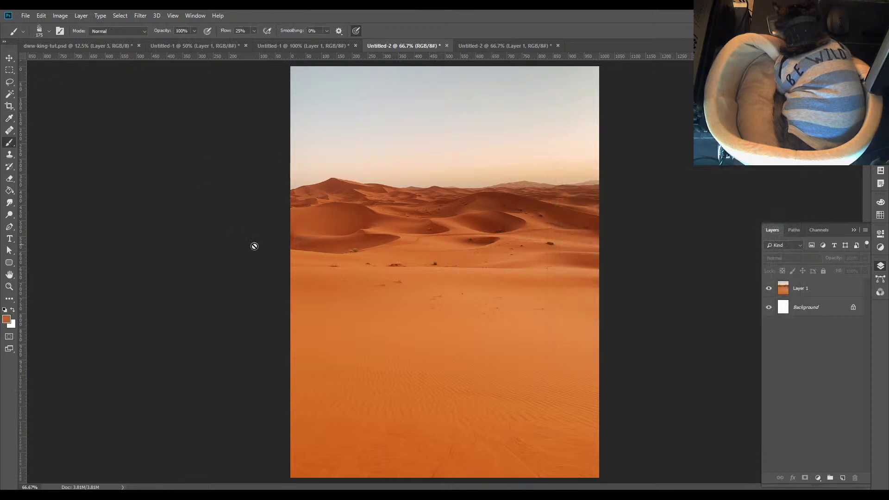
left_click(7, 319)
left_click(490, 218)
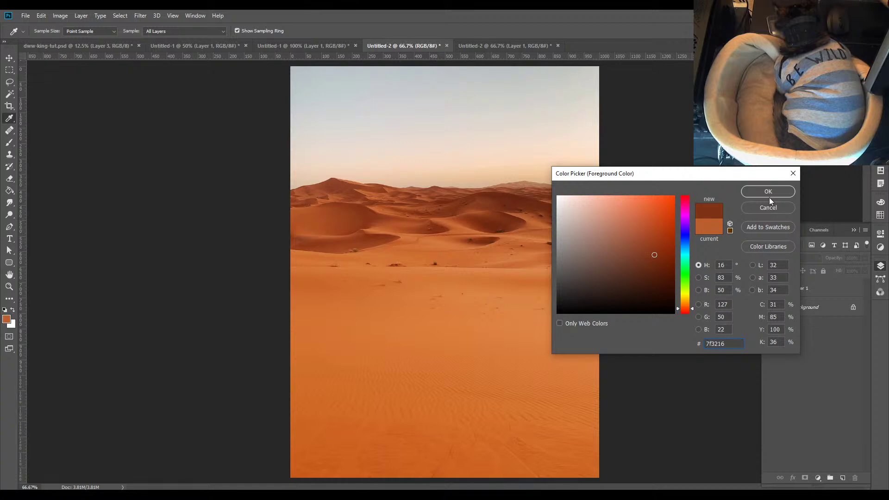
left_click(500, 226)
left_click(755, 191)
left_click(113, 46)
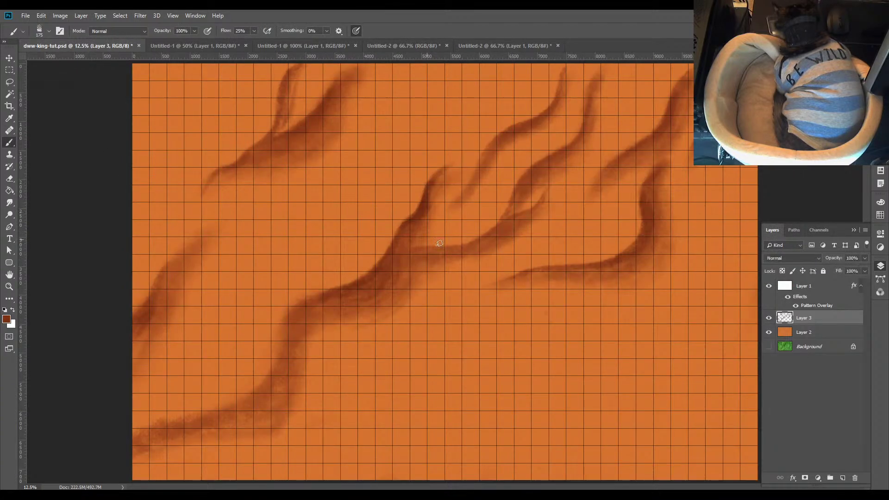
Enlarge the brush to 600 px and shade the lower-right sides of the new upper-left branch and the upper central ridge line
key("bracketright")
key("bracketright")
key("bracketright")
key("bracketright")
key("bracketright")
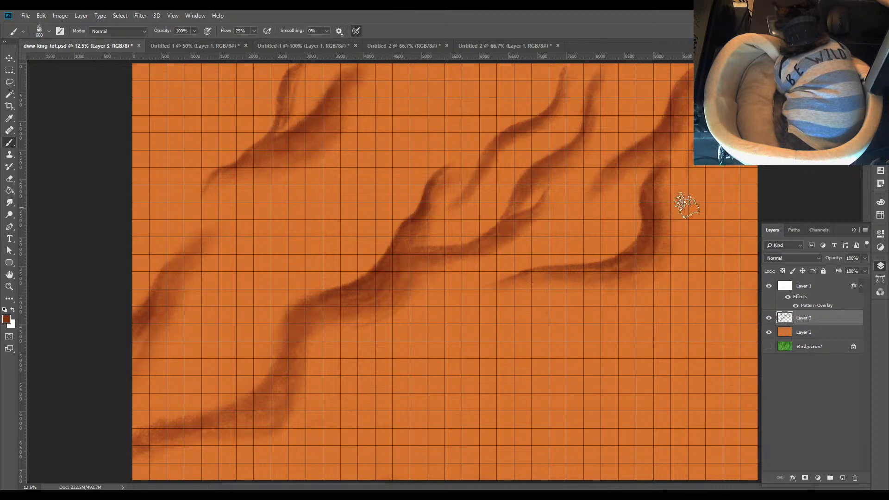
key("bracketleft")
key("bracketleft")
key("bracketleft")
key("bracketleft")
key("bracketright")
key("bracketright")
key("bracketright")
key("bracketright")
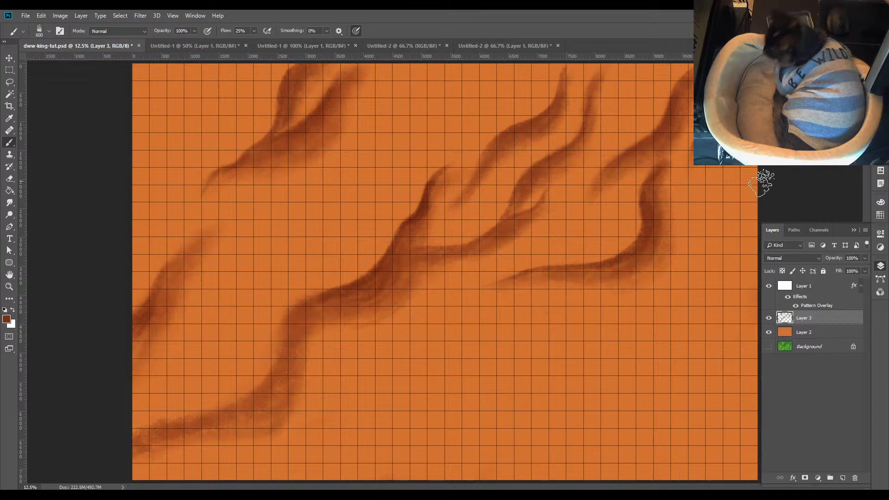
Reduce the brush to 150 px and paint a curved ridge line running down-left from the map's right edge
key("bracketleft")
key("bracketleft")
key("bracketleft")
key("bracketleft")
key("bracketleft")
key("bracketleft")
key("bracketleft")
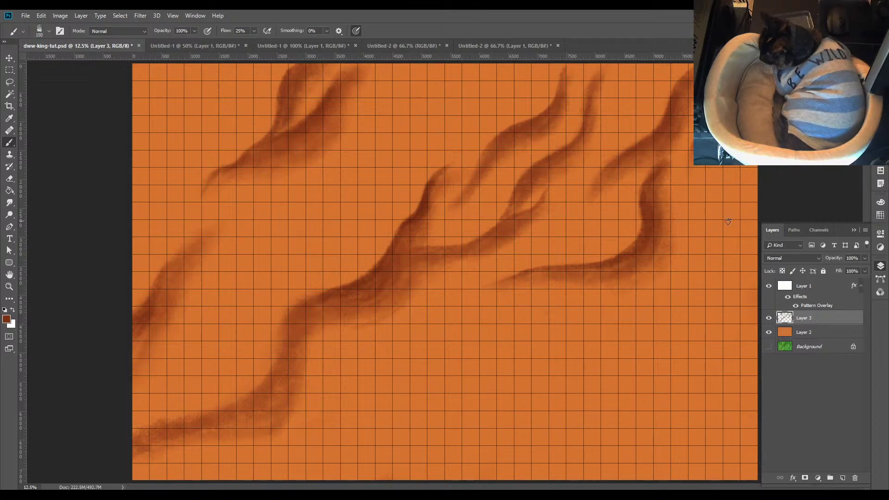
mouse_move(756, 178)
left_mouse_down()
mouse_move(700, 243)
mouse_move(724, 218)
mouse_move(694, 264)
mouse_move(760, 176)
left_mouse_up()
left_click_drag(723, 219, 758, 172)
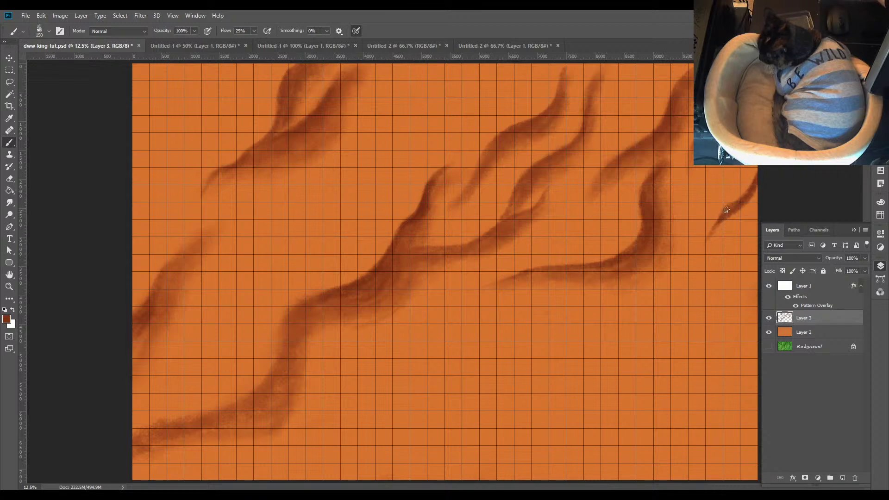
left_click_drag(726, 209, 697, 268)
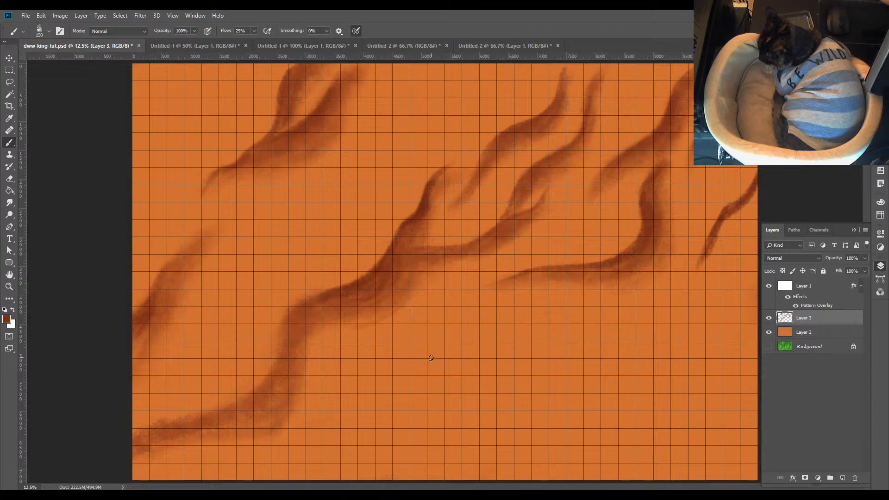
Enlarge the brush to 600 px and shade the lower-right side of the new right-edge ridge line
key("bracketright")
key("bracketright")
key("bracketright")
key("bracketright")
key("bracketright")
key("bracketright")
key("bracketright")
mouse_move(736, 222)
left_mouse_down()
mouse_move(715, 243)
mouse_move(747, 209)
mouse_move(703, 261)
left_mouse_up()
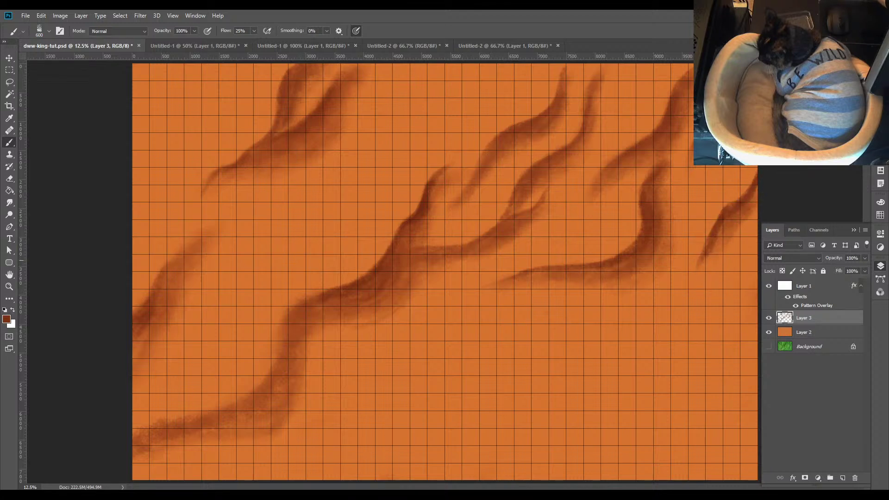
mouse_move(736, 227)
left_mouse_down()
mouse_move(724, 224)
mouse_move(684, 288)
left_mouse_up()
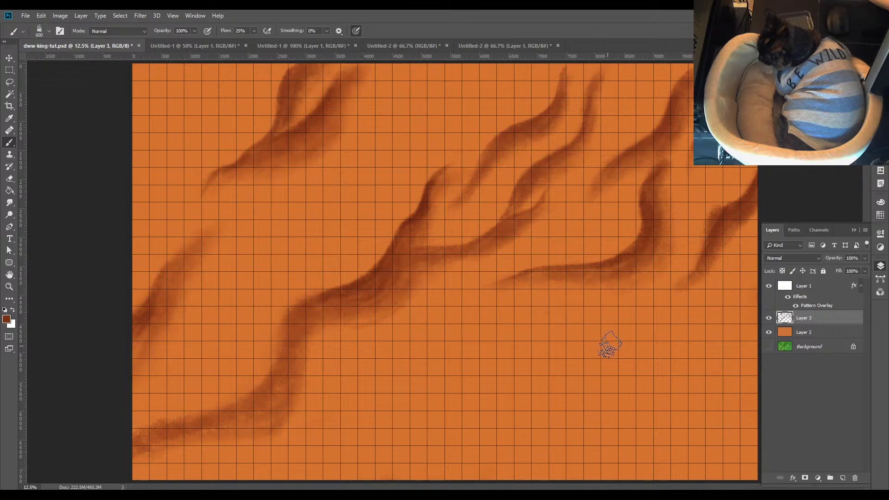
Reduce the brush to 150 px, sample the darker shadow colour #6a2913 from the desert horizon photo, and return to the map
key("bracketleft")
key("bracketleft")
key("bracketleft")
key("bracketleft")
left_click(478, 43)
left_click(391, 43)
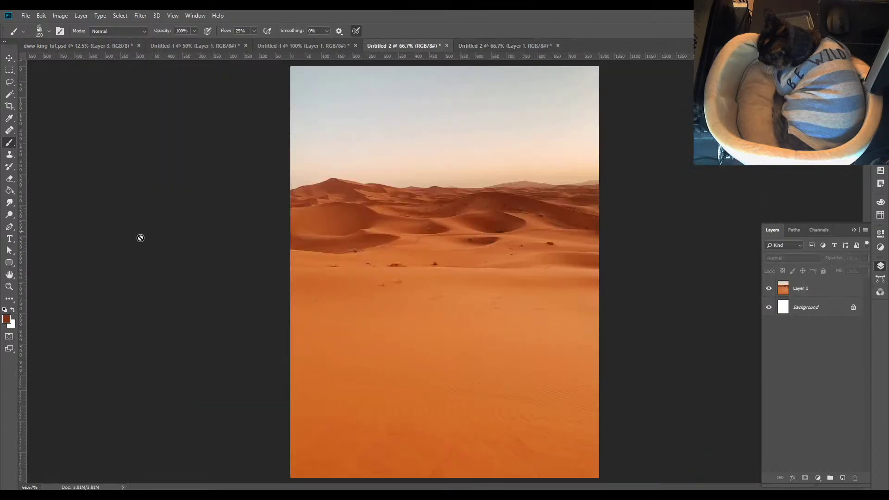
left_click(6, 320)
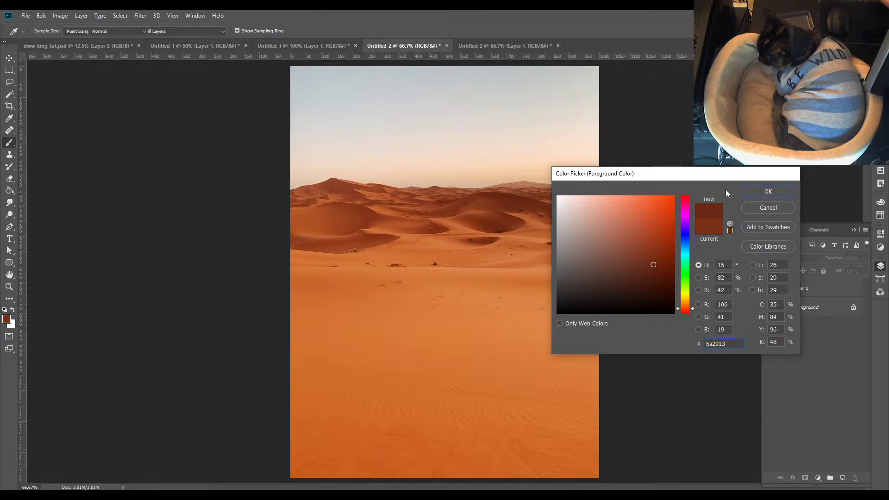
left_click(768, 191)
left_click(115, 46)
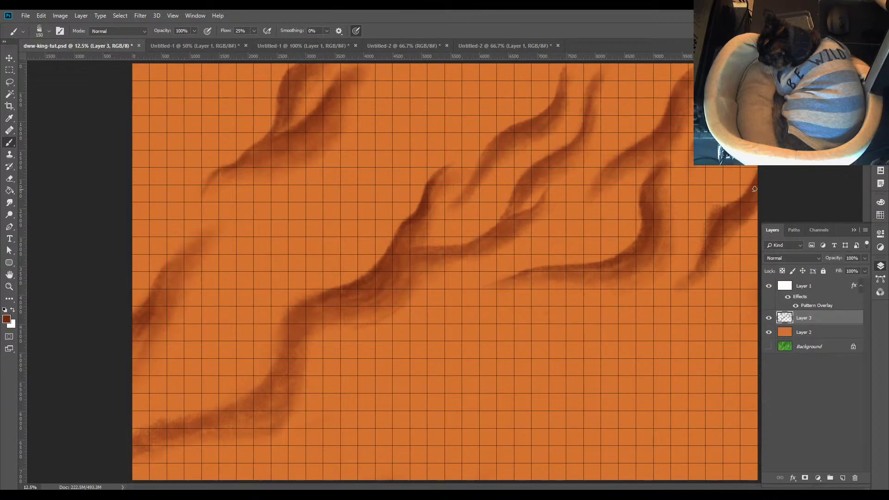
Darken the crests of the right-edge ridge, the bent dune, the upper-right ridge, the winding fork and the upper central ridge line
mouse_move(736, 203)
left_mouse_down()
mouse_move(716, 215)
mouse_move(763, 182)
left_mouse_up()
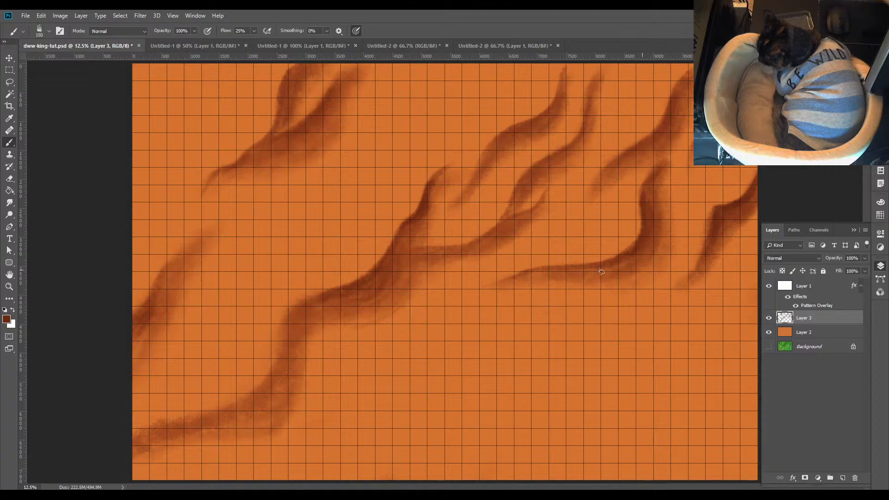
left_click_drag(628, 258, 587, 268)
left_click_drag(656, 136, 620, 159)
mouse_move(587, 113)
left_mouse_down()
mouse_move(569, 158)
mouse_move(586, 126)
mouse_move(513, 192)
left_mouse_up()
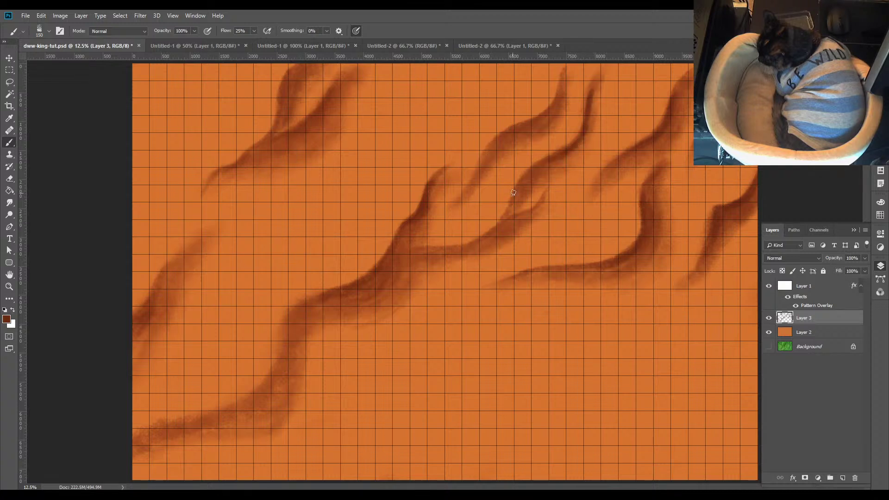
mouse_move(561, 87)
left_mouse_down()
mouse_move(530, 132)
mouse_move(548, 112)
mouse_move(509, 134)
mouse_move(484, 163)
mouse_move(522, 126)
mouse_move(462, 232)
mouse_move(581, 247)
mouse_move(553, 208)
mouse_move(506, 242)
mouse_move(466, 251)
mouse_move(528, 225)
left_mouse_up()
Darken the central dune's crest down through its lower bend and paint a thin branch curving up-right from that bend
mouse_move(466, 247)
left_mouse_down()
mouse_move(425, 251)
mouse_move(319, 308)
left_mouse_up()
mouse_move(361, 281)
left_mouse_down()
mouse_move(284, 351)
mouse_move(283, 336)
mouse_move(256, 393)
left_mouse_up()
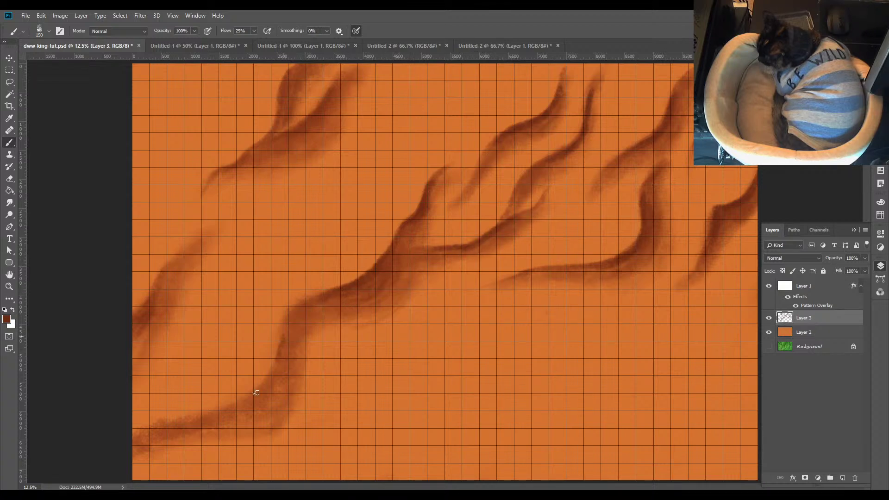
left_click_drag(278, 354, 226, 408)
mouse_move(272, 367)
left_mouse_down()
mouse_move(153, 447)
mouse_move(247, 399)
left_mouse_up()
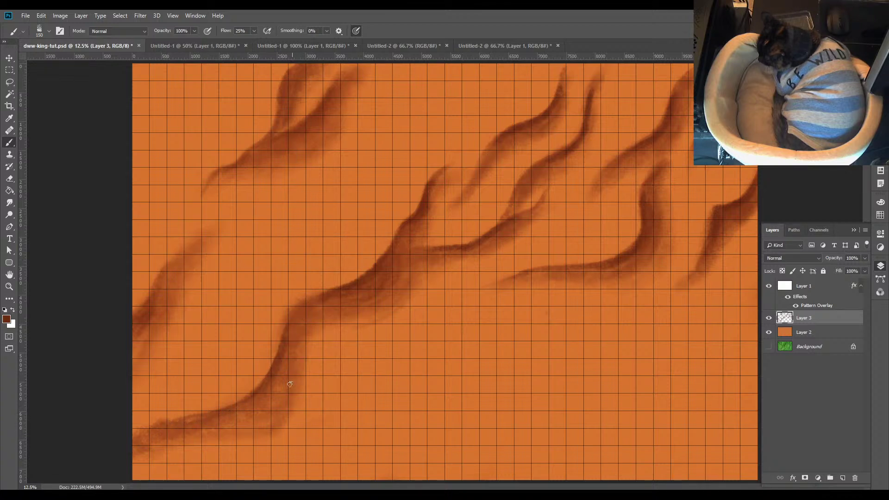
left_click_drag(278, 372, 391, 341)
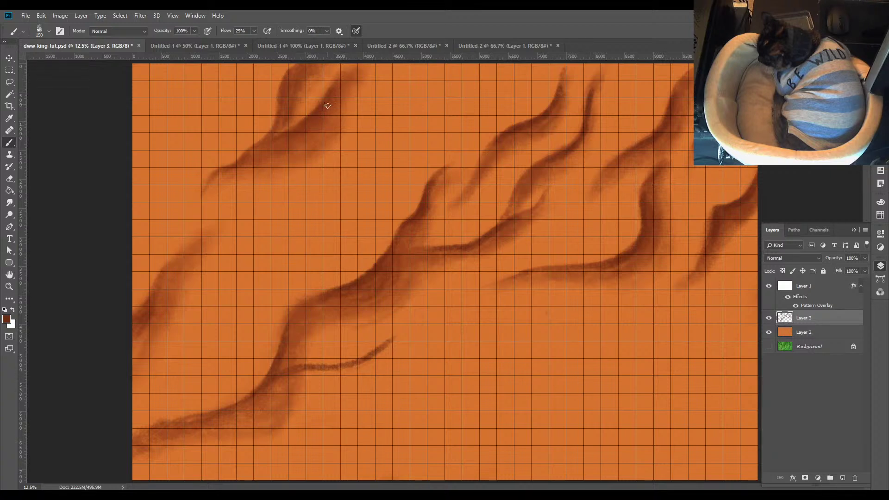
Darken the crests of the forked upper-left dune, the left-edge dune, and the central dune's lower stretch around the new branch
mouse_move(287, 78)
left_mouse_down()
mouse_move(272, 132)
mouse_move(255, 164)
mouse_move(281, 116)
mouse_move(229, 194)
mouse_move(275, 137)
mouse_move(267, 138)
mouse_move(355, 74)
mouse_move(387, 82)
mouse_move(335, 90)
mouse_move(310, 112)
mouse_move(348, 77)
left_mouse_up()
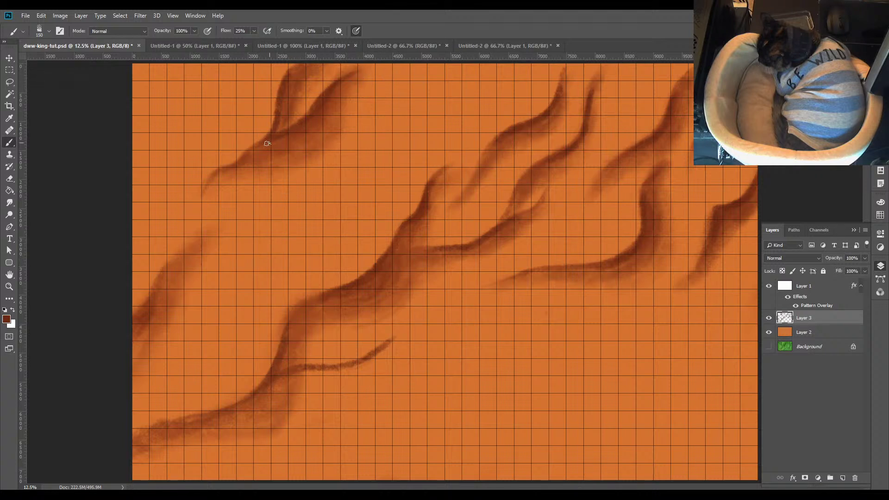
left_click_drag(249, 149, 222, 172)
mouse_move(153, 297)
left_mouse_down()
mouse_move(122, 331)
mouse_move(151, 294)
mouse_move(181, 275)
left_mouse_up()
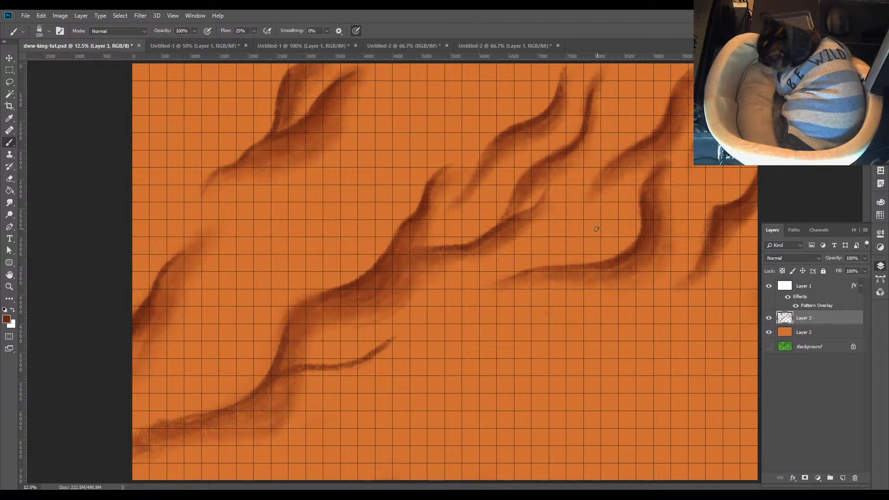
mouse_move(293, 371)
left_mouse_down()
mouse_move(242, 417)
mouse_move(271, 381)
mouse_move(256, 400)
left_mouse_up()
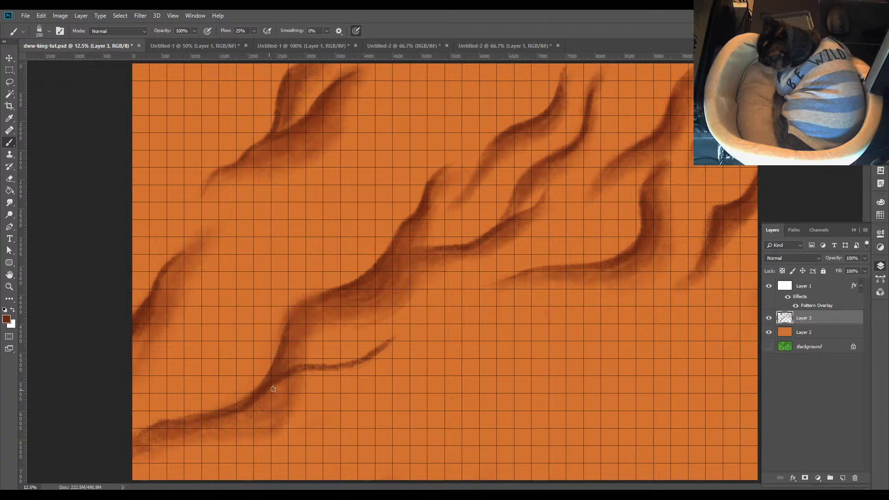
Sample the lighter dune colour #a24621 from the desert horizon photo as the foreground colour
left_click(396, 46)
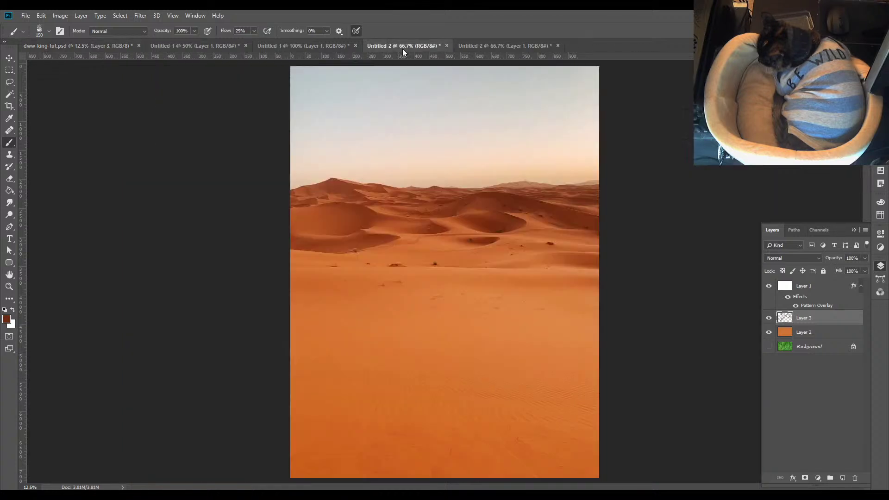
left_click(7, 319)
left_click(343, 220)
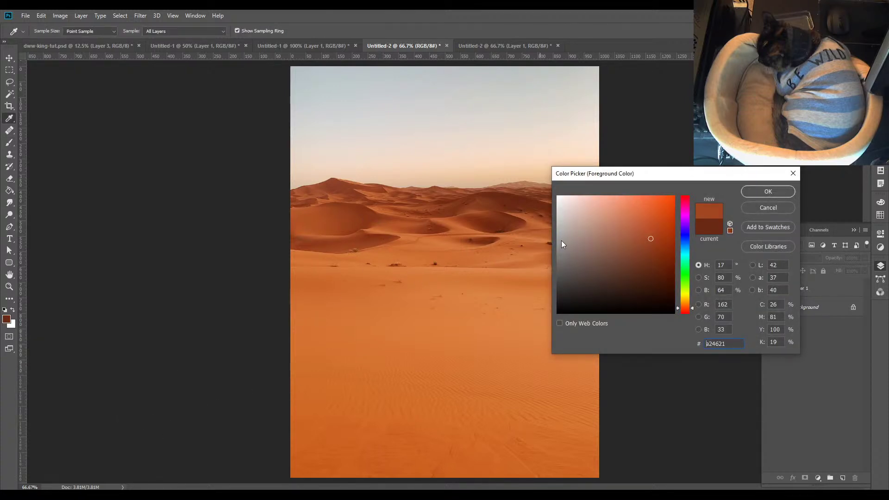
left_click(751, 192)
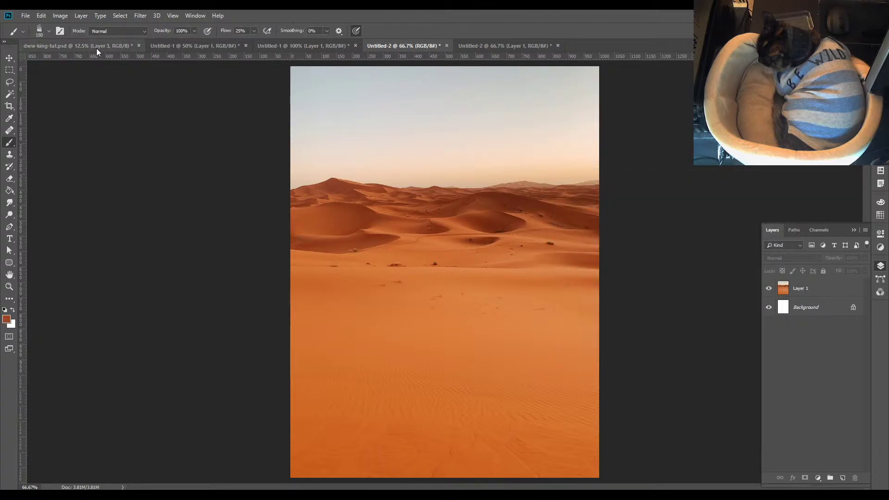
Return to the dww-king-tut.psd map and enlarge the brush to 500 px for shading the dunes
left_click(76, 46)
key("bracketright")
key("bracketright")
key("bracketright")
key("bracketright")
key("bracketright")
key("bracketright")
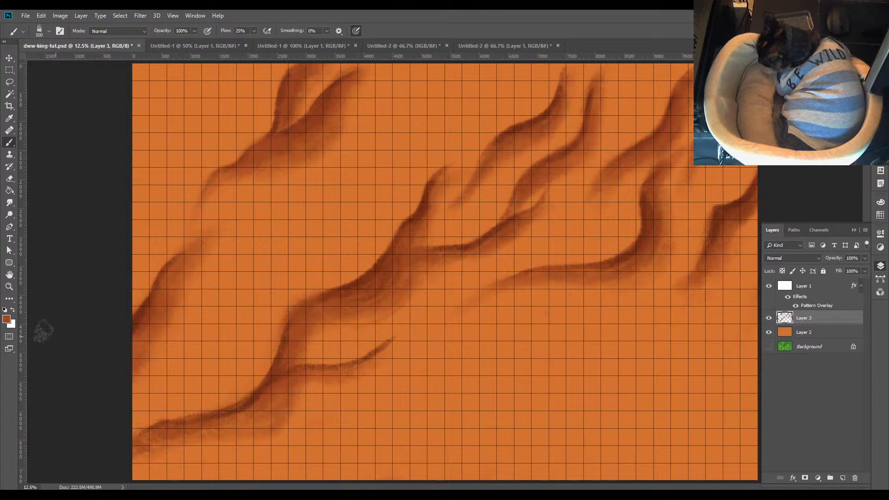
left_click(7, 319)
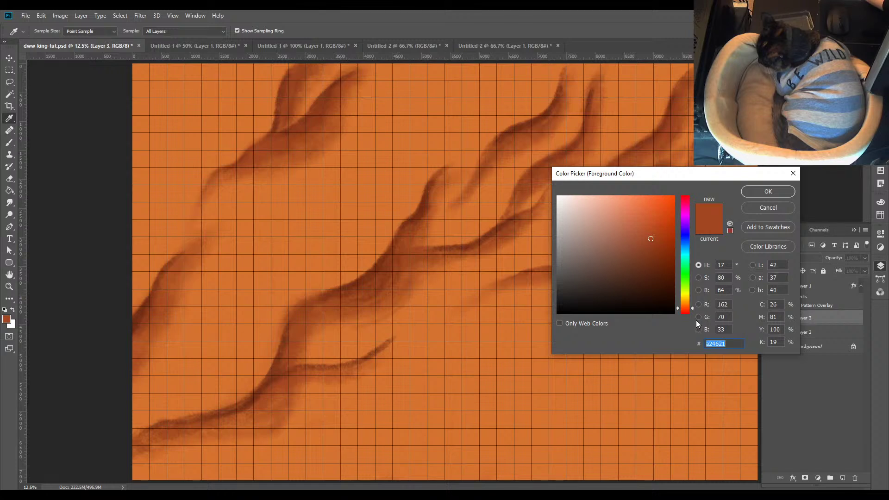
left_click(767, 208)
key("b")
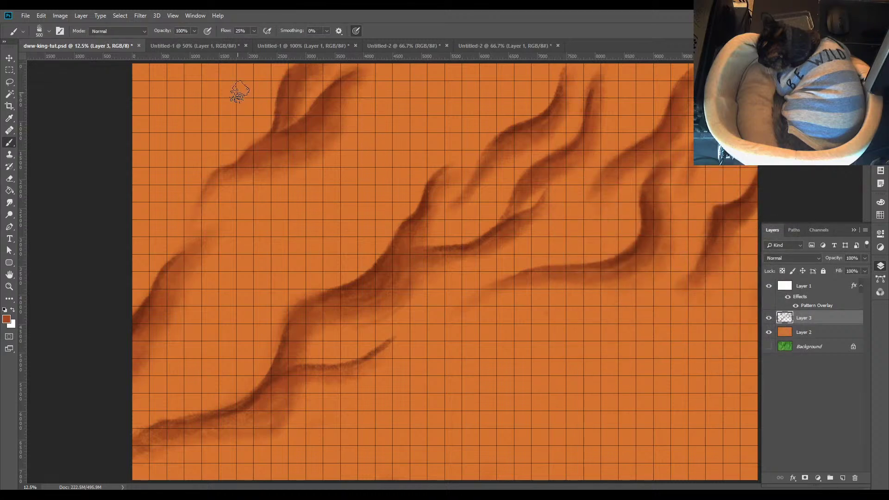
Sample the dark dune-ridge colour #692812 from the desert horizon photo as the foreground colour
left_click(213, 48)
left_click(316, 46)
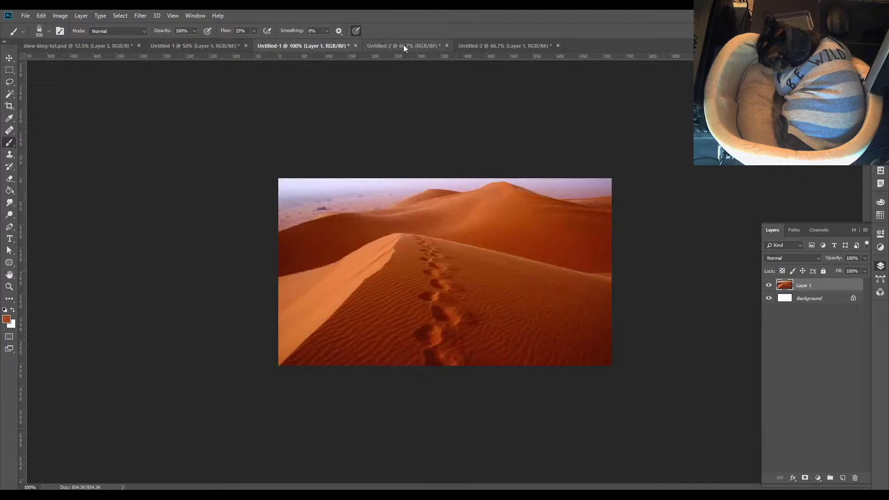
left_click(404, 45)
left_click(10, 319)
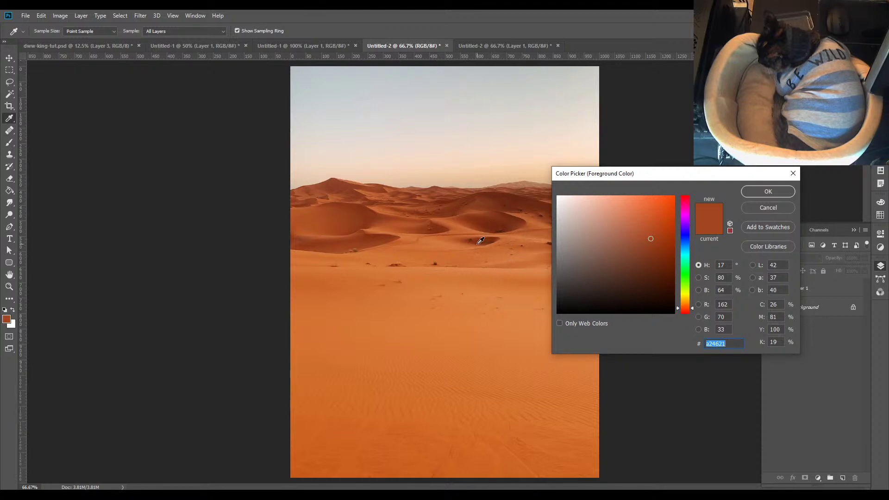
left_click_drag(646, 181, 165, 184)
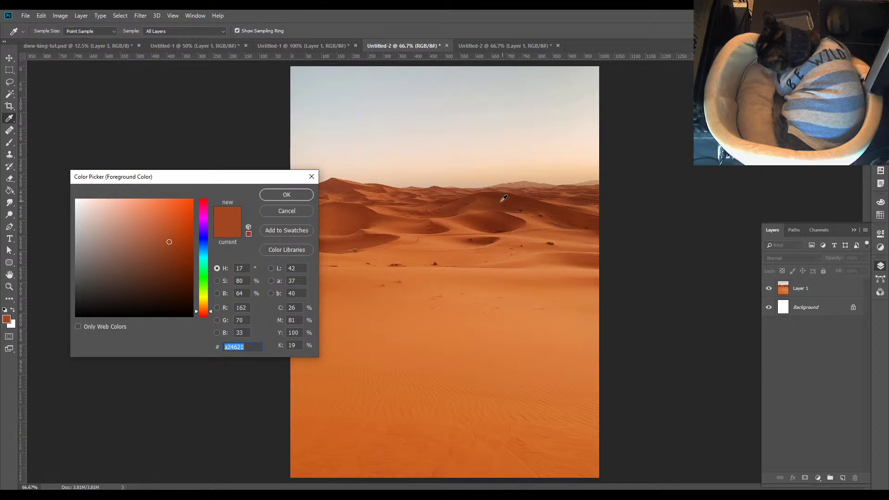
left_click_drag(233, 179, 200, 145)
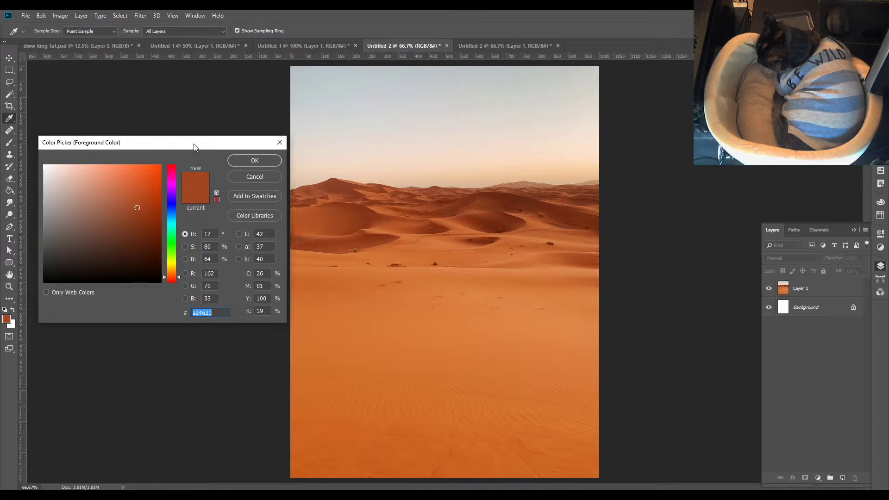
left_click_drag(194, 147, 198, 165)
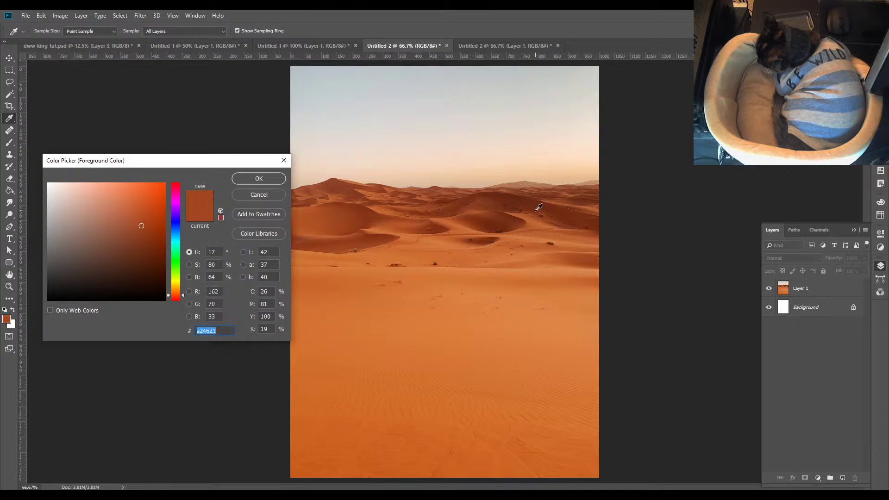
left_click(482, 193)
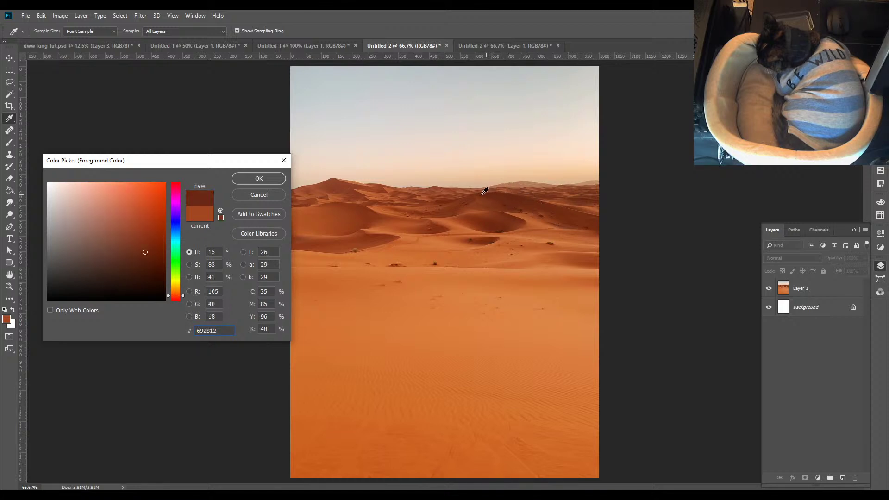
left_click(272, 181)
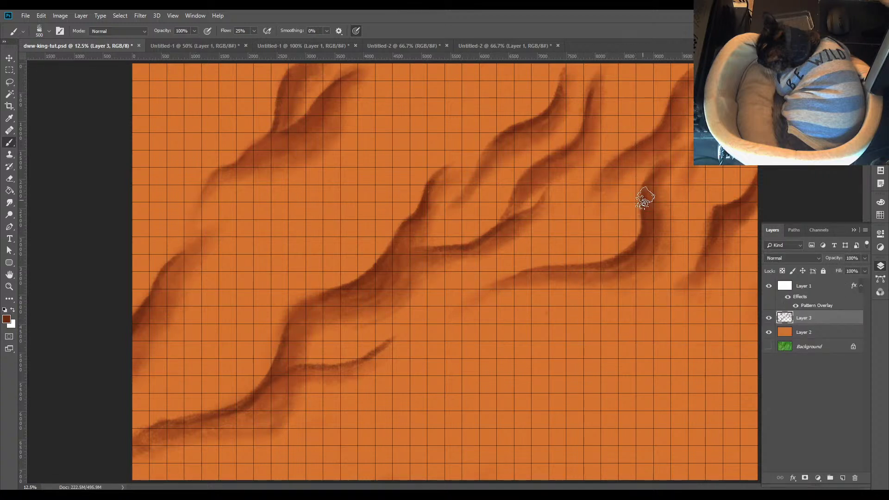
With a 125 px brush, darken the start of the central dune's right-hand branch and the upper central ridge's tip
key("bracketleft")
key("bracketleft")
key("bracketleft")
key("bracketleft")
key("bracketleft")
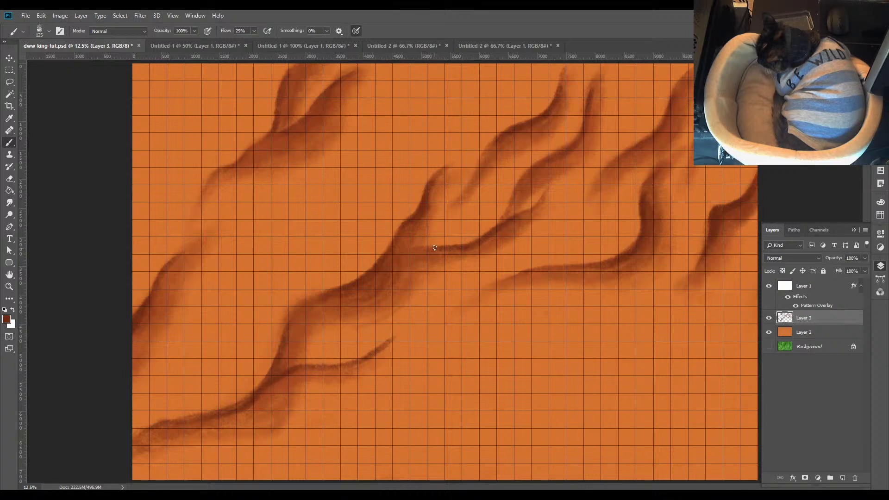
left_click_drag(434, 248, 416, 251)
left_click_drag(555, 115, 569, 62)
Enlarge the brush to 500 px and sample the lighter dune colour #9e4620 from the desert horizon photo, returning to the map
key("bracketright")
key("bracketright")
key("bracketright")
key("bracketright")
key("bracketright")
key("bracketright")
key("bracketright")
key("bracketright")
key("bracketright")
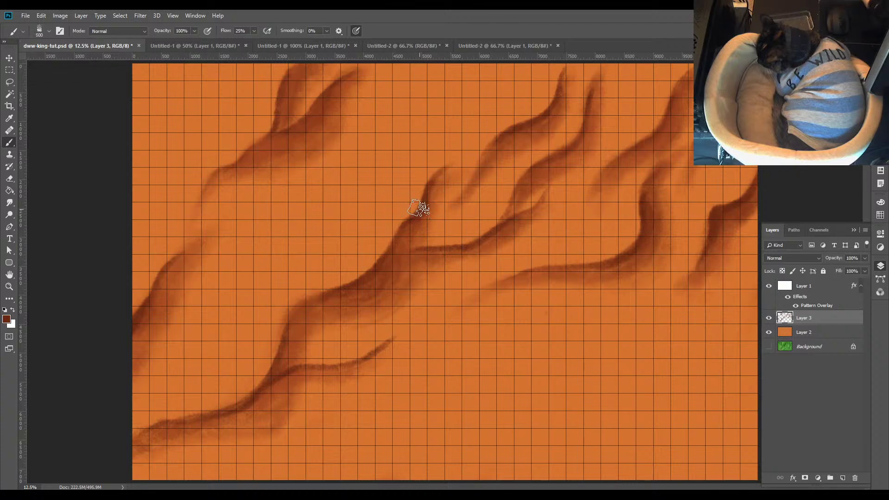
left_click(483, 46)
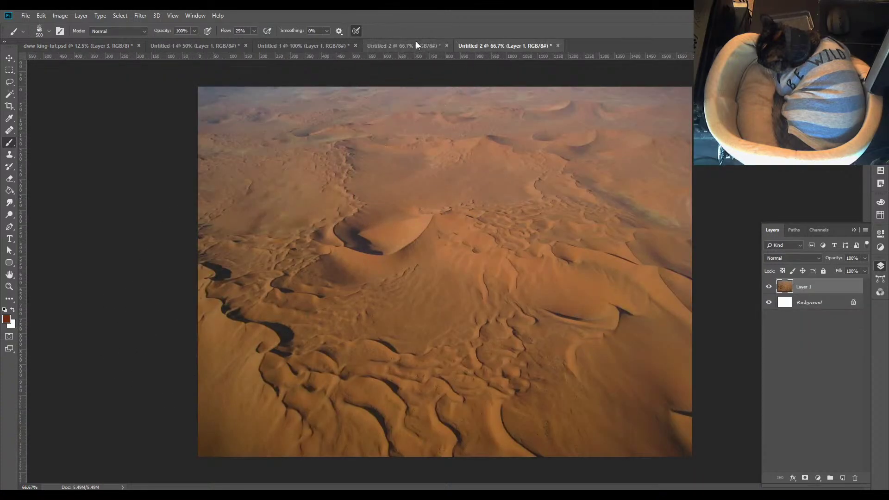
left_click(403, 45)
left_click(7, 319)
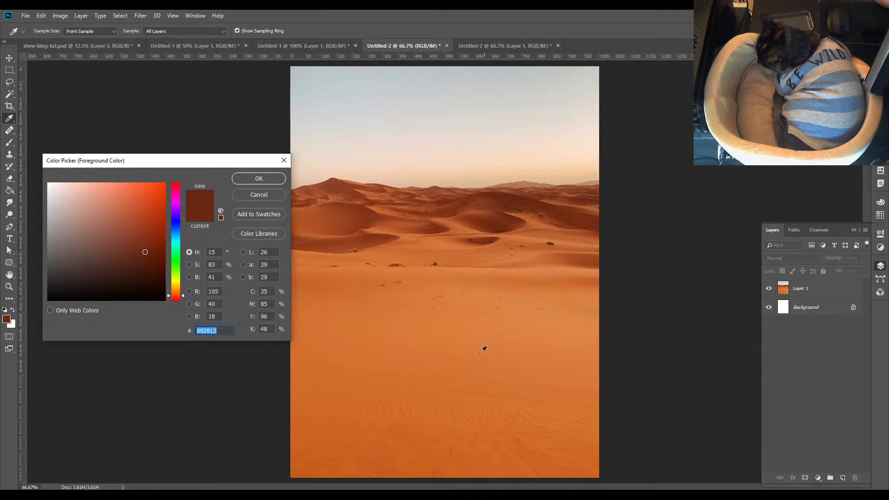
left_click(467, 235)
left_click(259, 179)
left_click(119, 46)
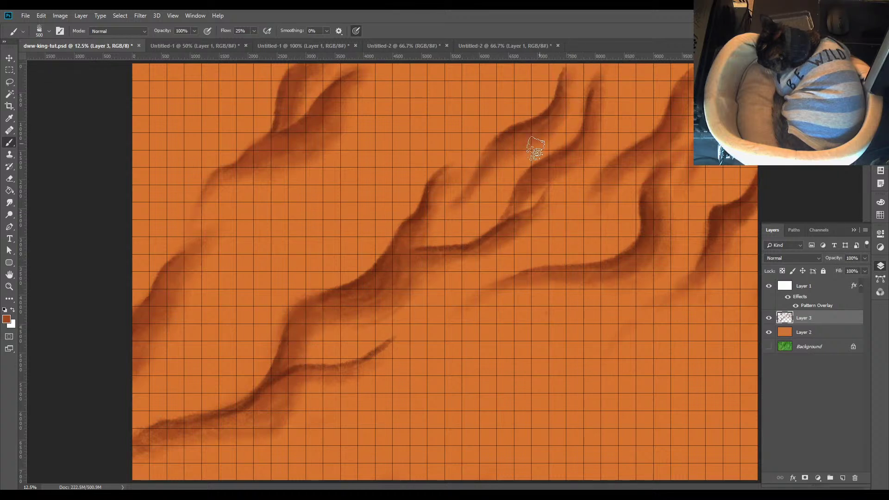
Sample a dark crest colour from the upper central ridge and darken the winding fork's upper tip with a 150 px brush
left_click(6, 319)
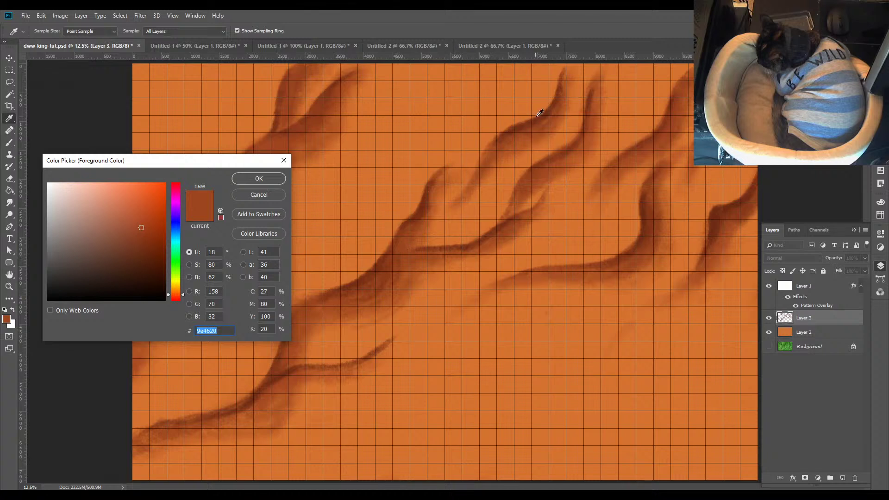
left_click(486, 137)
left_click(263, 181)
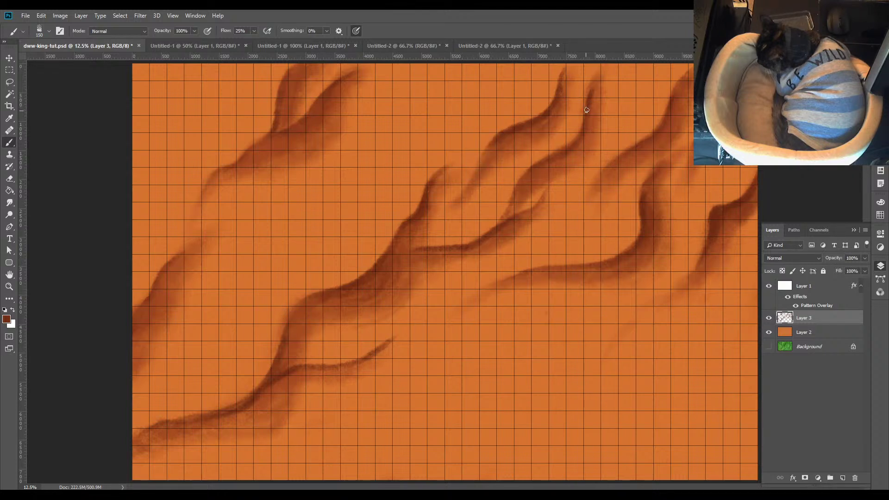
mouse_move(587, 111)
left_mouse_down()
mouse_move(605, 65)
mouse_move(601, 84)
left_mouse_up()
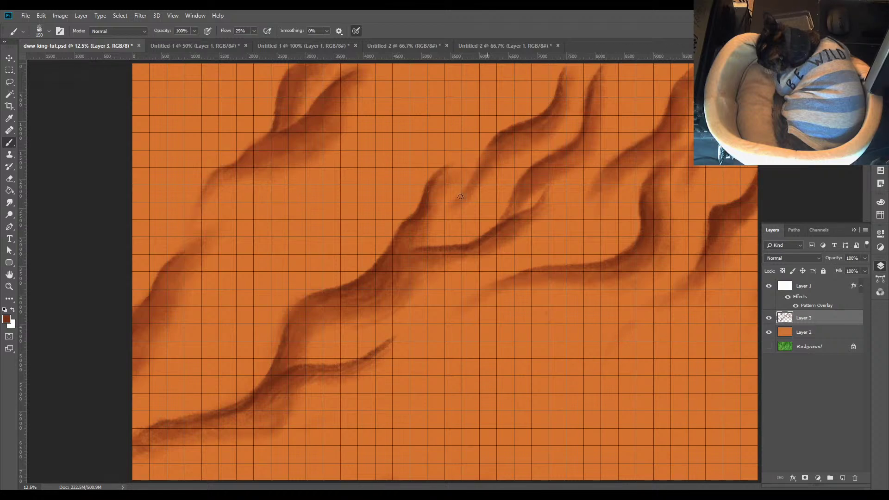
Following the aerial dune photo, paint a network of thin, crossing crest lines in the map's lower-right corner
left_click(200, 46)
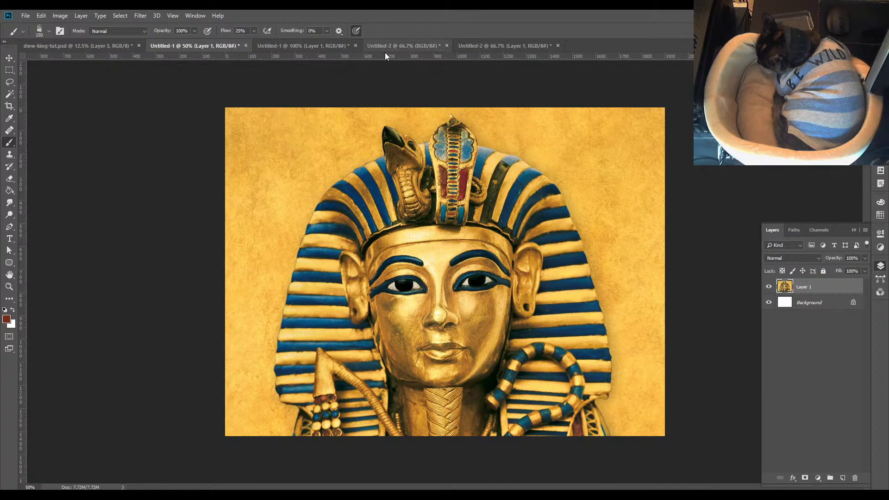
left_click(103, 45)
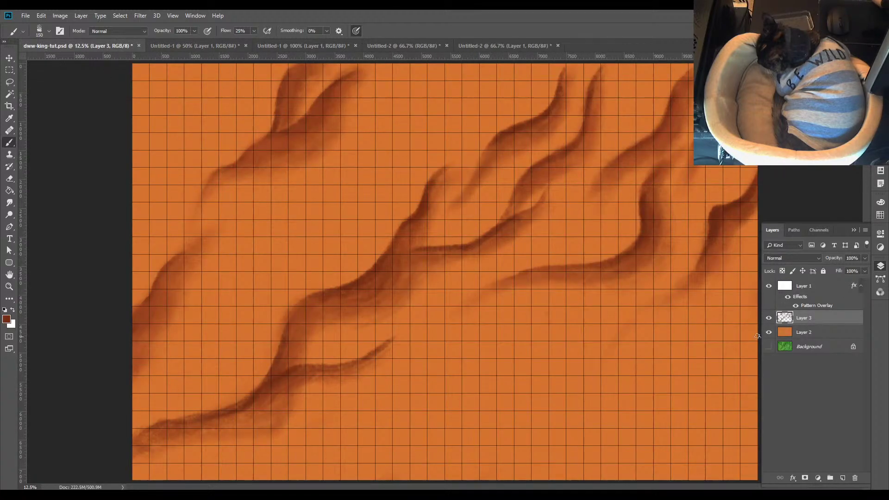
left_click(483, 46)
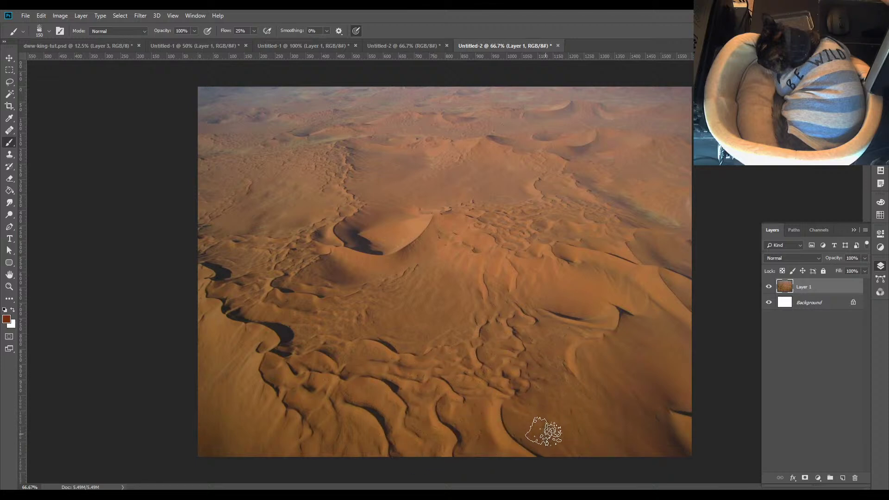
left_click(103, 47)
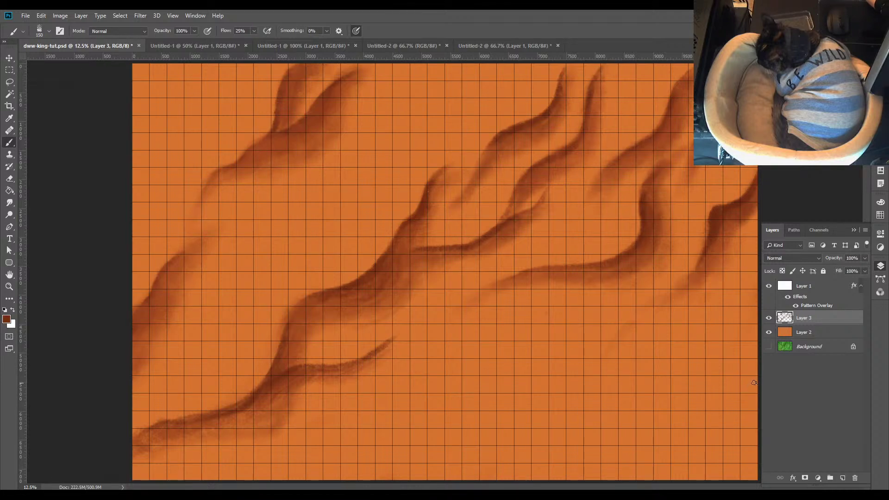
mouse_move(754, 382)
left_mouse_down()
mouse_move(719, 400)
mouse_move(708, 427)
mouse_move(637, 433)
left_mouse_up()
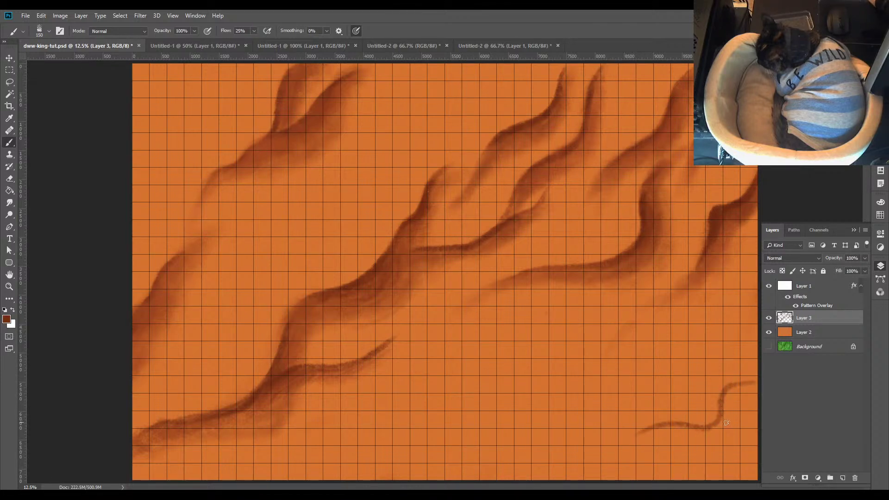
mouse_move(712, 433)
left_mouse_down()
mouse_move(759, 426)
mouse_move(704, 435)
mouse_move(685, 460)
mouse_move(667, 465)
left_mouse_up()
mouse_move(644, 430)
left_mouse_down()
mouse_move(633, 447)
mouse_move(612, 475)
mouse_move(586, 480)
mouse_move(668, 467)
mouse_move(694, 435)
left_mouse_up()
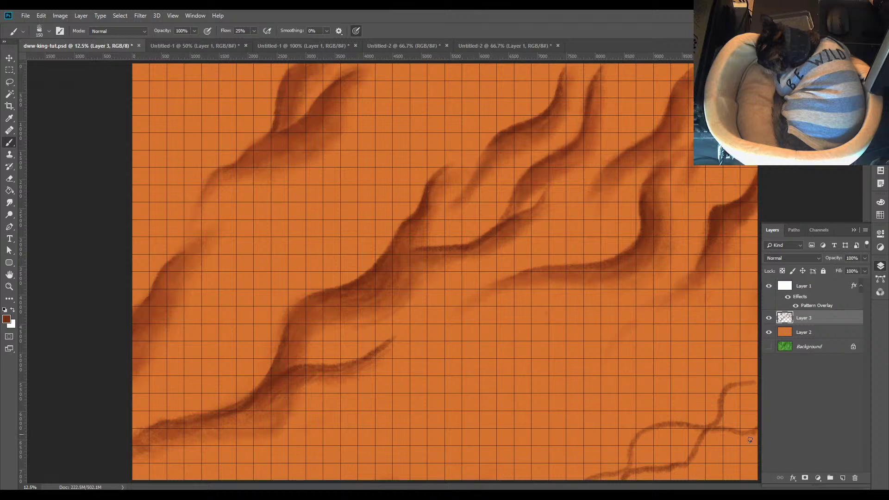
mouse_move(750, 439)
left_mouse_down()
mouse_move(735, 469)
mouse_move(665, 468)
mouse_move(710, 474)
mouse_move(672, 477)
left_mouse_up()
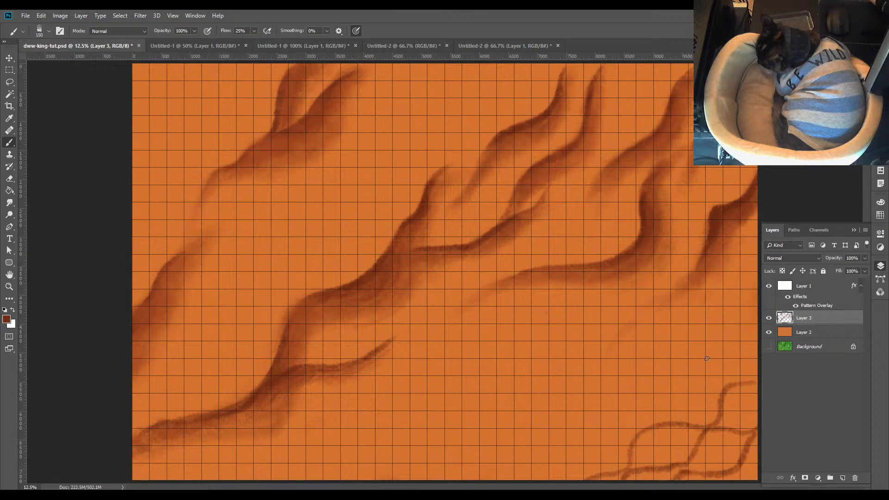
Extend the lower-right crest network with two branches rising up-right and one running out to the left
left_click_drag(721, 391, 749, 320)
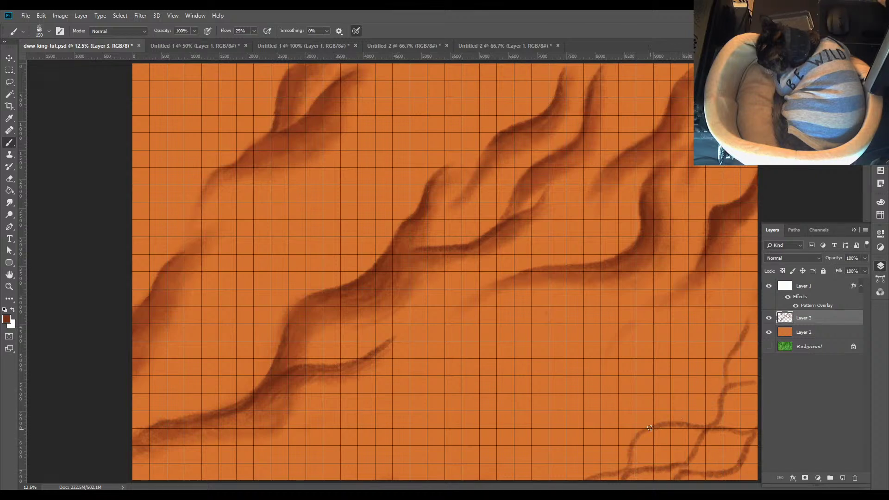
left_click_drag(650, 425, 586, 437)
left_click_drag(653, 423, 696, 344)
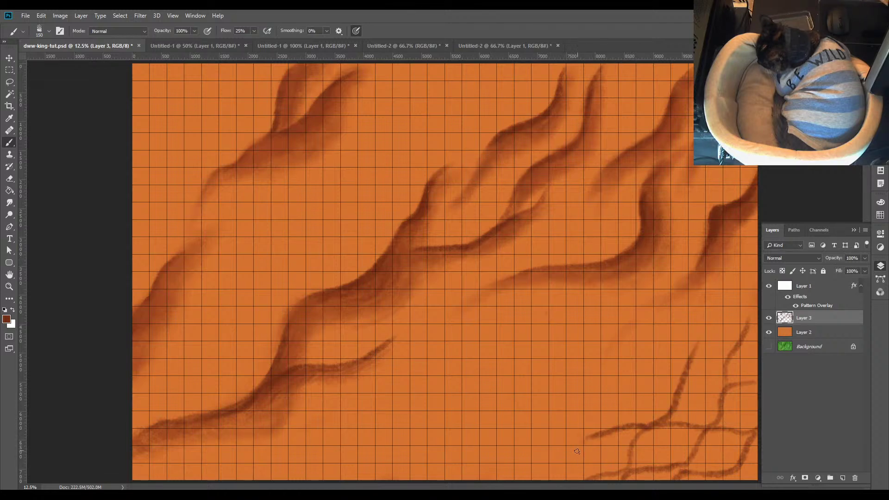
Check the aerial dune photo, then sample a lighter reddish-brown dune colour from the desert horizon photo for the map
left_click(505, 45)
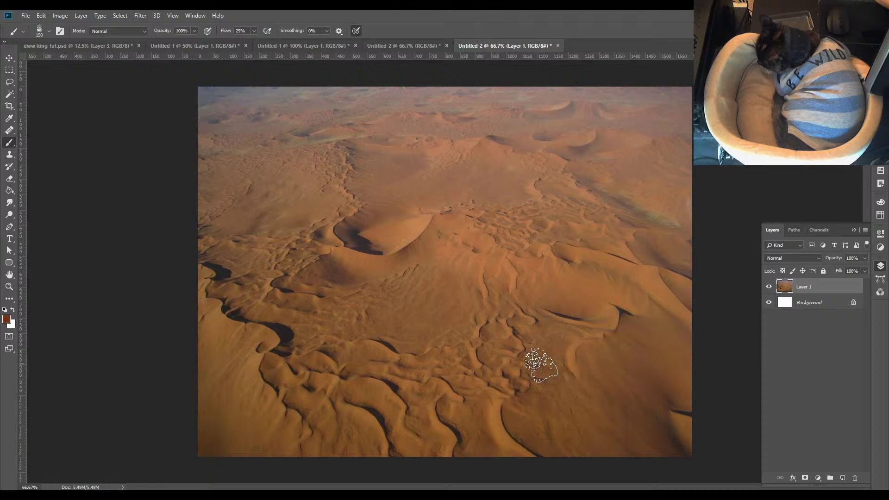
left_click(97, 46)
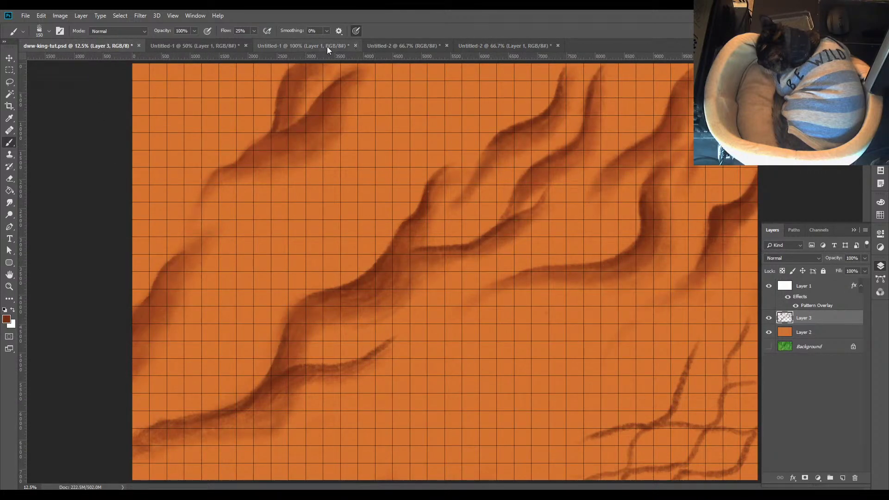
left_click(394, 46)
left_click(7, 319)
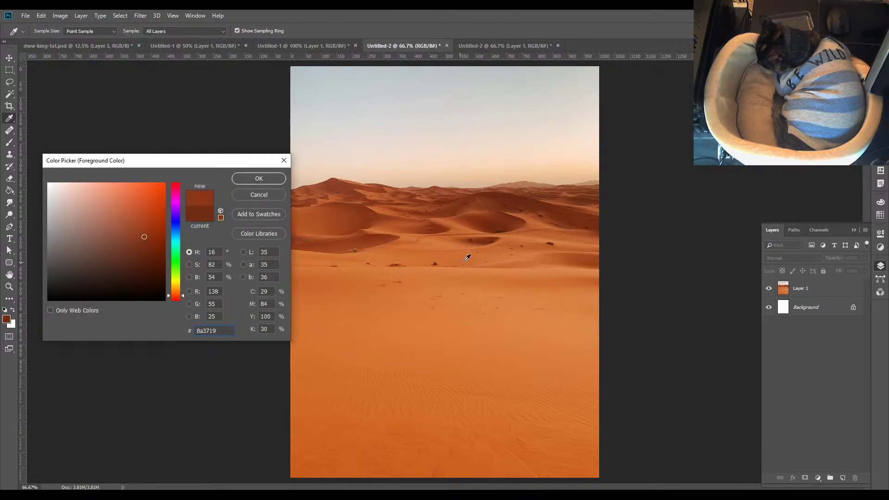
left_click(529, 214)
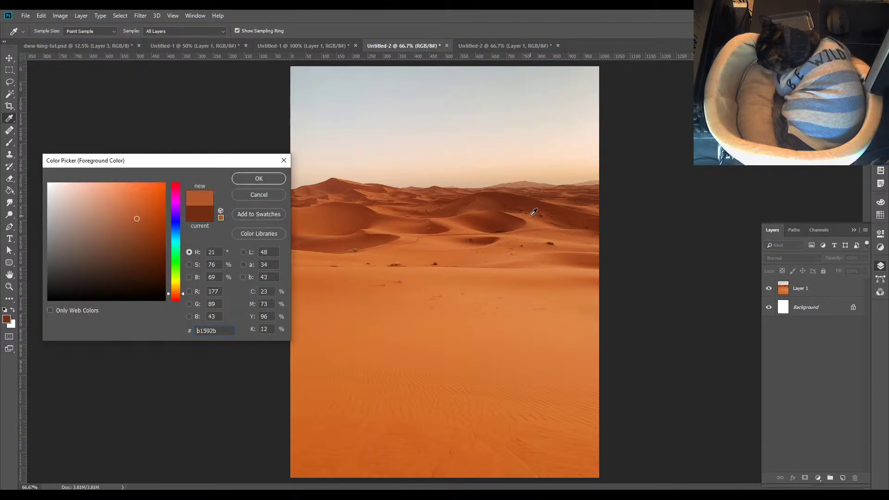
left_click(530, 213)
left_click(538, 212)
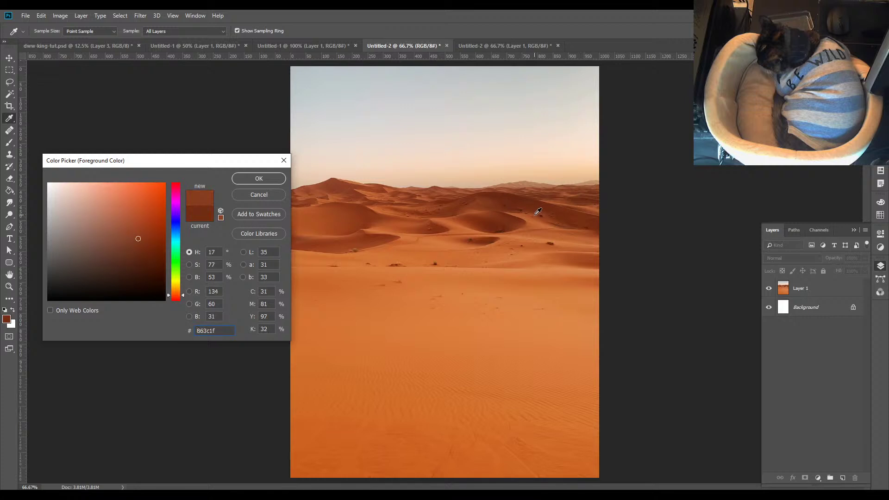
left_click(533, 210)
left_click(259, 178)
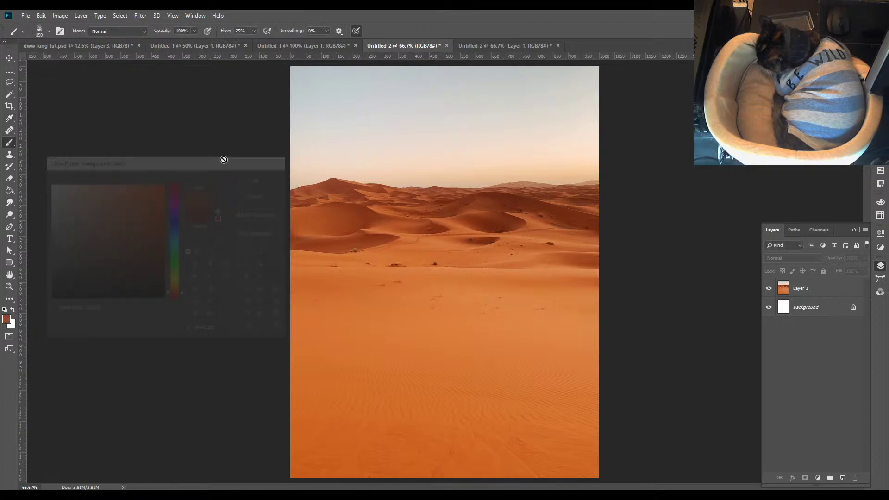
left_click(104, 45)
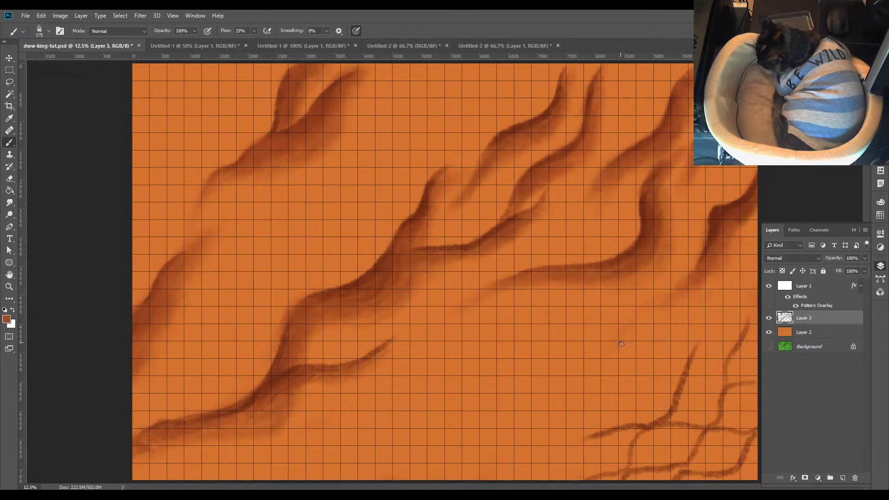
Enlarge the brush to 300 px and shade softly alongside the new lower-right crest lines
key("bracketright")
key("bracketright")
key("bracketright")
mouse_move(701, 365)
left_mouse_down()
mouse_move(671, 412)
mouse_move(684, 371)
mouse_move(674, 421)
mouse_move(699, 353)
left_mouse_up()
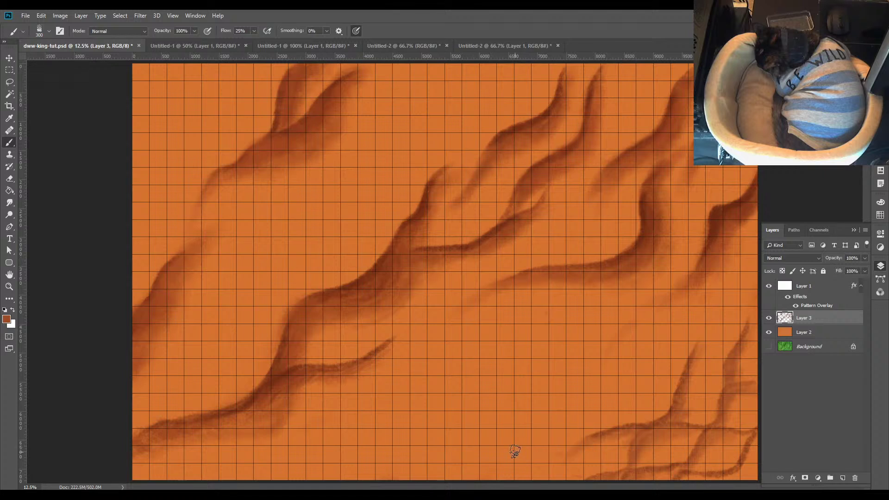
Paint a short, soft dune sweeping from mid-map down-left to the bottom edge, and touch up the shading at the lower-right border
mouse_move(496, 451)
left_mouse_down()
mouse_move(444, 472)
mouse_move(389, 478)
mouse_move(450, 469)
mouse_move(534, 436)
mouse_move(426, 479)
mouse_move(405, 479)
left_mouse_up()
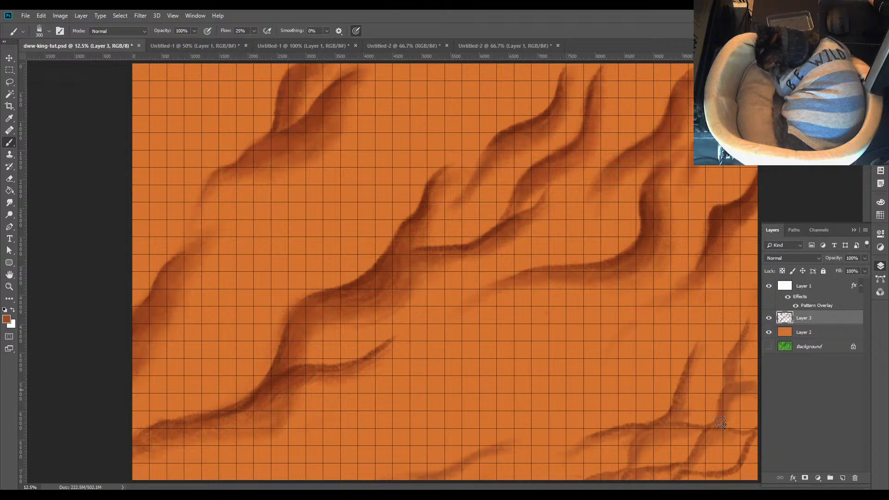
left_click_drag(761, 407, 745, 407)
left_click(854, 230)
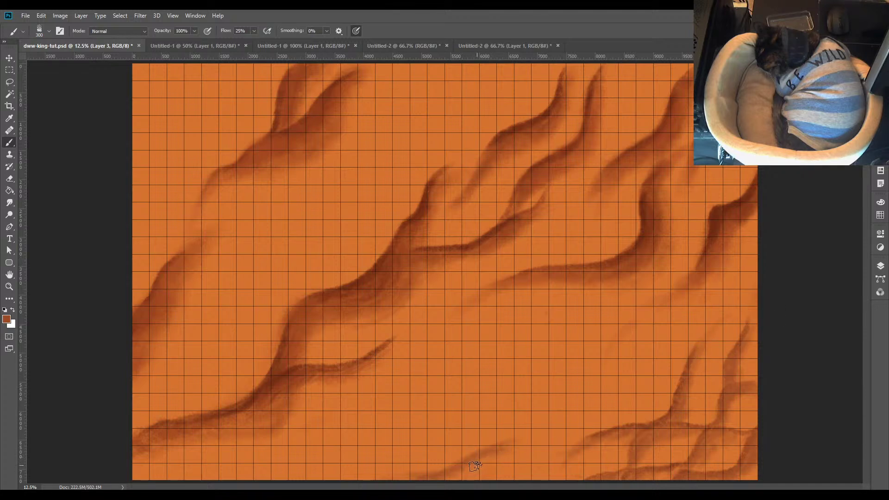
Pick dark brown #622b0e as the foreground colour and paint a thin crest line along the short bottom-edge dune with a smaller brush
left_click(7, 319)
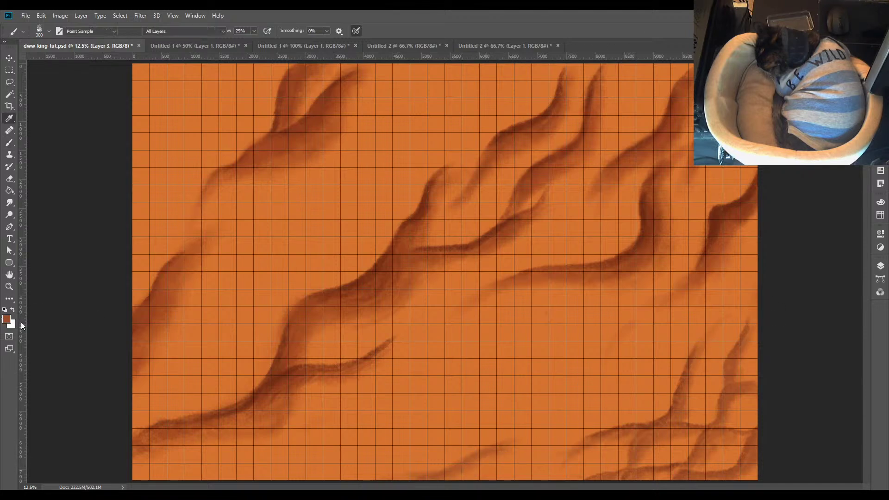
left_click(617, 393)
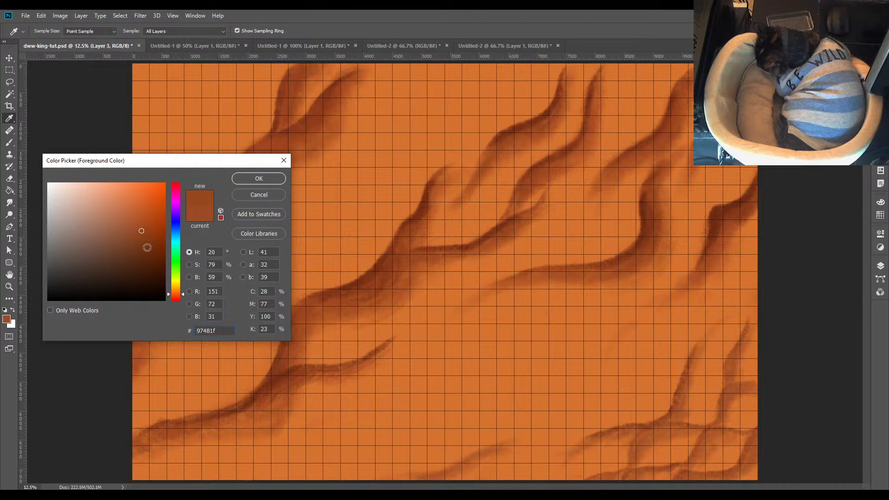
left_click(260, 179)
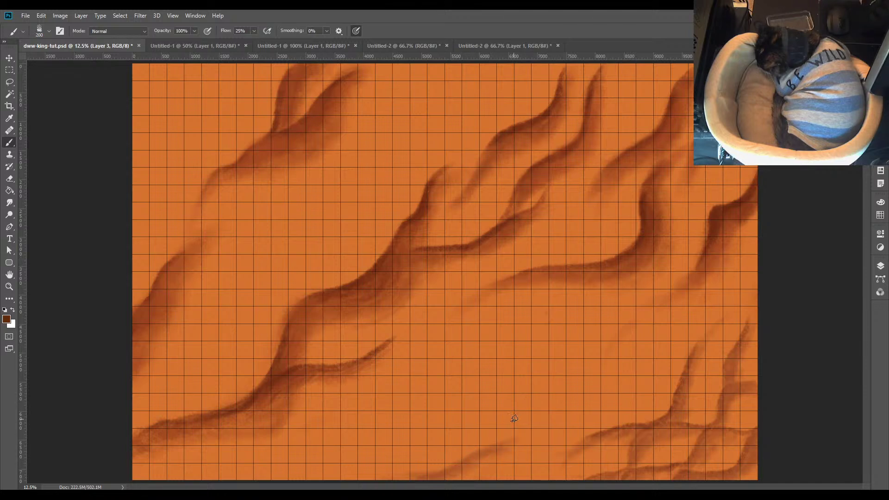
left_click_drag(477, 453, 417, 480)
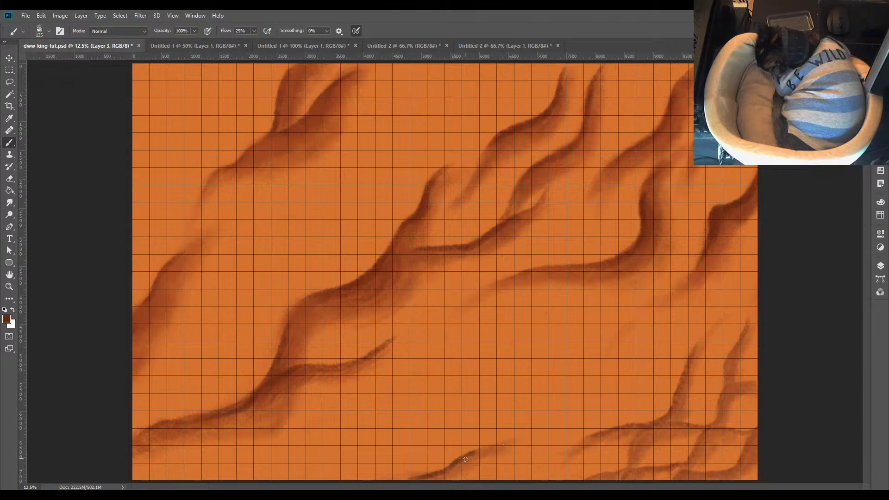
Open the foreground colour picker again and move it away from the upper-left dunes
left_click(7, 322)
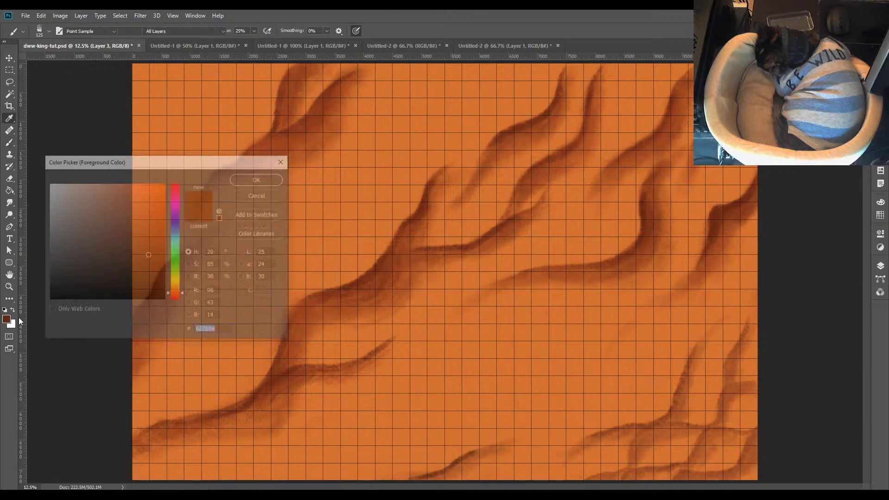
left_click_drag(233, 165, 502, 141)
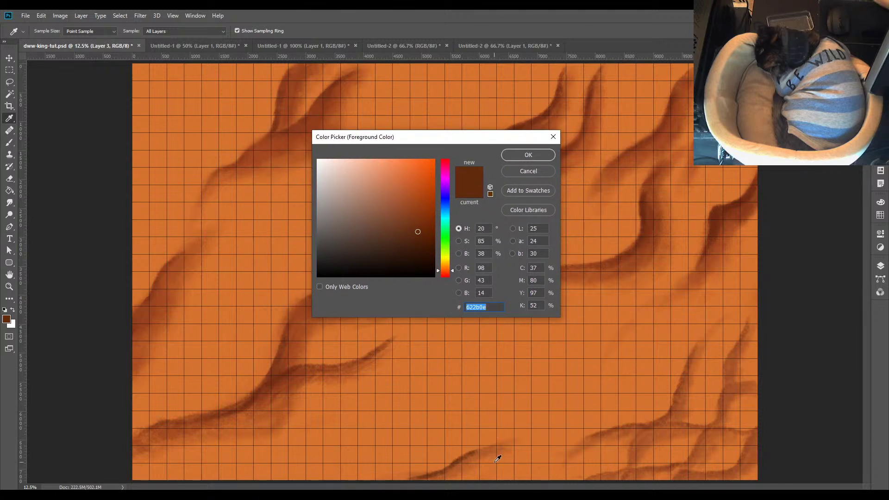
Sample a reddish-brown shadow tone from the painted dunes as the foreground colour, 8c3b1b
left_click(487, 448)
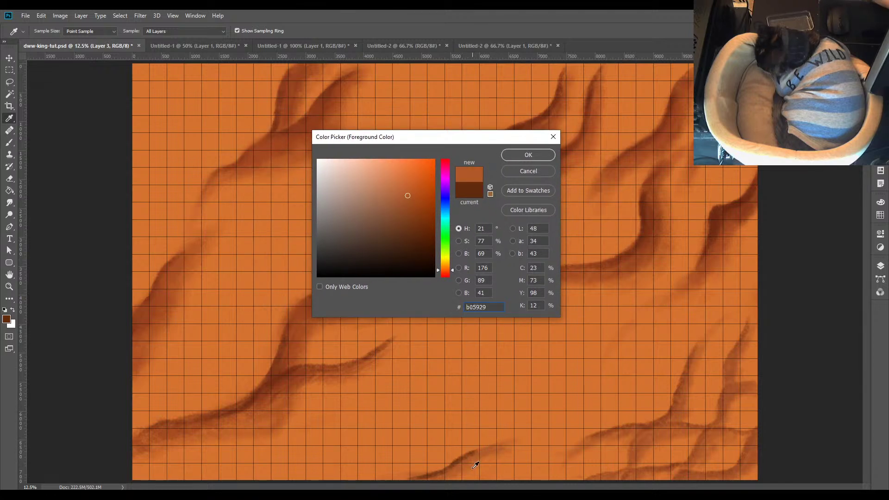
left_click(474, 455)
left_click(298, 376)
left_click(532, 158)
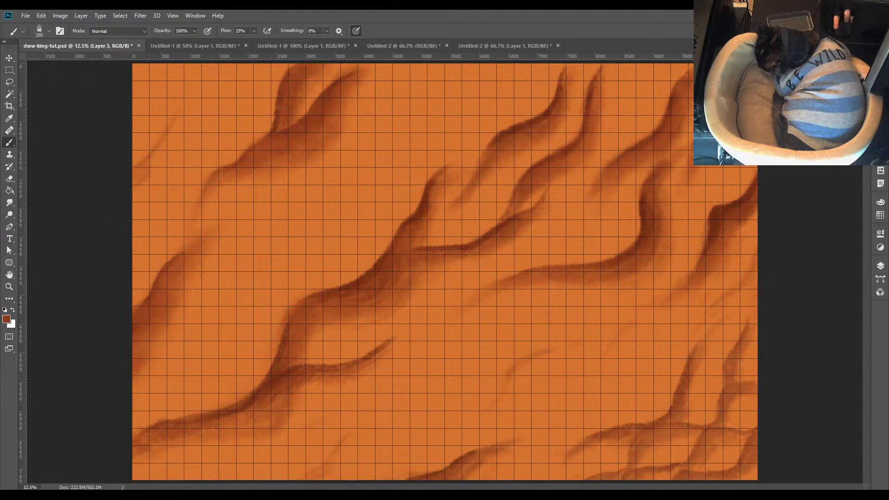
Review the dune footprint photo and the golden pharaoh mask reference, and return to the dww-king-tut.psd painting
left_click(309, 47)
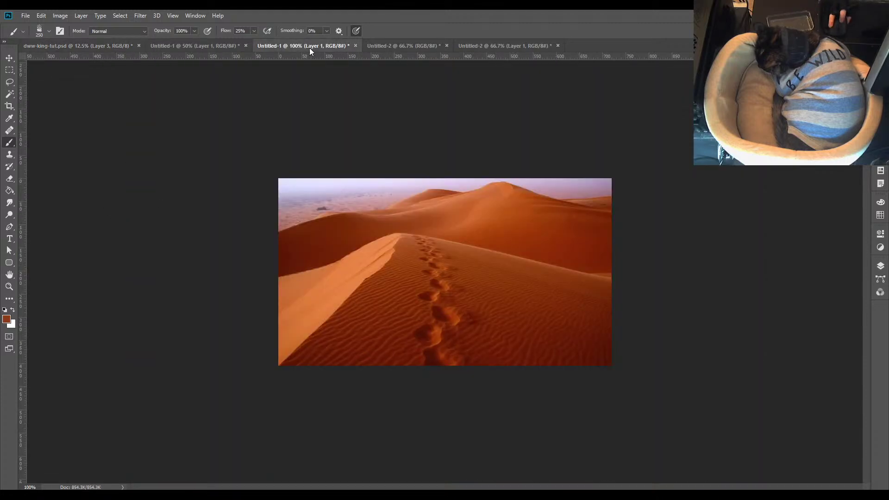
left_click(190, 46)
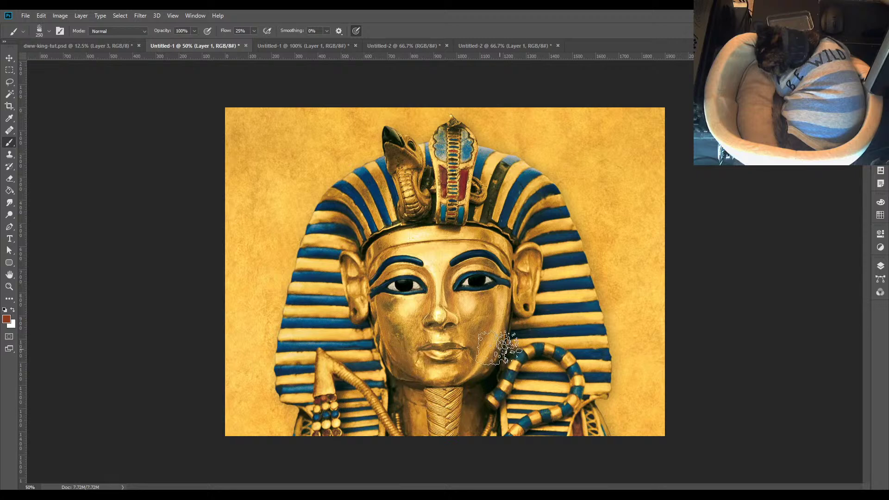
left_click(95, 48)
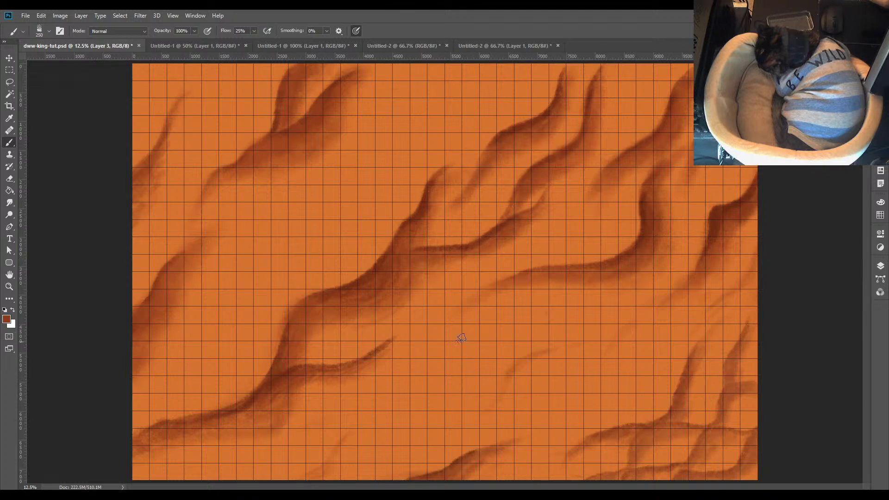
Set the foreground colour to the dark brown 732b12 sampled from a dune shadow, and reduce the brush to 100 px
left_click(6, 319)
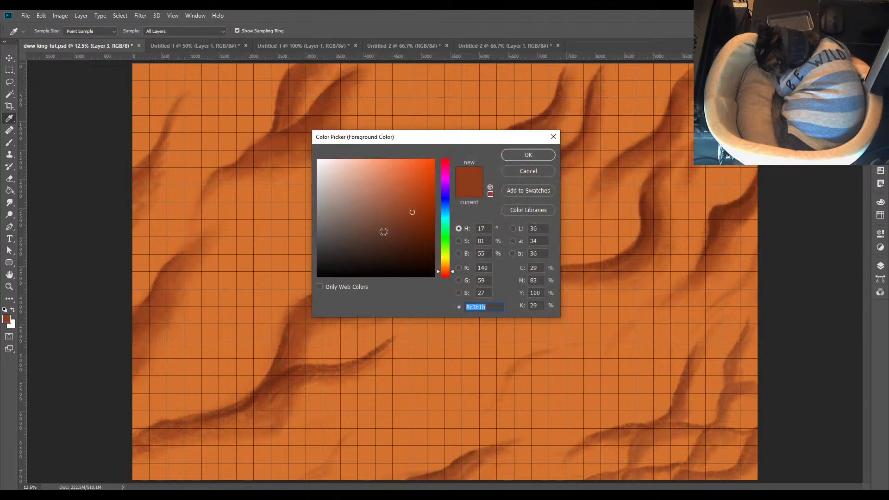
left_click_drag(429, 142, 626, 111)
left_click(425, 208)
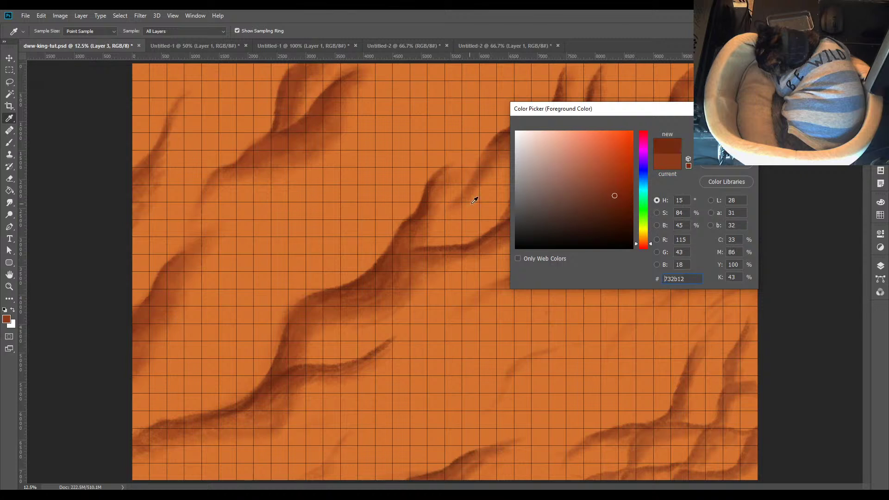
key("Return")
key("bracketleft")
key("bracketleft")
key("bracketleft")
key("bracketleft")
key("bracketleft")
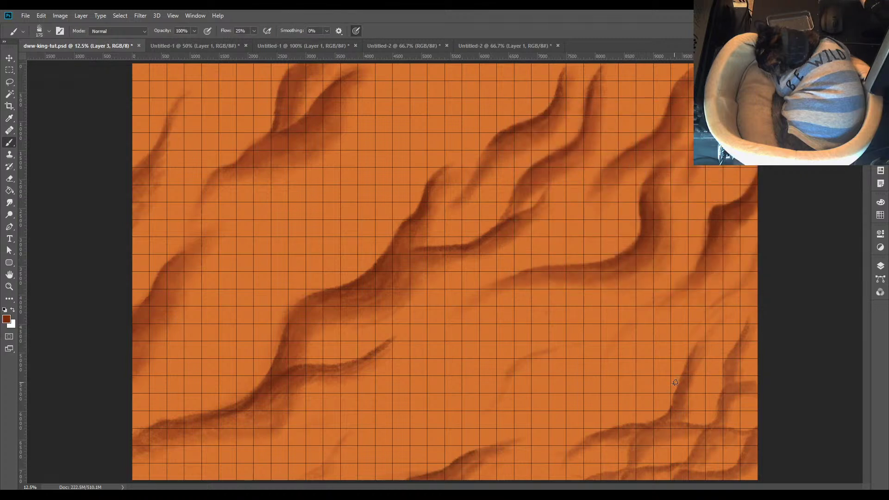
Paint thin dark shadow strokes along the ridges of the dune cluster in the lower-right corner of the canvas
mouse_move(682, 377)
left_mouse_down()
mouse_move(655, 425)
mouse_move(600, 436)
left_mouse_up()
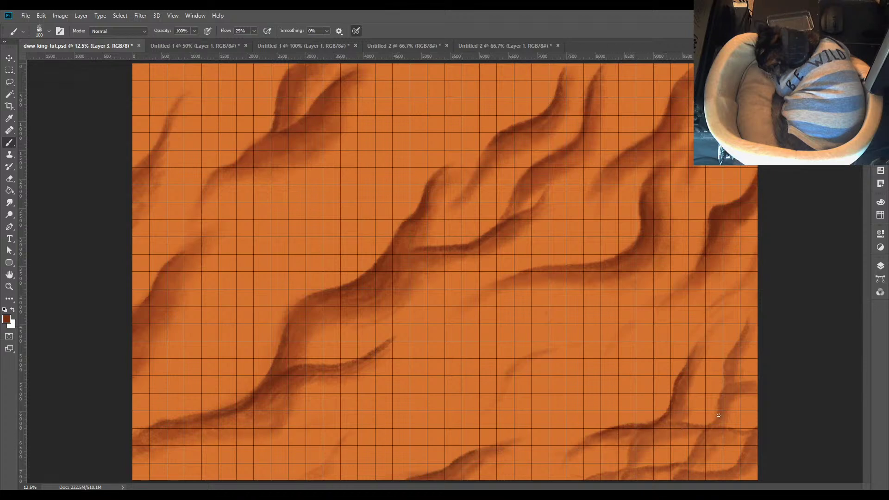
mouse_move(719, 415)
left_mouse_down()
mouse_move(697, 428)
mouse_move(730, 392)
left_mouse_up()
mouse_move(644, 436)
left_mouse_down()
mouse_move(633, 455)
mouse_move(650, 427)
mouse_move(629, 465)
mouse_move(615, 472)
mouse_move(630, 456)
mouse_move(609, 473)
mouse_move(709, 441)
mouse_move(687, 459)
mouse_move(705, 442)
mouse_move(621, 469)
left_mouse_up()
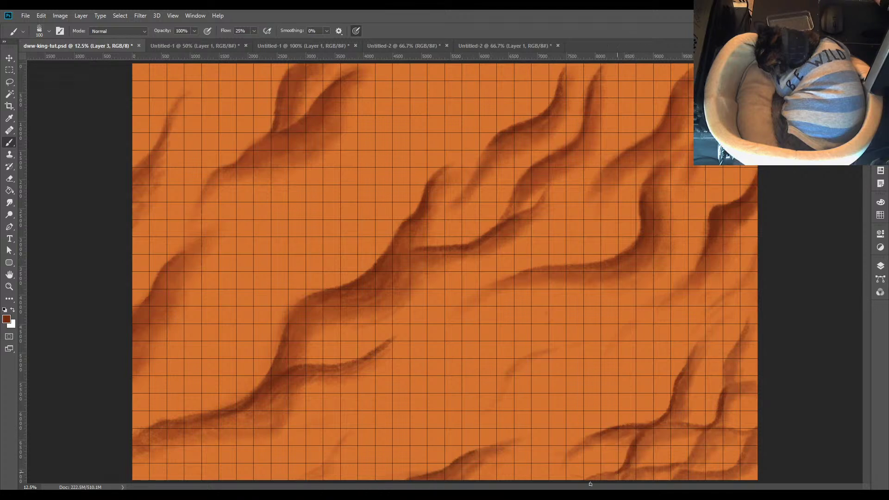
mouse_move(683, 461)
left_mouse_down()
mouse_move(698, 448)
mouse_move(675, 471)
mouse_move(654, 474)
left_mouse_up()
left_click_drag(704, 437, 749, 433)
mouse_move(741, 339)
left_mouse_down()
mouse_move(724, 377)
mouse_move(740, 349)
left_mouse_up()
mouse_move(725, 412)
left_mouse_down()
mouse_move(728, 401)
mouse_move(726, 411)
left_mouse_up()
left_click_drag(630, 466, 643, 448)
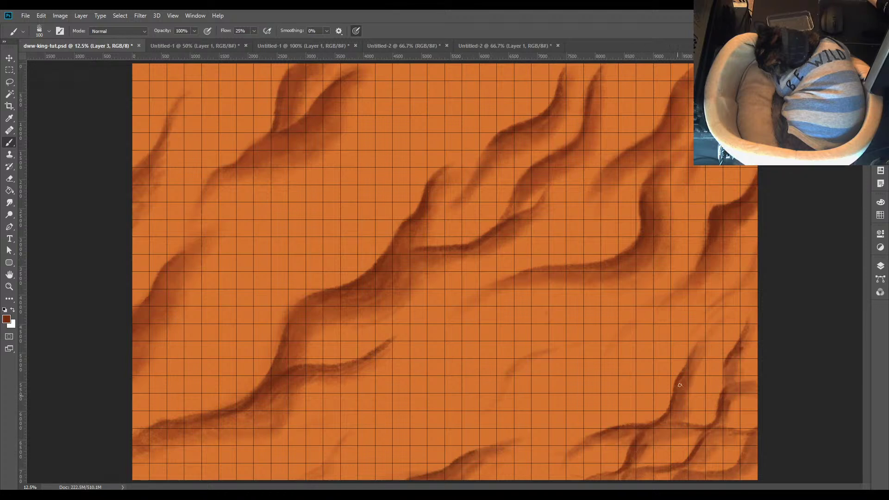
left_click_drag(680, 388, 680, 403)
left_click_drag(690, 356, 685, 370)
left_click_drag(709, 432, 693, 460)
left_click_drag(734, 389, 752, 383)
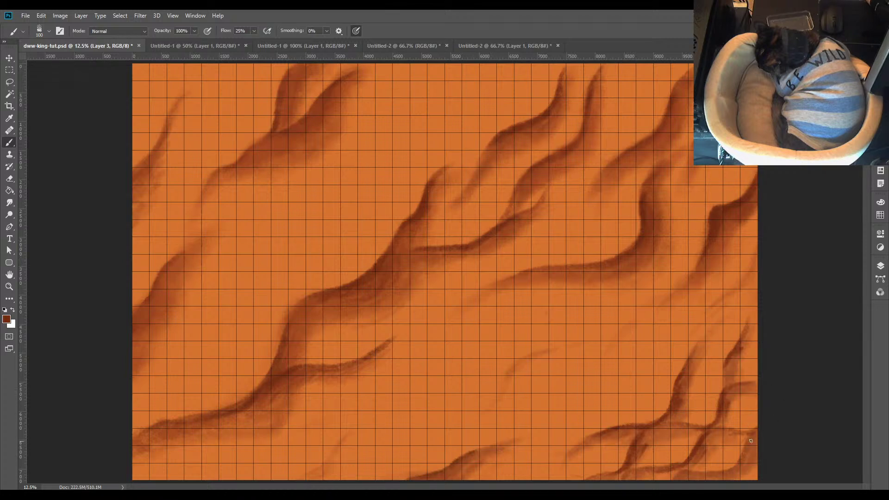
mouse_move(750, 440)
left_mouse_down()
mouse_move(734, 471)
mouse_move(685, 475)
mouse_move(751, 465)
left_mouse_up()
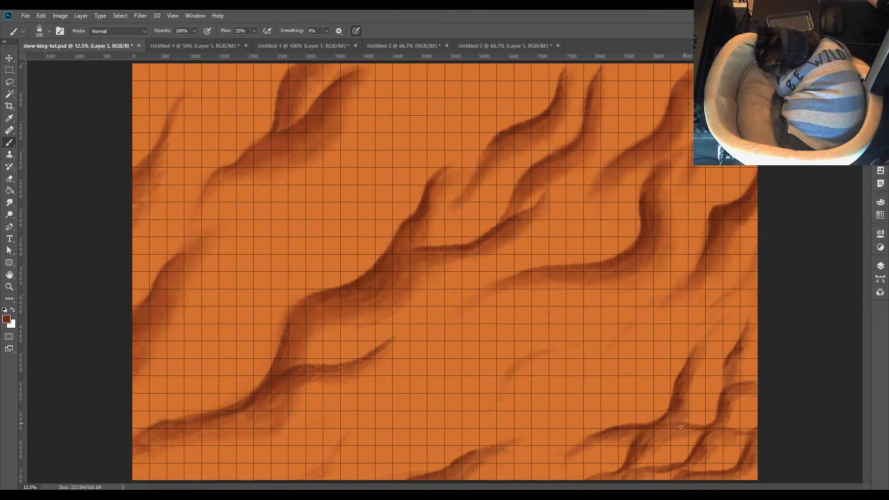
mouse_move(681, 426)
left_mouse_down()
mouse_move(644, 426)
mouse_move(670, 404)
left_mouse_up()
left_click_drag(754, 436, 736, 475)
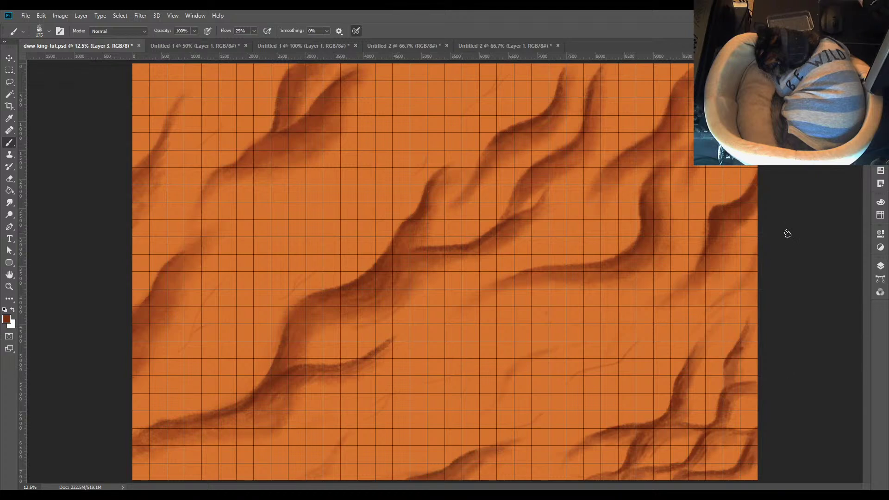
Enlarge the brush to 700 px and set the foreground colour to the lighter reddish brown a35033
key("bracketright")
key("bracketright")
key("bracketright")
key("bracketright")
key("bracketright")
key("bracketright")
key("bracketright")
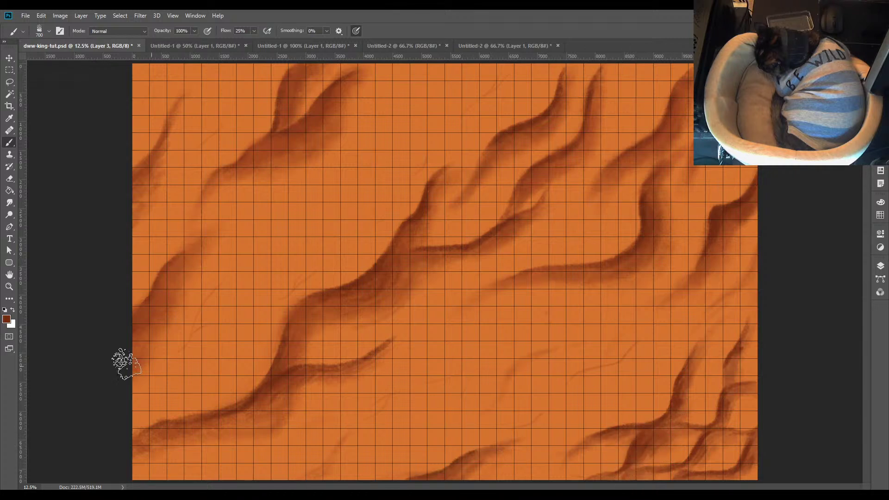
left_click(6, 319)
left_click(583, 151)
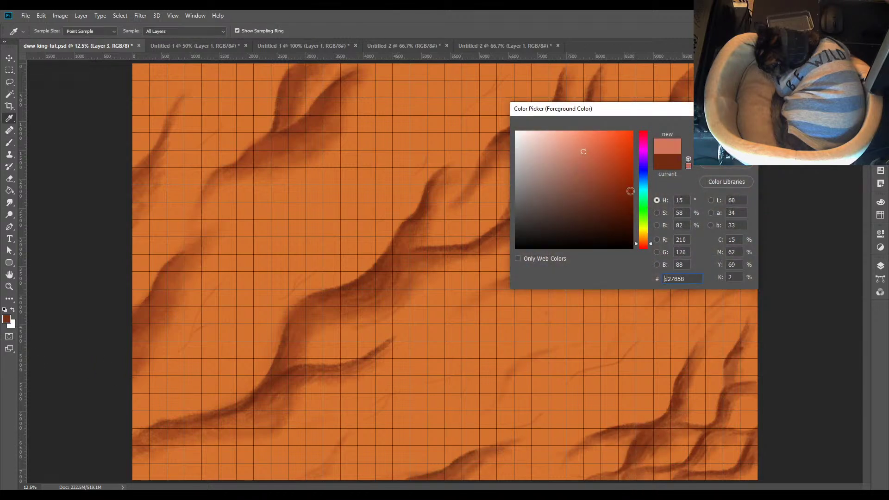
left_click(579, 168)
left_click(596, 174)
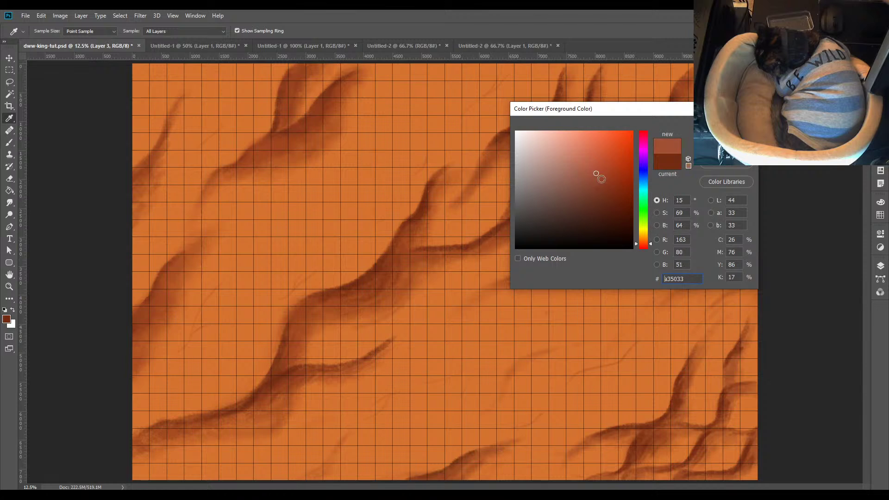
key("Return")
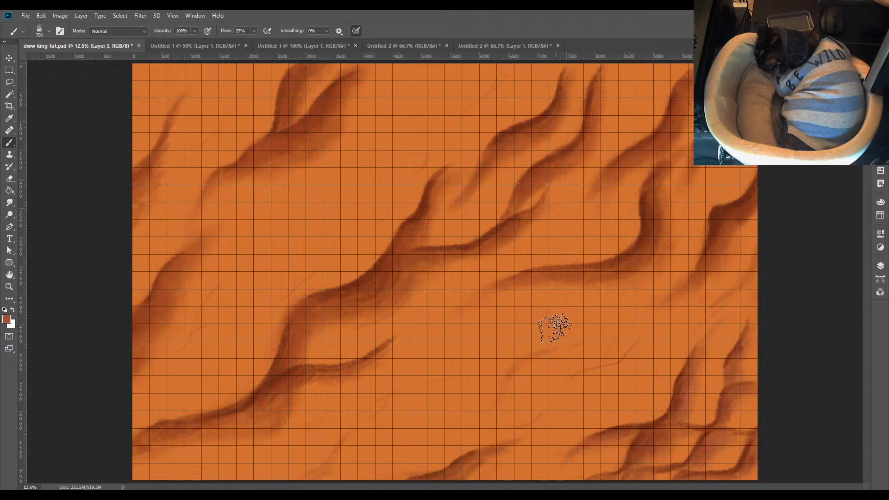
Reduce the brush to 175 px and save the dune painting
key("bracketleft")
key("bracketleft")
key("bracketleft")
key("bracketleft")
key("bracketleft")
key("bracketleft")
scroll(615, 312, "up", 1)
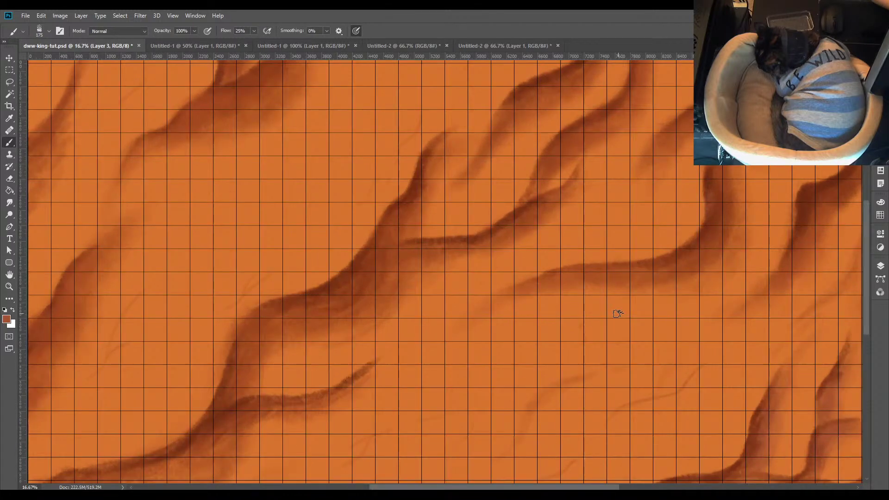
scroll(617, 317, "down", 1)
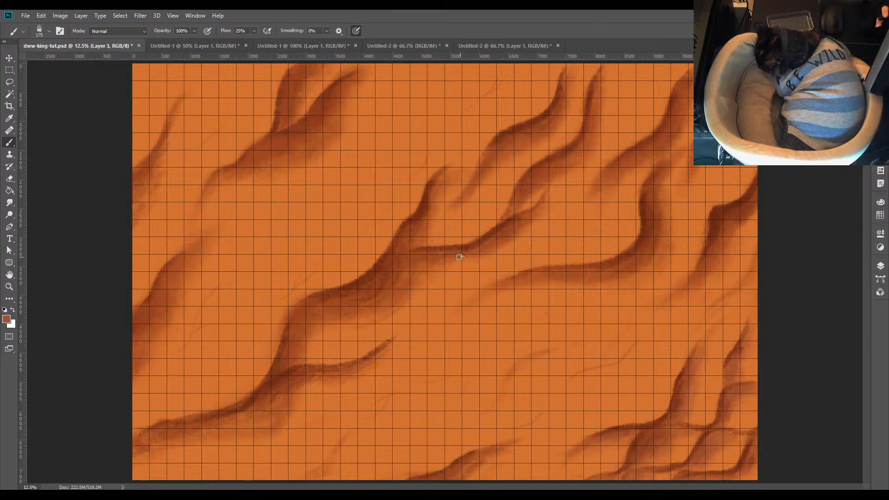
key("ctrl+s")
Sample the dune-shadow brown 86391d from the desert photo with the sky as the foreground colour, and return to dww-king-tut.psd
left_click(402, 45)
left_click(6, 319)
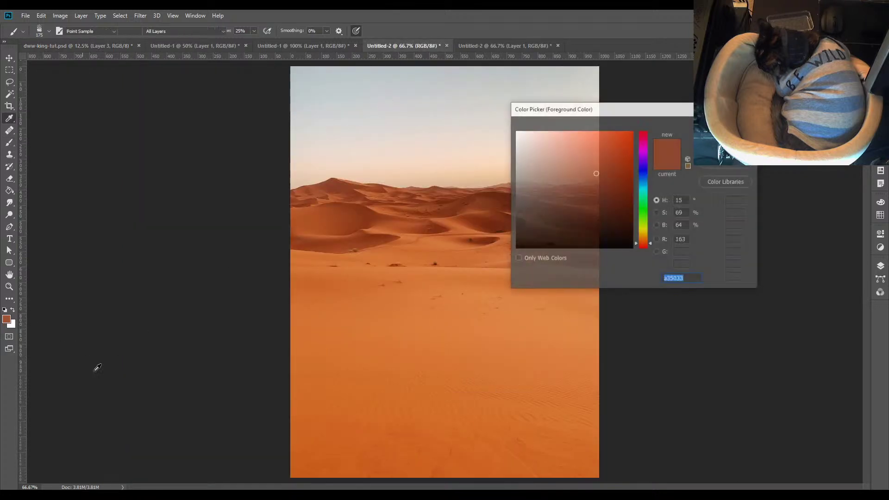
left_click(478, 216)
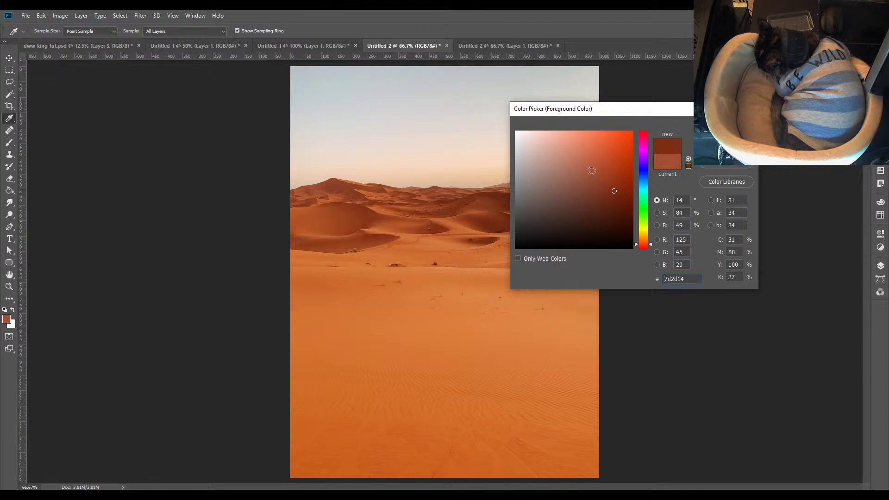
left_click(493, 212)
key("Return")
key("b")
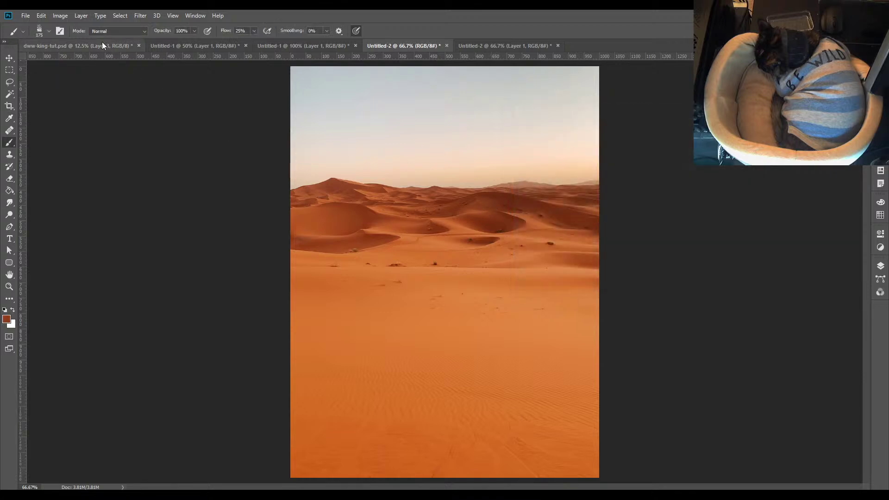
left_click(101, 44)
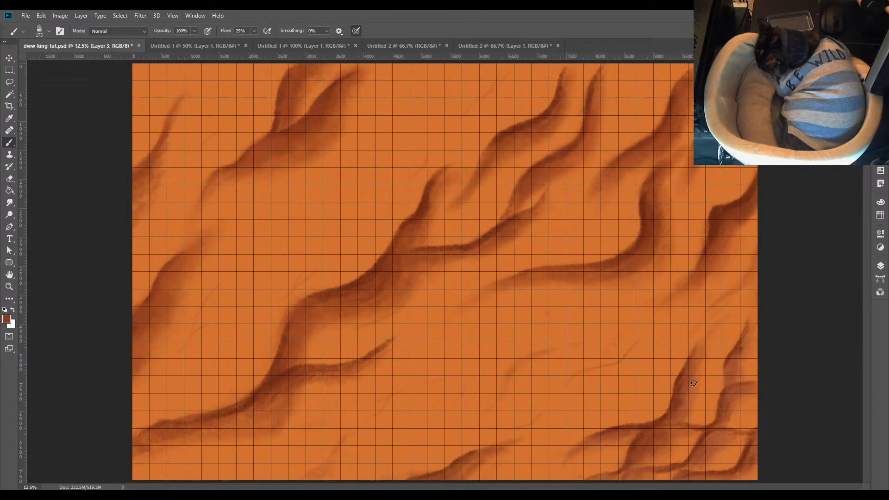
Enlarge the brush to 600 px for shading the lower-right dunes
key("bracketright")
key("bracketright")
key("bracketright")
key("bracketright")
key("bracketright")
key("bracketright")
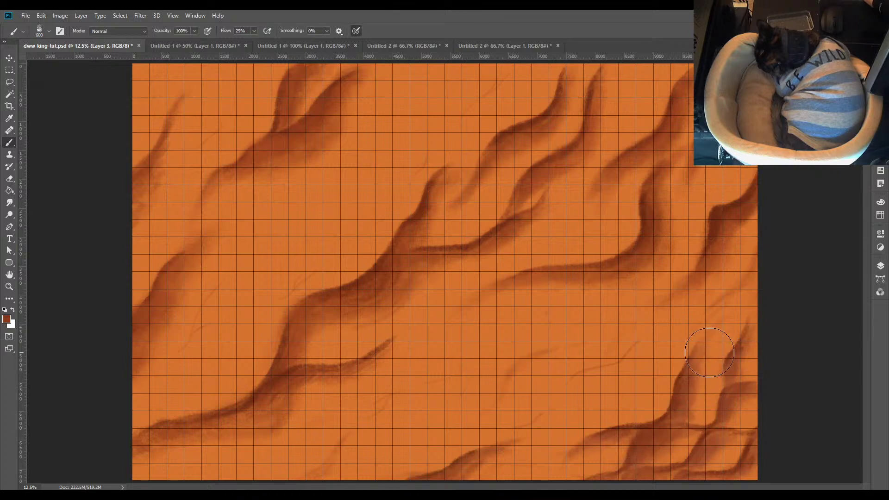
Reduce the Eraser to 125 px and erase a gap separating the short ridge from the main ridge in the lower-right dune cluster
key("e")
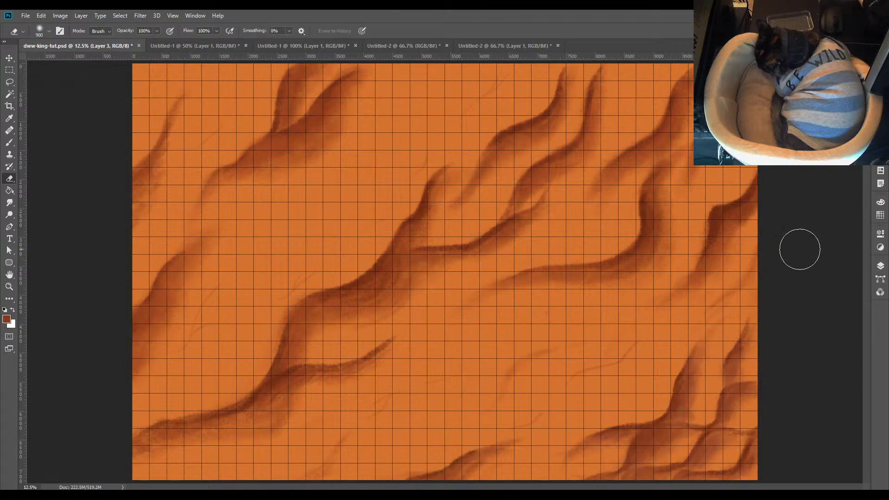
mouse_move(705, 417)
left_mouse_down()
mouse_move(646, 426)
mouse_move(736, 399)
mouse_move(740, 418)
mouse_move(715, 438)
mouse_move(716, 414)
mouse_move(722, 439)
mouse_move(621, 454)
mouse_move(637, 433)
mouse_move(623, 455)
left_mouse_up()
key("bracketleft")
key("bracketleft")
key("bracketleft")
key("bracketleft")
key("bracketleft")
key("bracketleft")
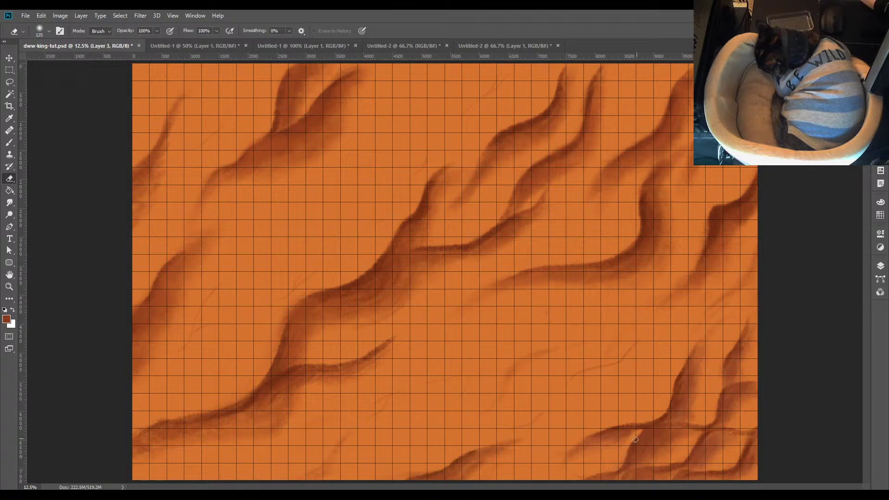
mouse_move(636, 440)
left_mouse_down()
mouse_move(668, 411)
mouse_move(666, 397)
mouse_move(612, 478)
left_mouse_up()
left_click_drag(659, 405, 626, 447)
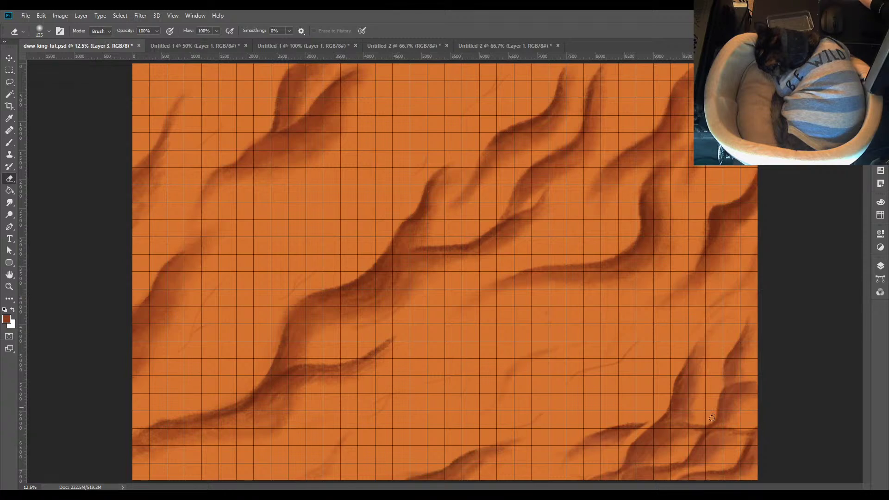
Erase the overlapping shading between the neighbouring ridges near the canvas's lower-right edge
left_click_drag(712, 418, 690, 443)
left_click_drag(730, 383, 750, 352)
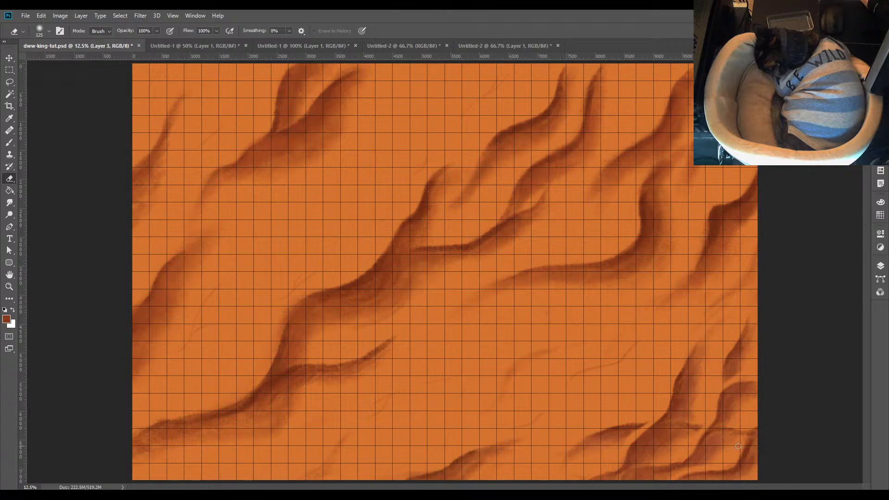
left_click_drag(737, 446, 774, 401)
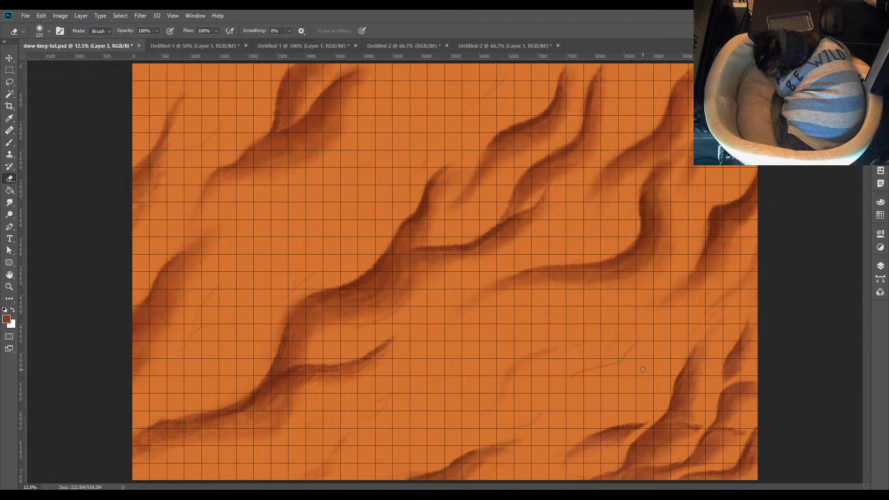
Switch back to the Brush and reduce its size to 175 px
key("b")
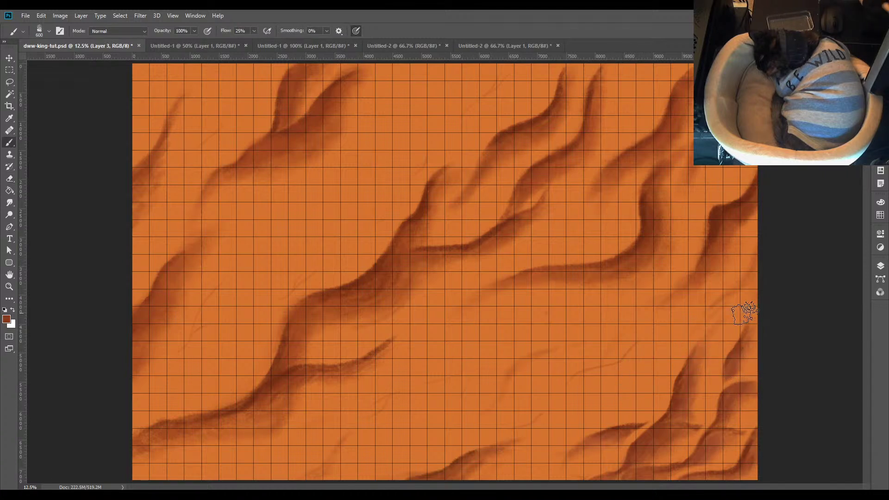
key("bracketleft")
key("bracketleft")
key("bracketleft")
key("bracketleft")
key("bracketleft")
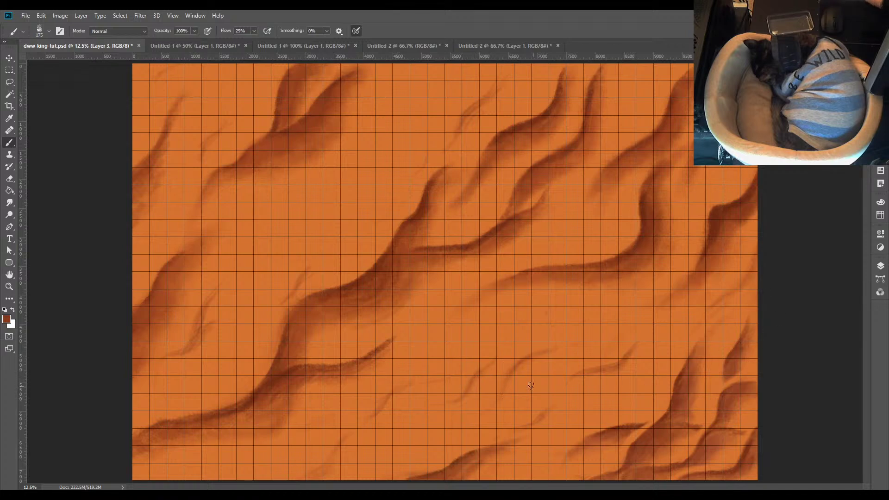
Sample a light sand orange from the Untitled-2 dune photo and brighten it to #e99559 as the foreground colour
left_click(390, 45)
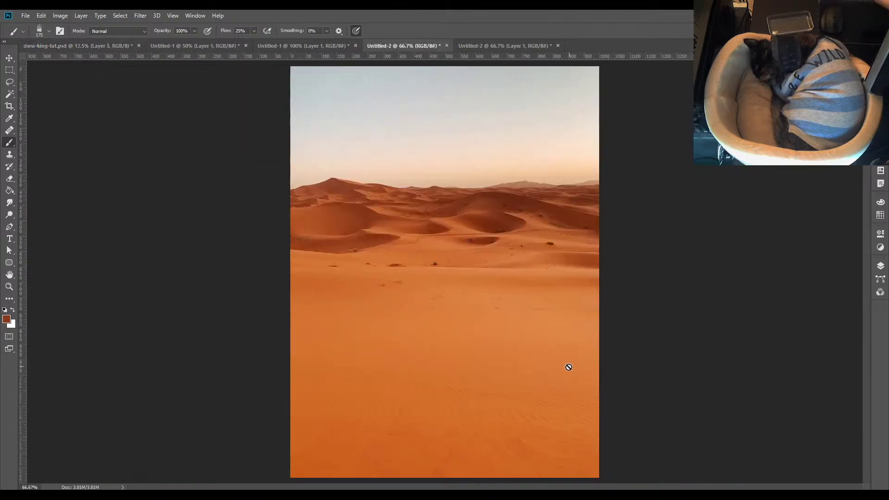
left_click(7, 320)
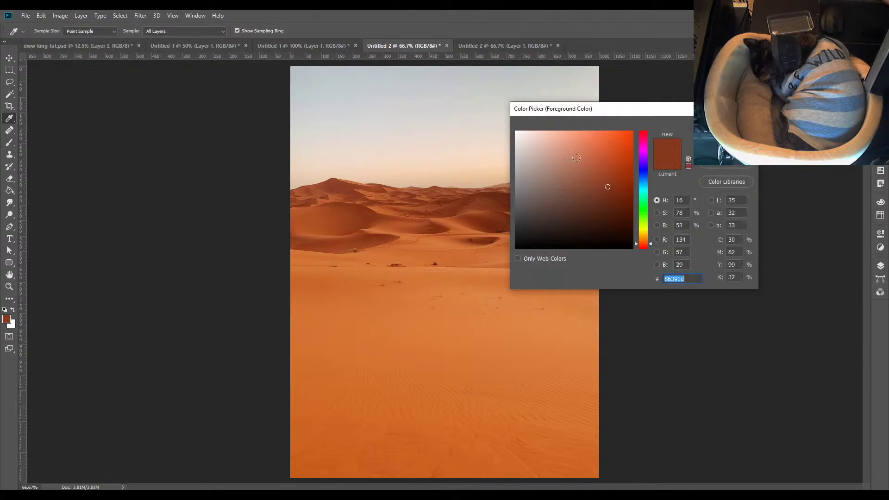
left_click_drag(607, 116, 171, 288)
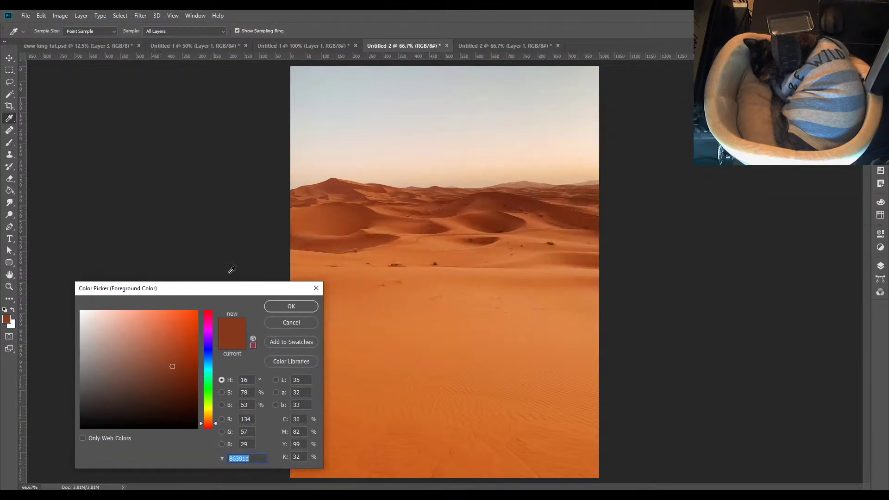
left_click(516, 268)
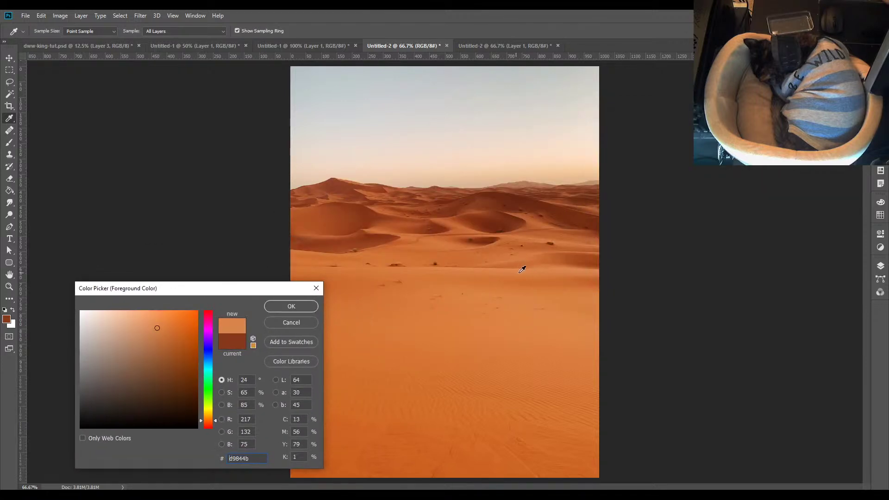
left_click(583, 266)
left_click(296, 305)
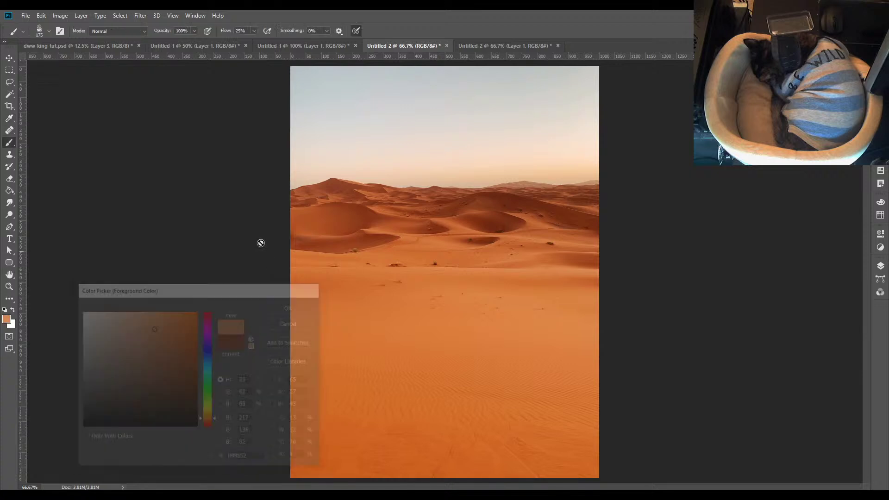
key("b")
left_click(7, 318)
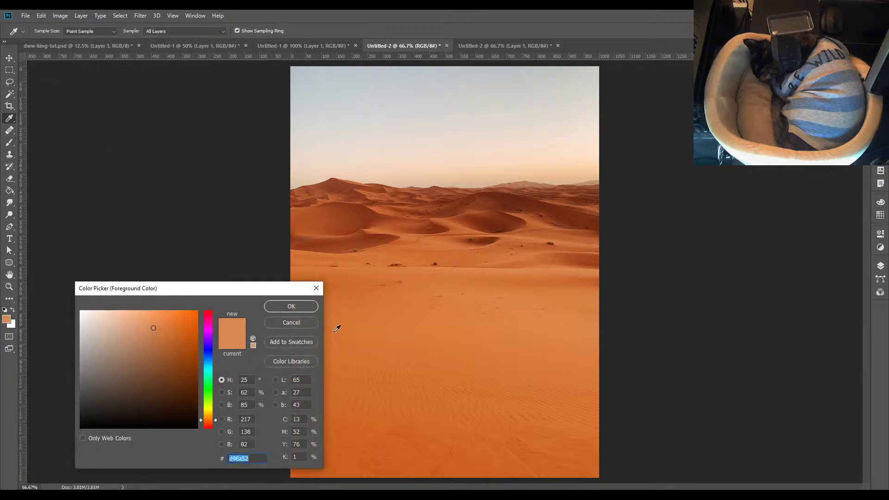
left_click(153, 321)
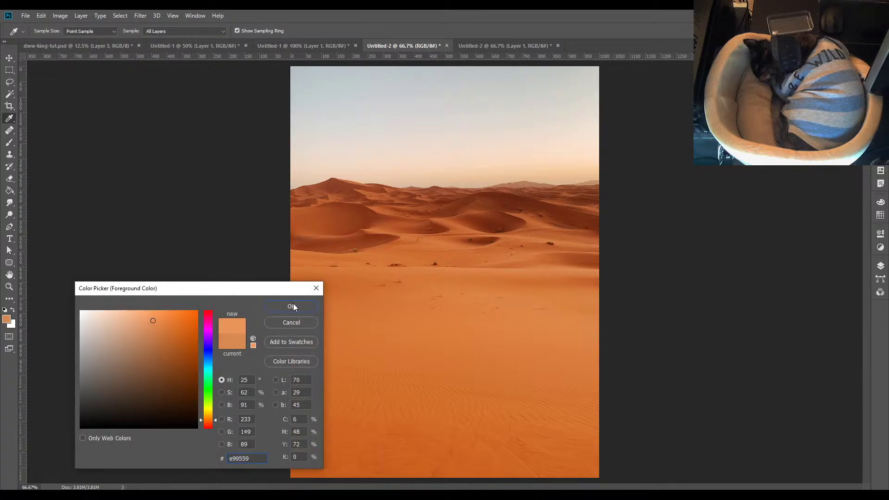
left_click(293, 306)
Return to dww-king-tut.psd and paint light highlights along the crests of the right-hand ridges and the short lower-middle ridges
left_click(88, 45)
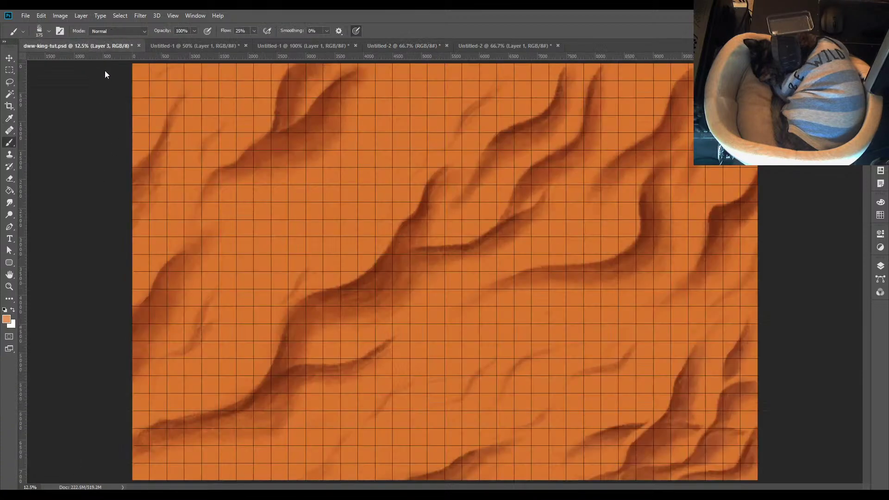
left_click(880, 267)
left_click(855, 230)
left_click_drag(709, 217, 701, 237)
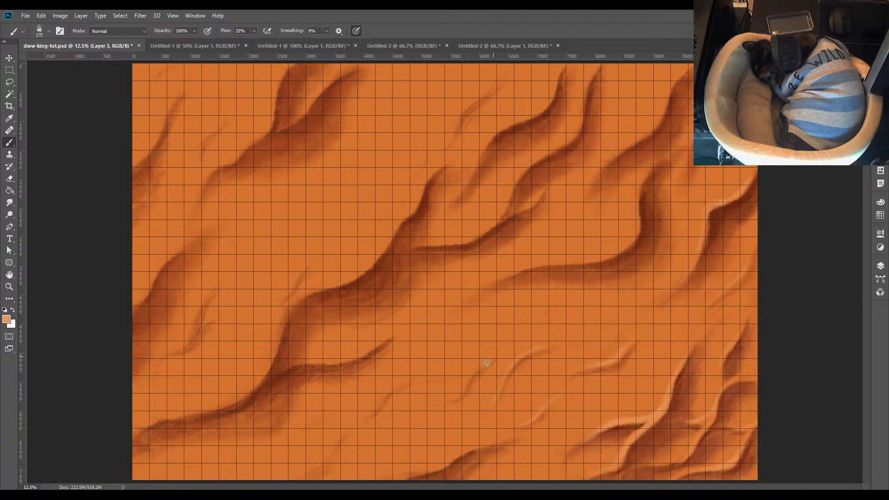
left_click_drag(475, 371, 460, 392)
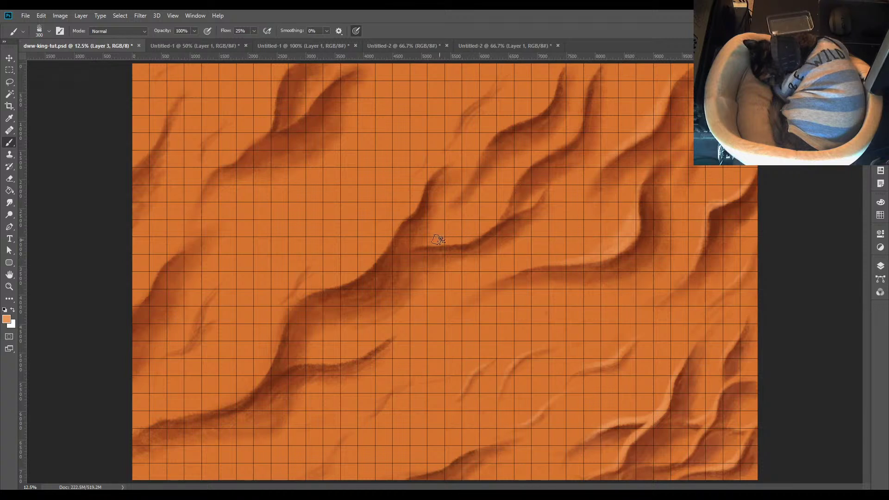
Try darker foreground colours for the highlights, including #cf824b and the browner #b25818
left_click(6, 319)
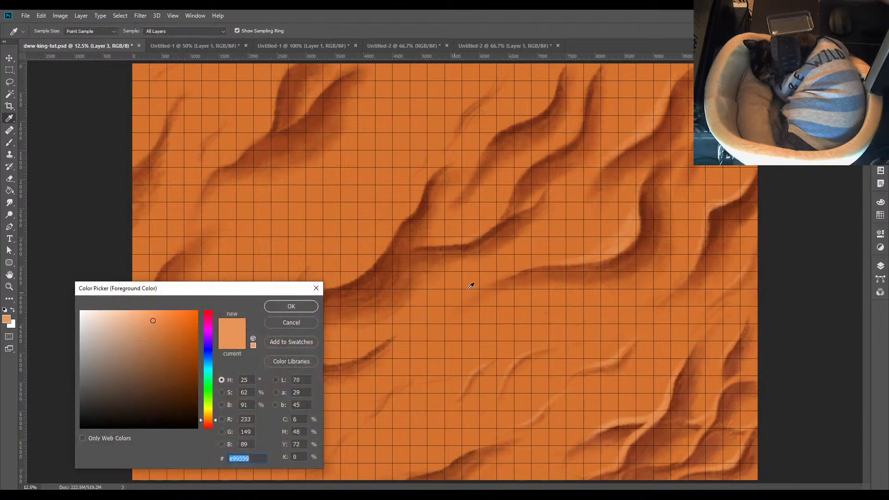
left_click(155, 332)
left_click(292, 307)
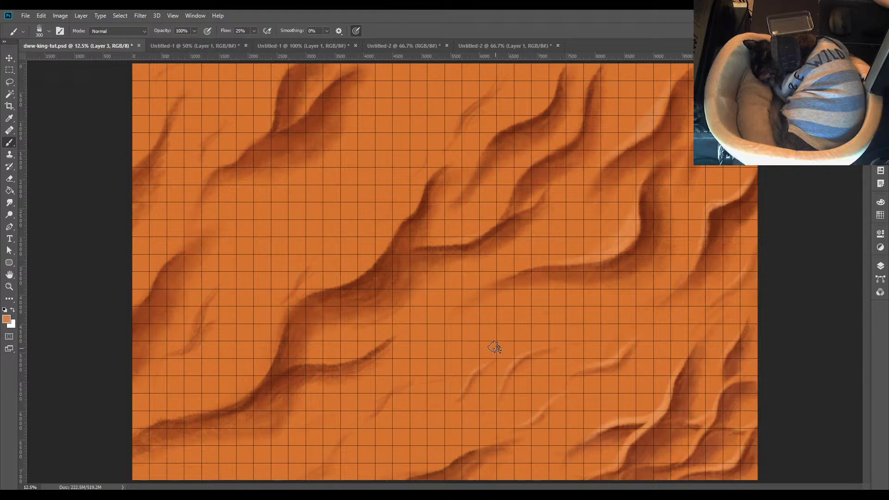
left_click(7, 319)
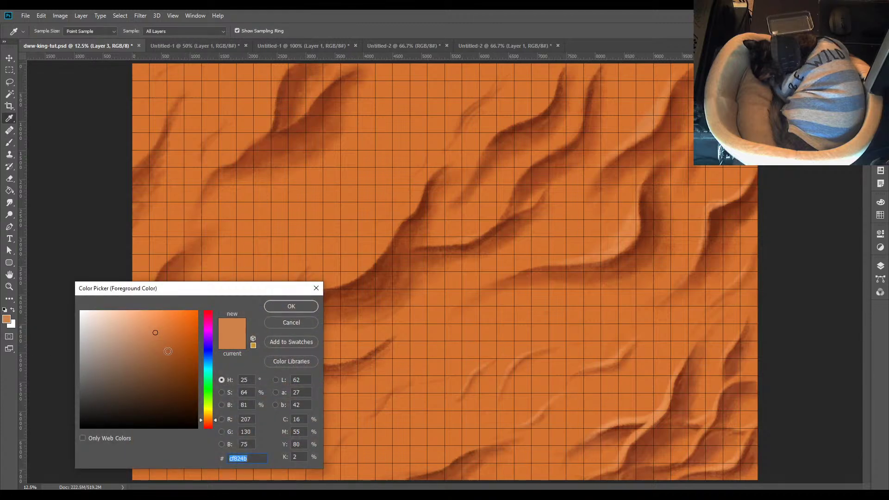
left_click(313, 303)
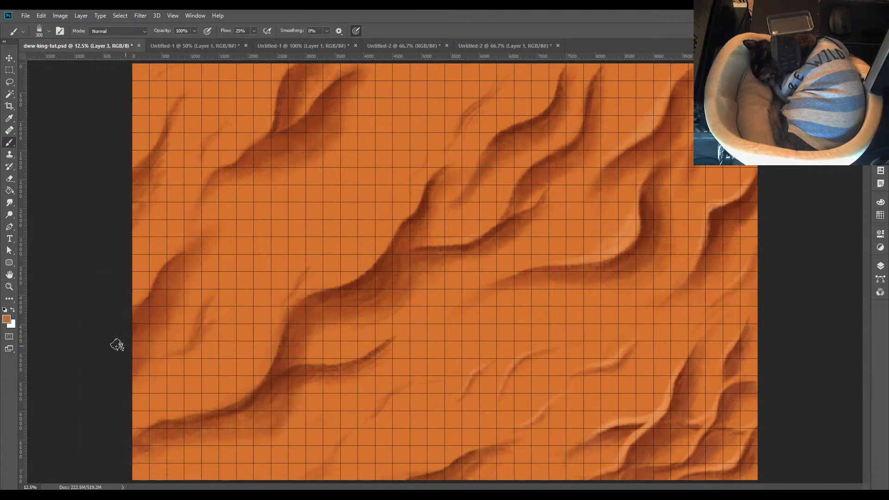
left_click(8, 319)
left_click(182, 346)
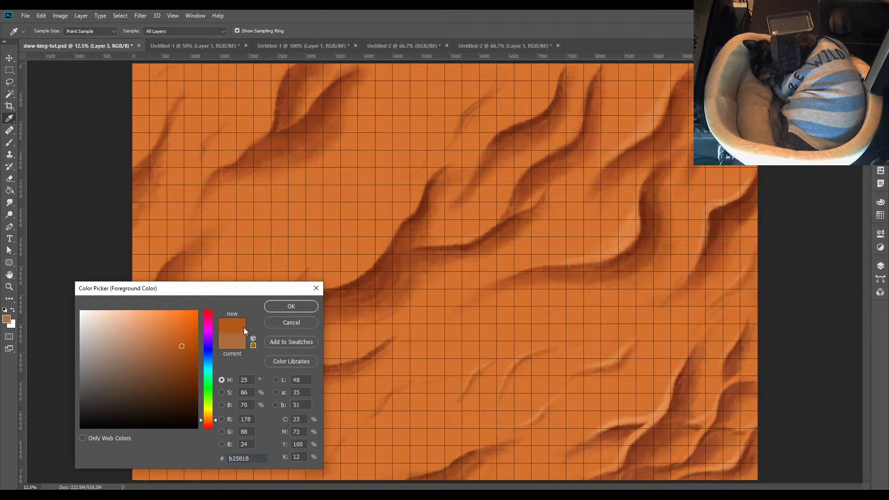
left_click(292, 306)
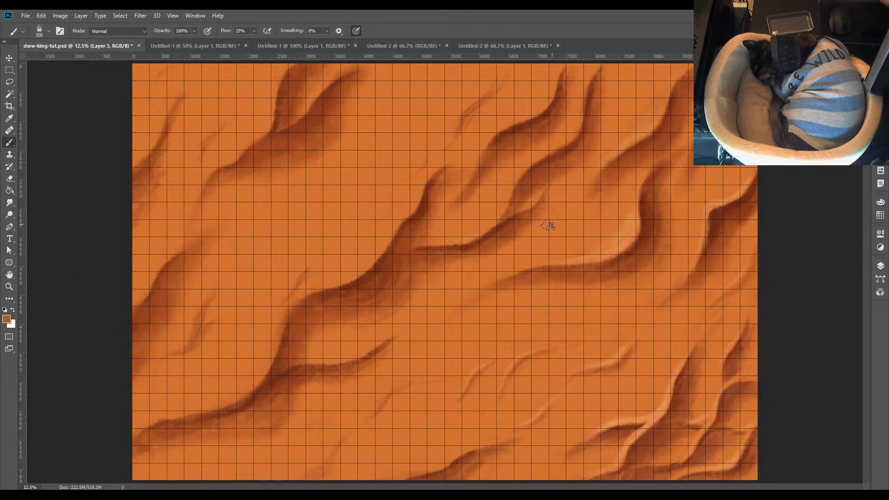
Sample the base sand orange from the painting and brighten it to #ed853f as the foreground colour
left_click(7, 319)
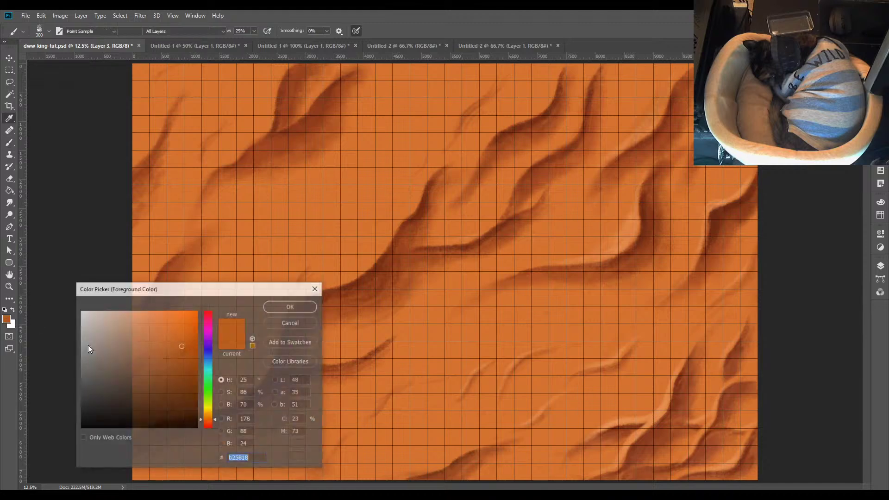
left_click(628, 87)
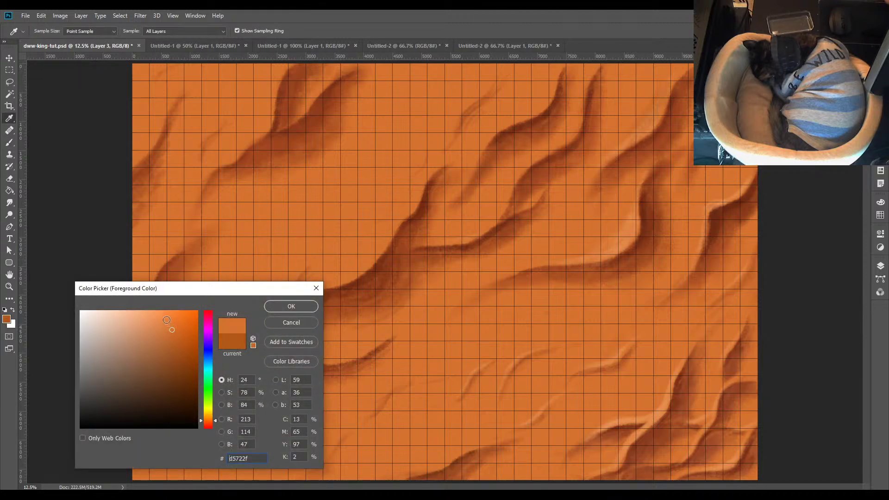
left_click(291, 306)
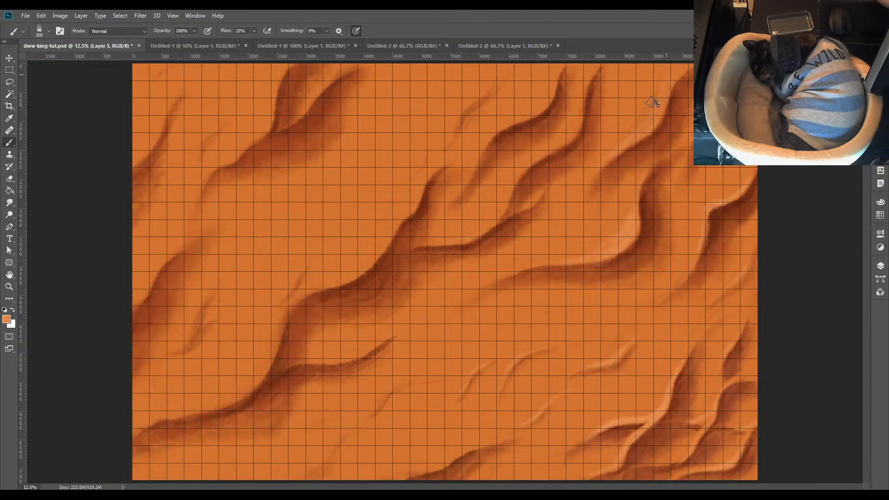
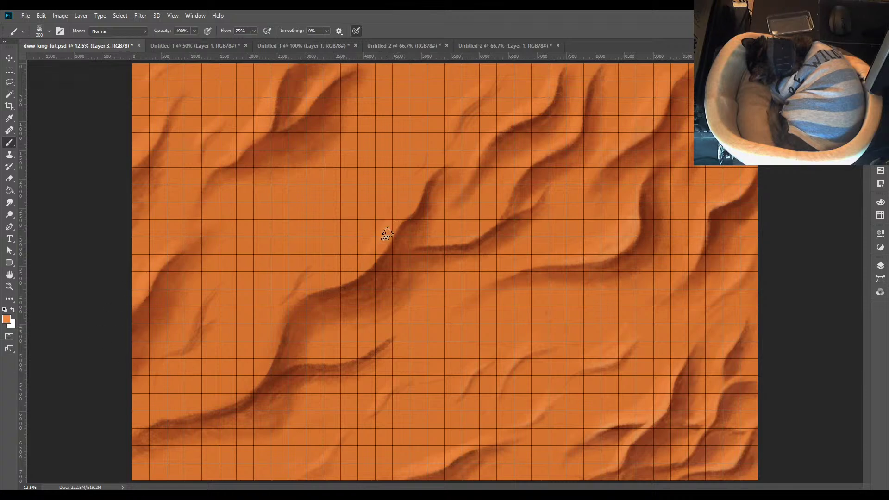
Paint a highlight along the upper side of the long central ridge, enlarging the brush to 700 px to broaden it
mouse_move(386, 234)
left_mouse_down()
mouse_move(364, 264)
mouse_move(275, 312)
mouse_move(274, 347)
mouse_move(234, 398)
mouse_move(111, 443)
left_mouse_up()
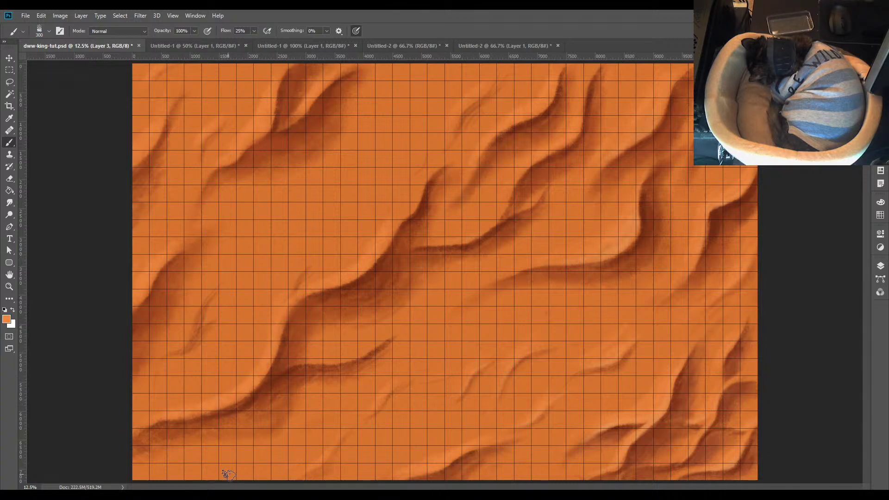
key("bracketright")
key("bracketright")
key("bracketright")
key("bracketright")
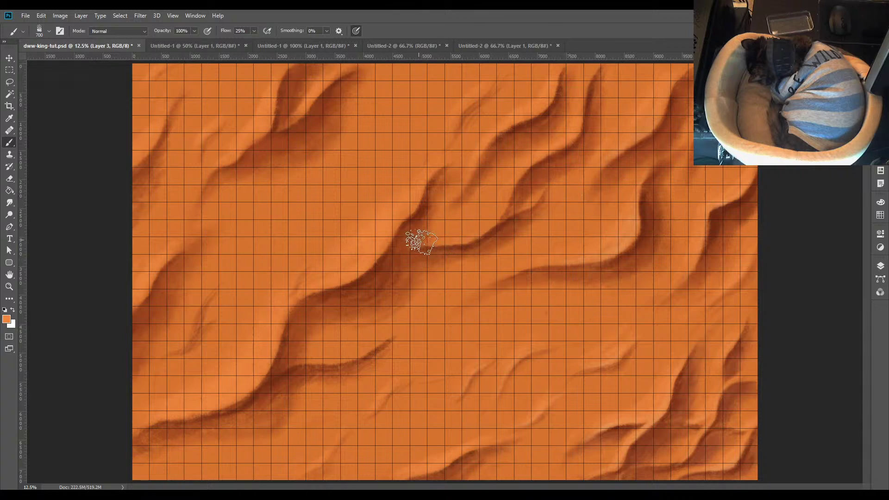
Reduce the brush to 400 px and paint soft highlights above the smaller ridges and side branches
key("bracketleft")
key("bracketleft")
key("bracketleft")
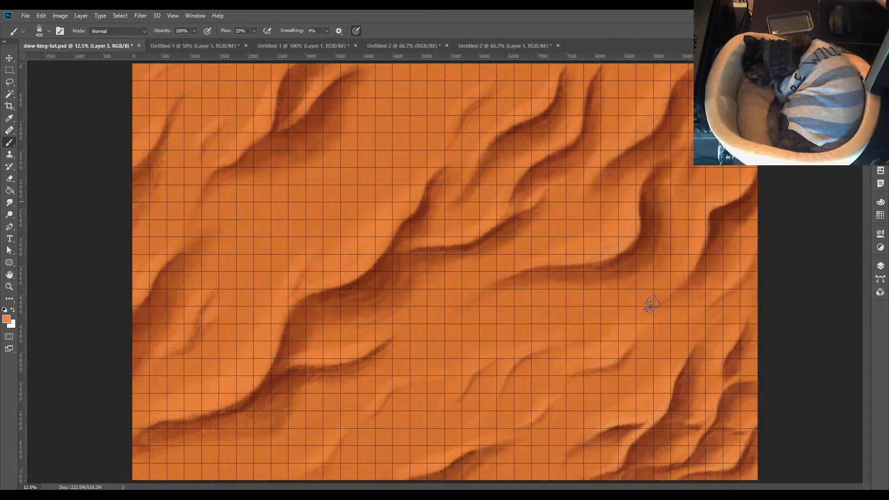
right_click(486, 323)
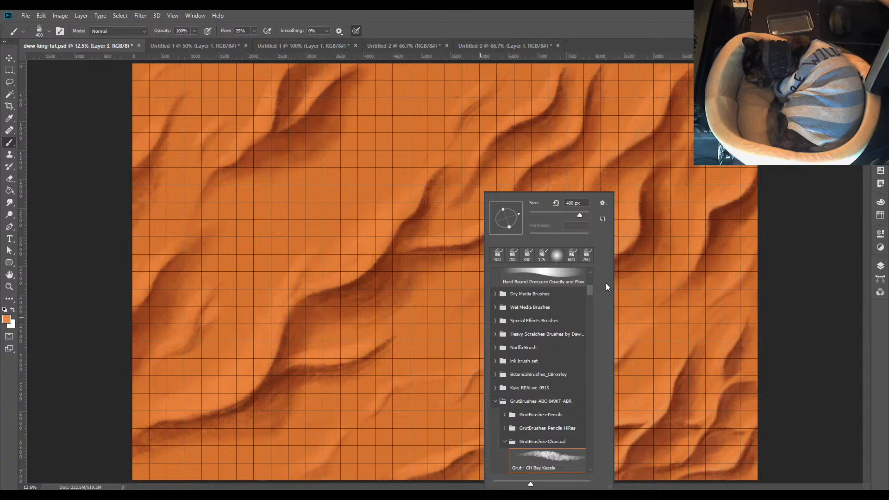
left_click(801, 227)
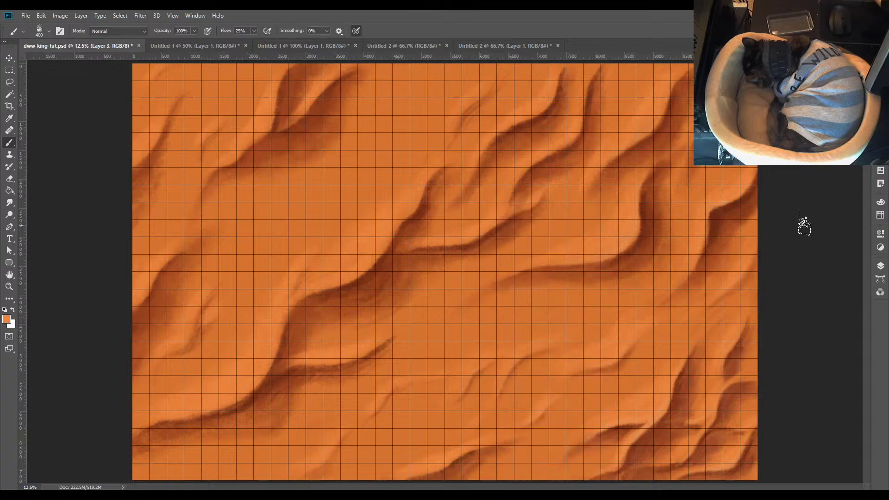
Lighten the foreground colour to a pale peach orange and paint thin 125 px highlights along the ridge crests
left_click(6, 320)
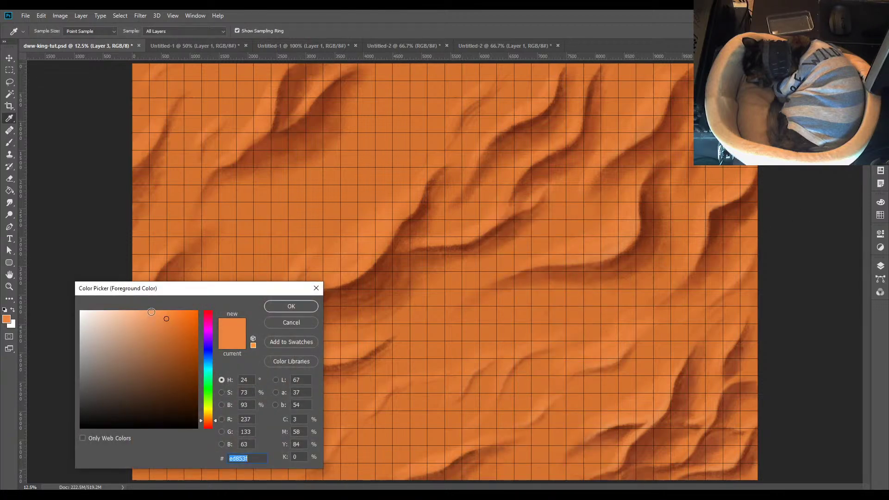
left_click(143, 314)
left_click(292, 307)
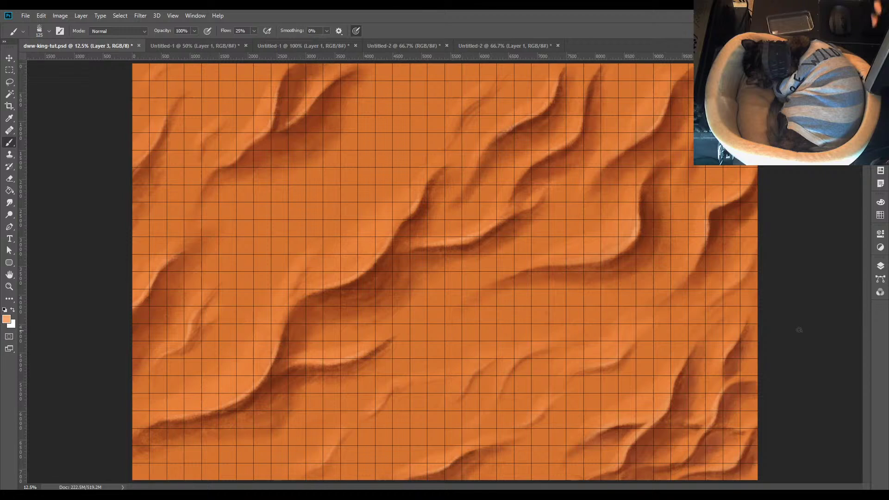
key("ctrl+b")
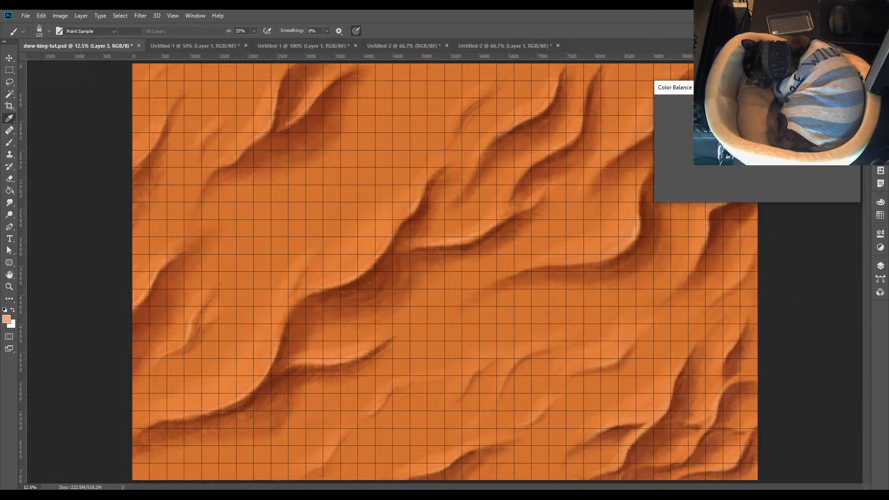
key("d")
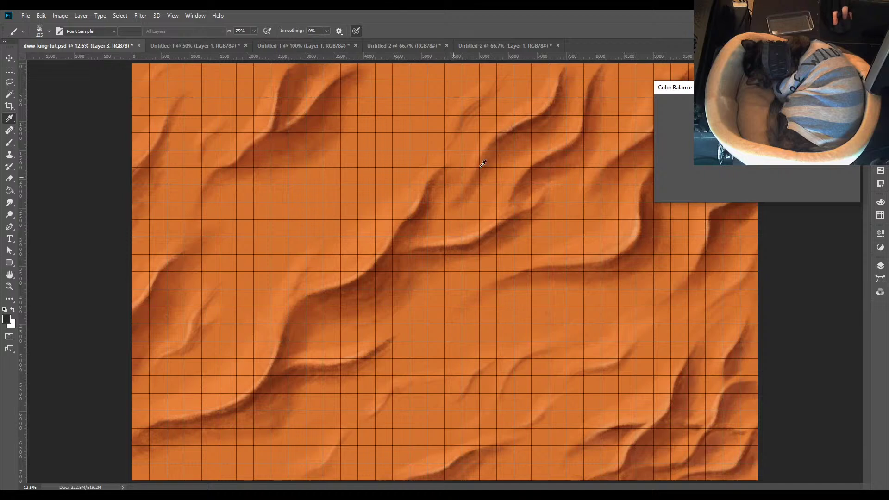
key("Escape")
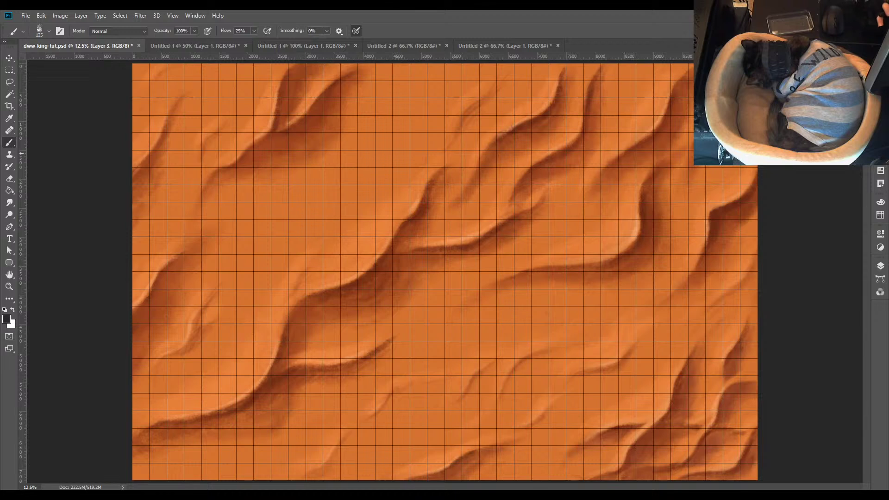
Save the painting, and set the foreground colour to #fa9754 by brightening an orange sampled beside the central ridge
key("ctrl+s")
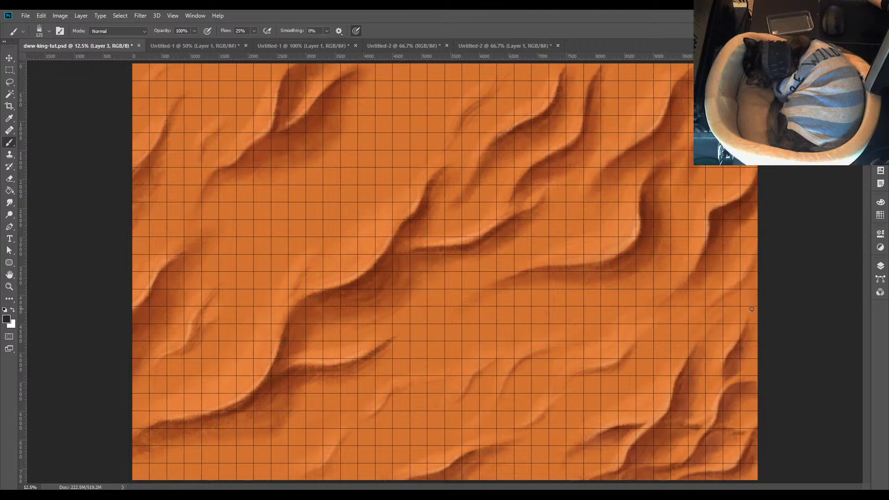
left_click(6, 320)
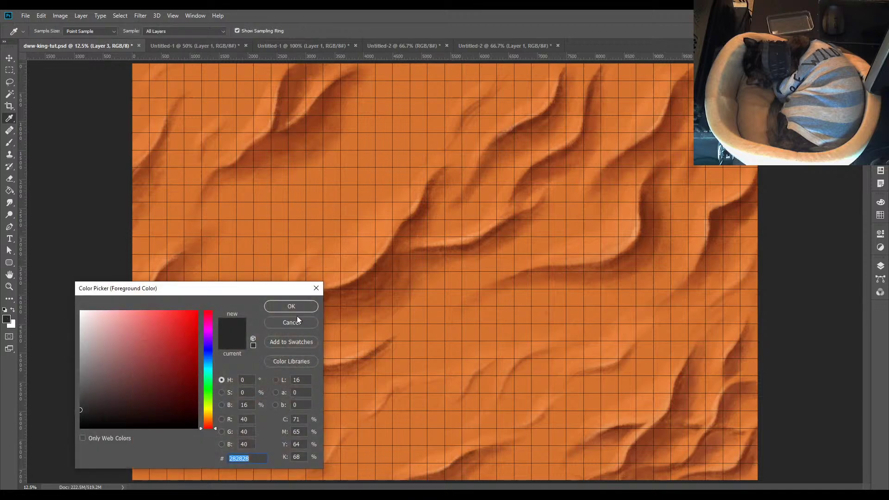
left_click(355, 277)
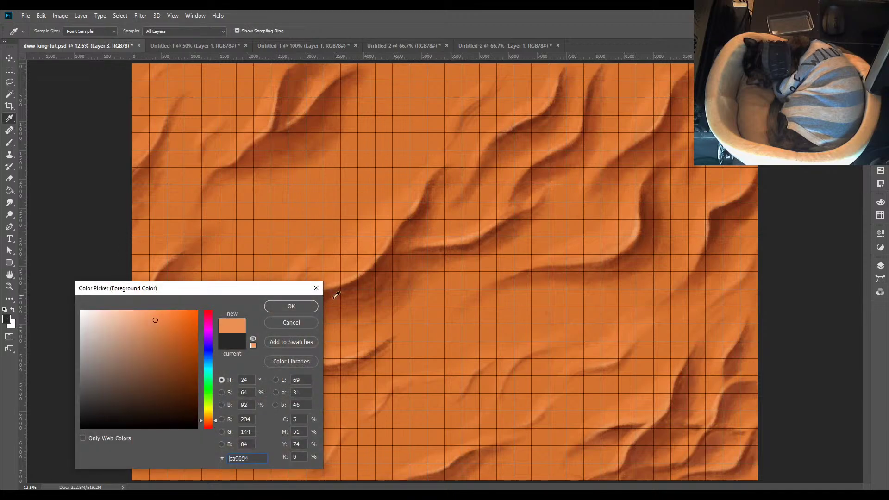
left_click(156, 320)
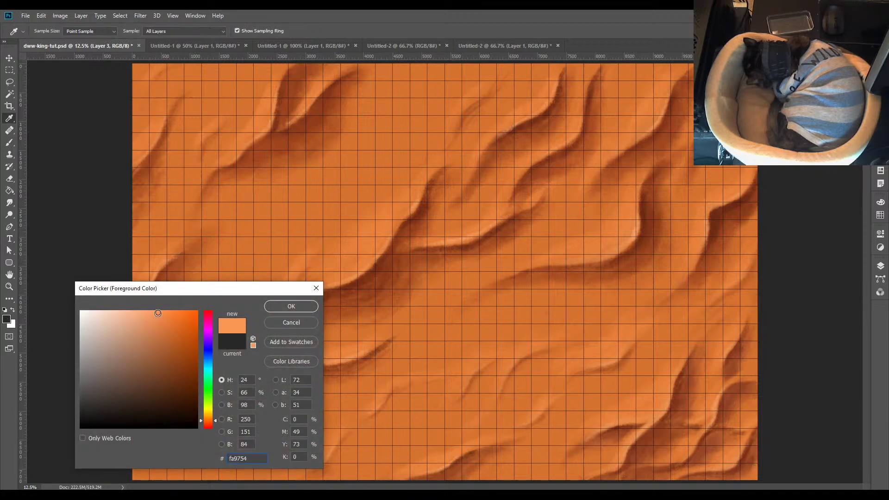
left_click(291, 306)
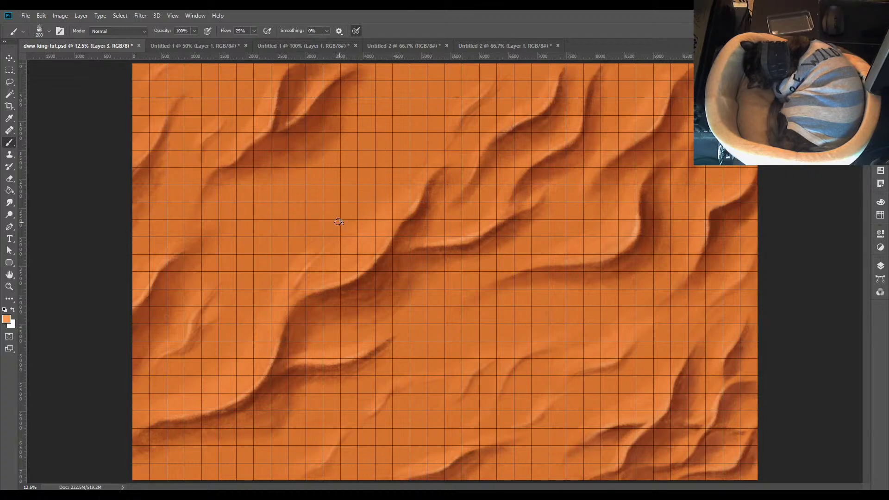
Enlarge the brush to 500 px and paint broad soft highlights across the open sand above and below the central ridge
key("bracketleft")
key("bracketleft")
key("bracketleft")
key("bracketright")
key("bracketright")
key("bracketright")
key("bracketright")
key("bracketright")
key("bracketright")
key("bracketright")
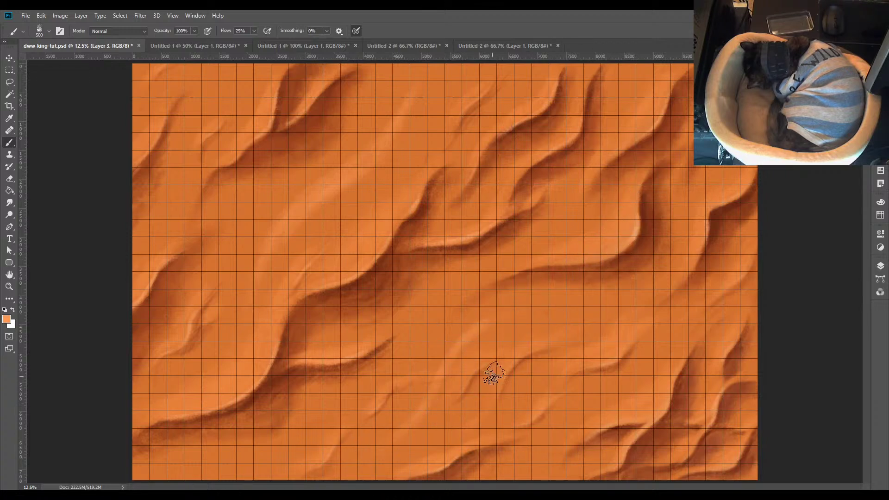
Sample a mid orange from the sand above the central ridge and broaden the open-sand highlights with an 800 px brush
left_click(6, 319)
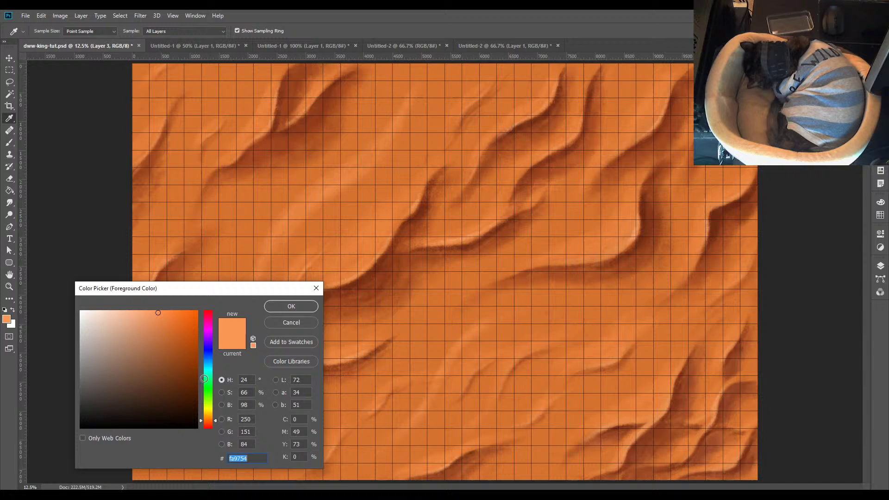
left_click(359, 207)
left_click(292, 307)
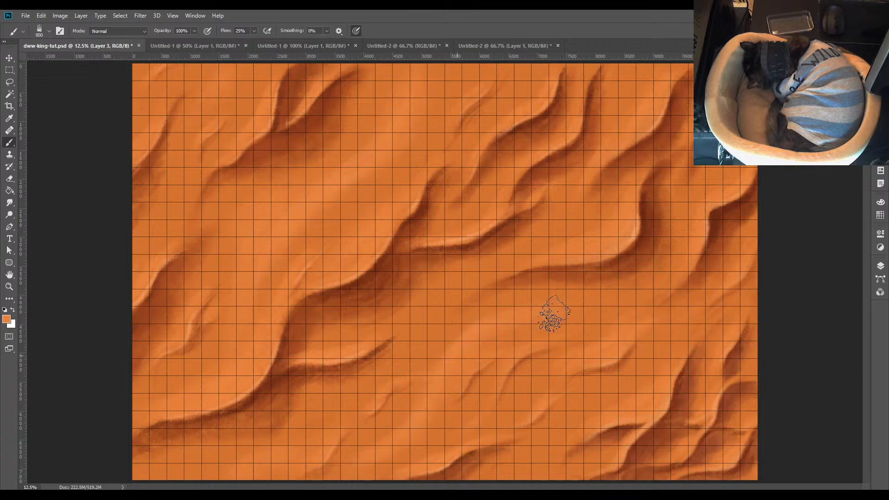
Sample the dark brown #772e14 from the shaded edge of the central ridge as the foreground colour
left_click(6, 319)
left_click(362, 289)
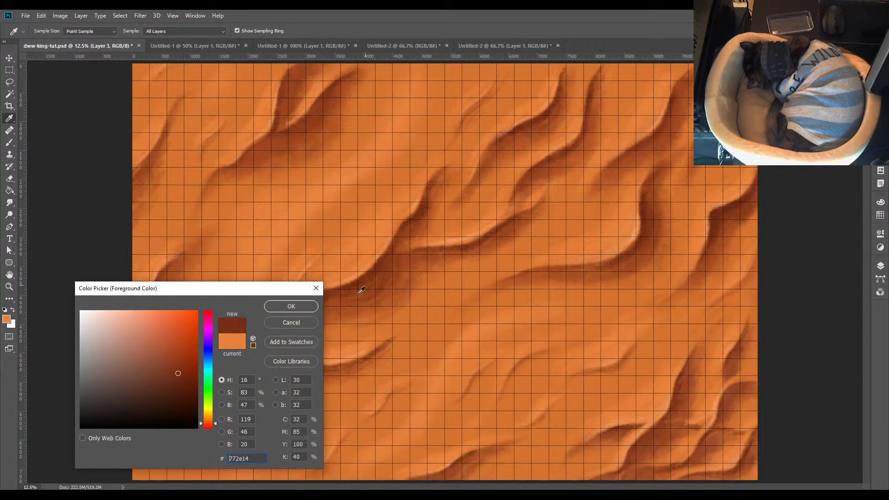
left_click(298, 306)
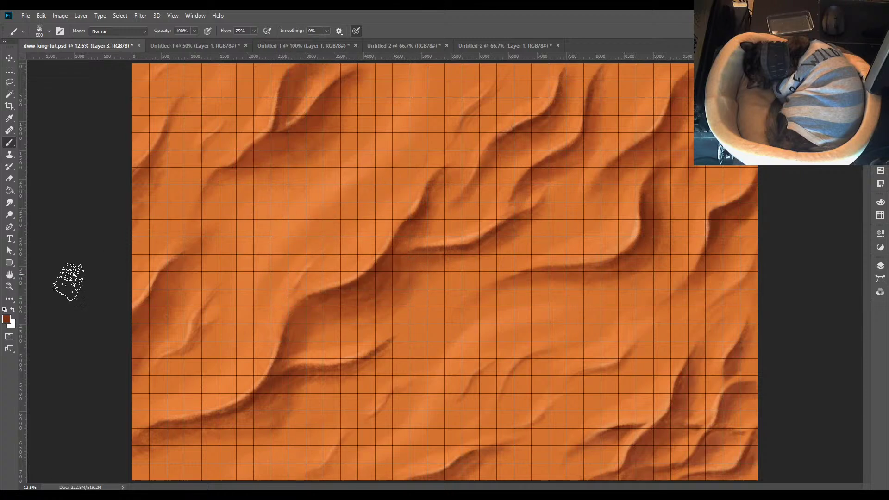
Set the foreground colour to the reddish brown #a44823 sampled from the desert photo's dunes, and softly shade beneath the broad highlights
left_click(487, 46)
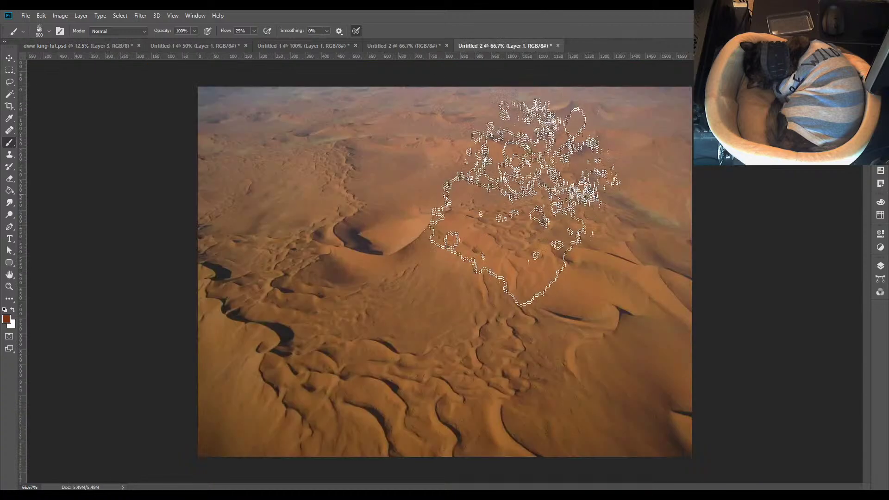
left_click(408, 46)
left_click(7, 320)
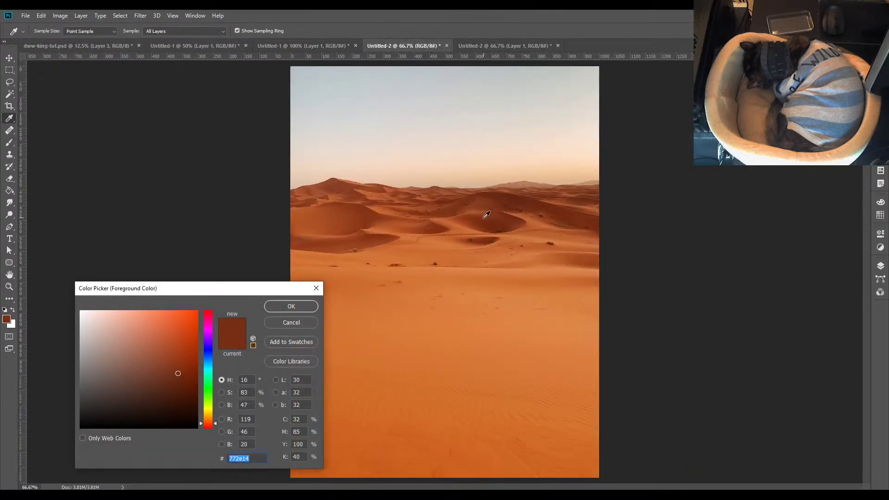
left_click(466, 220)
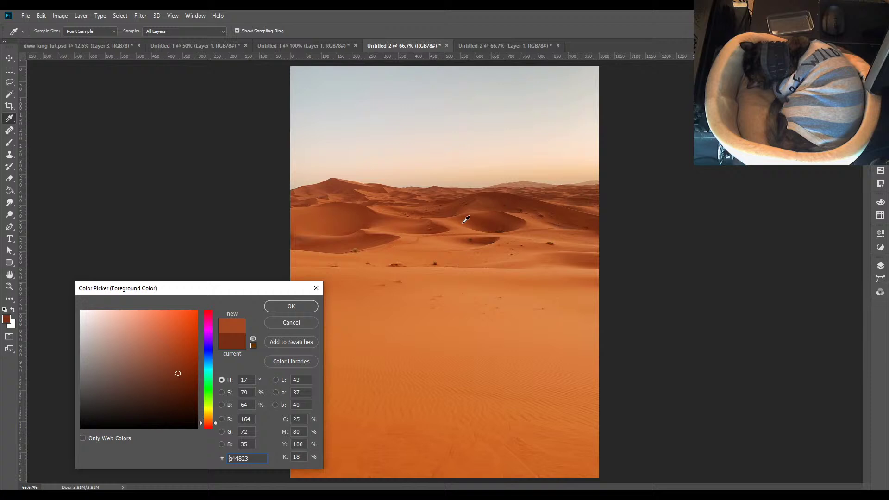
left_click(298, 306)
left_click(98, 47)
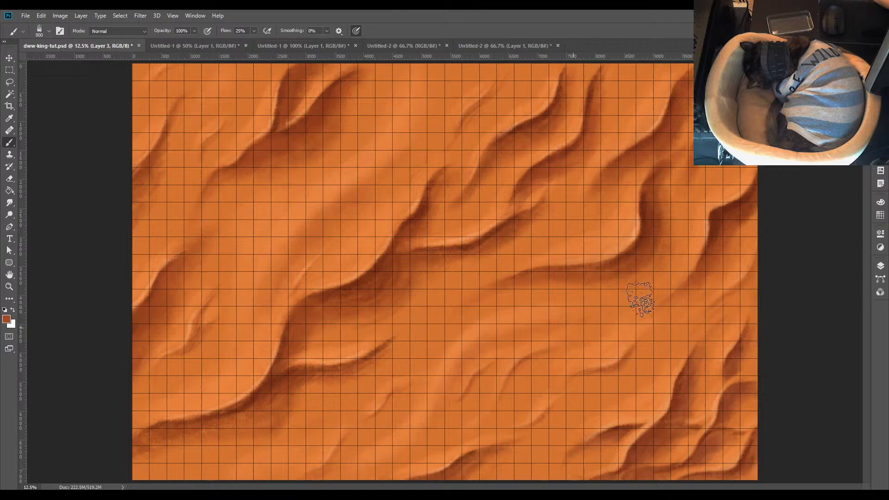
Sample the light orange #e7833f from the lower highlight in the painting and blend the broad dunes with it
left_click(6, 318)
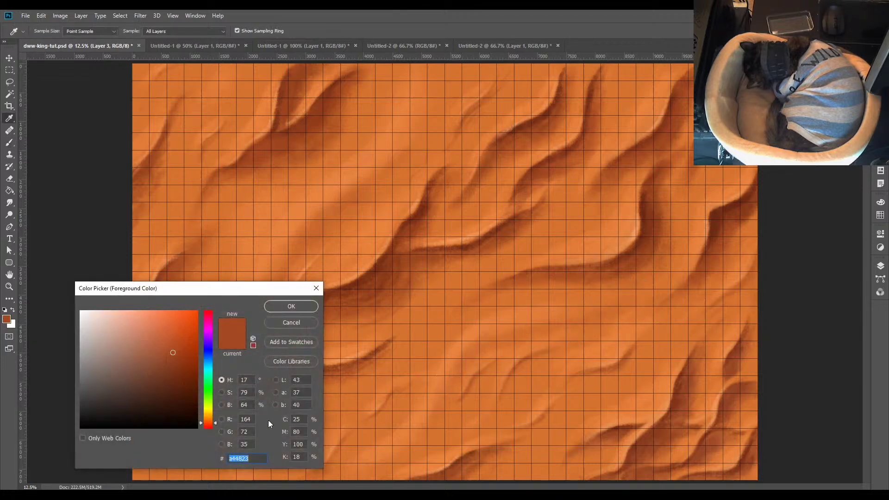
left_click(457, 349)
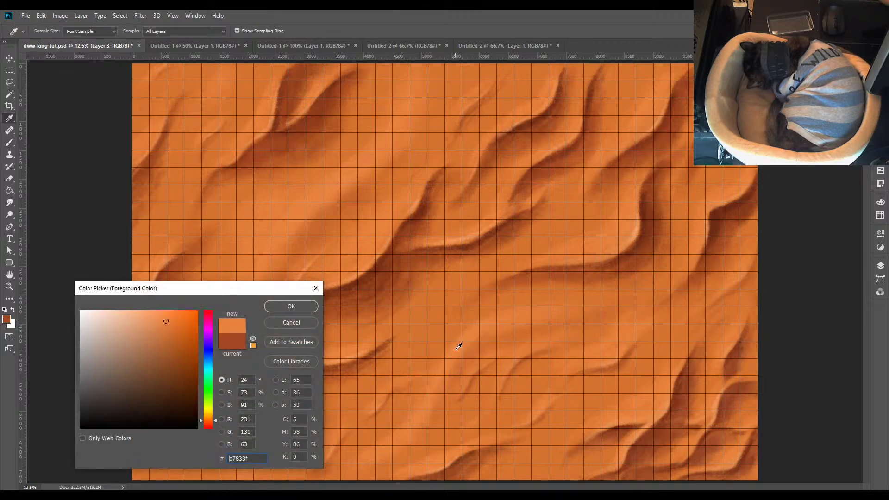
left_click(286, 307)
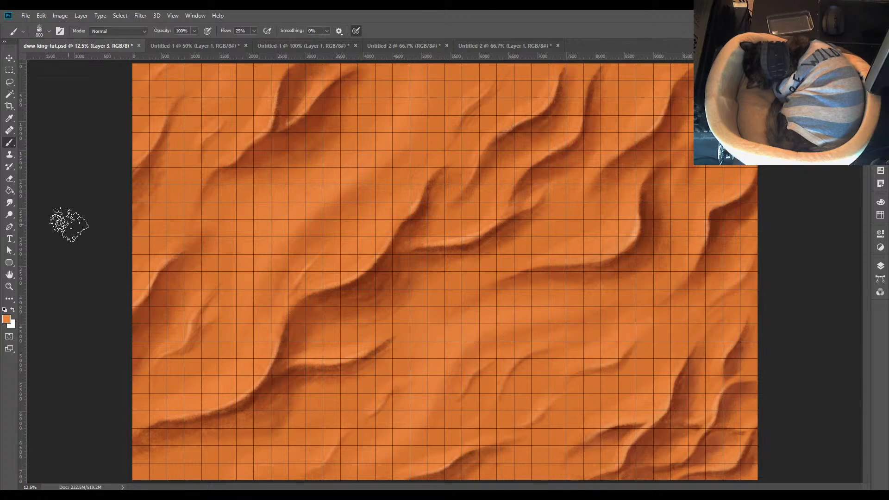
Deselect the painted layer and save the painting
left_click(12, 61)
left_click(89, 177)
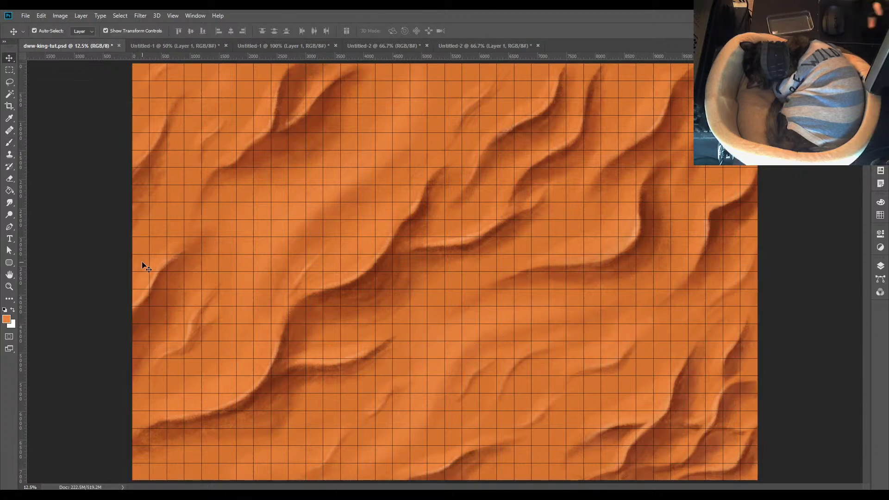
key("ctrl+s")
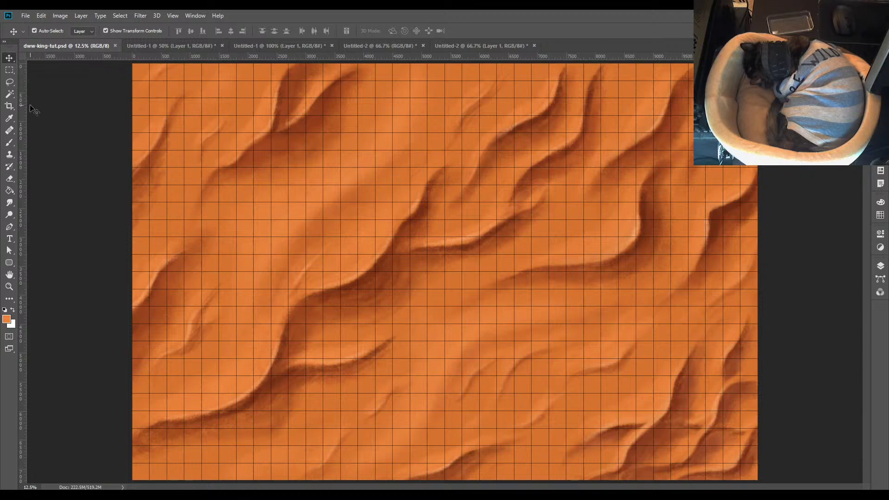
Display the painting's layer stack and examine which layer holds the dune shading
left_click(9, 142)
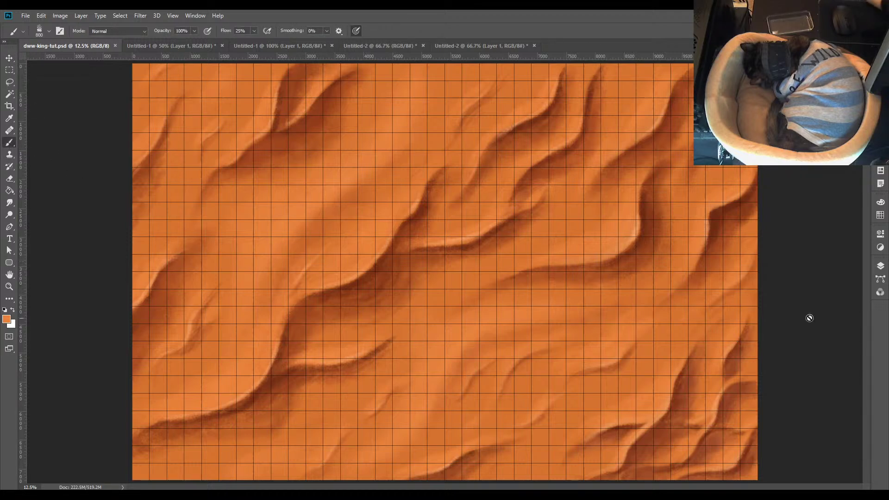
left_click(879, 268)
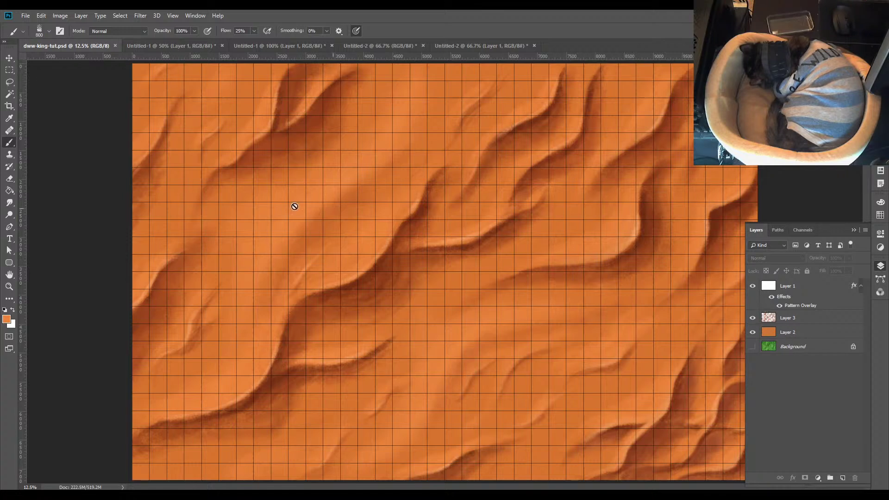
left_click(10, 58)
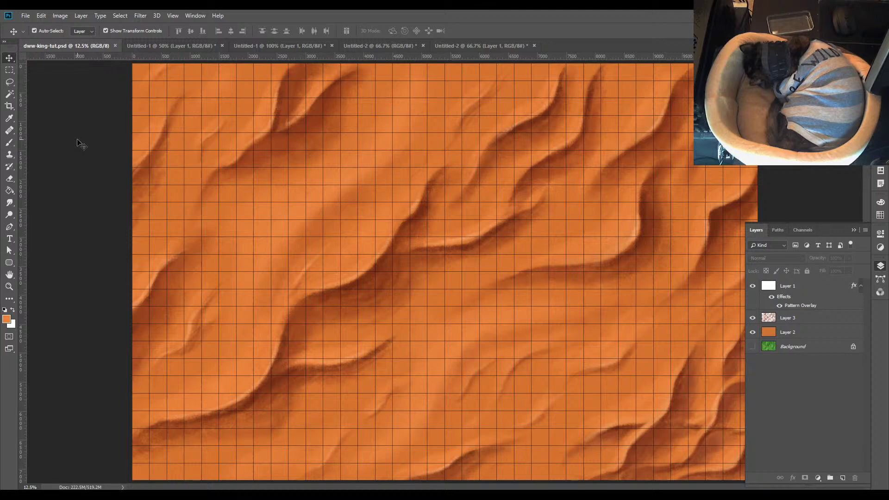
left_click(809, 319)
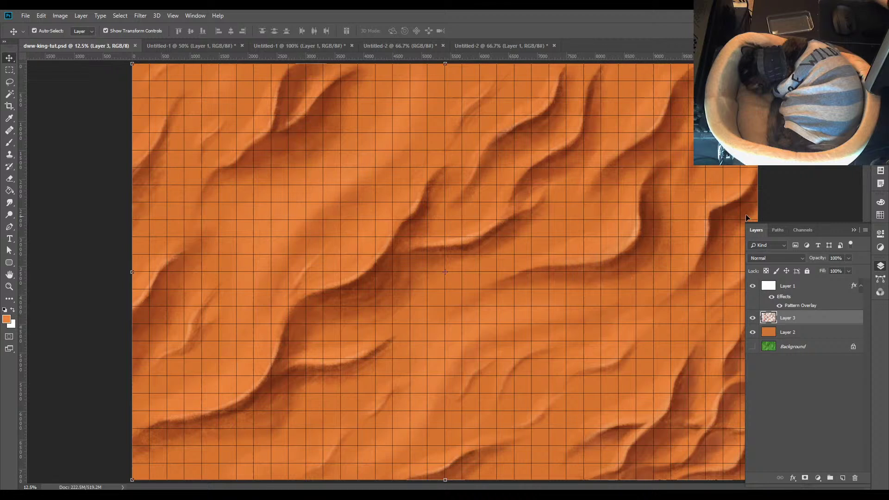
left_click(789, 209)
left_click(805, 317)
left_click(785, 200)
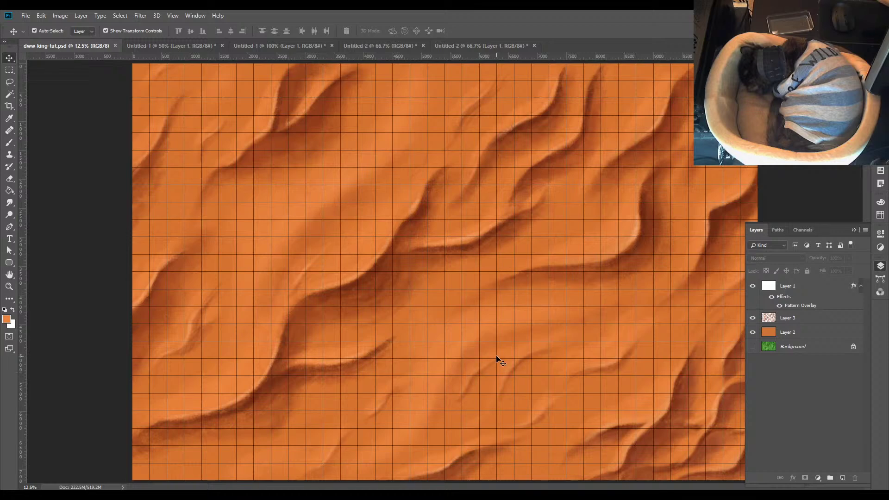
Examine the Tutankhamun mask reference photo and return to the layers of the dune painting
left_click(283, 46)
left_click(203, 45)
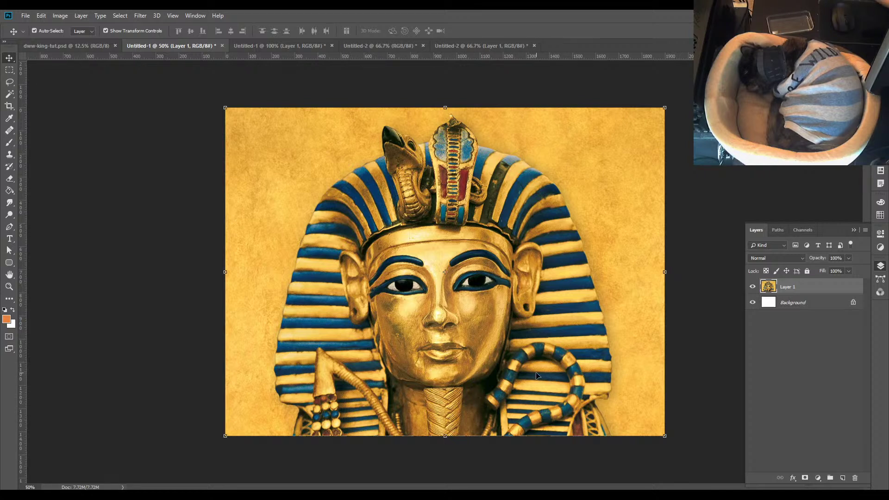
left_click(80, 45)
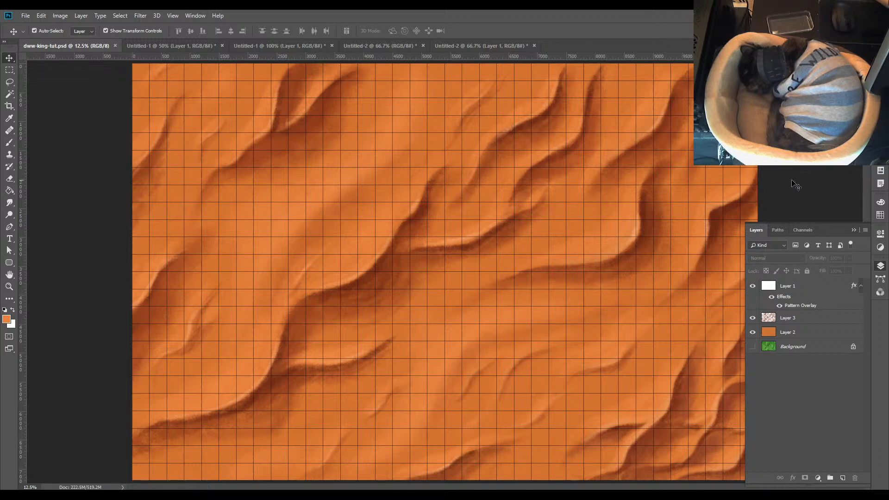
left_click(800, 323)
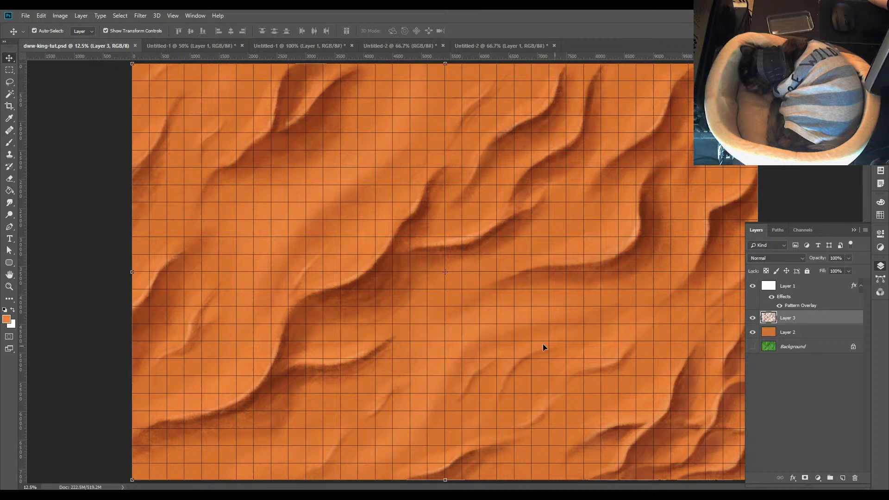
left_click(76, 215)
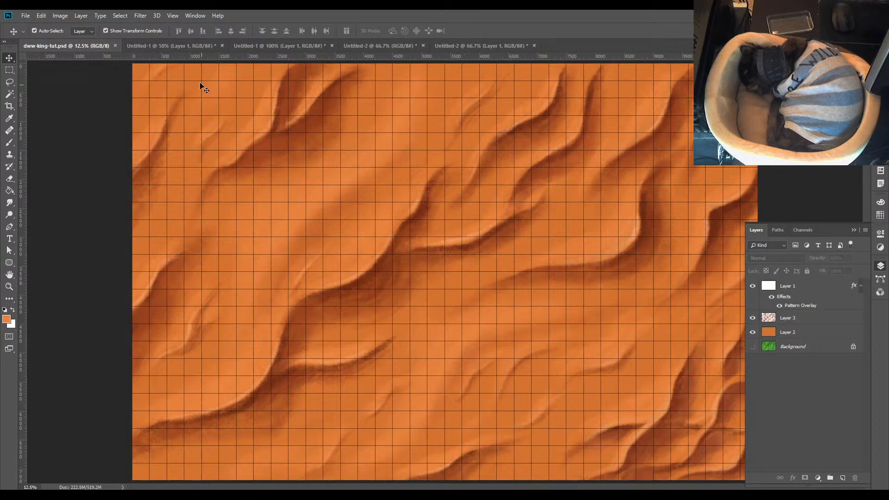
Trace an open four-point path with the Pen tool around the top of the headdress in the mask photo
left_click(181, 45)
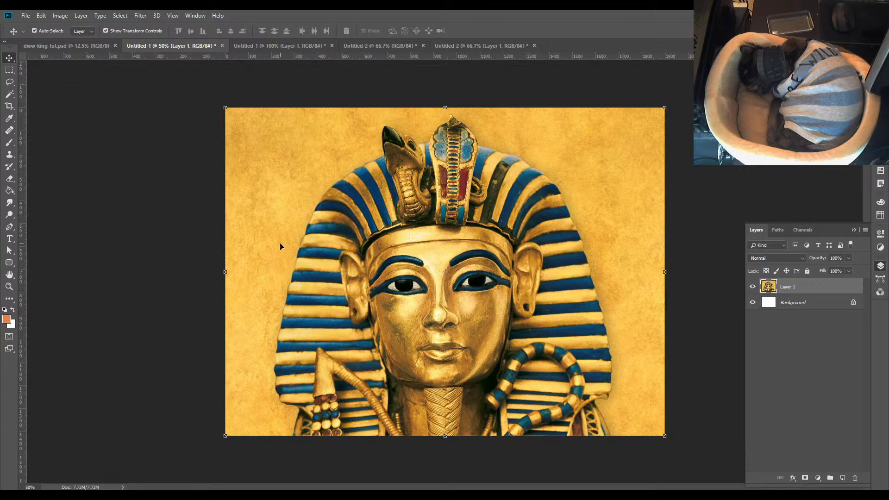
left_click(9, 227)
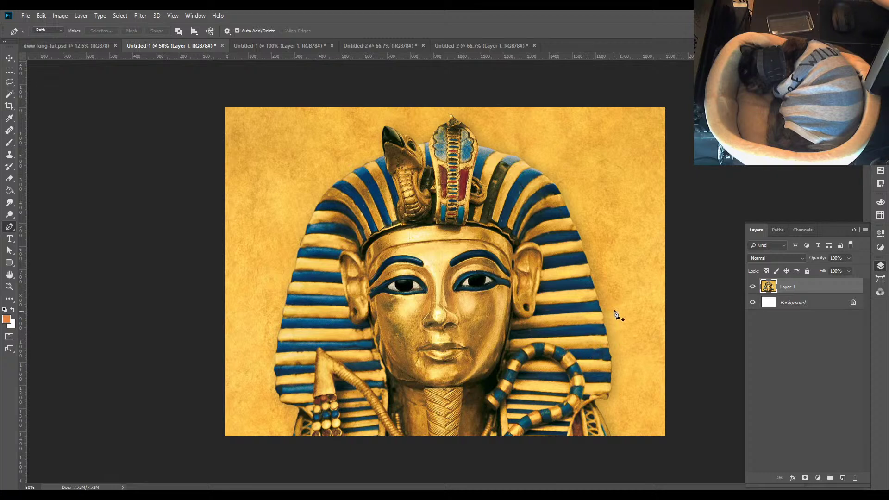
left_click(486, 116)
left_click(432, 111)
left_click(374, 118)
left_click(361, 159)
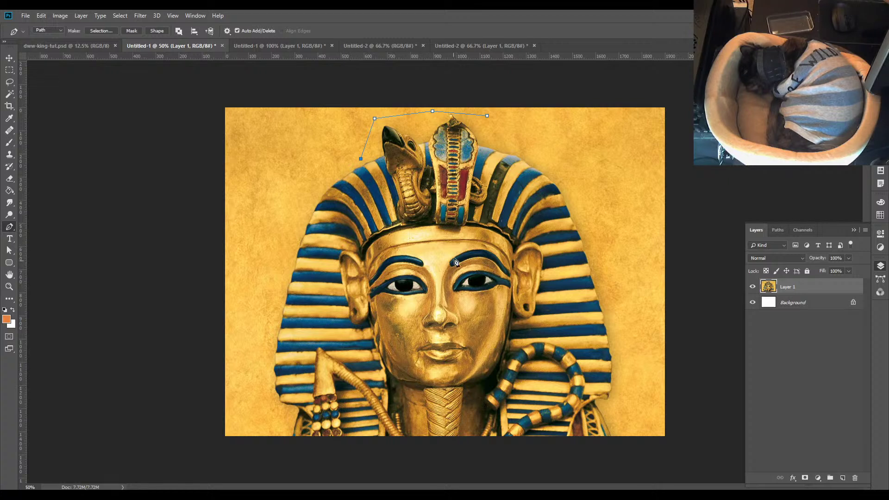
left_click(9, 59)
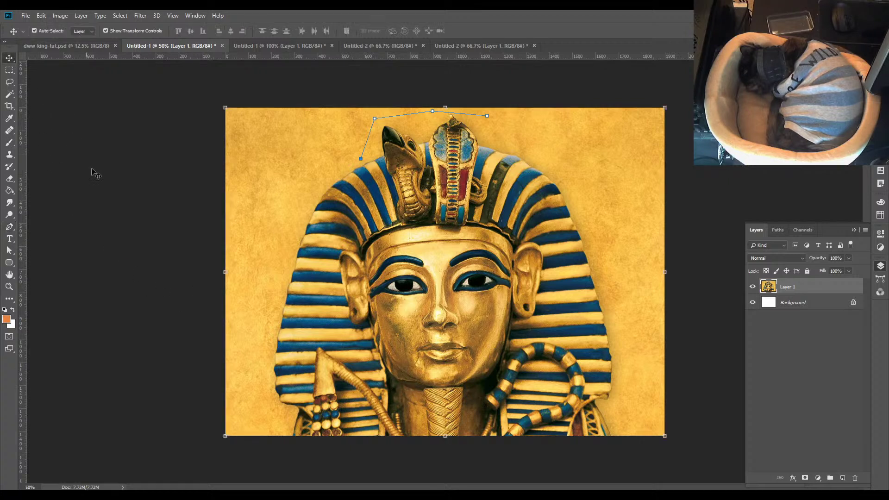
Load the headdress work path as a selection in the mask photo, and clear that selection
left_click(880, 279)
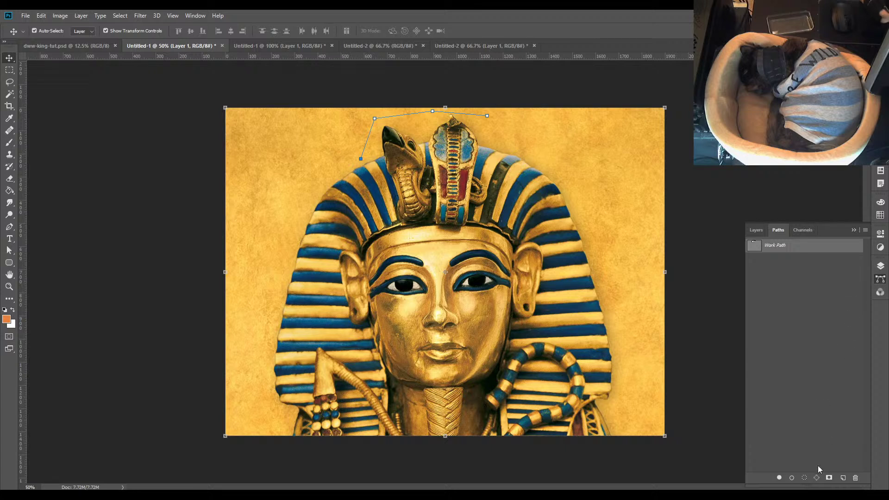
left_click(804, 478)
left_click(829, 440)
left_click(880, 265)
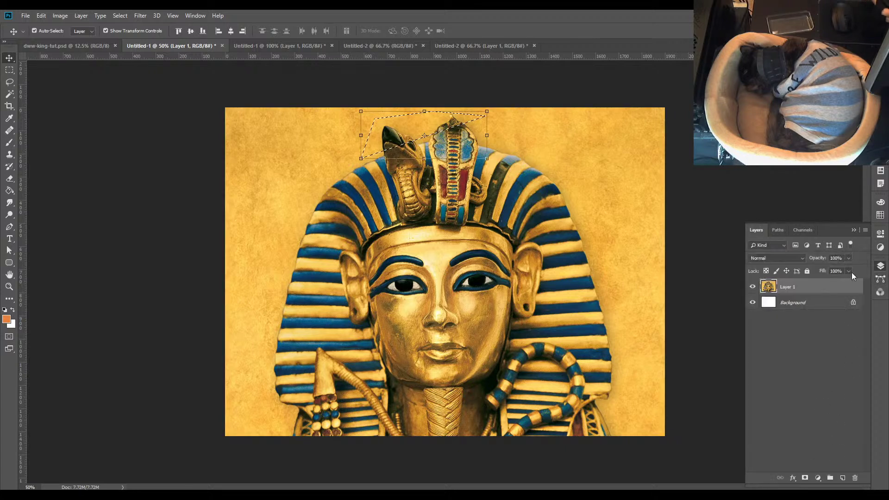
left_click(10, 70)
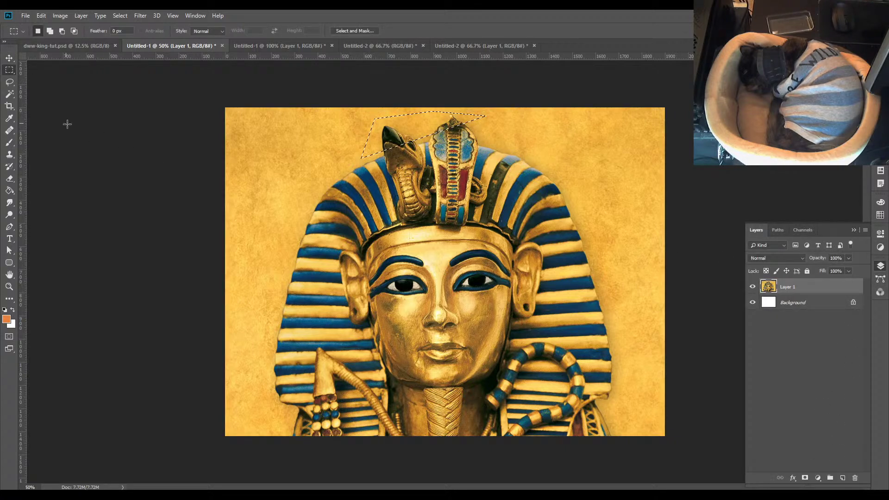
left_click(282, 200)
left_click(10, 58)
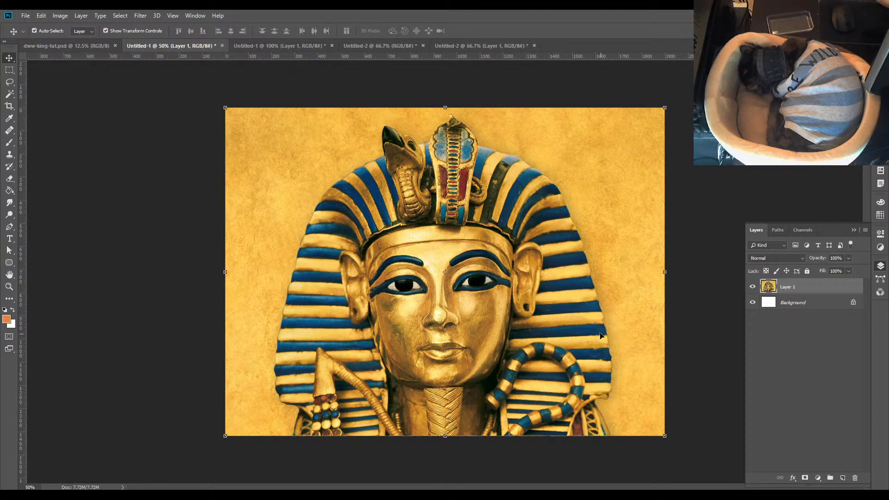
Add a new empty layer directly above Layer 3 in dww-king-tut.psd
left_click(93, 46)
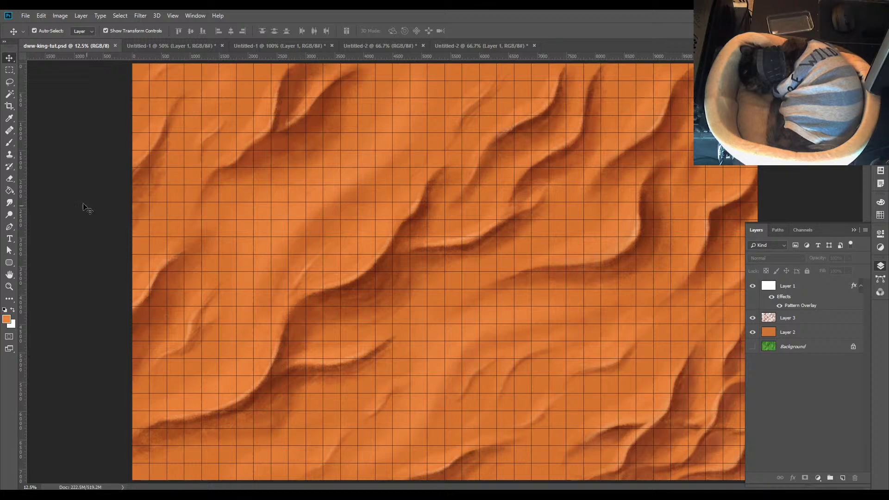
left_click(838, 320)
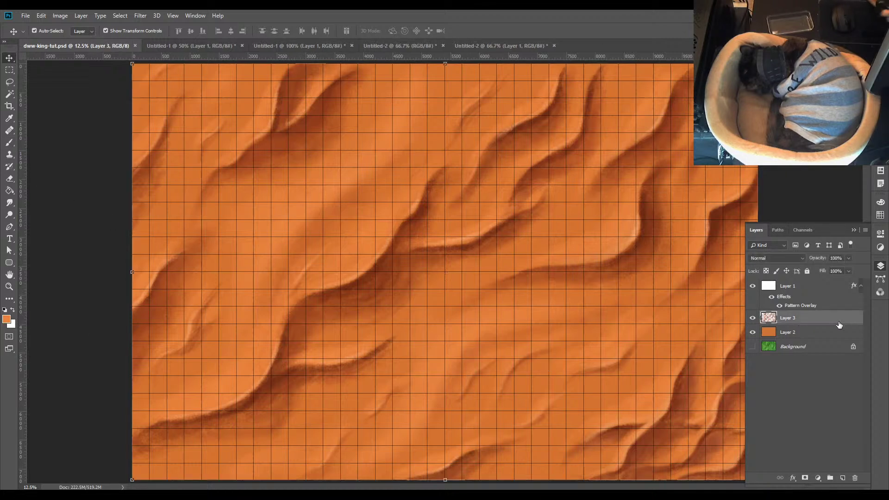
key("ctrl+shift+n")
left_click(258, 183)
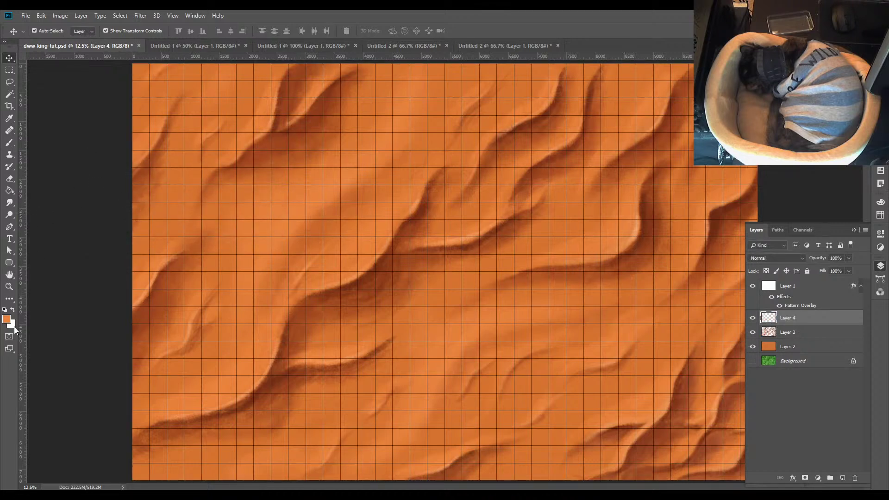
Reset the colours to black and white, and choose the Grut - I Gentle Pedicel ink brush for the Brush tool
left_click(4, 309)
left_click(10, 142)
right_click(577, 282)
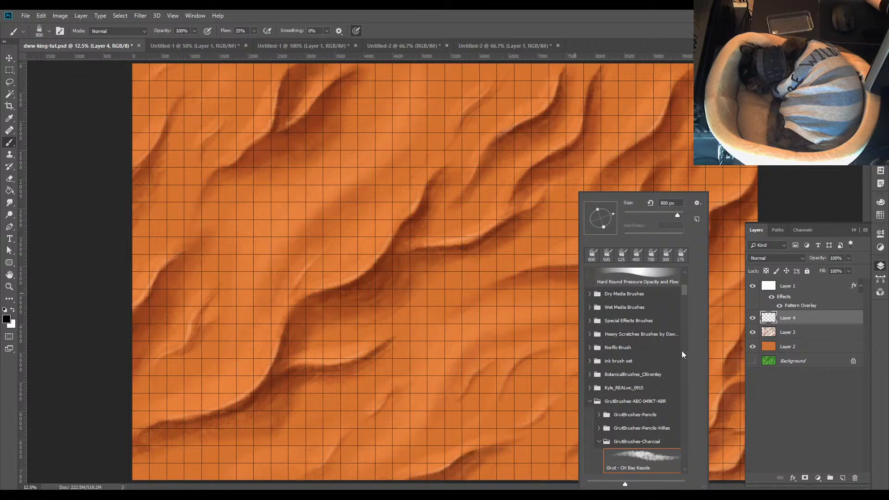
mouse_move(683, 295)
left_mouse_down()
mouse_move(687, 278)
mouse_move(687, 291)
left_mouse_up()
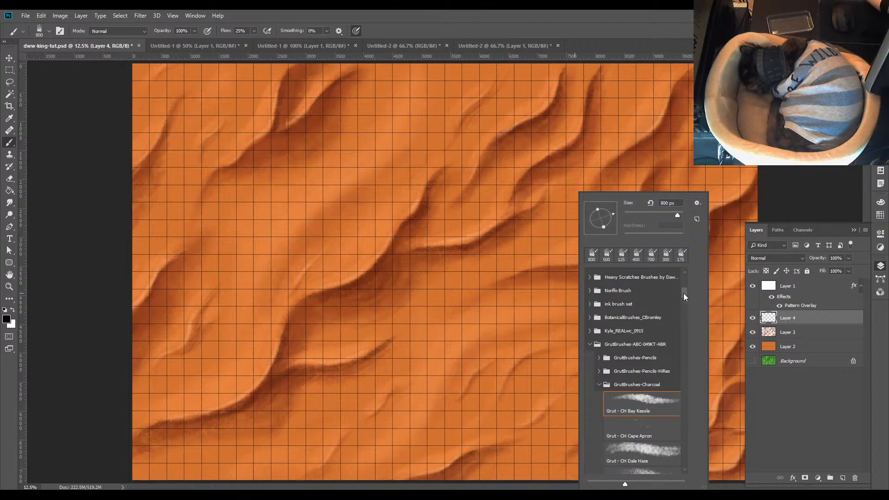
left_click(599, 384)
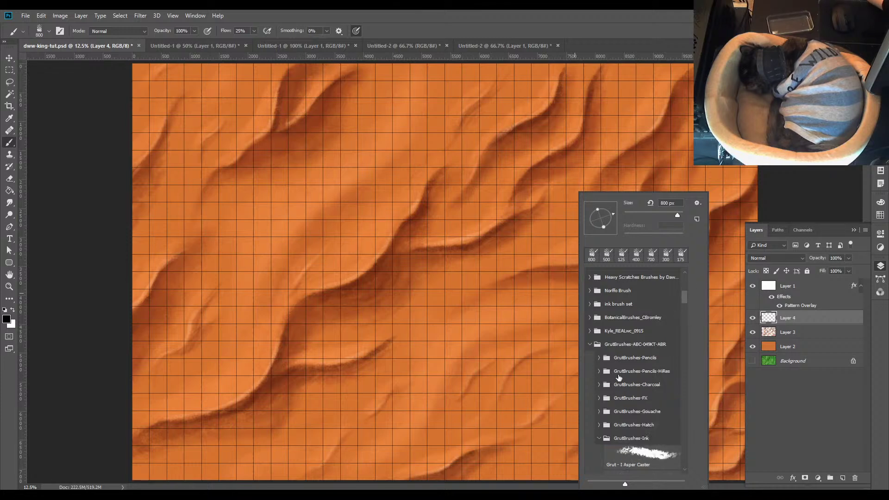
left_click_drag(684, 298, 682, 314)
left_click_drag(682, 321, 677, 353)
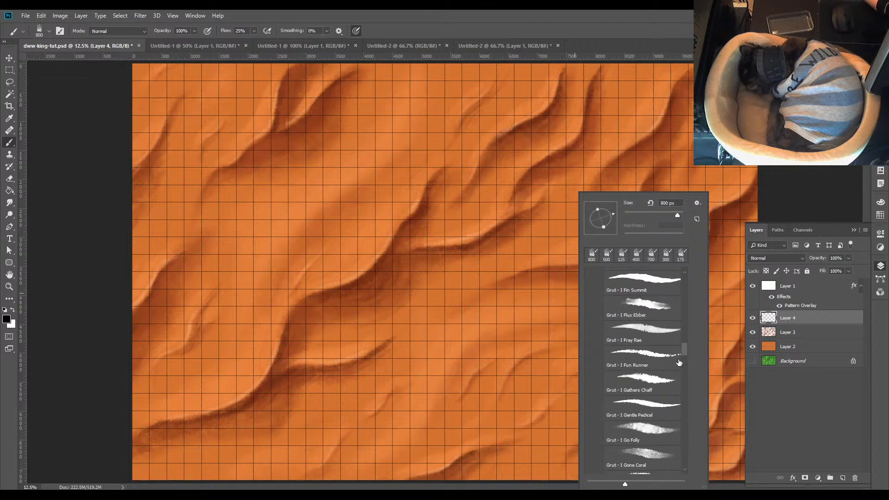
left_click(662, 408)
left_click(792, 180)
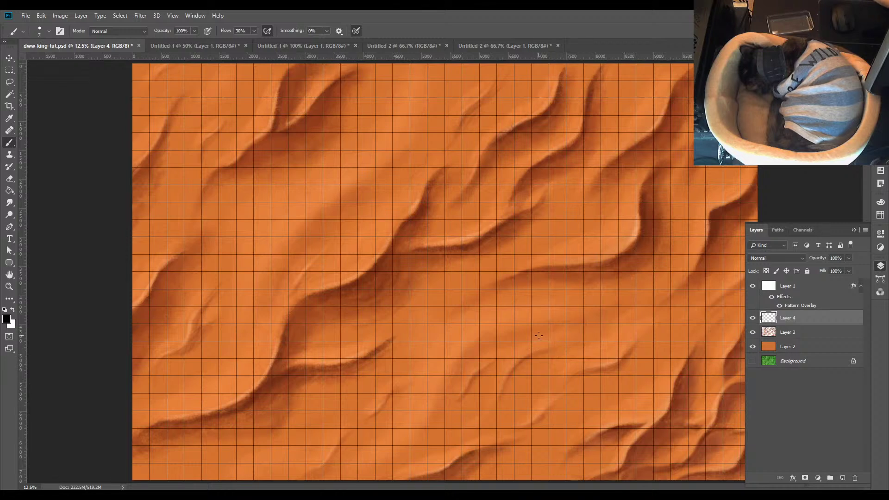
Switch to the Tutankhamun mask photo and add a new layer above its Layer 1
left_click(298, 46)
left_click(219, 46)
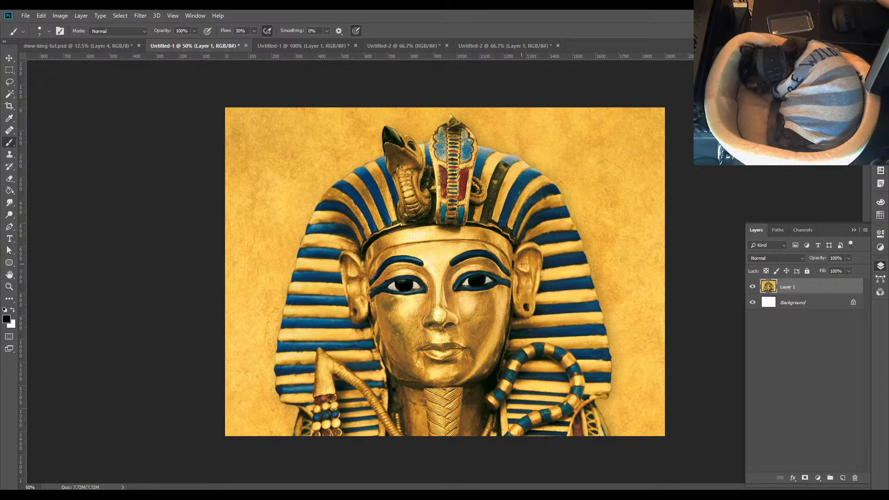
key("ctrl+shift+n")
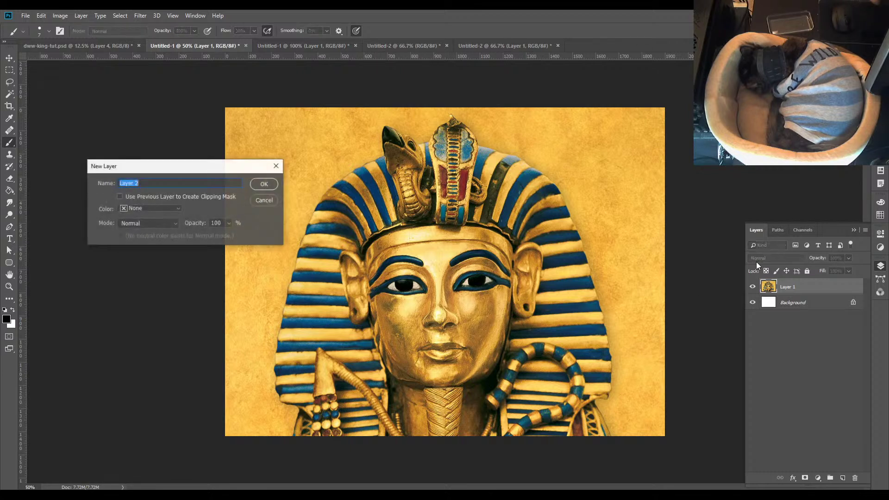
left_click(264, 184)
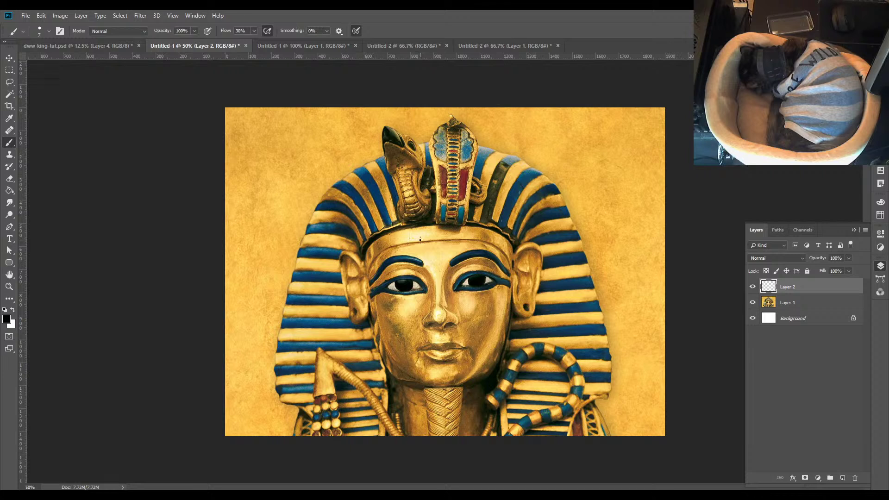
Sketch a black outline around the headdress ornaments, down the middle of the face, around the chin and up the cheek
mouse_move(419, 240)
left_mouse_down()
mouse_move(386, 209)
mouse_move(369, 170)
mouse_move(371, 132)
mouse_move(381, 120)
mouse_move(419, 127)
mouse_move(443, 111)
mouse_move(470, 114)
mouse_move(532, 145)
mouse_move(561, 208)
mouse_move(548, 235)
left_mouse_up()
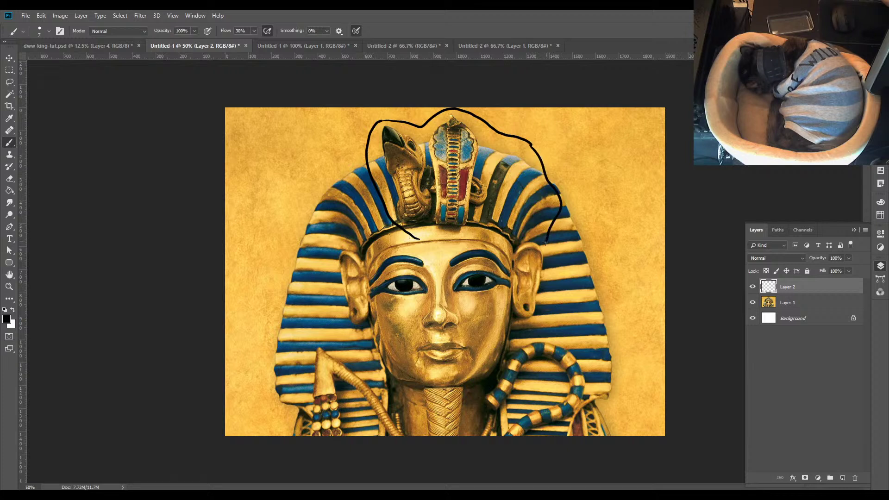
mouse_move(550, 186)
left_mouse_down()
mouse_move(515, 241)
mouse_move(504, 343)
mouse_move(480, 373)
left_mouse_up()
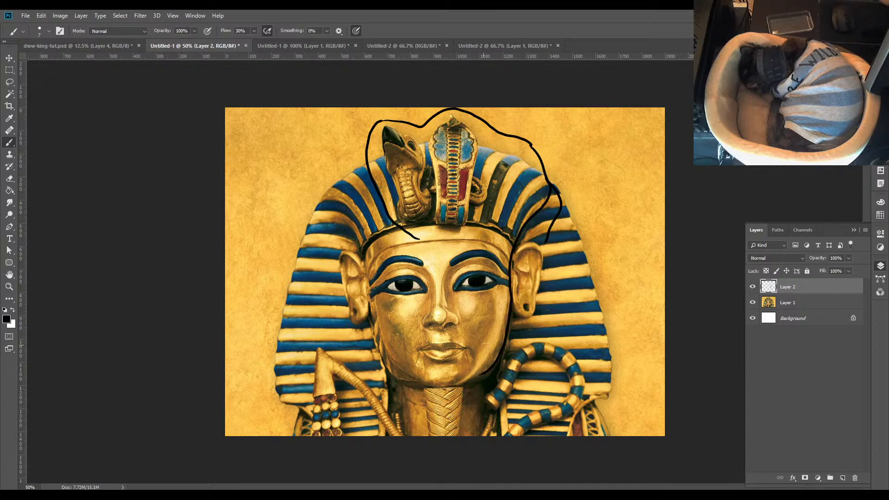
mouse_move(509, 293)
left_mouse_down()
mouse_move(468, 365)
mouse_move(436, 383)
left_mouse_up()
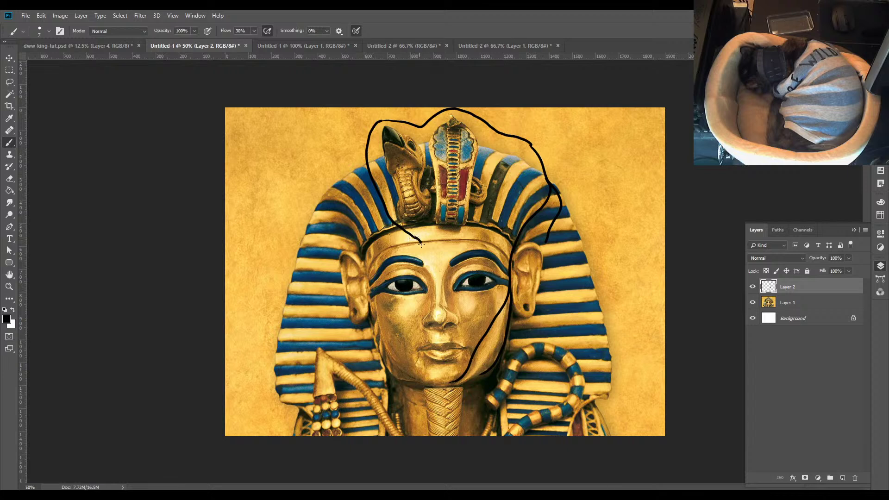
mouse_move(422, 244)
left_mouse_down()
mouse_move(432, 302)
mouse_move(422, 323)
left_mouse_up()
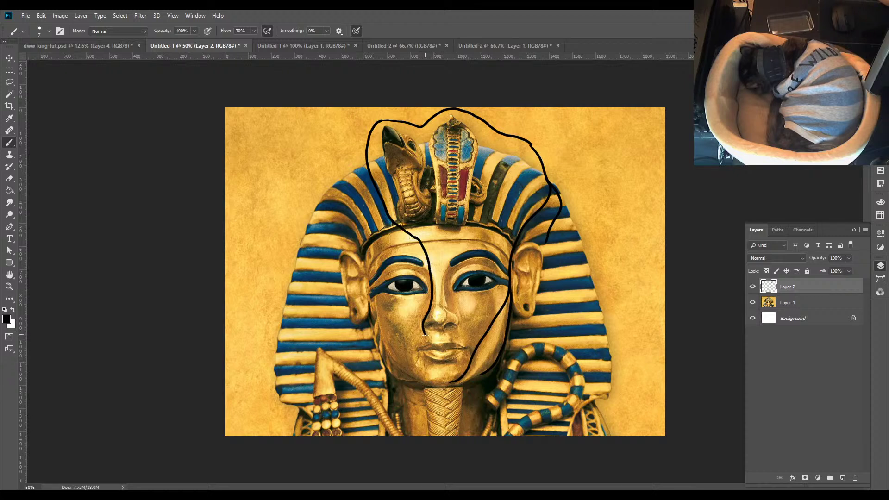
left_click_drag(425, 334, 426, 343)
mouse_move(432, 361)
left_mouse_down()
mouse_move(423, 377)
mouse_move(451, 385)
mouse_move(465, 373)
left_mouse_up()
Clean up the stray line ends of the black outline sketched over the mask
key("e")
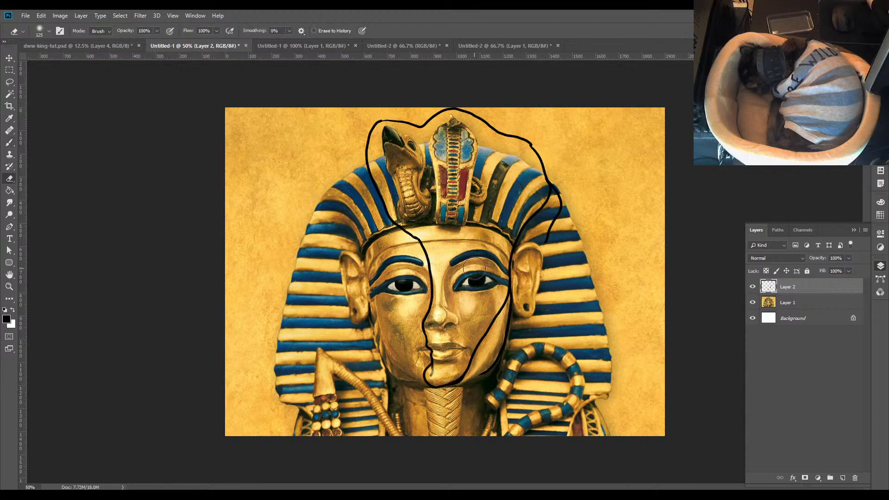
left_click_drag(434, 373, 437, 365)
key("b")
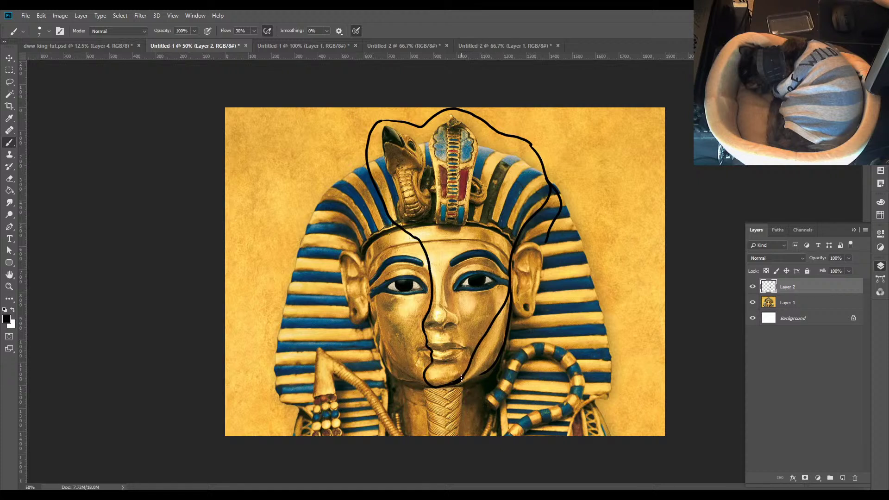
key("ctrl+z")
key("ctrl+z")
key("ctrl+z")
key("ctrl+z")
Trace a closed Pen tool path on Layer 1 roughly following the sketched outline around half the face and the headdress top
left_click(787, 302)
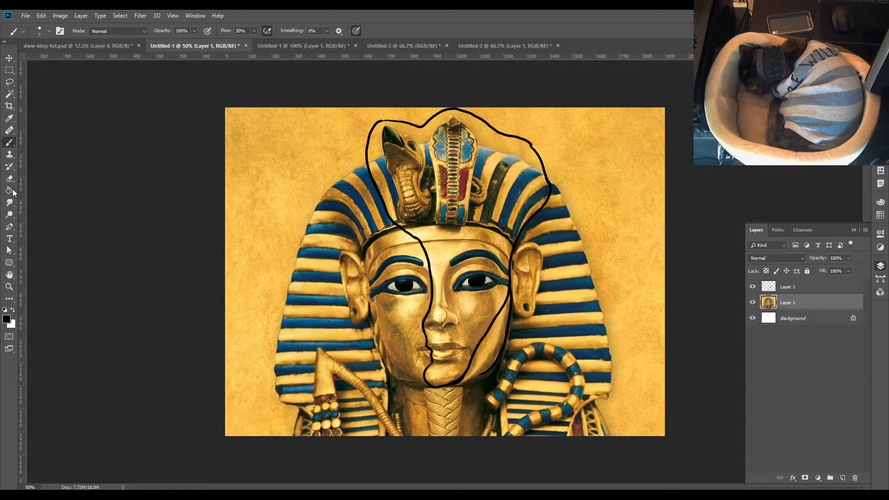
left_click(10, 226)
left_click(374, 141)
left_click(378, 170)
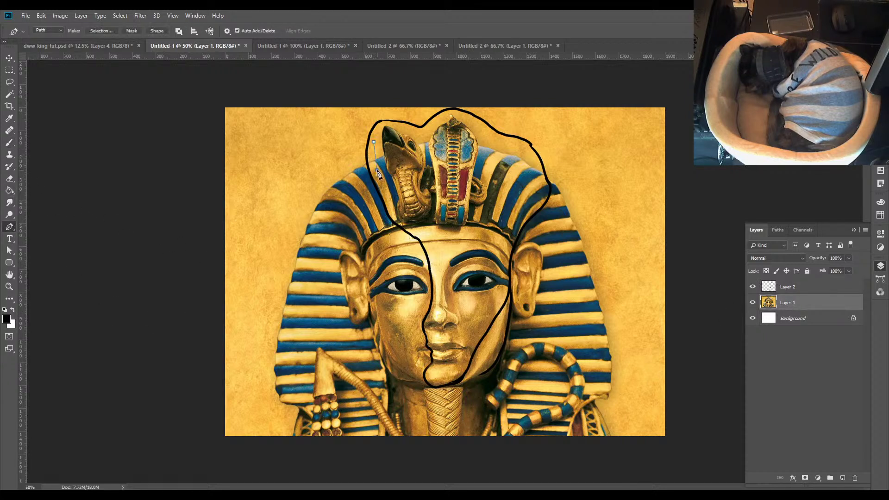
left_click(391, 200)
left_click(404, 227)
left_click(428, 257)
left_click(430, 277)
left_click(427, 302)
left_click(424, 320)
left_click(420, 339)
left_click(425, 346)
left_click(427, 358)
left_click(420, 372)
left_click(420, 388)
left_click(447, 389)
left_click(466, 382)
left_click(476, 361)
left_click(489, 344)
left_click(500, 331)
left_click(510, 314)
left_click(521, 289)
left_click(518, 261)
left_click(523, 250)
left_click(531, 235)
left_click(556, 209)
left_click(559, 186)
left_click(556, 158)
left_click(540, 137)
left_click(505, 115)
left_click(464, 113)
left_click(432, 116)
left_click(422, 116)
left_click(389, 120)
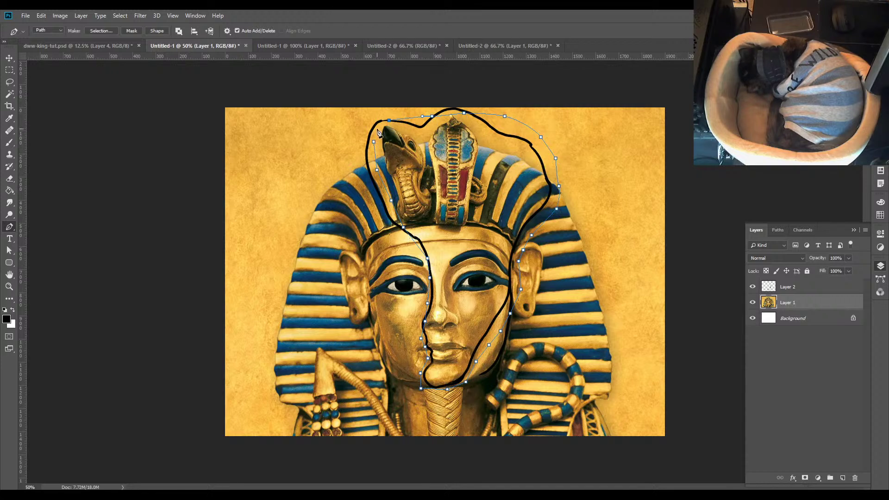
left_click(377, 128)
left_click(373, 142)
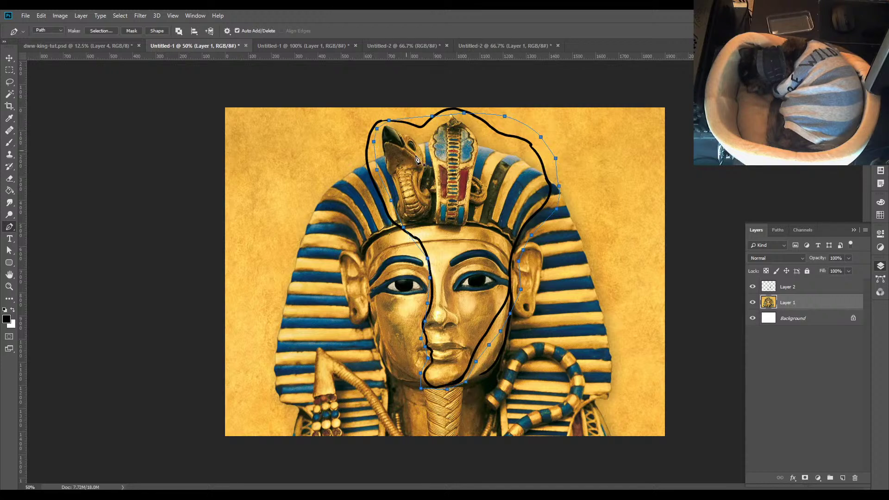
Load the traced path as a selection, copy that part of the mask photo, and paste it onto Layer 4 of dww-king-tut.psd
left_click(880, 279)
left_click(804, 478)
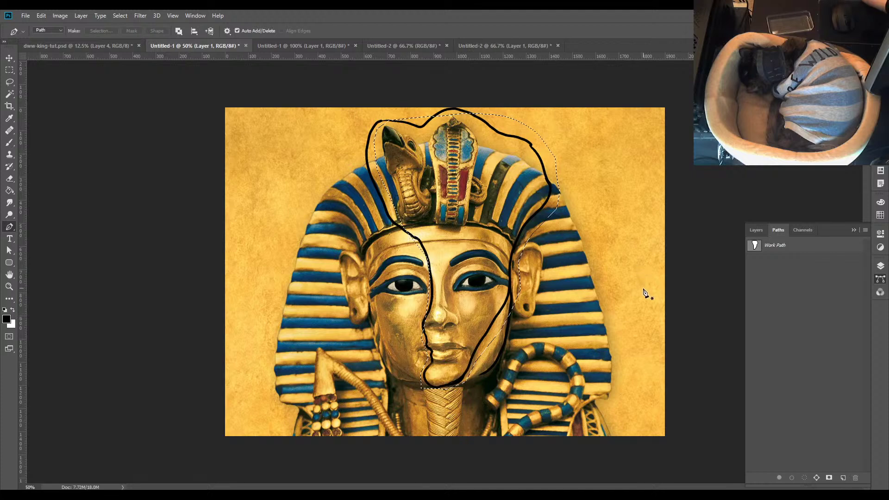
left_click(880, 265)
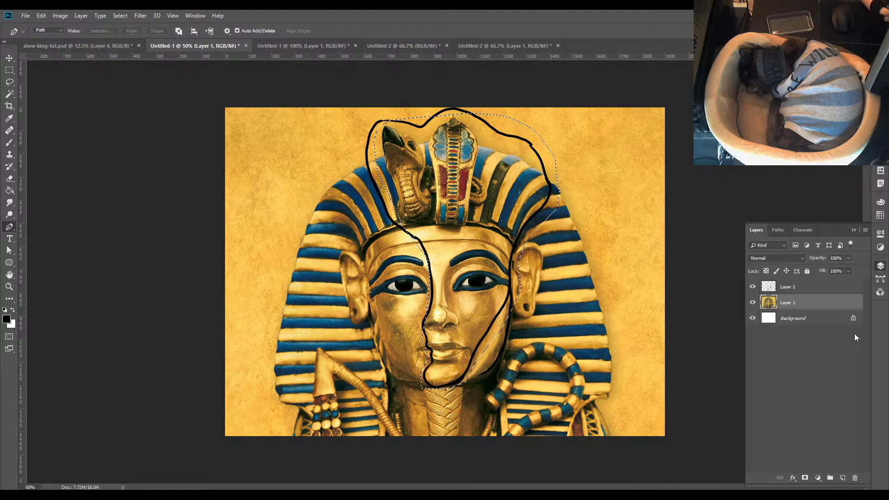
key("ctrl+c")
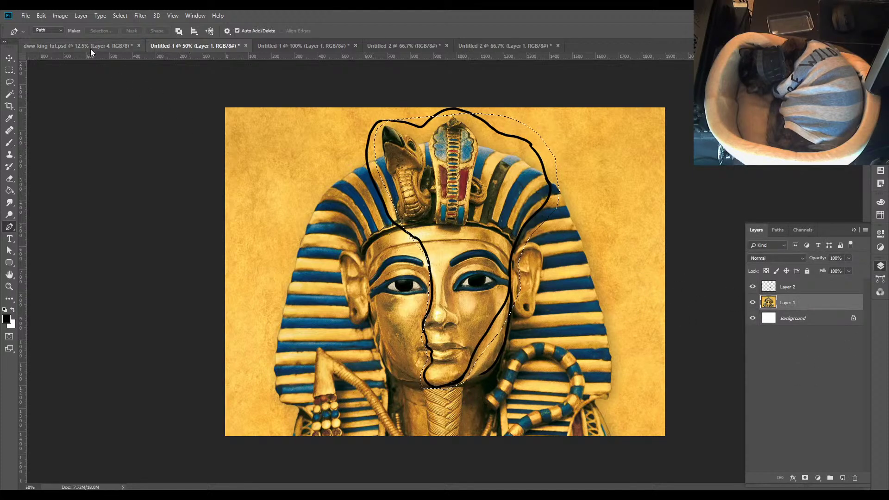
left_click(90, 46)
key("ctrl+v")
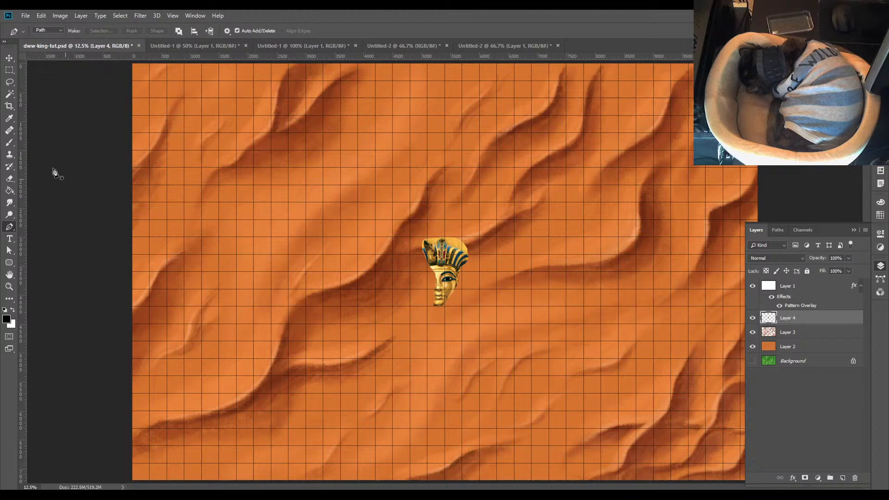
Scale the pasted mask piece to about 400%, rotate it to about -18.35°, and place it over the upper middle of the dunes
left_click(9, 58)
left_click_drag(469, 238, 560, 102)
left_click_drag(560, 306, 607, 381)
left_click_drag(530, 307, 491, 281)
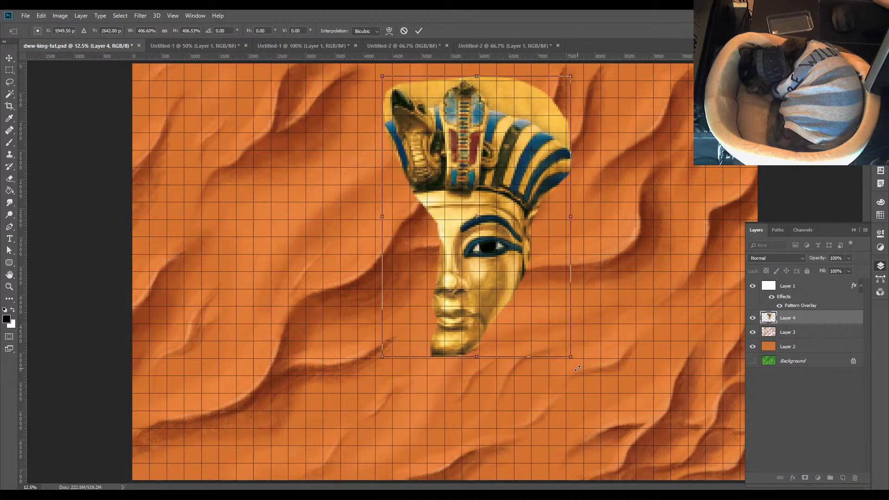
left_click_drag(576, 378, 541, 262)
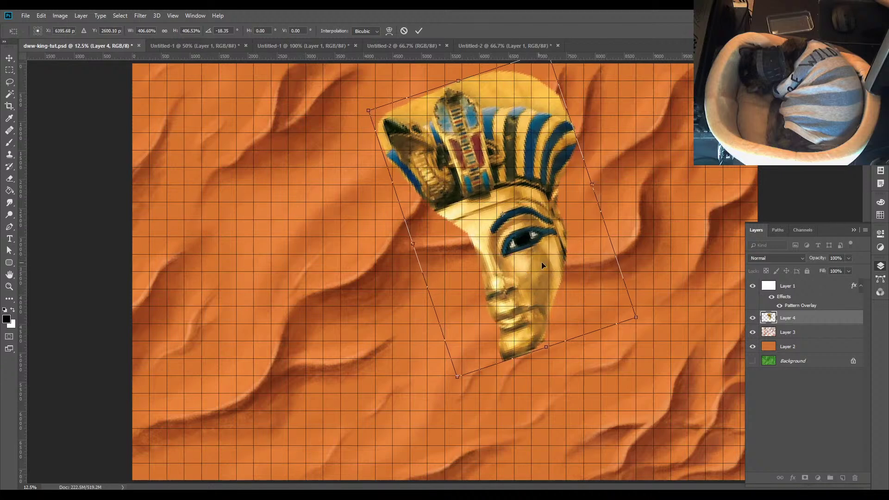
left_click_drag(637, 315, 684, 354)
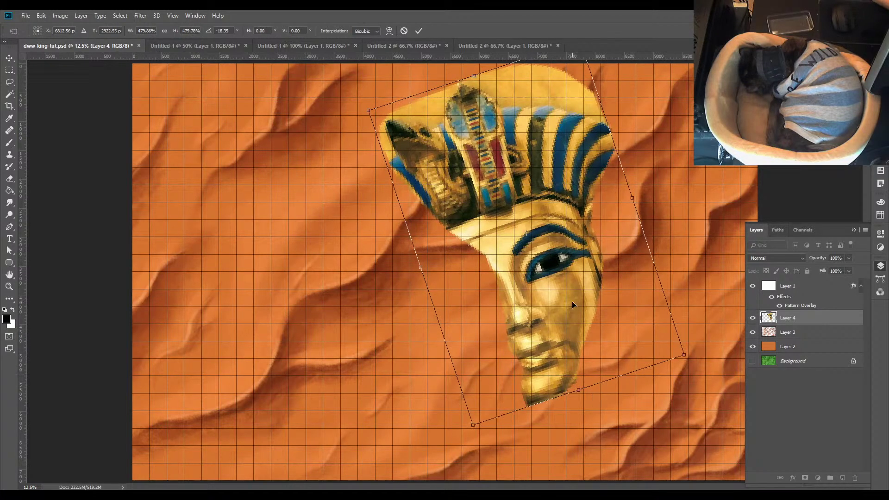
left_click_drag(572, 302, 546, 289)
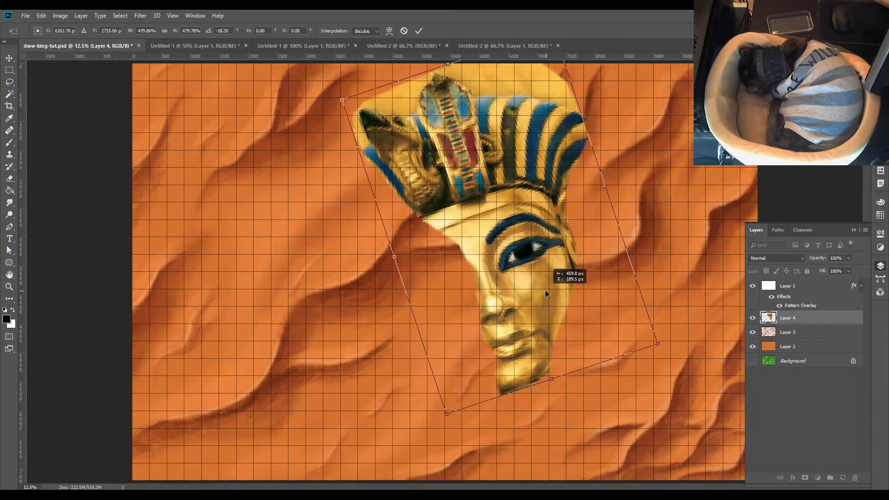
left_click_drag(658, 344, 611, 296)
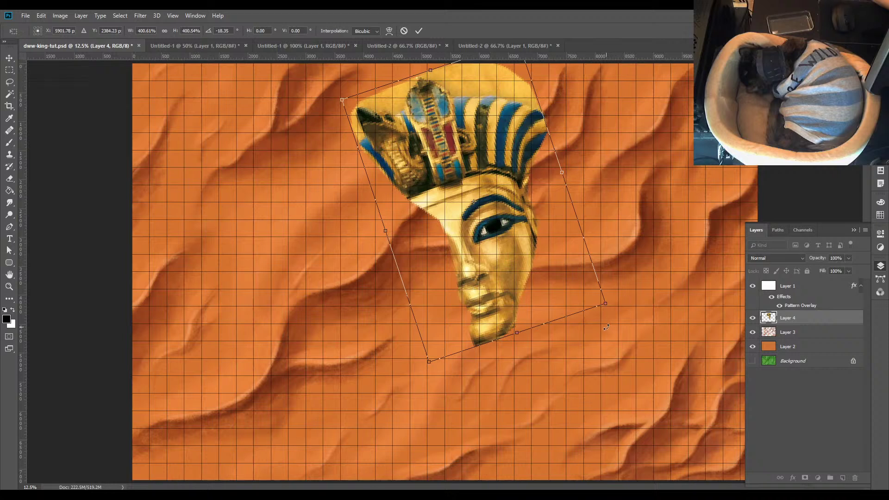
key("Return")
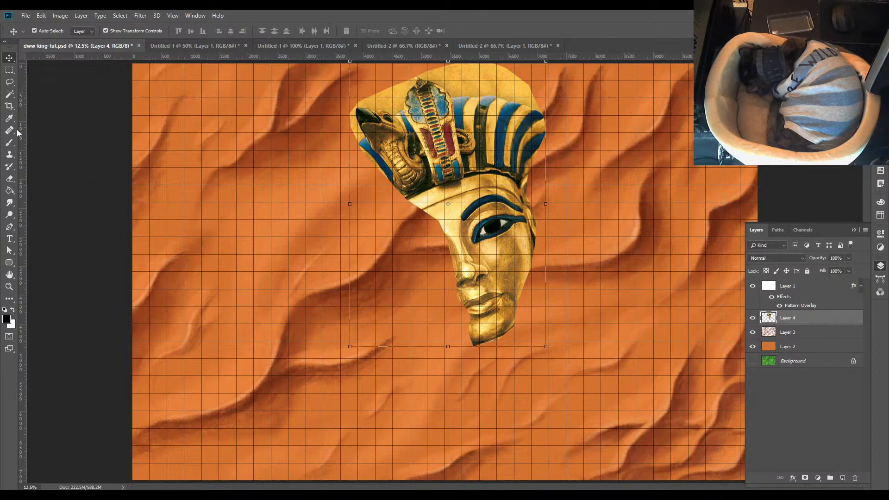
Add a new empty layer directly above Layer 4 for inking with the brush
left_click(10, 142)
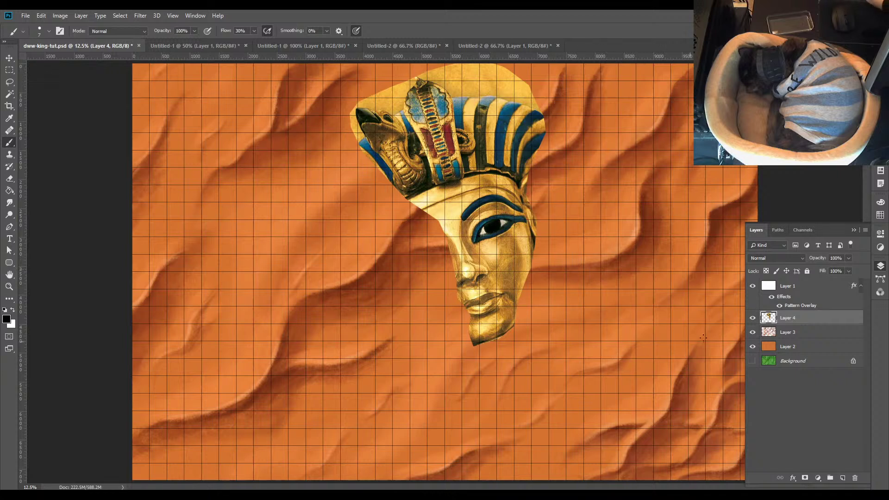
key("ctrl+shift+n")
left_click(261, 183)
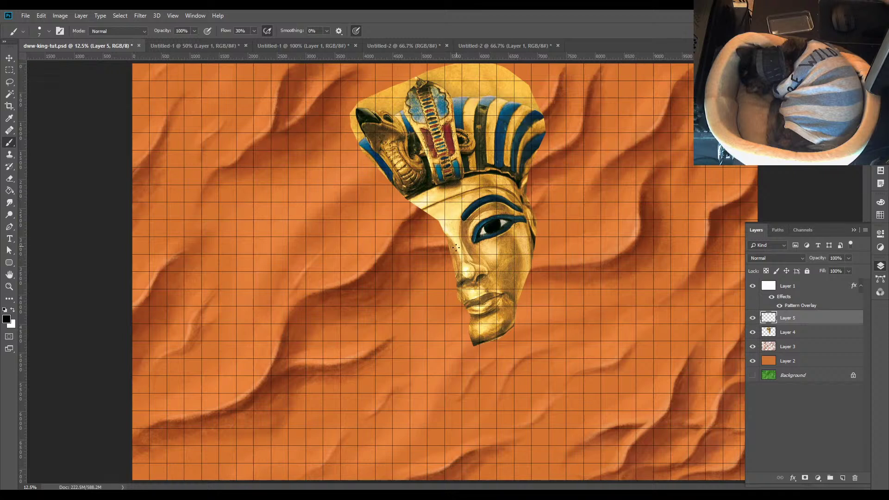
left_click_drag(382, 301, 410, 281)
key("ctrl+z")
Lower the opacity of the mask piece on Layer 4 to make it a faint tracing guide, and select Layer 5
left_click(789, 334)
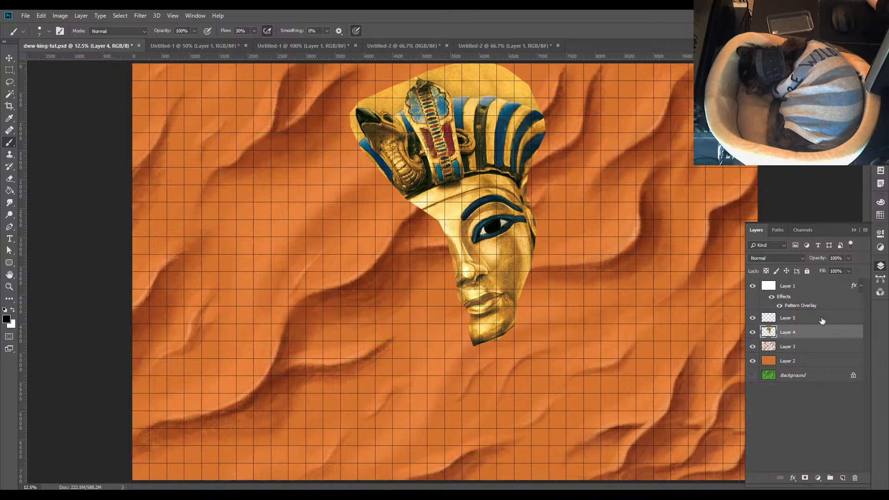
left_click(849, 258)
left_click(827, 270)
left_click(808, 318)
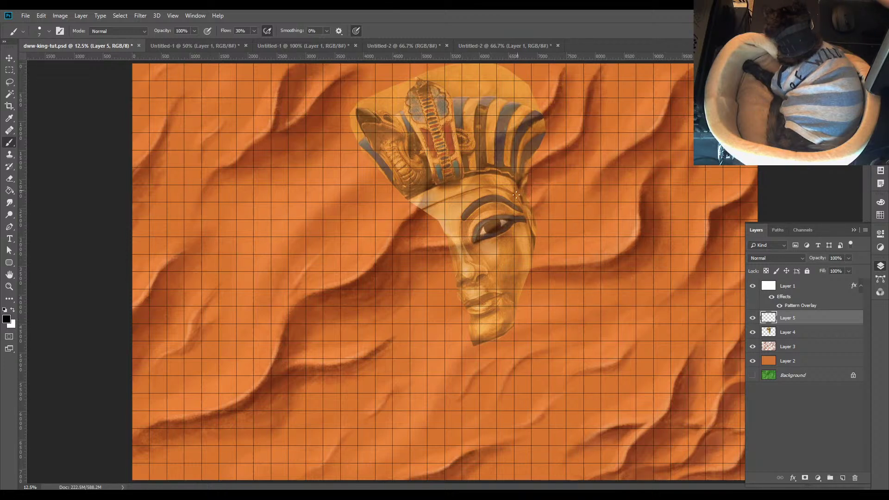
Ink the eye outline and the outer edge of the face from the temple down to the jaw on Layer 5
left_click_drag(475, 241, 510, 220)
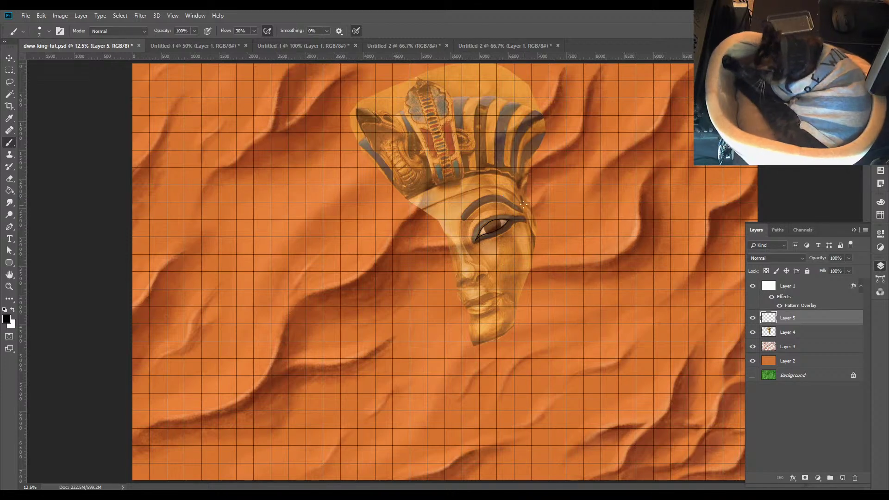
left_click_drag(521, 198, 529, 259)
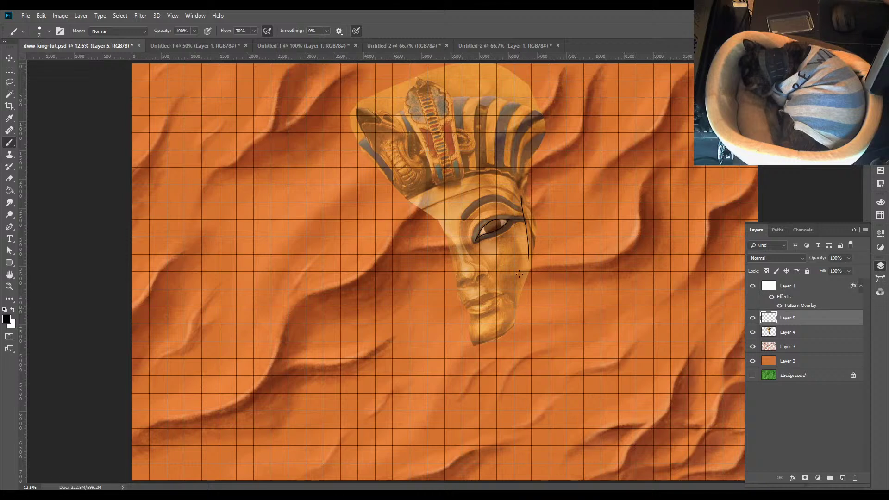
left_click_drag(526, 274, 518, 295)
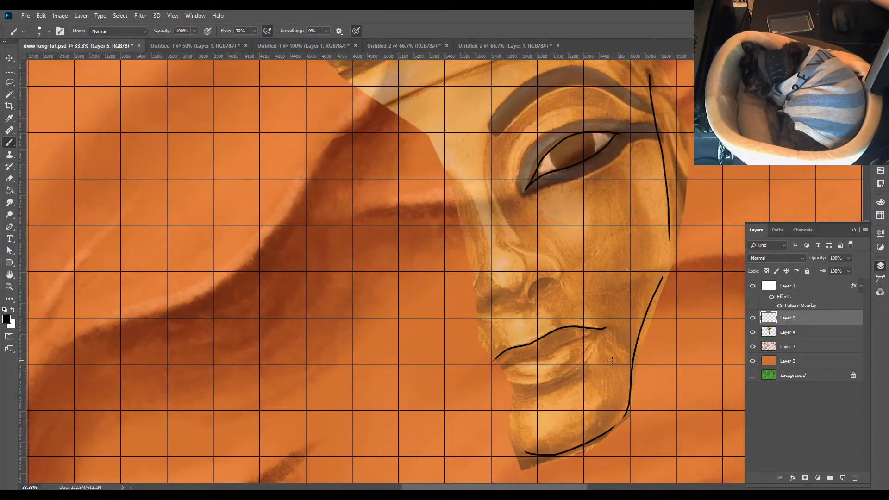
Trace the lips in black, inking the upper lip, the lower lip's contour from the mouth corner, and the line between them
left_click_drag(611, 361, 521, 280)
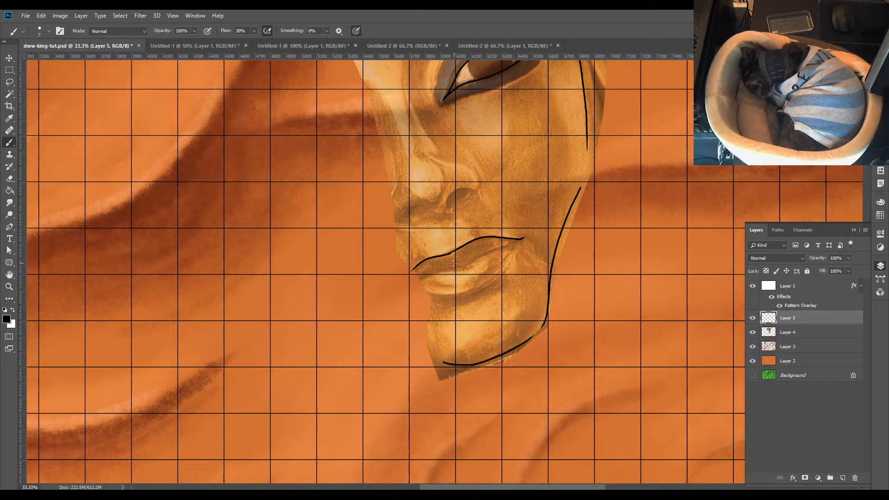
mouse_move(444, 257)
left_mouse_down()
mouse_move(468, 244)
mouse_move(460, 247)
left_mouse_up()
left_click_drag(434, 257, 464, 244)
left_click_drag(520, 238, 505, 267)
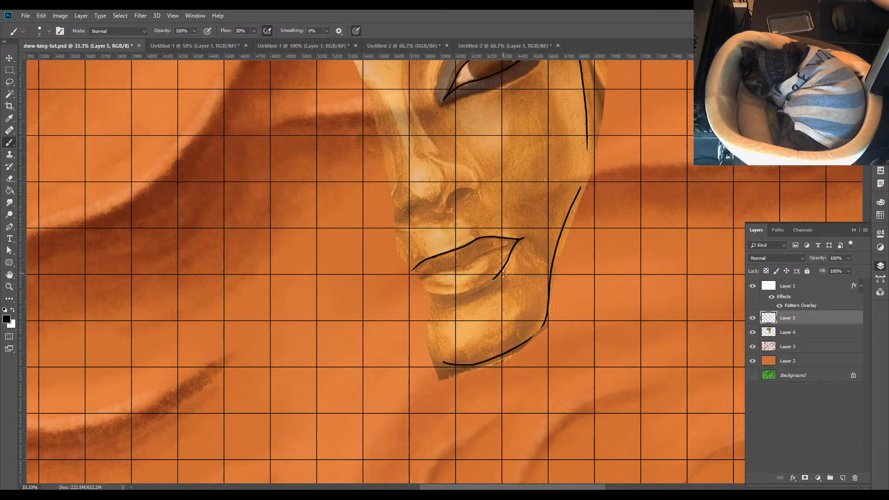
key("ctrl+z")
mouse_move(520, 239)
left_mouse_down()
mouse_move(488, 283)
mouse_move(437, 294)
mouse_move(485, 285)
left_mouse_up()
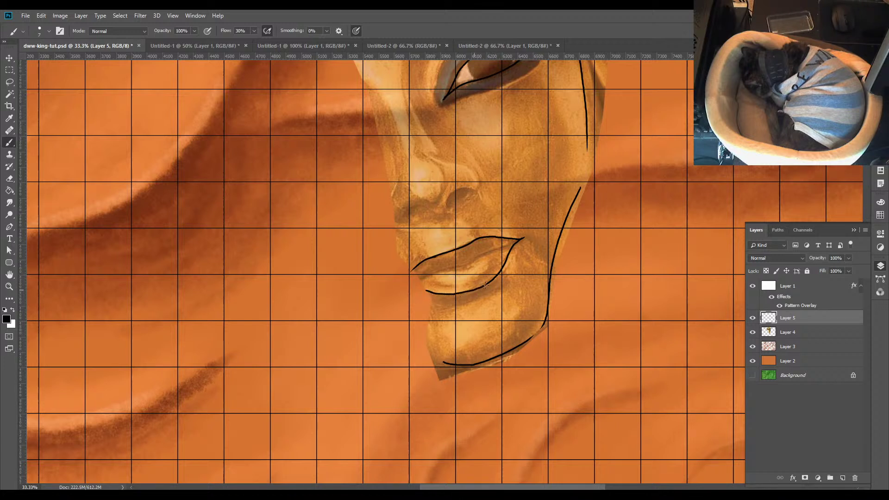
left_click_drag(514, 241, 420, 280)
Ink the nose with both nostrils, the rounded tip, the curved wing and the short contour on its far side
mouse_move(448, 208)
left_mouse_down()
mouse_move(465, 187)
mouse_move(471, 195)
mouse_move(403, 213)
mouse_move(412, 220)
left_mouse_up()
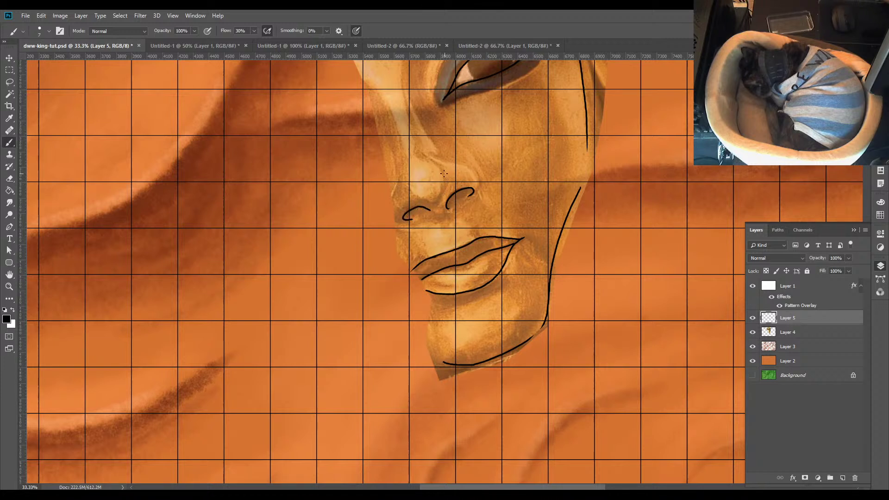
left_click_drag(444, 181, 438, 199)
mouse_move(473, 191)
left_mouse_down()
mouse_move(478, 173)
mouse_move(440, 154)
left_mouse_up()
key("ctrl+z")
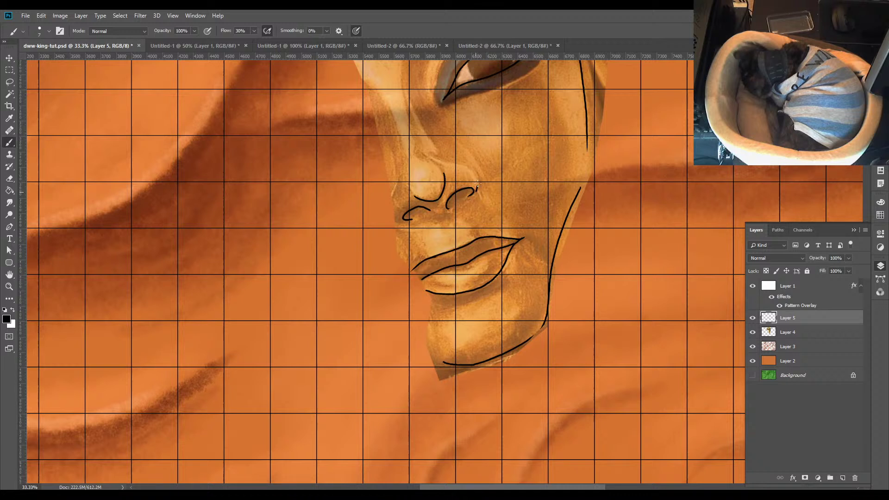
left_click_drag(477, 183, 430, 147)
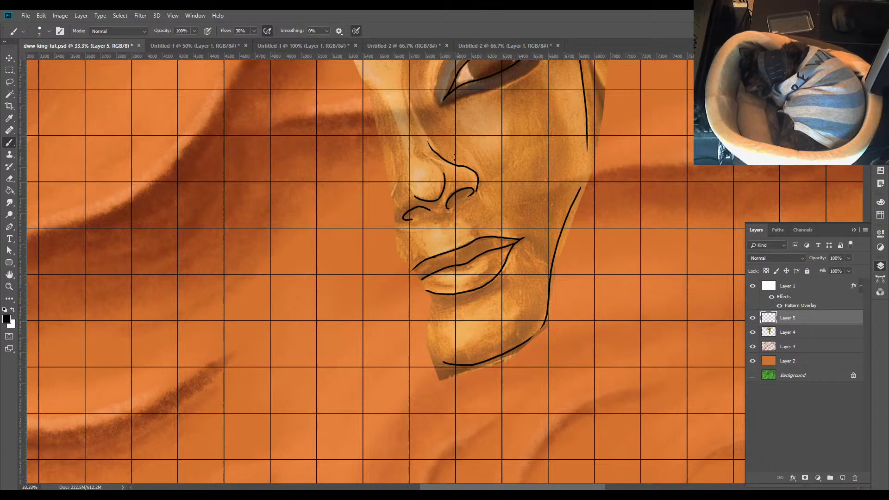
key("ctrl+z")
mouse_move(478, 194)
left_mouse_down()
mouse_move(480, 183)
mouse_move(462, 163)
mouse_move(431, 154)
left_mouse_up()
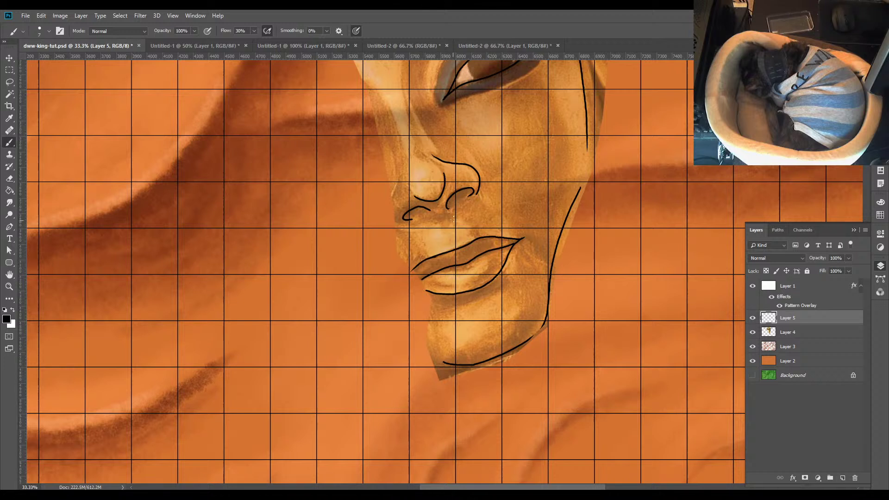
left_click_drag(396, 170, 391, 218)
Ink the two curved sides of the iris inside the traced eye
left_click_drag(568, 160, 569, 300)
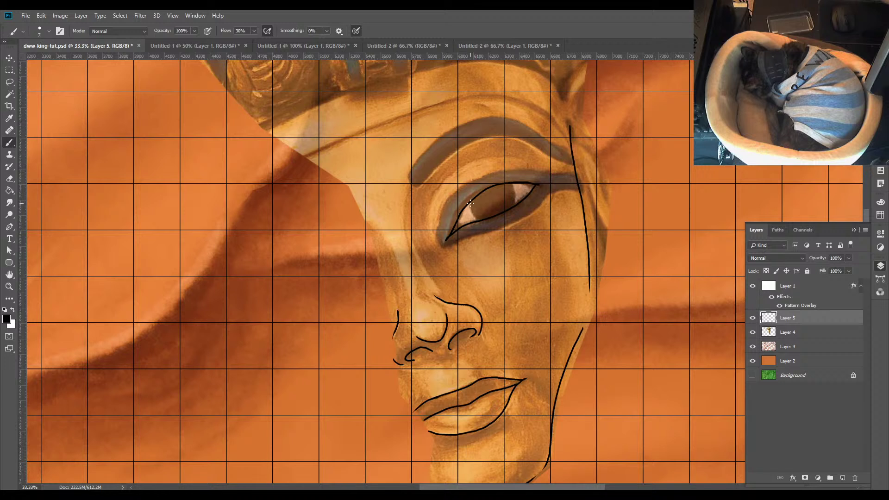
left_click_drag(470, 202, 473, 214)
left_click_drag(517, 201, 517, 205)
mouse_move(416, 186)
left_mouse_down()
mouse_move(479, 136)
mouse_move(567, 154)
left_mouse_up()
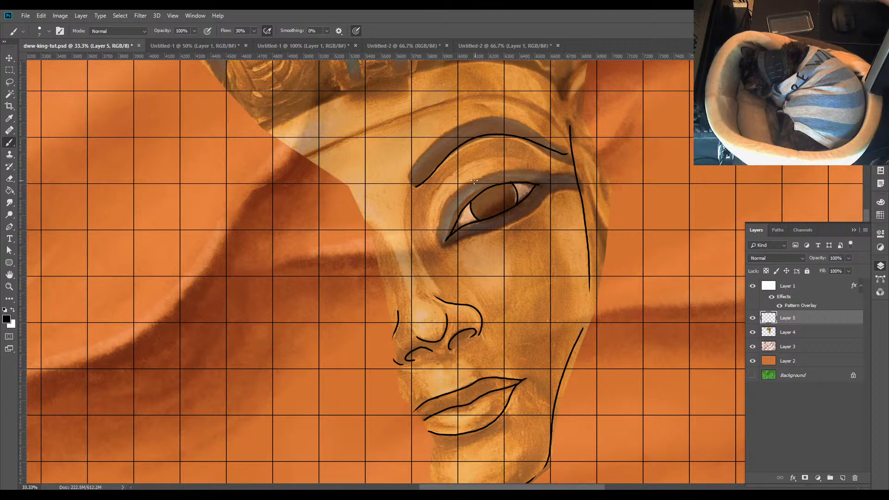
key("ctrl+z")
mouse_move(418, 186)
left_mouse_down()
mouse_move(464, 147)
mouse_move(490, 139)
mouse_move(538, 153)
left_mouse_up()
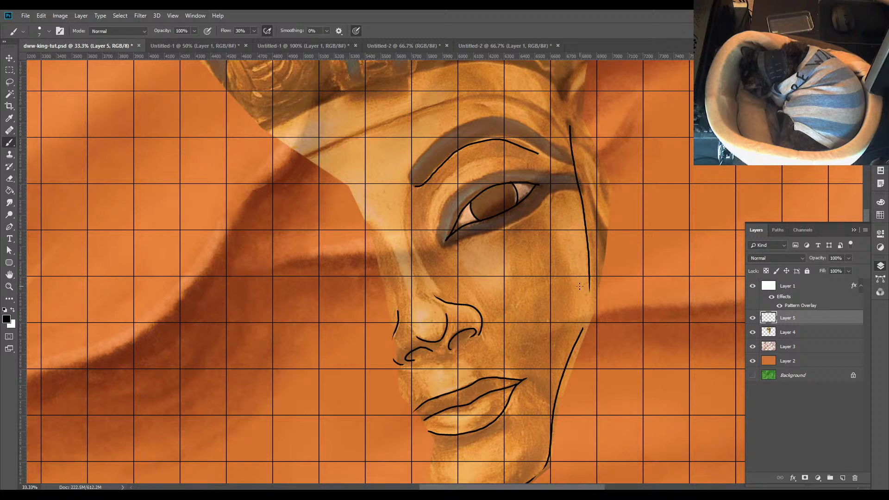
key("ctrl+s")
key("ctrl+z")
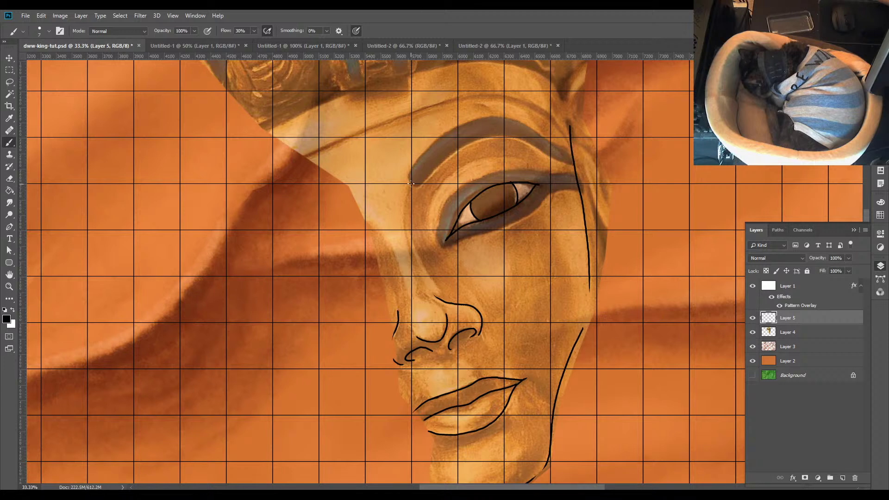
Trace the lower and upper edges of the eyebrow into one closed tapering shape that meets the side of the face
mouse_move(416, 186)
left_mouse_down()
mouse_move(469, 144)
mouse_move(514, 135)
mouse_move(567, 154)
left_mouse_up()
left_click_drag(544, 151, 563, 159)
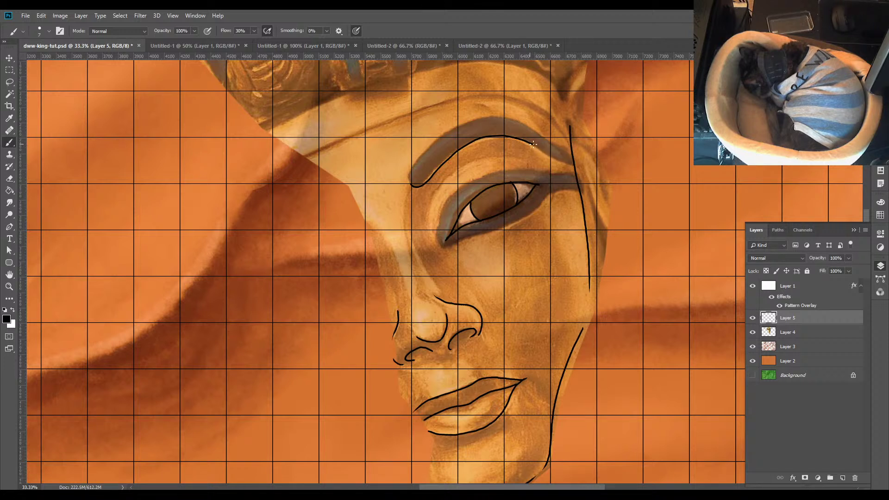
left_click_drag(533, 144, 574, 167)
mouse_move(410, 183)
left_mouse_down()
mouse_move(436, 140)
mouse_move(475, 118)
mouse_move(510, 115)
mouse_move(572, 157)
left_mouse_up()
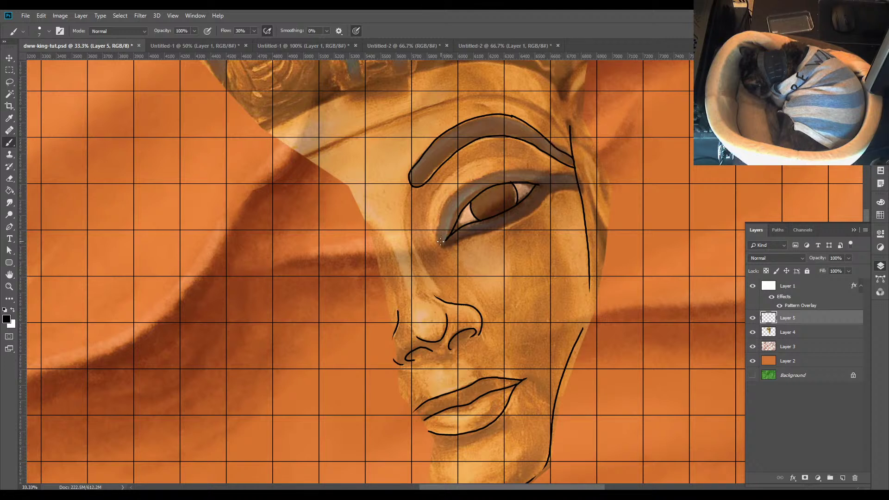
Outline the dark eyeliner band around the eye out to the temple, and add the nose bridge line below the brow
mouse_move(444, 241)
left_mouse_down()
mouse_move(440, 247)
mouse_move(436, 233)
mouse_move(453, 196)
mouse_move(471, 185)
left_mouse_up()
key("ctrl+z")
mouse_move(442, 245)
left_mouse_down()
mouse_move(437, 218)
mouse_move(465, 187)
mouse_move(521, 170)
mouse_move(580, 181)
left_mouse_up()
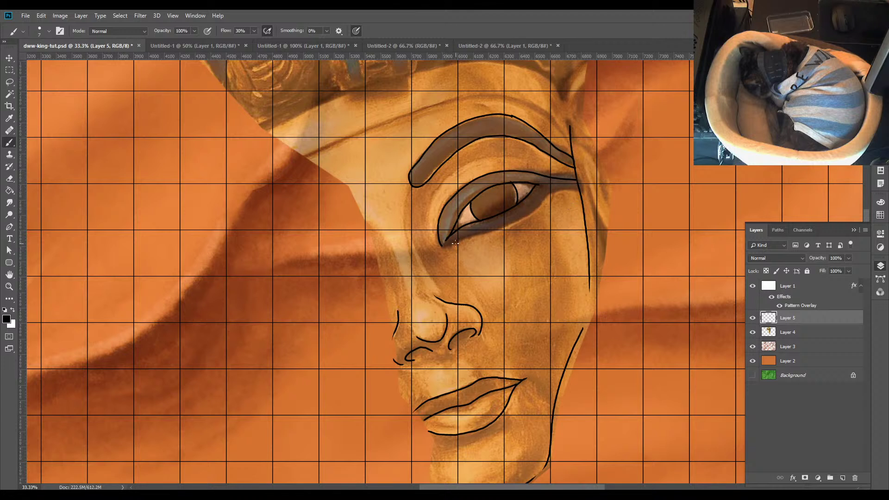
mouse_move(451, 246)
left_mouse_down()
mouse_move(531, 215)
mouse_move(546, 196)
mouse_move(574, 191)
left_mouse_up()
left_click_drag(411, 198, 408, 245)
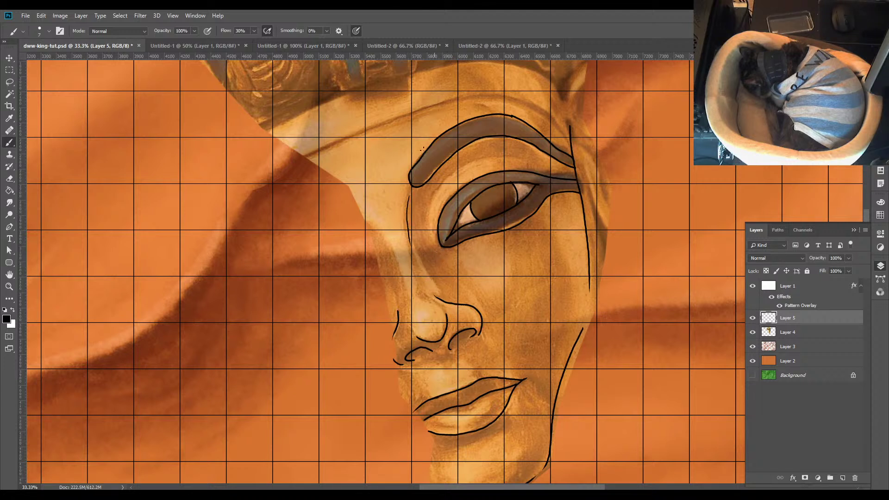
Ink the lower and upper edges of the headband across the forehead, leaving the upper line open below the cobra hood
mouse_move(310, 154)
left_mouse_down()
mouse_move(489, 97)
mouse_move(547, 114)
mouse_move(571, 141)
left_mouse_up()
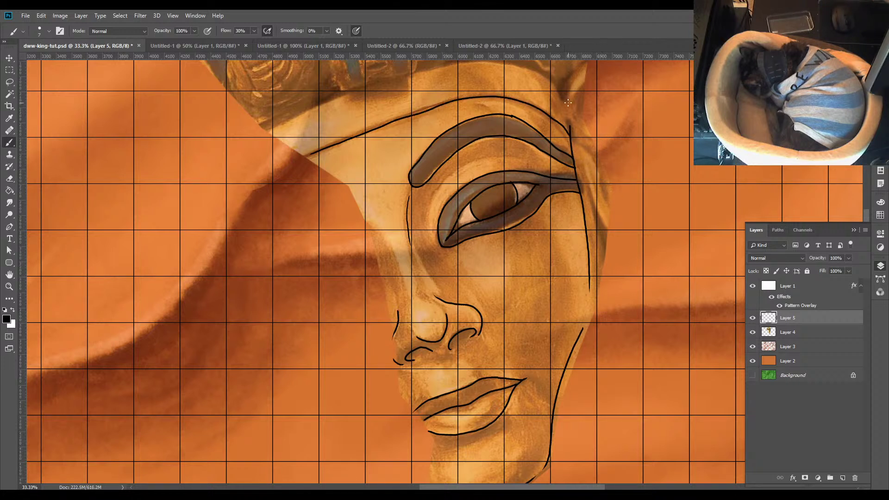
scroll(522, 143, "up", 3)
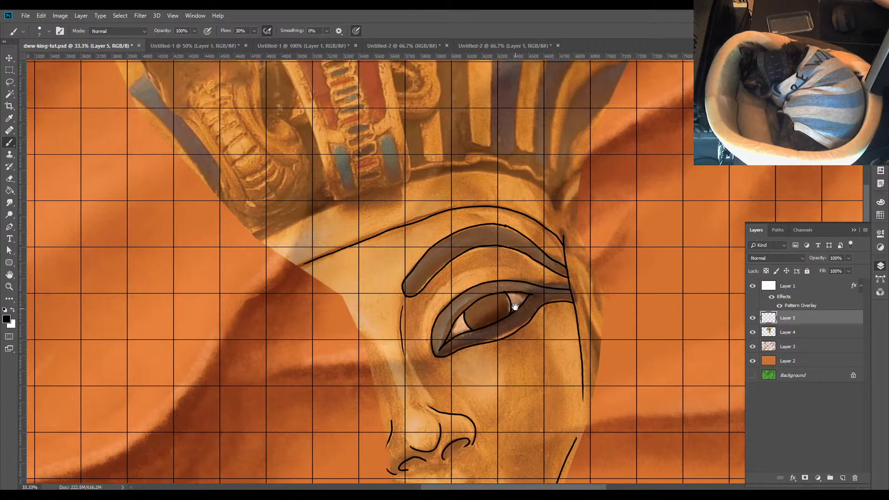
left_click_drag(255, 233, 330, 199)
mouse_move(412, 174)
left_mouse_down()
mouse_move(486, 167)
mouse_move(519, 176)
mouse_move(553, 201)
mouse_move(565, 269)
left_mouse_up()
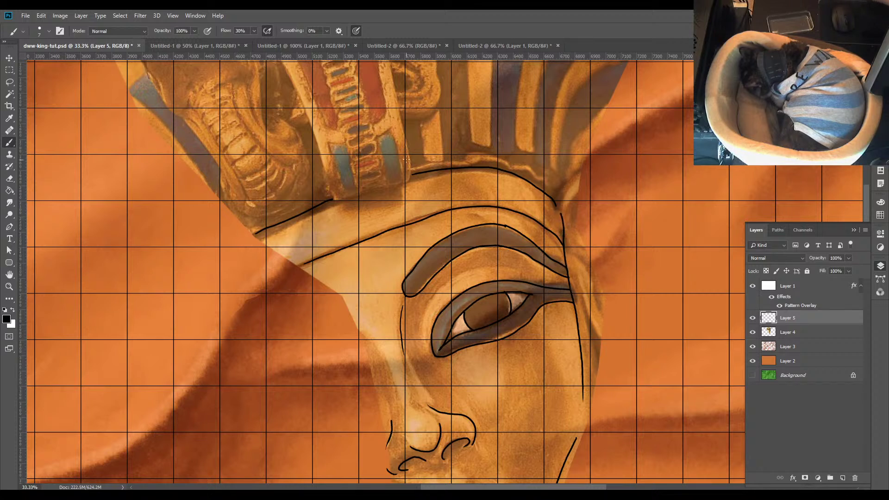
Ink both lower sides of the cobra hood and its base along the headband
left_click_drag(303, 106, 336, 199)
left_click_drag(392, 74, 411, 177)
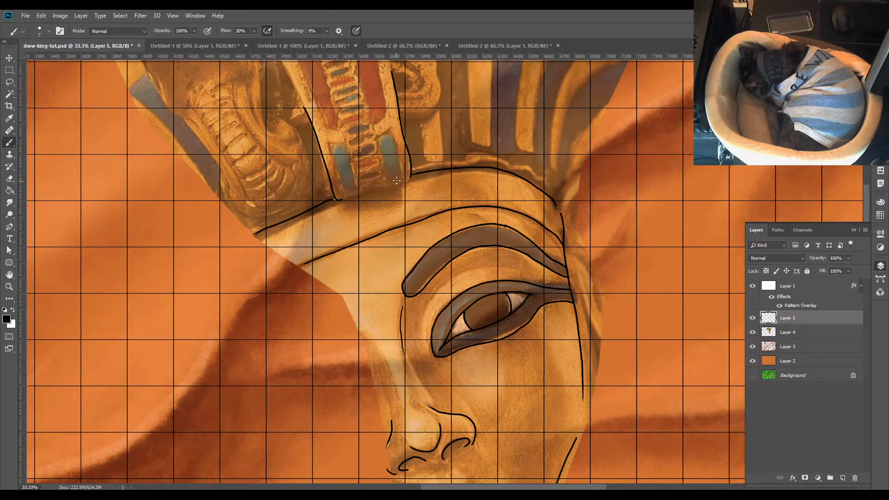
left_click_drag(337, 199, 406, 181)
Outline the upper cobra hood from its pointed tip down both sides to join the inked lower edges
left_click_drag(448, 167, 473, 347)
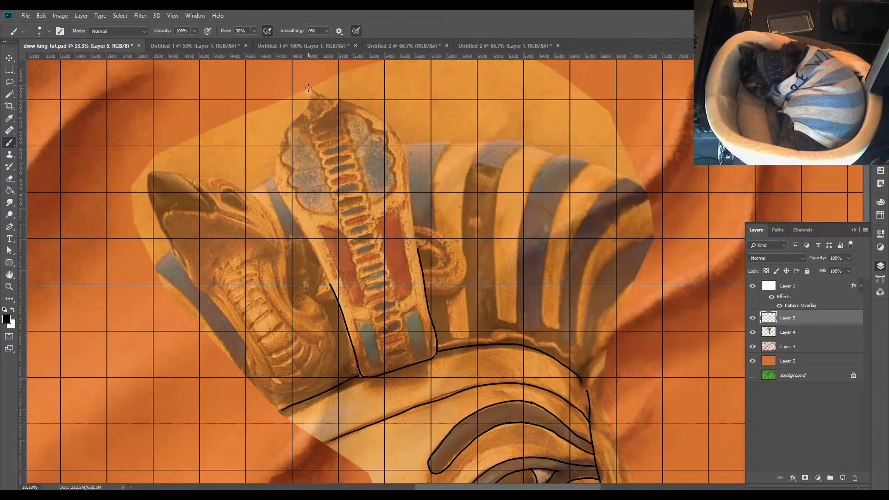
mouse_move(302, 89)
left_mouse_down()
mouse_move(379, 111)
mouse_move(400, 128)
mouse_move(413, 158)
mouse_move(417, 222)
left_mouse_up()
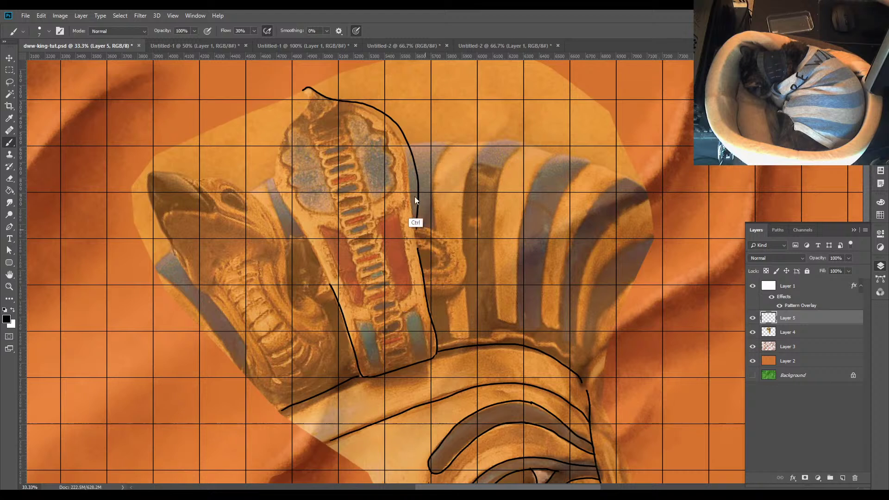
key("ctrl+z")
mouse_move(302, 91)
left_mouse_down()
mouse_move(384, 122)
mouse_move(404, 163)
mouse_move(419, 263)
left_mouse_up()
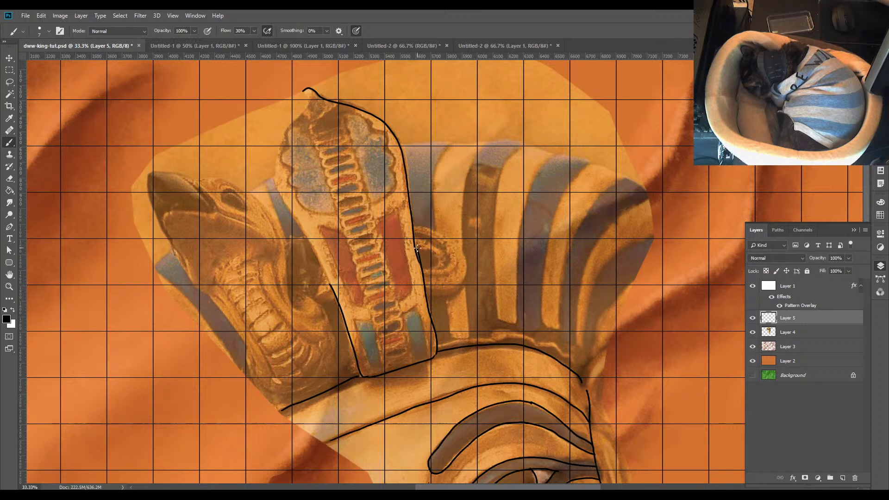
key("ctrl+z")
left_click_drag(414, 242, 424, 289)
key("ctrl+z")
left_click_drag(414, 232, 429, 312)
mouse_move(303, 91)
left_mouse_down()
mouse_move(277, 157)
mouse_move(284, 202)
mouse_move(314, 259)
left_mouse_up()
key("ctrl+z")
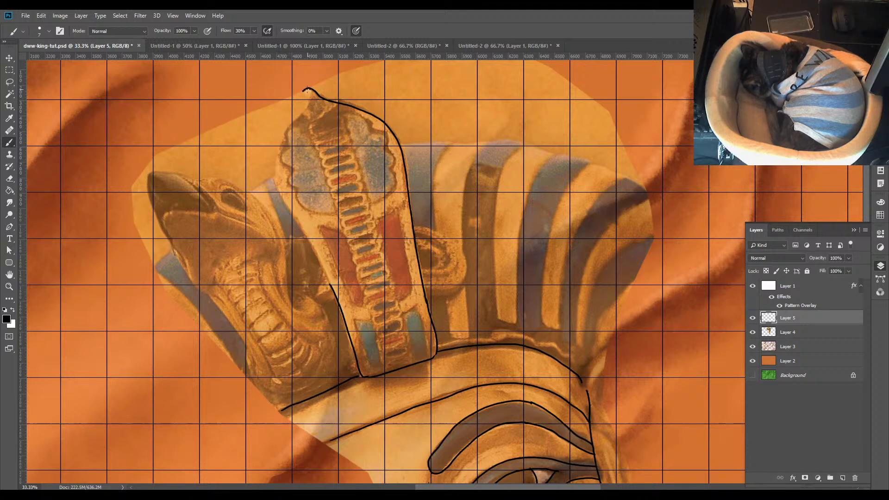
mouse_move(304, 91)
left_mouse_down()
mouse_move(309, 104)
mouse_move(283, 143)
mouse_move(278, 174)
mouse_move(327, 275)
left_mouse_up()
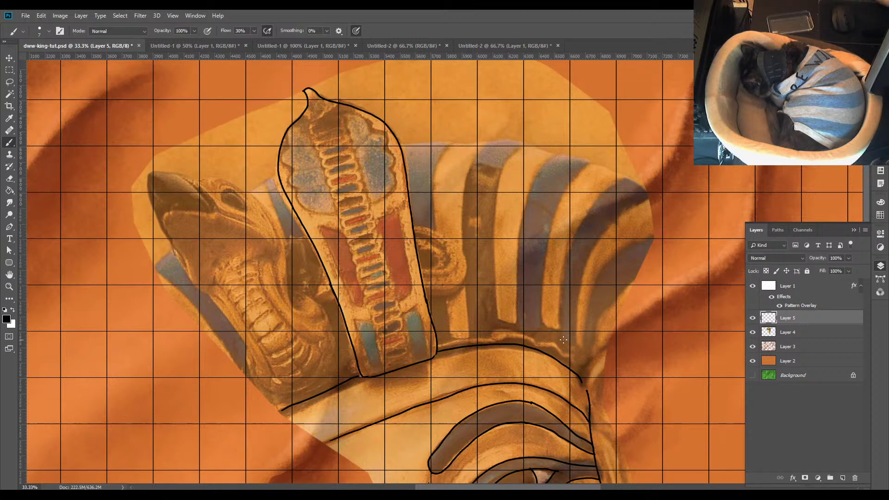
Ink the curled loop beside the cobra hood, including its inner hole and lower rim
scroll(540, 403, "down", 10)
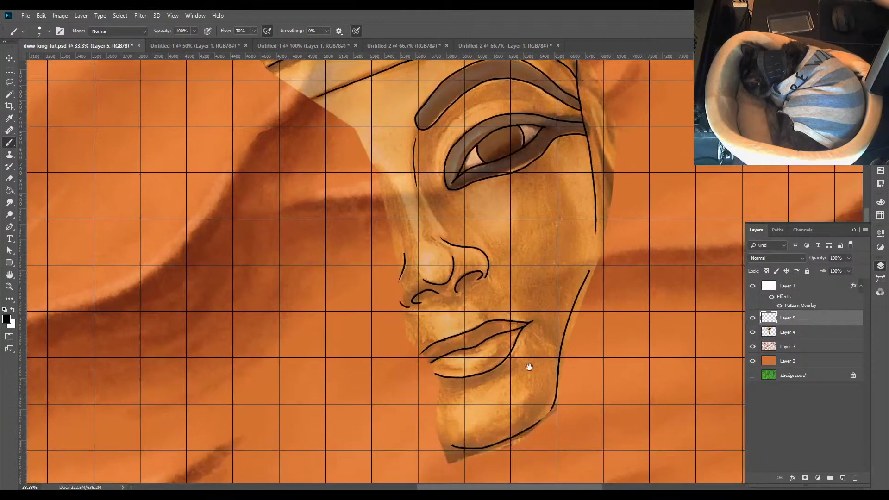
left_click_drag(528, 366, 516, 397)
scroll(512, 365, "up", 5)
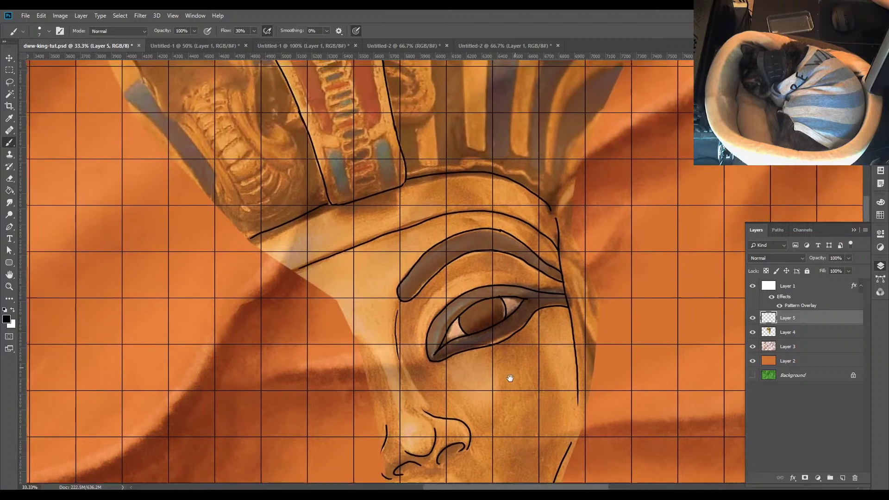
scroll(515, 392, "up", 6)
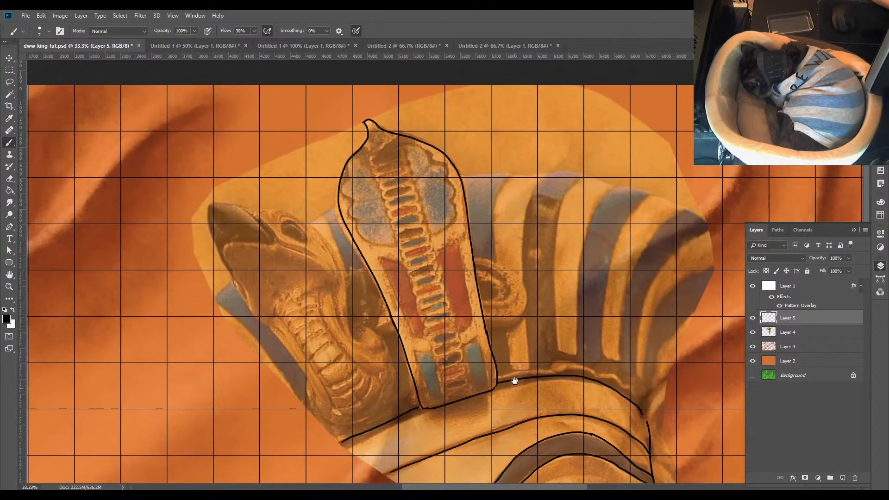
mouse_move(478, 281)
left_mouse_down()
mouse_move(496, 290)
mouse_move(486, 301)
left_mouse_up()
mouse_move(474, 258)
left_mouse_down()
mouse_move(491, 257)
mouse_move(523, 285)
mouse_move(527, 316)
mouse_move(507, 330)
mouse_move(485, 327)
mouse_move(484, 319)
mouse_move(518, 313)
left_mouse_up()
key("ctrl+z")
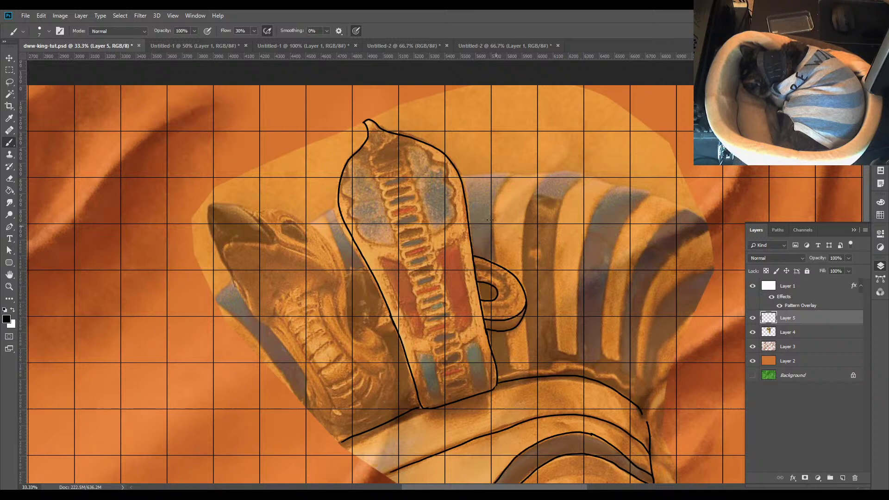
Trace the vulture head in front of the cobra hood, inking the beak, its inner edge, and the back of the head and neck
mouse_move(209, 204)
left_mouse_down()
mouse_move(235, 202)
mouse_move(274, 243)
left_mouse_up()
key("ctrl+z")
mouse_move(209, 204)
left_mouse_down()
mouse_move(207, 235)
mouse_move(240, 290)
left_mouse_up()
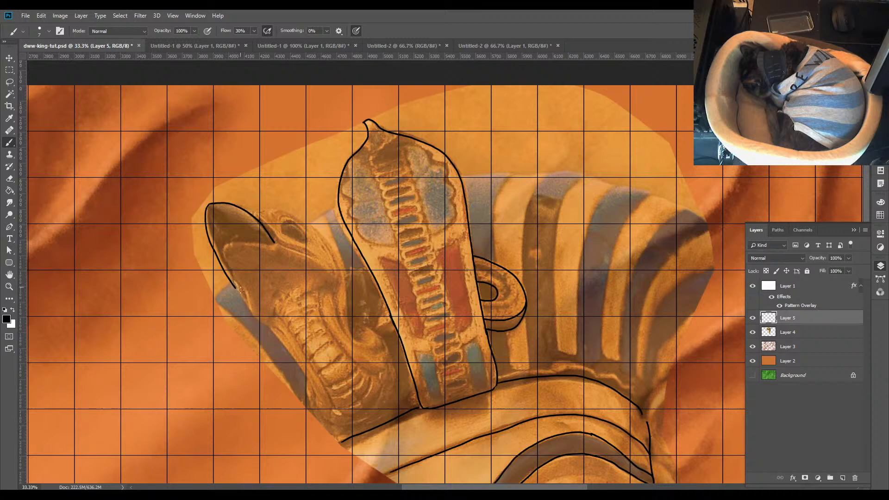
left_click_drag(228, 246, 235, 285)
left_click_drag(246, 240, 267, 243)
mouse_move(270, 210)
left_mouse_down()
mouse_move(318, 227)
mouse_move(339, 256)
mouse_move(343, 301)
mouse_move(365, 341)
mouse_move(362, 326)
left_mouse_up()
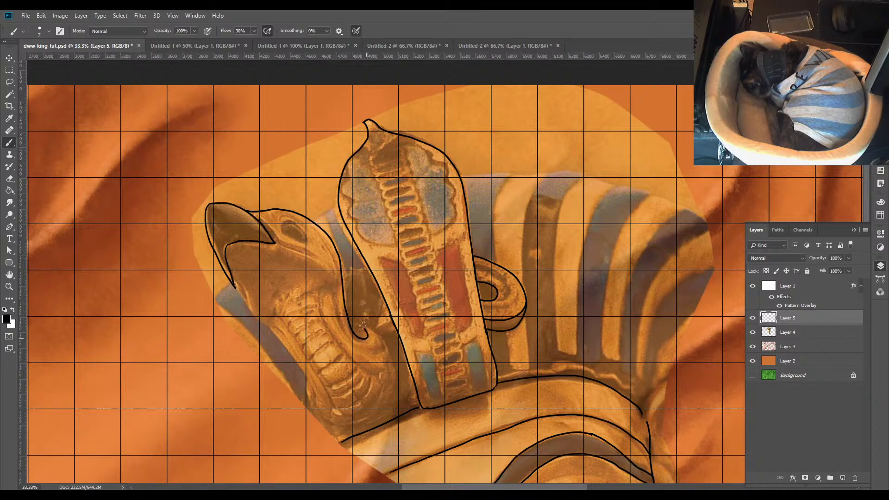
Ink the vulture's throat contour and the curved back of its body down to the headband
mouse_move(237, 289)
left_mouse_down()
mouse_move(311, 384)
mouse_move(310, 409)
left_mouse_up()
mouse_move(369, 329)
left_mouse_down()
mouse_move(386, 345)
mouse_move(398, 389)
left_mouse_up()
left_click_drag(337, 427, 358, 422)
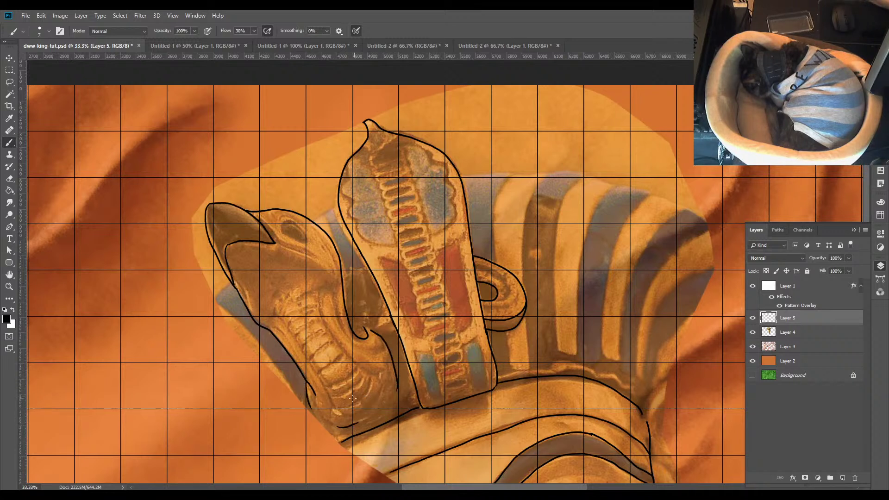
Ink the vulture's throat panel with its two side contours, the cross ridges between them and the curved folds at its base
left_click_drag(278, 318, 337, 416)
mouse_move(318, 308)
left_mouse_down()
mouse_move(349, 358)
mouse_move(372, 375)
left_mouse_up()
left_click_drag(297, 334, 313, 308)
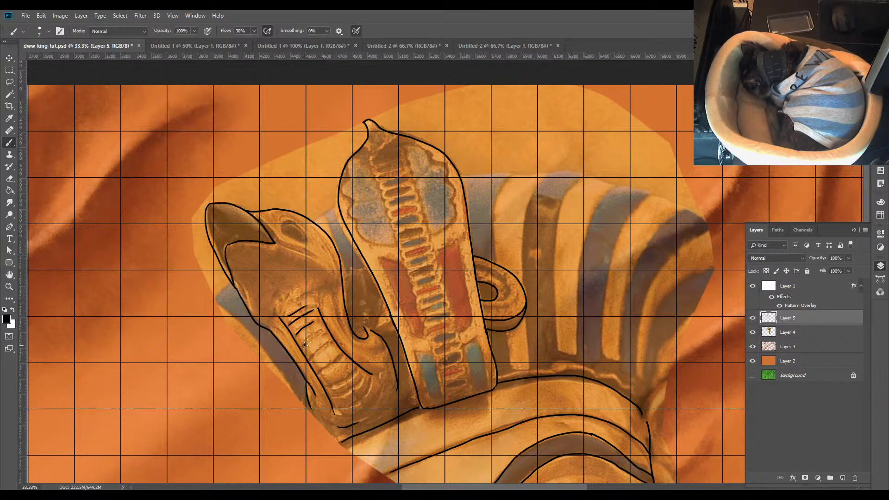
mouse_move(304, 345)
left_mouse_down()
mouse_move(323, 331)
mouse_move(340, 360)
mouse_move(366, 377)
mouse_move(364, 396)
left_mouse_up()
mouse_move(342, 412)
left_mouse_down()
mouse_move(379, 392)
mouse_move(340, 422)
mouse_move(364, 419)
mouse_move(391, 392)
mouse_move(386, 412)
mouse_move(352, 429)
mouse_move(398, 402)
left_mouse_up()
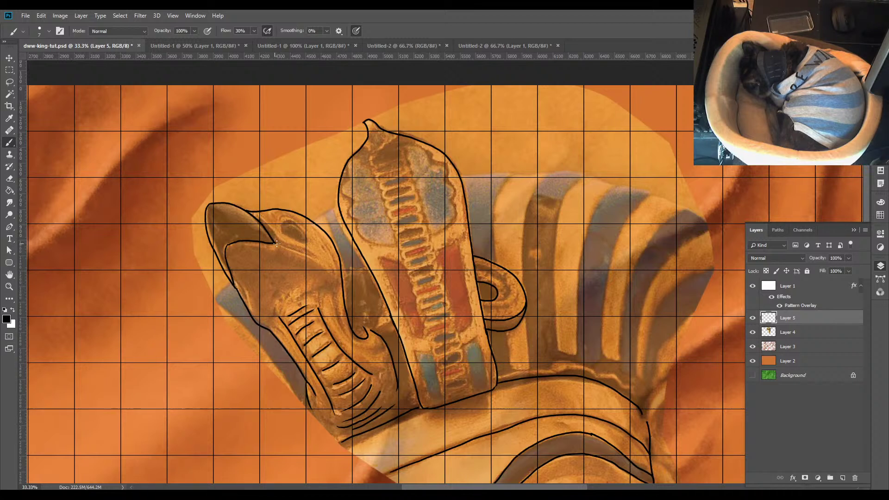
Add the vulture's facial details: the line running back from the beak, the eye outlines, the lower beak edge and the neck folds
left_click_drag(274, 241, 316, 263)
mouse_move(284, 234)
left_mouse_down()
mouse_move(305, 237)
mouse_move(284, 236)
mouse_move(309, 241)
mouse_move(280, 221)
mouse_move(307, 232)
left_mouse_up()
left_click_drag(235, 281, 250, 307)
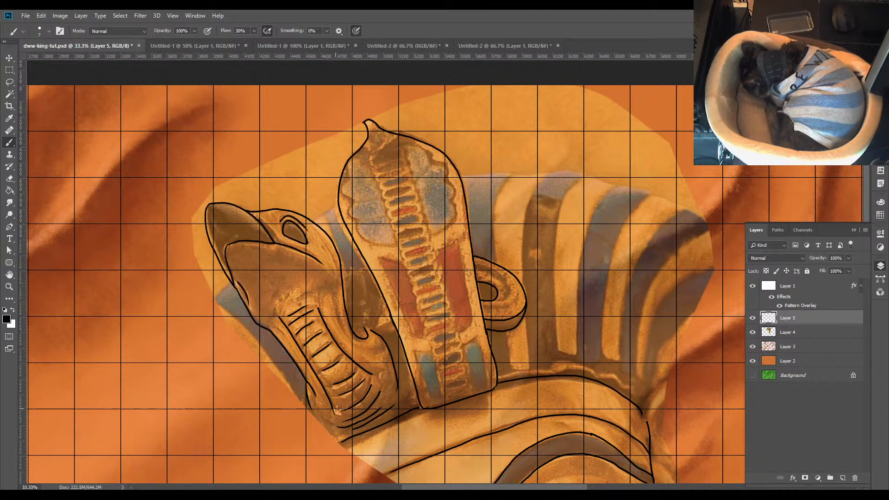
mouse_move(332, 279)
left_mouse_down()
mouse_move(271, 323)
mouse_move(277, 302)
mouse_move(268, 324)
left_mouse_up()
left_click_drag(335, 294, 348, 336)
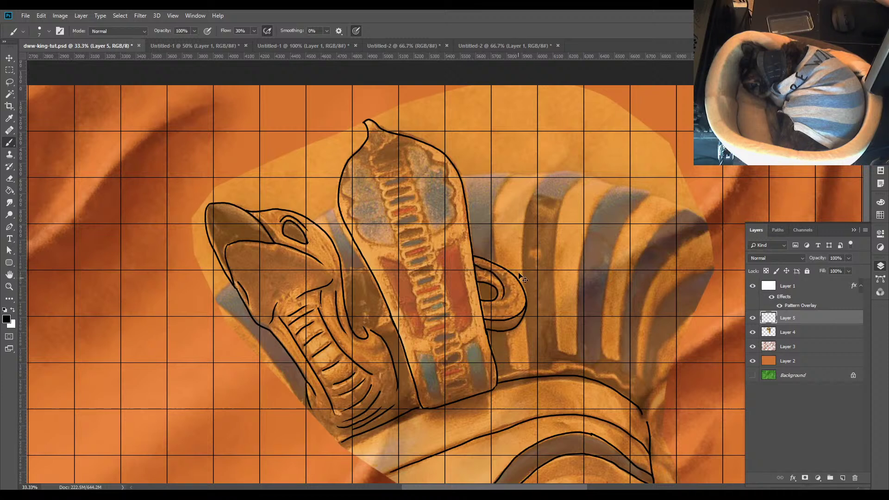
Ink the inner contour lines following the curl of the loop beside the cobra hood, and save the document
left_click_drag(478, 267, 503, 295)
key("ctrl+s")
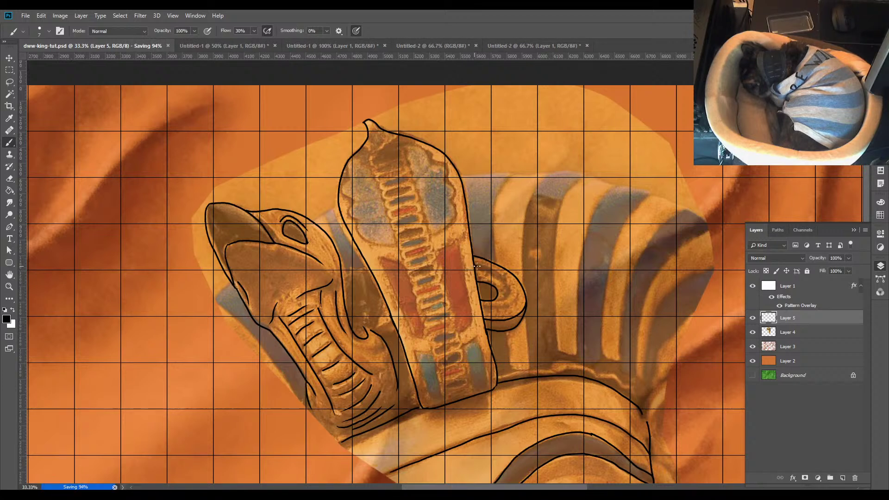
mouse_move(476, 266)
left_mouse_down()
mouse_move(510, 285)
mouse_move(506, 303)
left_mouse_up()
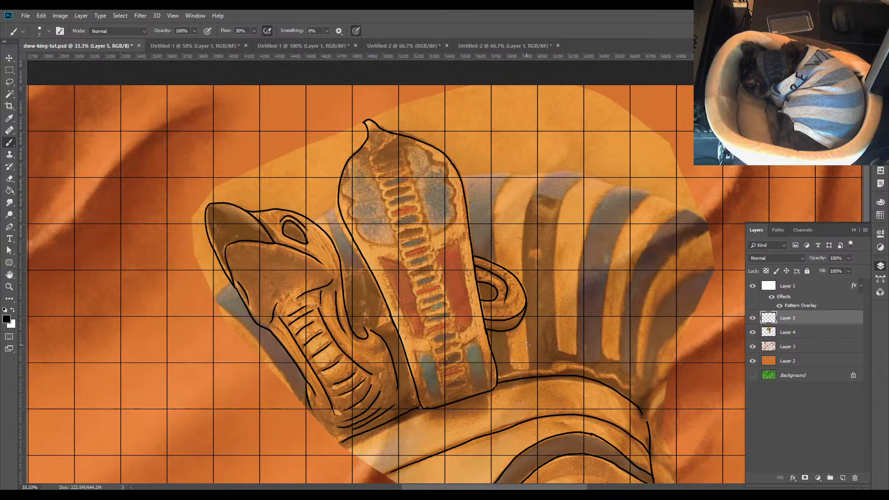
key("ctrl+z")
mouse_move(478, 267)
left_mouse_down()
mouse_move(503, 283)
mouse_move(511, 303)
left_mouse_up()
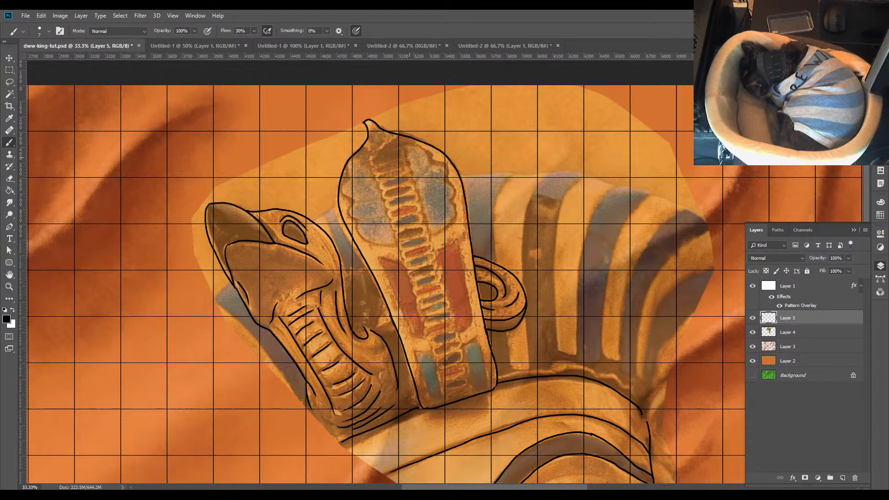
Trace the scalloped outer edges and lower curves of the two blue panels in the upper cobra hood
mouse_move(404, 145)
left_mouse_down()
mouse_move(445, 159)
mouse_move(431, 162)
mouse_move(446, 168)
mouse_move(456, 213)
mouse_move(431, 235)
left_mouse_up()
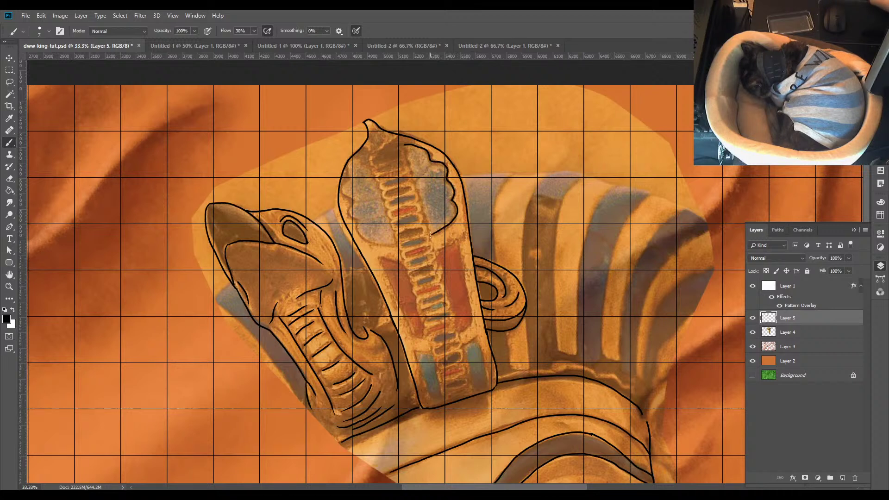
mouse_move(367, 158)
left_mouse_down()
mouse_move(343, 192)
mouse_move(357, 197)
mouse_move(359, 221)
left_mouse_up()
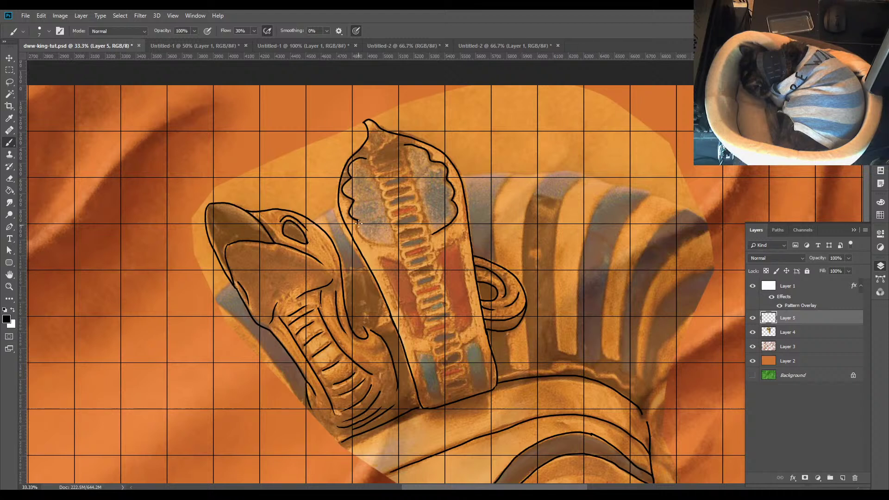
mouse_move(359, 222)
left_mouse_down()
mouse_move(356, 232)
mouse_move(368, 245)
mouse_move(395, 245)
left_mouse_up()
Outline the two red panels on either side of the cobra hood's central column, with wavy inner edges
mouse_move(539, 398)
left_mouse_down()
mouse_move(470, 157)
mouse_move(476, 141)
left_mouse_up()
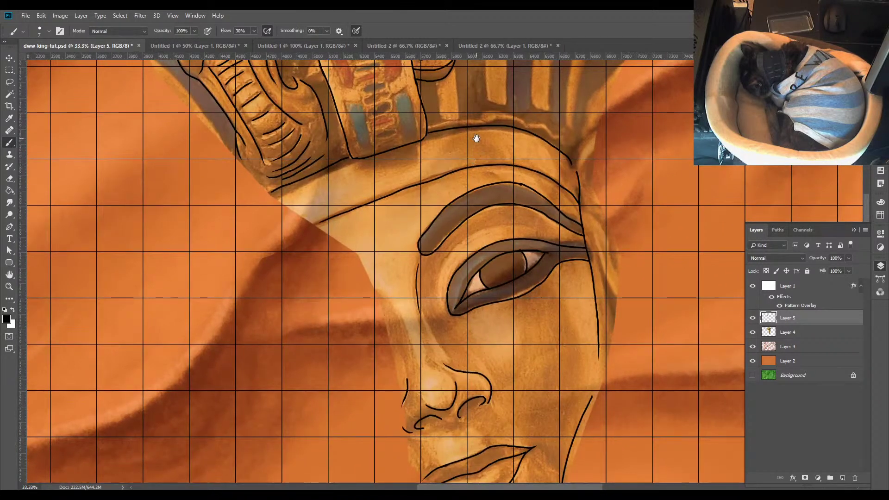
left_click_drag(443, 198, 545, 422)
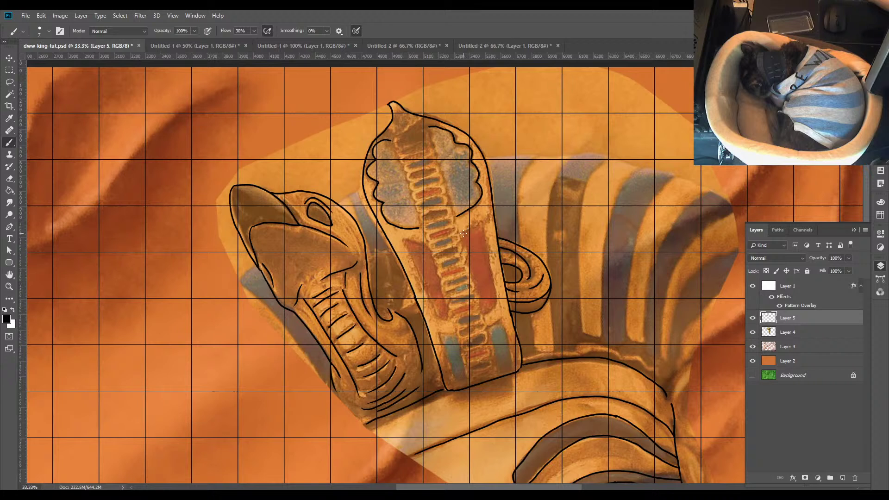
mouse_move(464, 232)
left_mouse_down()
mouse_move(494, 216)
mouse_move(481, 223)
mouse_move(492, 288)
mouse_move(480, 316)
left_mouse_up()
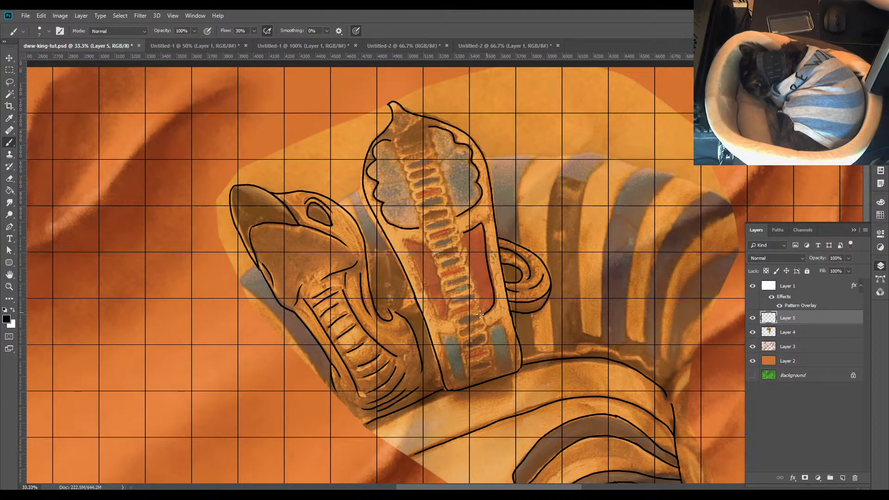
left_click_drag(463, 236, 481, 318)
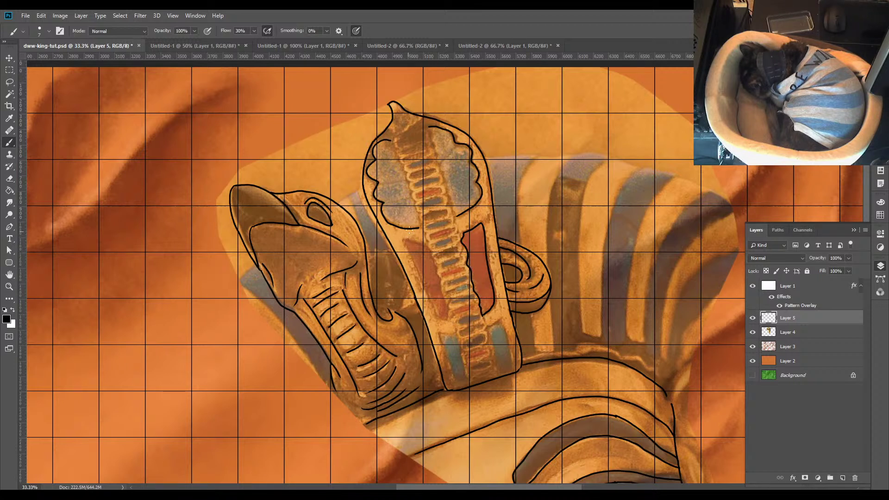
mouse_move(404, 239)
left_mouse_down()
mouse_move(425, 241)
mouse_move(402, 239)
mouse_move(447, 322)
left_mouse_up()
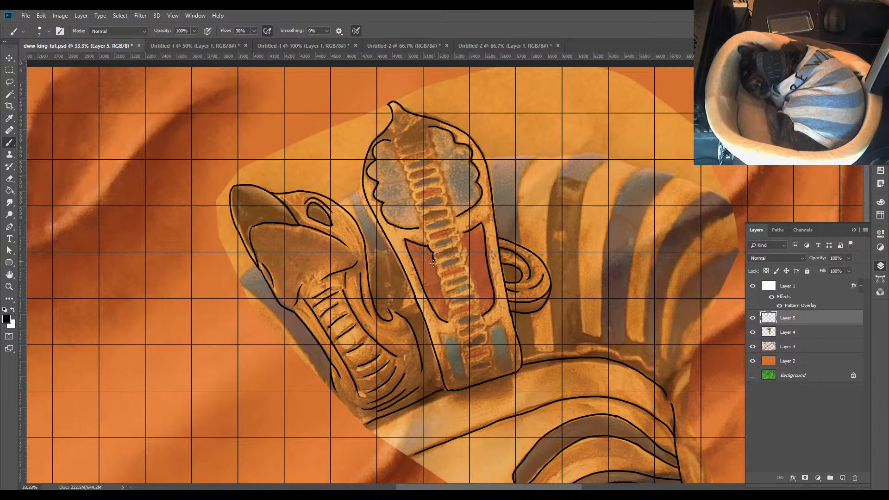
mouse_move(433, 263)
left_mouse_down()
mouse_move(442, 290)
mouse_move(453, 288)
mouse_move(441, 287)
mouse_move(451, 309)
left_mouse_up()
Outline the two teal panels at the base of the cobra hood, including their wavy inner edges along the central column
left_click_drag(502, 321, 510, 366)
mouse_move(439, 334)
left_mouse_down()
mouse_move(453, 331)
mouse_move(444, 357)
mouse_move(465, 385)
left_mouse_up()
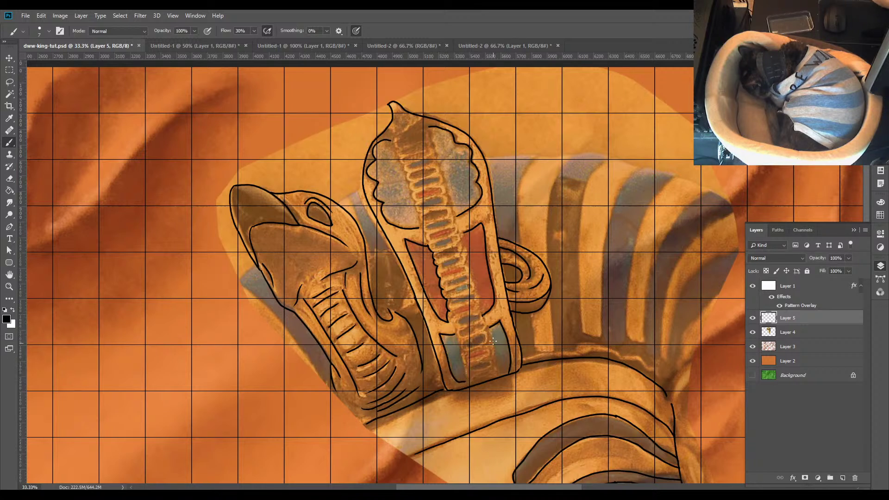
left_click_drag(490, 329, 502, 371)
left_click_drag(457, 339, 462, 384)
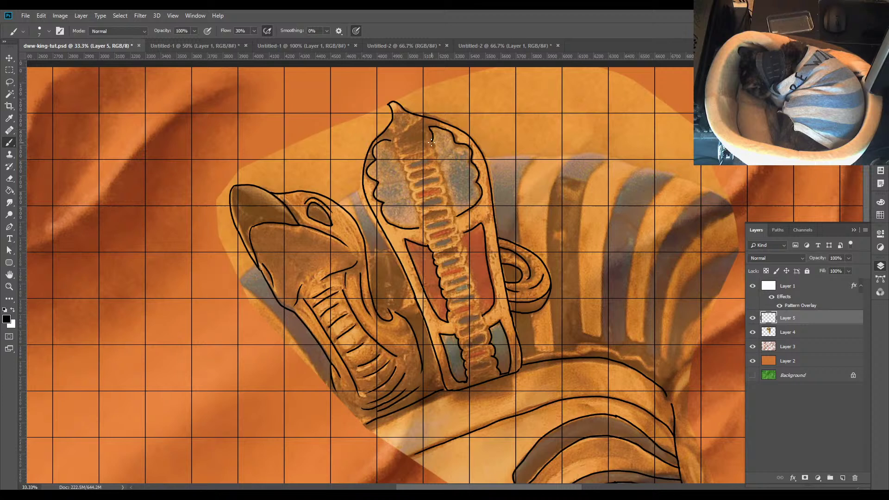
Ink the wavy inner edges of the two upper blue panels down both sides of the cobra hood's central column
left_click_drag(434, 149, 458, 216)
left_click_drag(391, 141, 399, 158)
left_click_drag(409, 175, 409, 184)
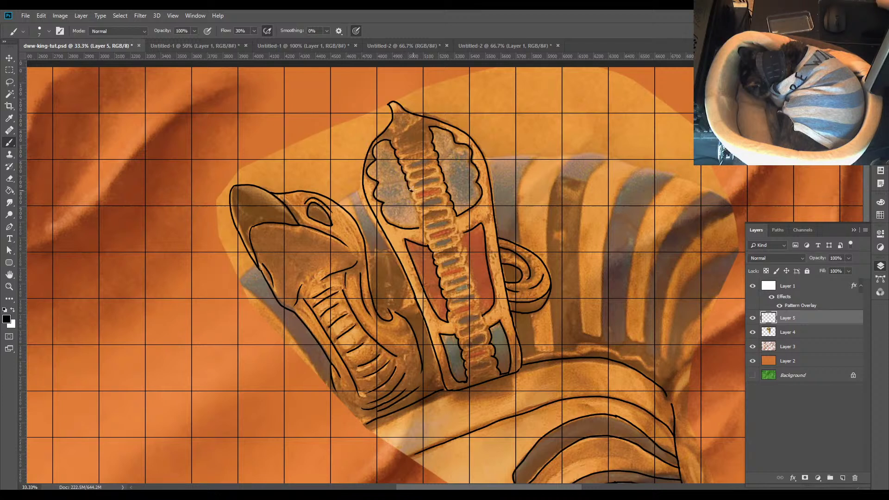
left_click_drag(414, 202, 421, 227)
mouse_move(398, 144)
left_mouse_down()
mouse_move(417, 144)
mouse_move(410, 135)
mouse_move(399, 141)
mouse_move(421, 148)
mouse_move(403, 150)
mouse_move(424, 153)
mouse_move(419, 145)
mouse_move(405, 162)
mouse_move(426, 157)
mouse_move(414, 154)
left_mouse_up()
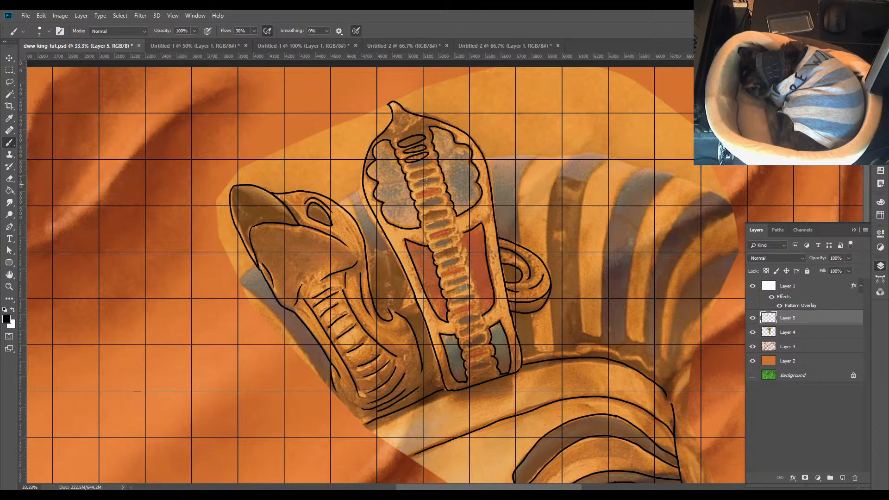
key("ctrl+z")
key("ctrl+z")
key("ctrl+z")
key("ctrl+z")
key("ctrl+z")
key("ctrl+z")
key("ctrl+z")
key("ctrl+z")
key("ctrl+z")
key("ctrl+z")
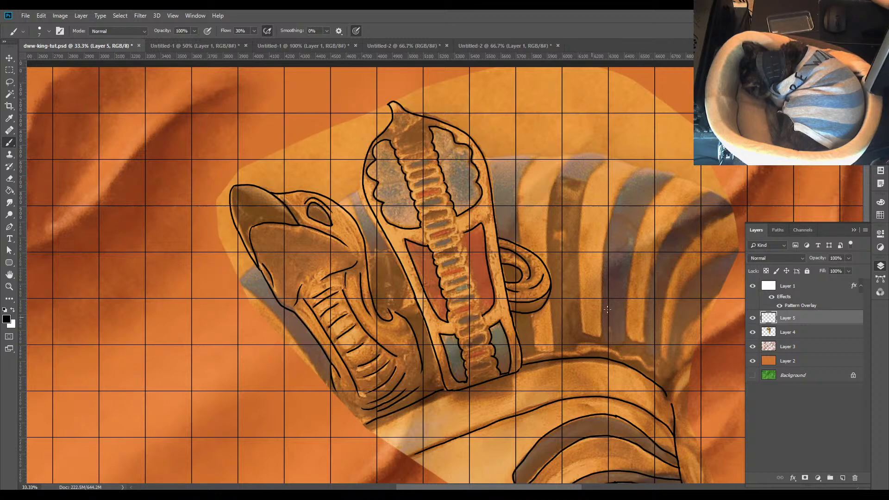
Trace the far-side face profile from the forehead down the brow, and from below the nose past the lips to the chin
mouse_move(579, 389)
left_mouse_down()
mouse_move(448, 242)
mouse_move(536, 309)
mouse_move(507, 159)
mouse_move(573, 290)
left_mouse_up()
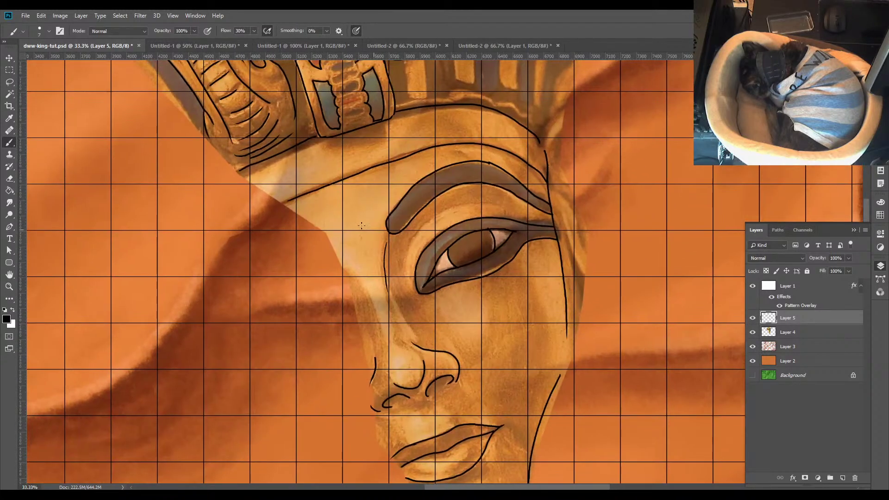
mouse_move(296, 206)
left_mouse_down()
mouse_move(339, 254)
mouse_move(358, 318)
left_mouse_up()
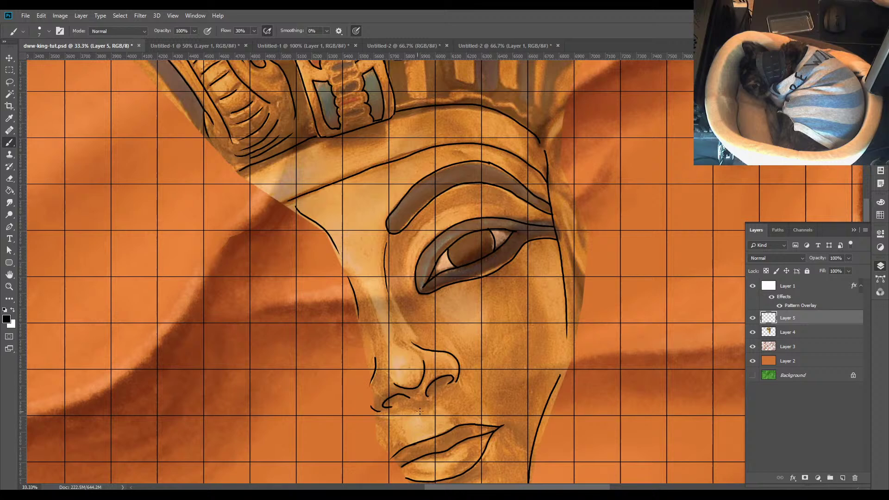
left_click_drag(472, 419, 485, 111)
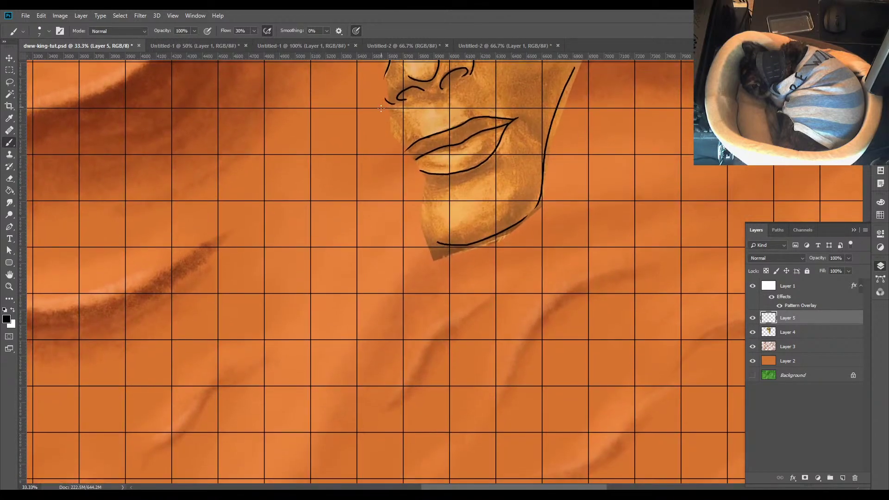
mouse_move(384, 110)
left_mouse_down()
mouse_move(418, 171)
mouse_move(428, 239)
left_mouse_up()
Ink the headdress's lower rim above the headband, and try a second, longer line parallel to it before undoing that line
left_click_drag(514, 226, 513, 367)
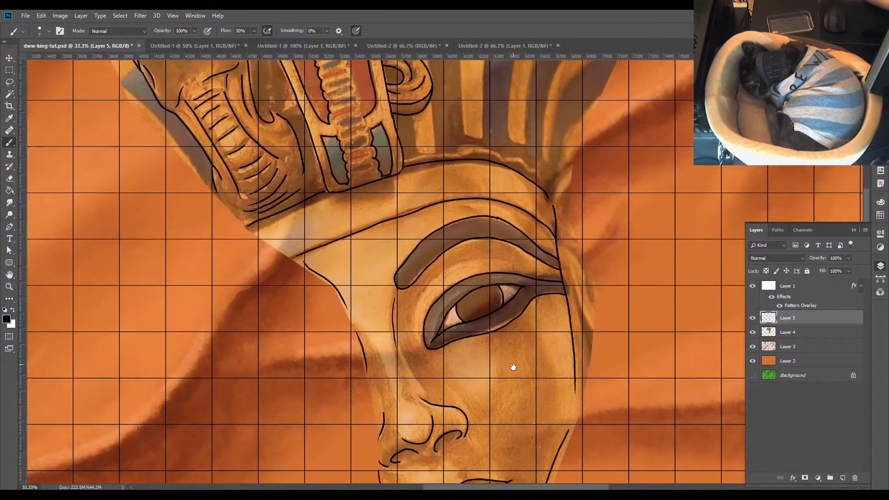
scroll(528, 361, "up", 5)
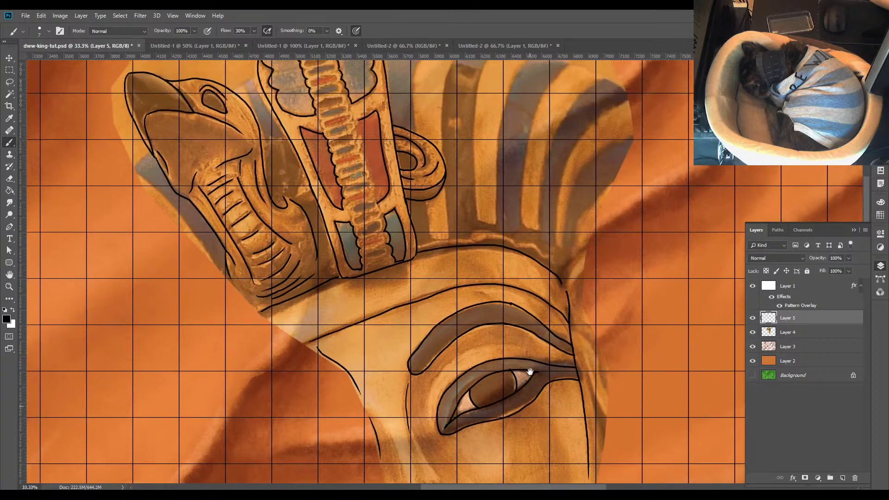
scroll(530, 372, "up", 6)
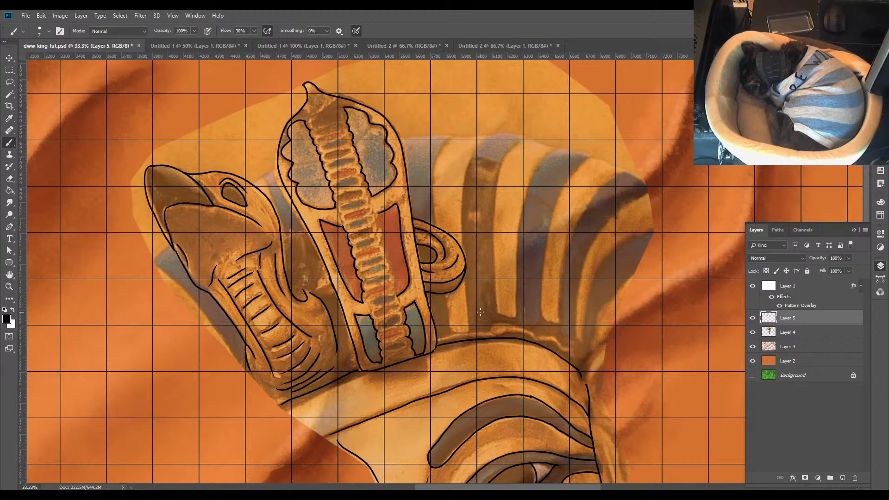
mouse_move(492, 324)
left_mouse_down()
mouse_move(568, 347)
mouse_move(585, 371)
left_mouse_up()
mouse_move(495, 315)
left_mouse_down()
mouse_move(545, 324)
mouse_move(606, 352)
left_mouse_up()
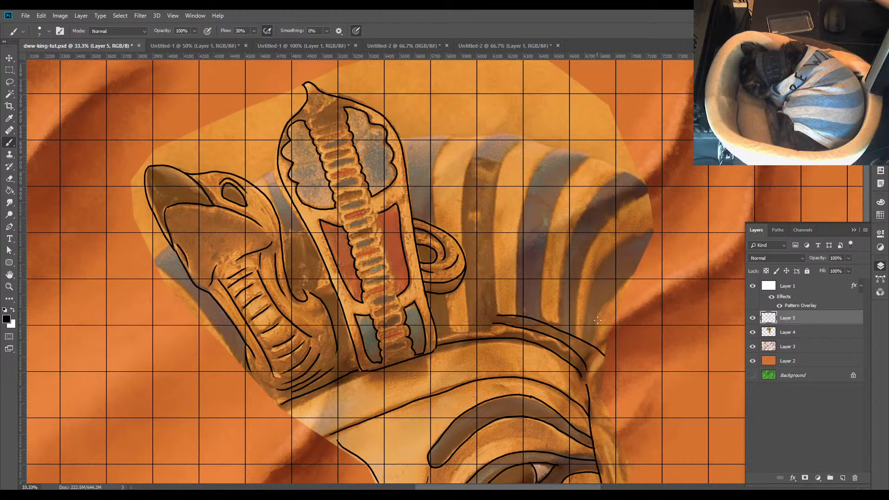
key("ctrl+z")
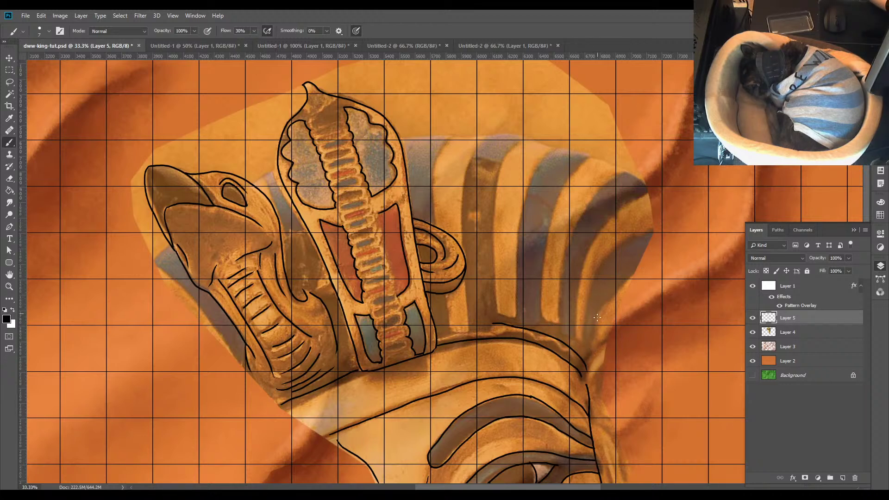
Ink the curved edges of the outermost headdress stripes from the rim near the temple, redrawing the fourth line for a better curve
mouse_move(592, 348)
left_mouse_down()
mouse_move(594, 323)
mouse_move(620, 283)
mouse_move(639, 274)
left_mouse_up()
mouse_move(582, 342)
left_mouse_down()
mouse_move(591, 347)
mouse_move(584, 309)
mouse_move(605, 258)
mouse_move(653, 223)
left_mouse_up()
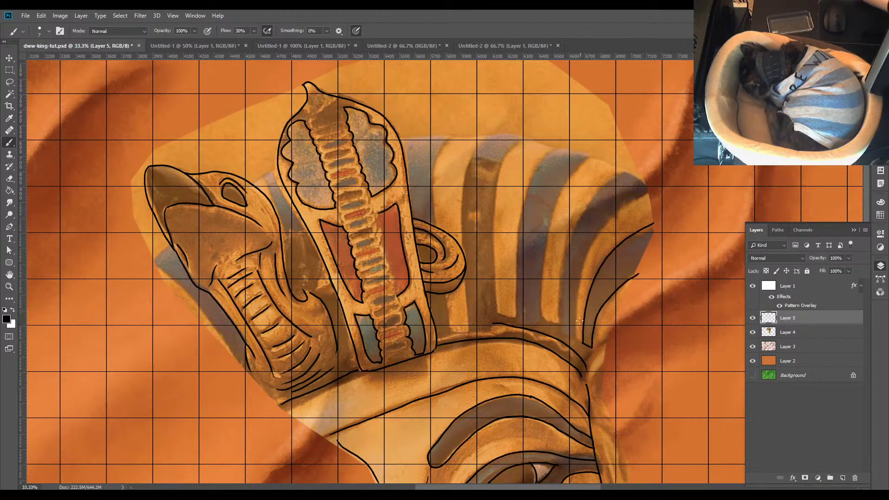
mouse_move(575, 339)
left_mouse_down()
mouse_move(584, 250)
mouse_move(623, 201)
mouse_move(653, 189)
left_mouse_up()
mouse_move(561, 331)
left_mouse_down()
mouse_move(574, 337)
mouse_move(561, 283)
mouse_move(590, 204)
mouse_move(620, 170)
left_mouse_up()
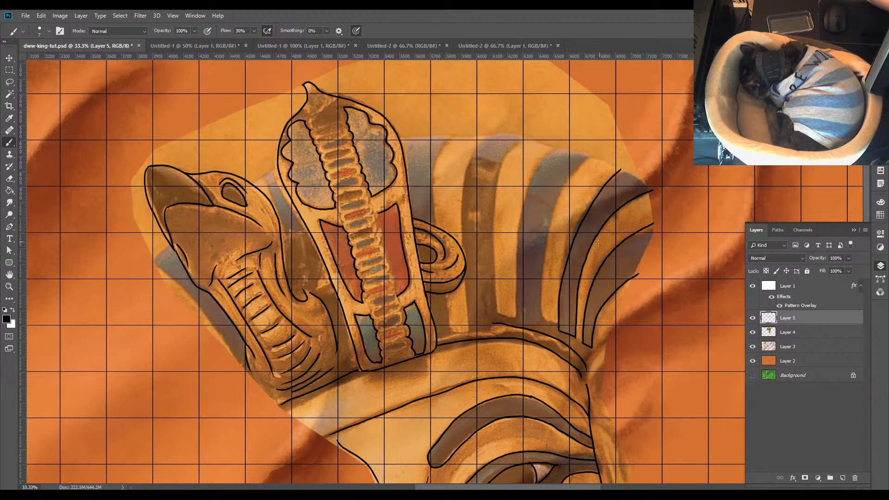
key("ctrl+z")
mouse_move(558, 333)
left_mouse_down()
mouse_move(565, 255)
mouse_move(621, 173)
left_mouse_up()
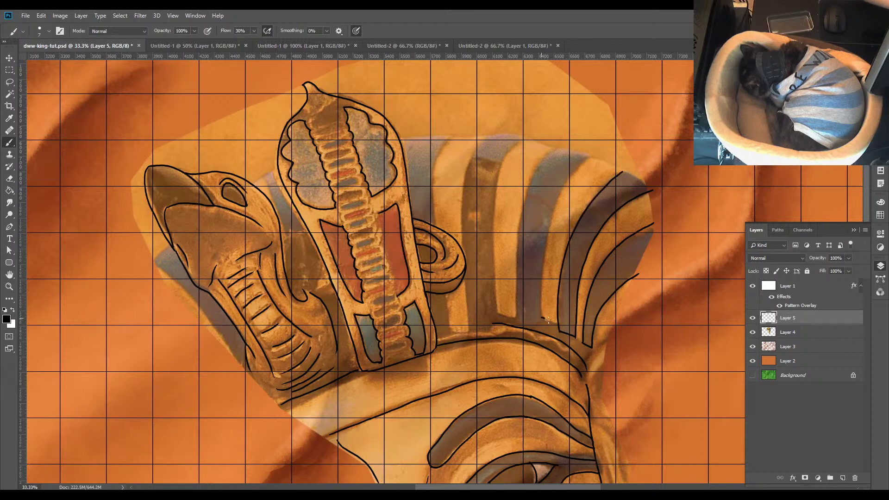
Ink the edges of the middle headdress stripes from the rim up past the crown, redrawing the first one longer
mouse_move(548, 320)
left_mouse_down()
mouse_move(558, 324)
mouse_move(550, 237)
mouse_move(579, 164)
left_mouse_up()
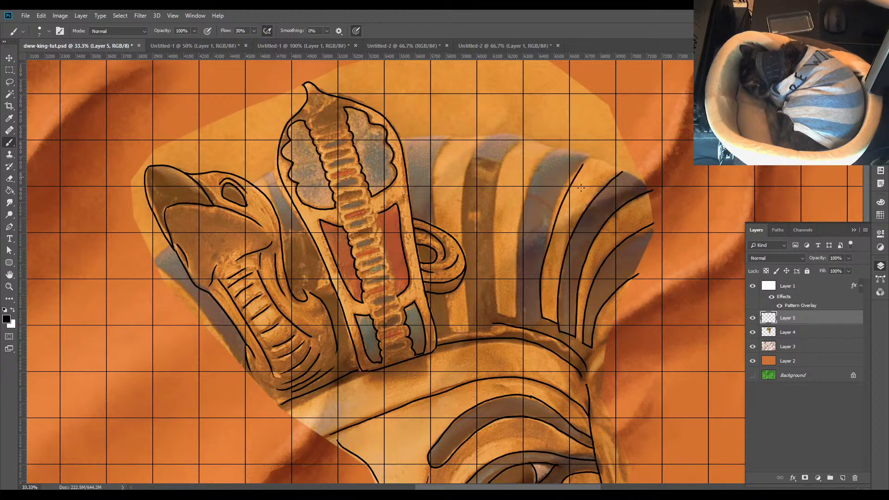
key("ctrl+z")
mouse_move(543, 318)
left_mouse_down()
mouse_move(545, 243)
mouse_move(573, 168)
mouse_move(594, 143)
left_mouse_up()
mouse_move(541, 316)
left_mouse_down()
mouse_move(521, 324)
mouse_move(517, 306)
mouse_move(516, 317)
mouse_move(514, 278)
mouse_move(522, 217)
mouse_move(554, 146)
left_mouse_up()
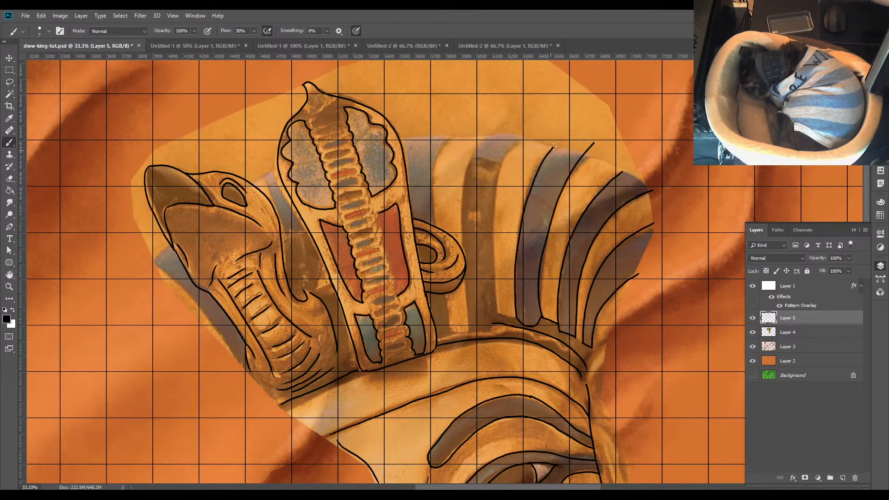
mouse_move(515, 317)
left_mouse_down()
mouse_move(496, 303)
mouse_move(493, 224)
mouse_move(503, 173)
mouse_move(524, 138)
left_mouse_up()
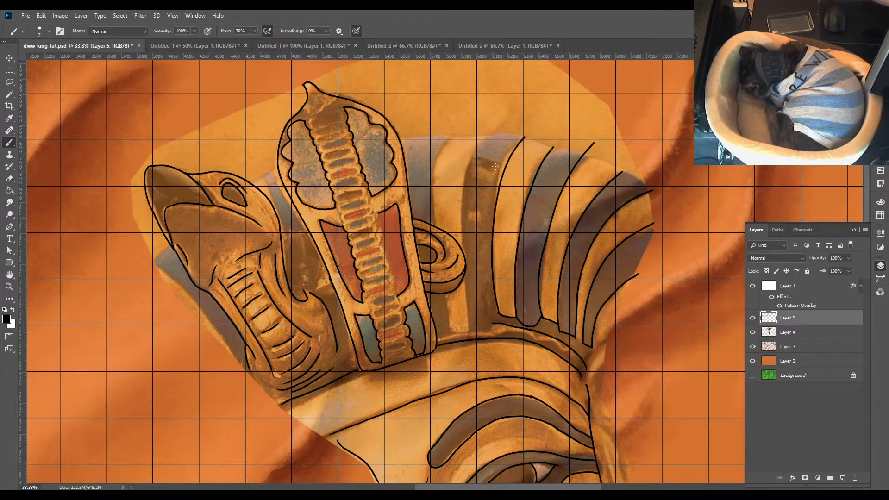
Ink the remaining headdress stripe edges around the cobra's loop and the top edge of the stripe beside the hood
mouse_move(469, 318)
left_mouse_down()
mouse_move(496, 311)
mouse_move(469, 310)
mouse_move(461, 217)
mouse_move(470, 157)
mouse_move(485, 133)
left_mouse_up()
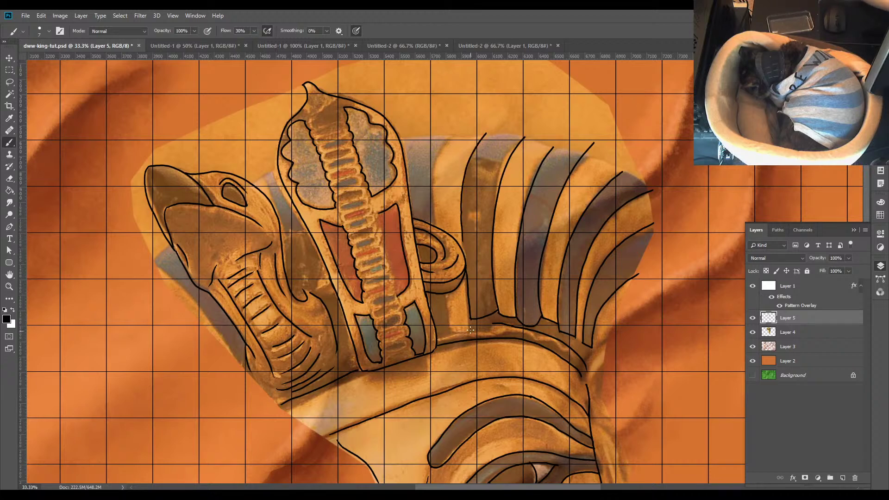
mouse_move(469, 315)
left_mouse_down()
mouse_move(451, 326)
mouse_move(449, 333)
mouse_move(445, 297)
left_mouse_up()
mouse_move(435, 223)
left_mouse_down()
mouse_move(431, 193)
mouse_move(448, 137)
mouse_move(419, 139)
mouse_move(442, 138)
left_mouse_up()
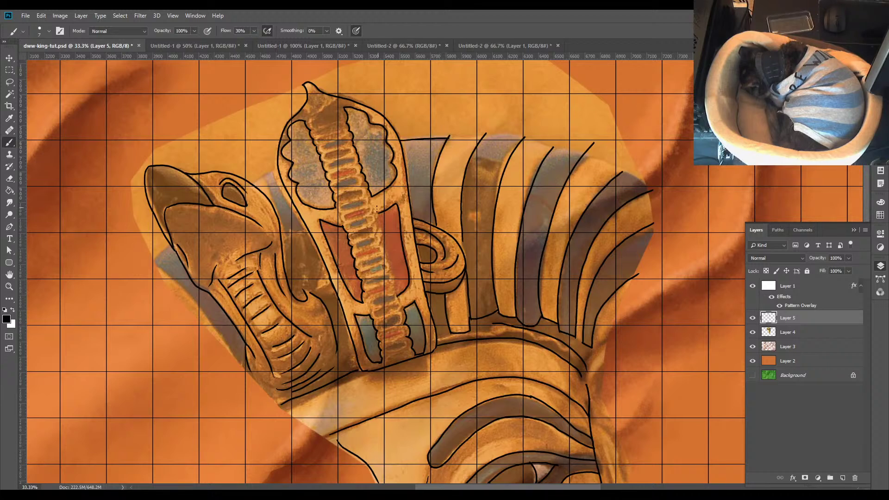
Undo the top edge of the stripe beside the hood and ink the headdress edges between cobra and hood and along the outer side behind the cobra
key("ctrl+z")
mouse_move(297, 230)
left_mouse_down()
mouse_move(287, 294)
mouse_move(329, 267)
mouse_move(338, 299)
left_mouse_up()
left_click_drag(156, 260, 168, 245)
left_click_drag(242, 372, 154, 261)
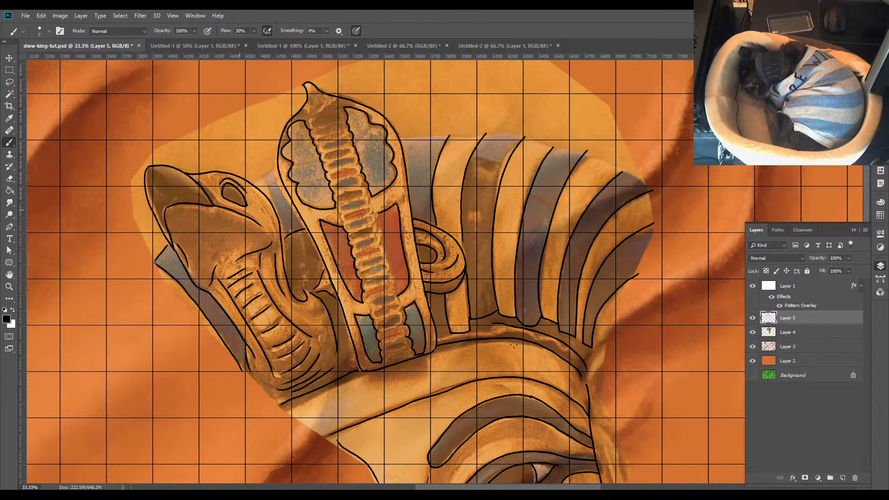
Check the whole line art with and without the mask photo by toggling Layer 4's visibility, leaving the photo visible
scroll(559, 359, "down", 3)
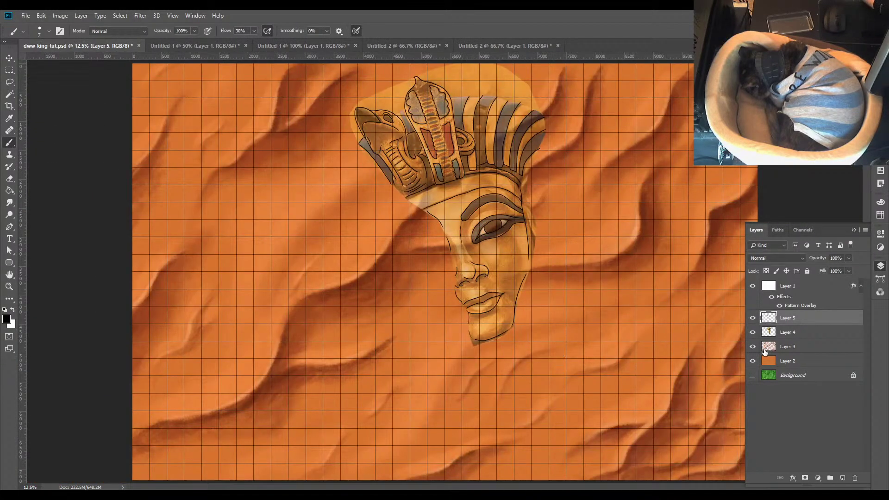
left_click(753, 333)
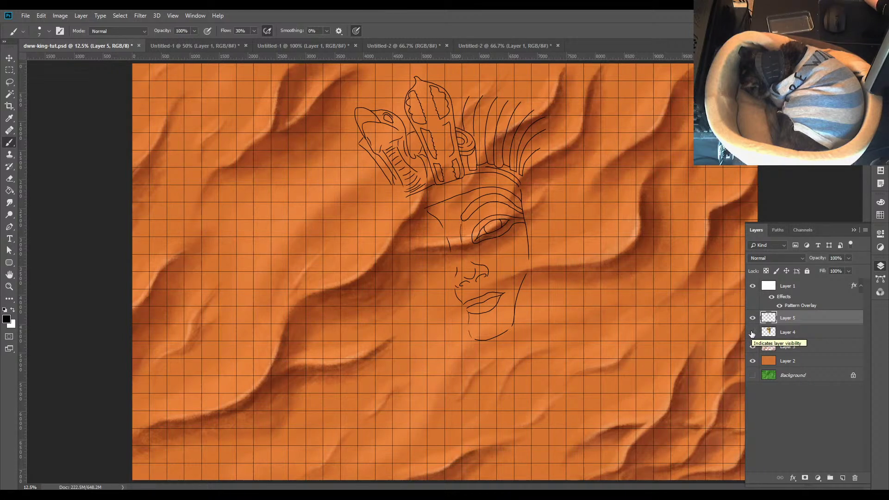
left_click(752, 332)
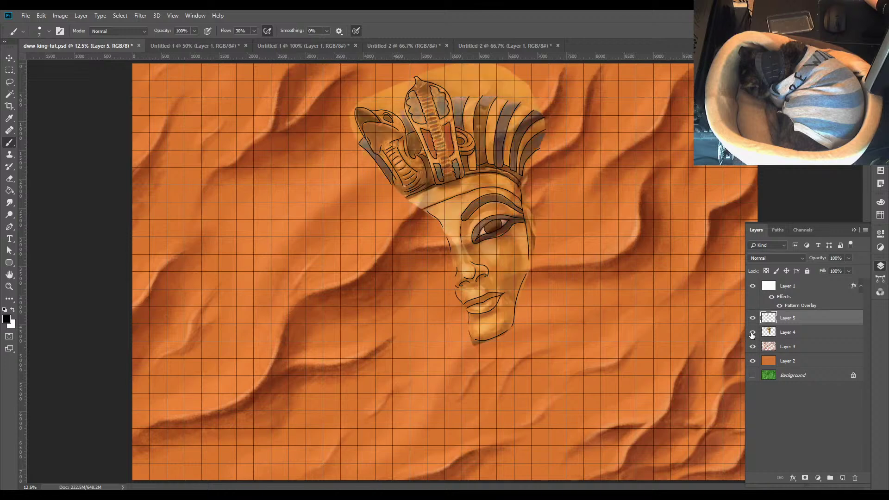
left_click(752, 332)
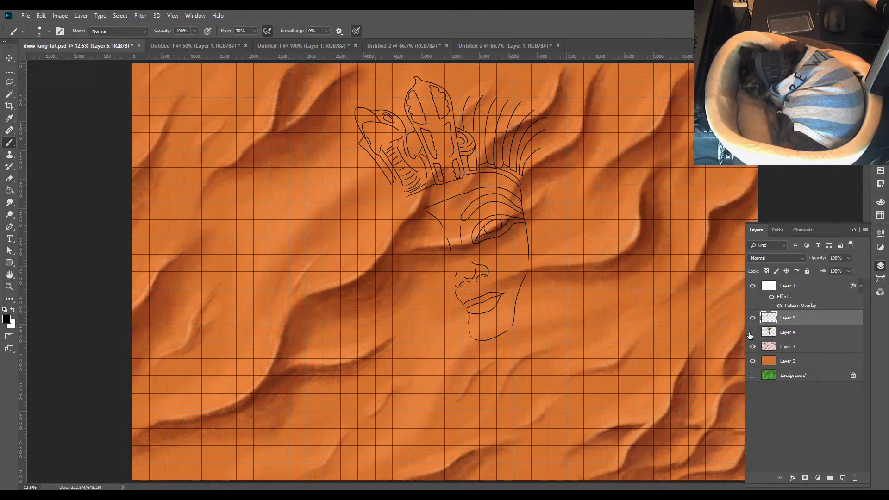
left_click(752, 333)
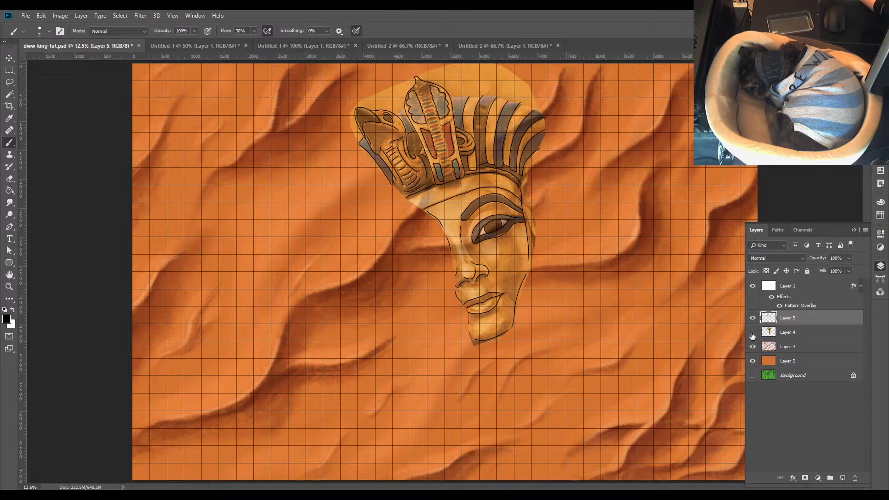
left_click(753, 333)
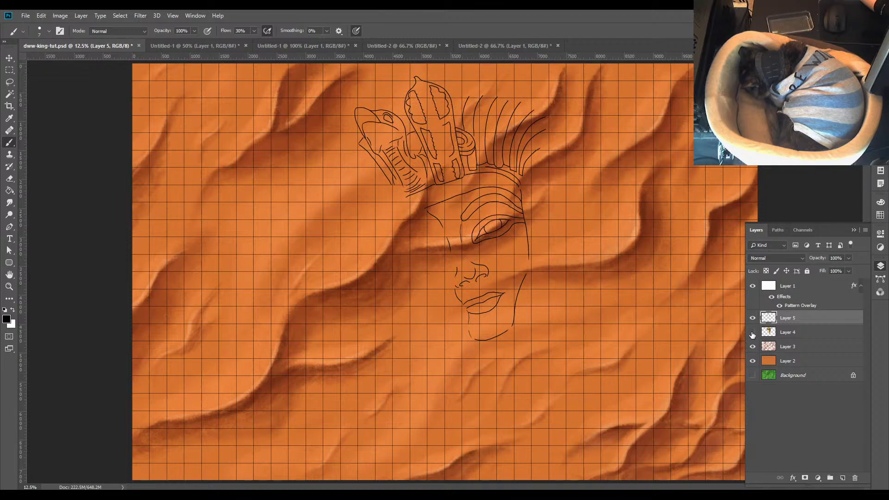
left_click(752, 333)
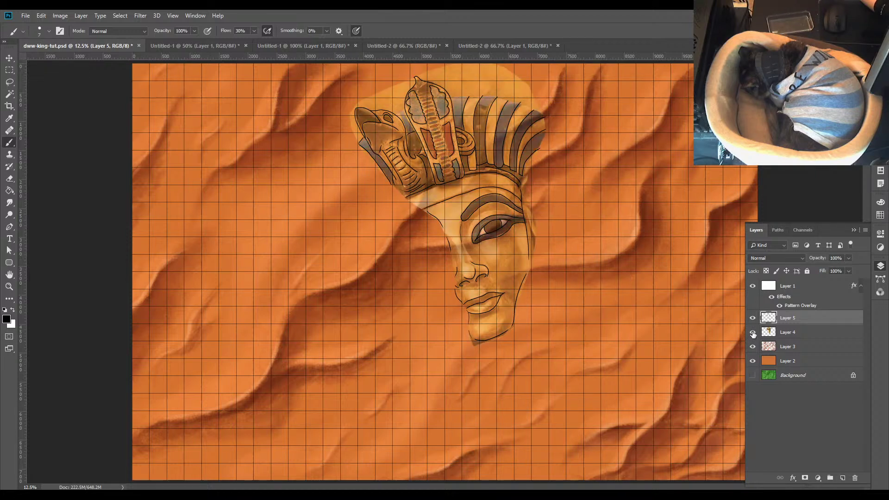
Group Layer 5 and Layer 4 and name the group tut
left_click(803, 337, "shift")
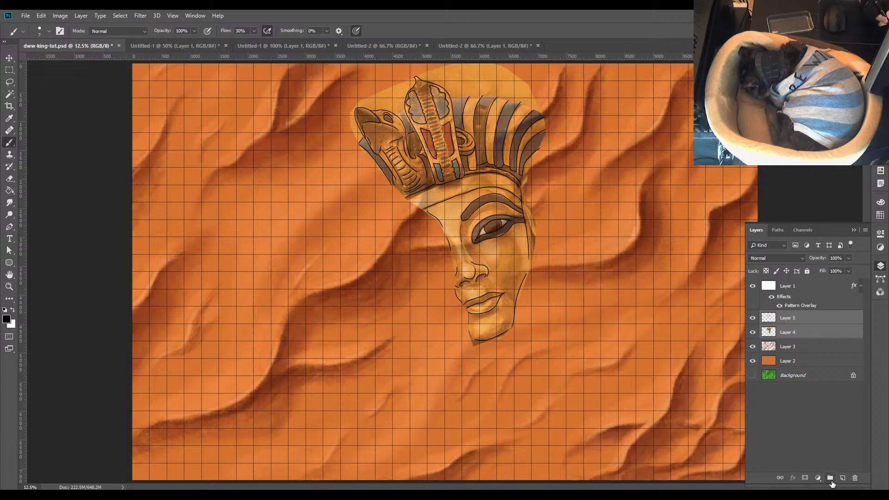
left_click(831, 478)
double_click(786, 316)
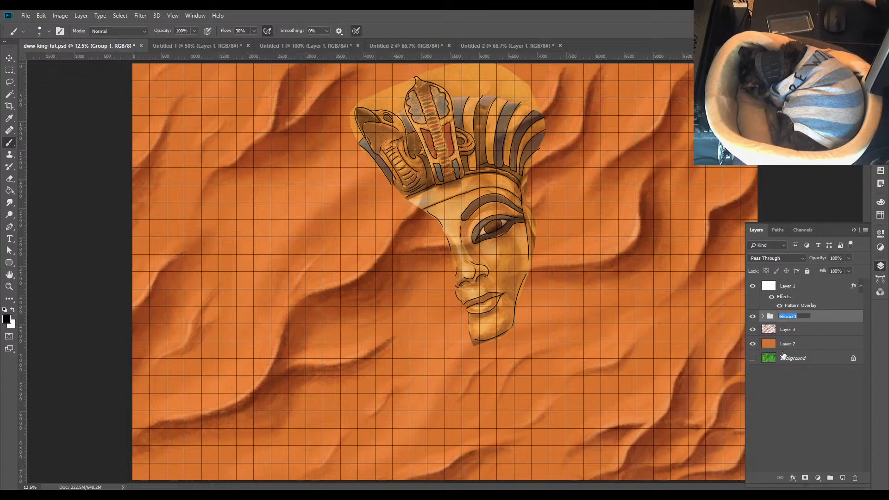
type("tut")
key("Return")
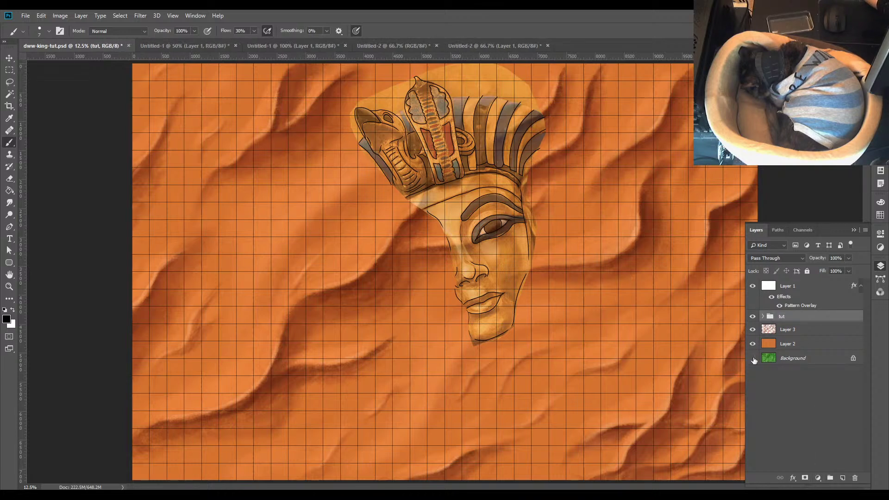
Select Layer 3 and save dww-king-tut.psd
left_click(752, 358)
left_click(805, 332)
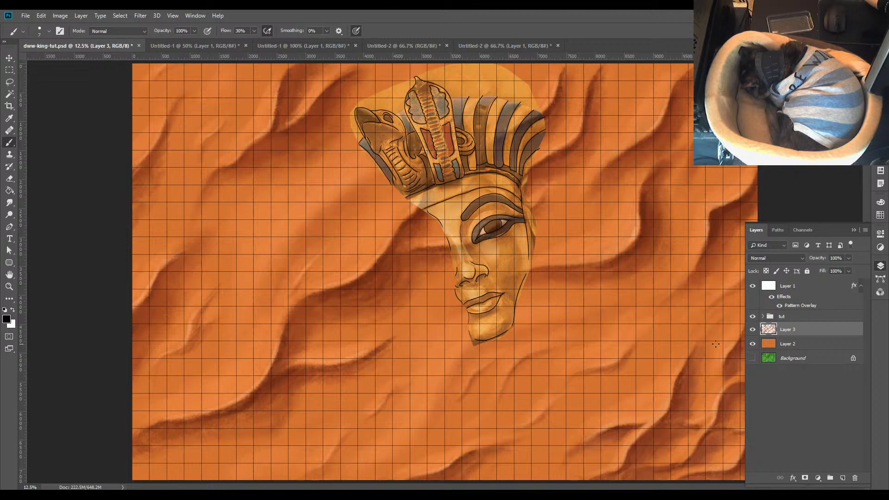
key("ctrl+s")
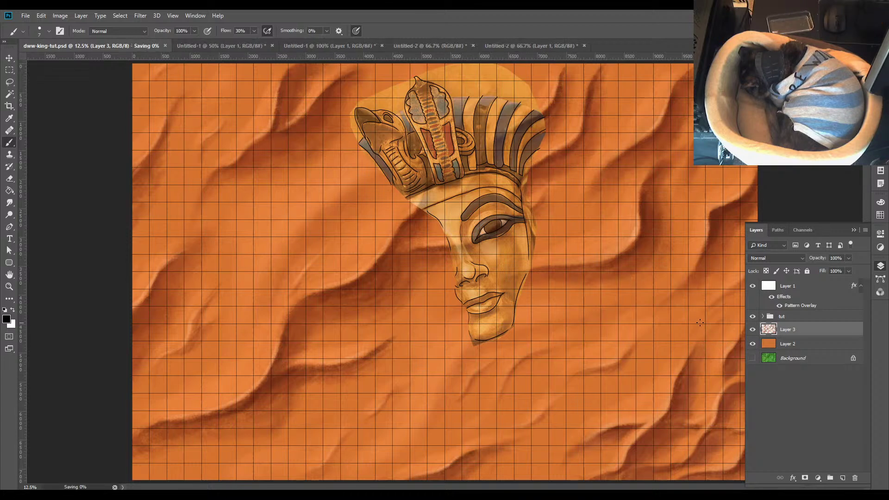
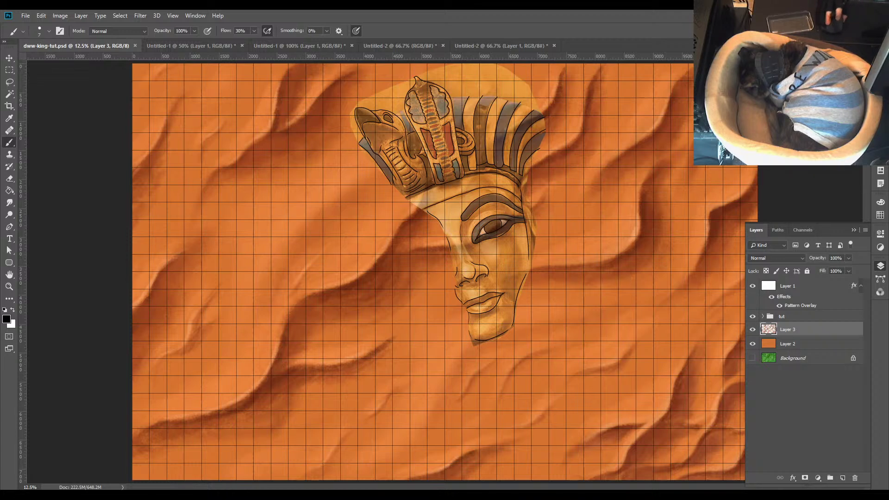
Create a 260 x 280 px document at 72 ppi from the Clipboard preset, paste the top-view palm picture and check it enlarged
left_click(25, 15)
left_click(61, 27)
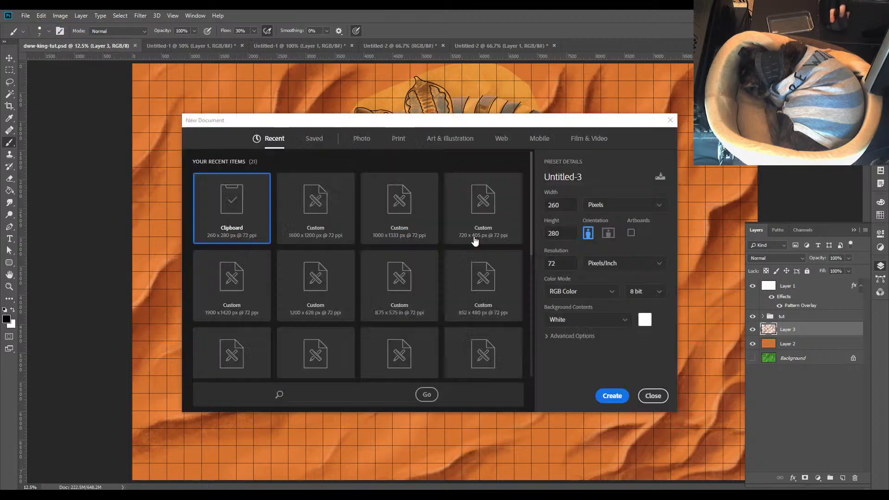
left_click(611, 396)
key("ctrl+v")
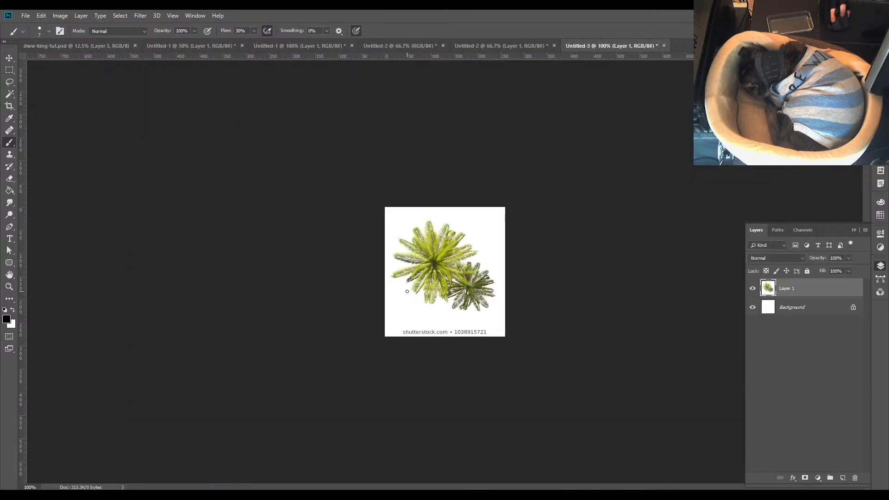
left_click(9, 287)
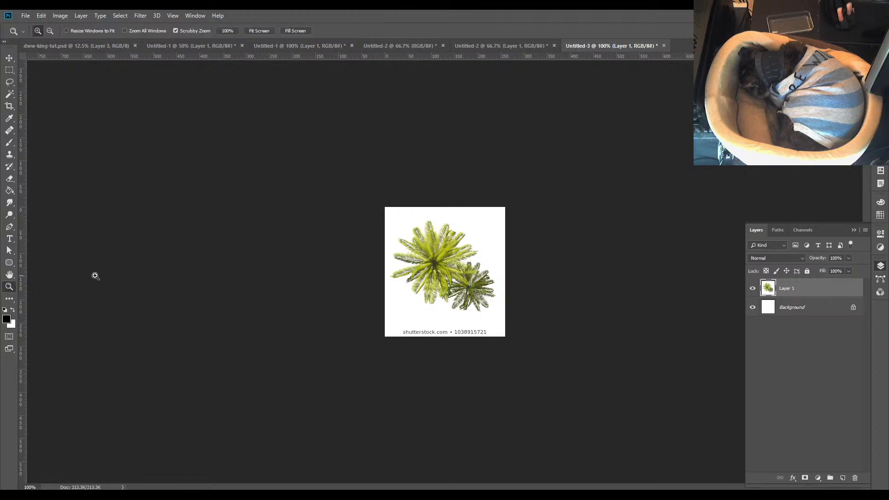
left_click(440, 244)
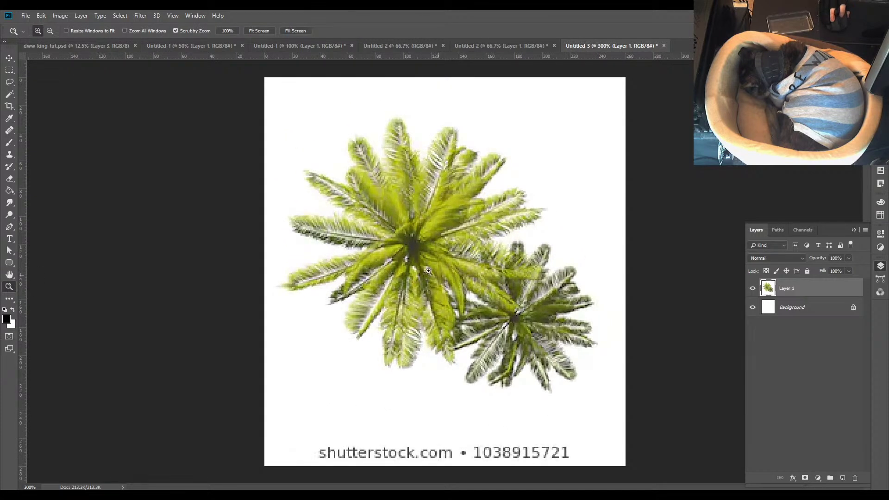
left_click(399, 311, "alt")
left_click(399, 310, "alt")
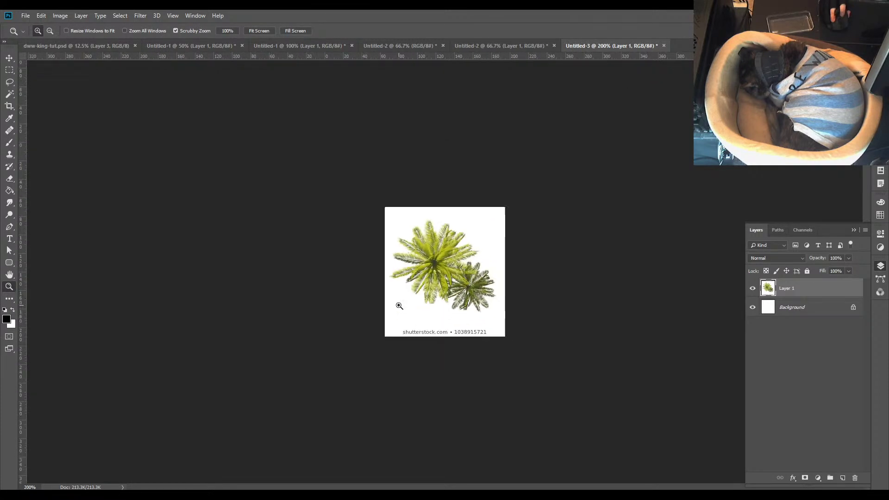
left_click(10, 57)
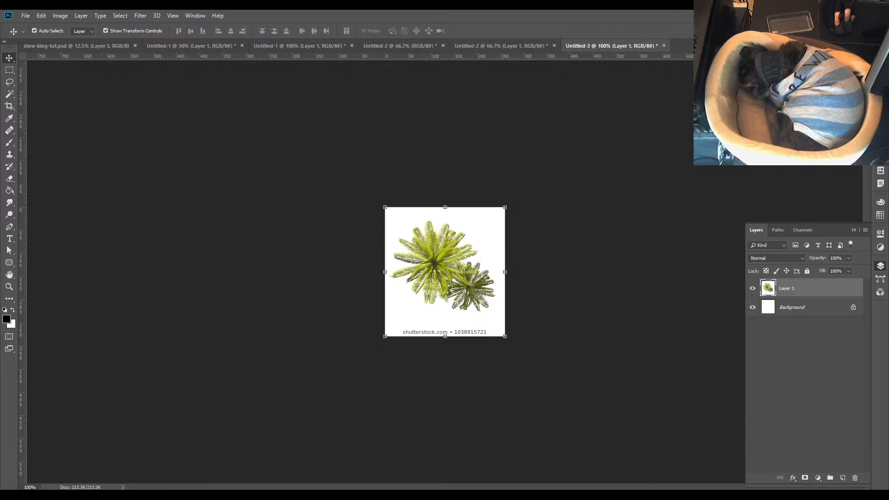
Create a 1600 x 1000 px document at 72 ppi from the Clipboard preset and paste the aerial beach palm photo into it
left_click(25, 16)
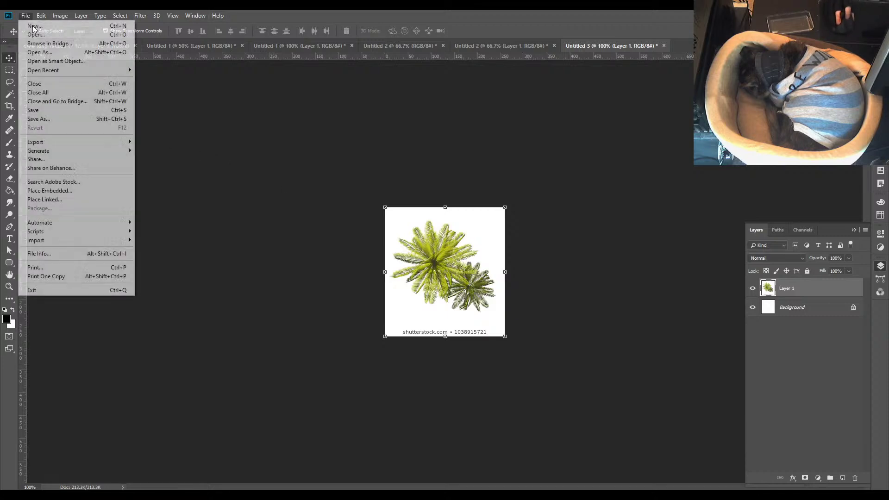
left_click(34, 26)
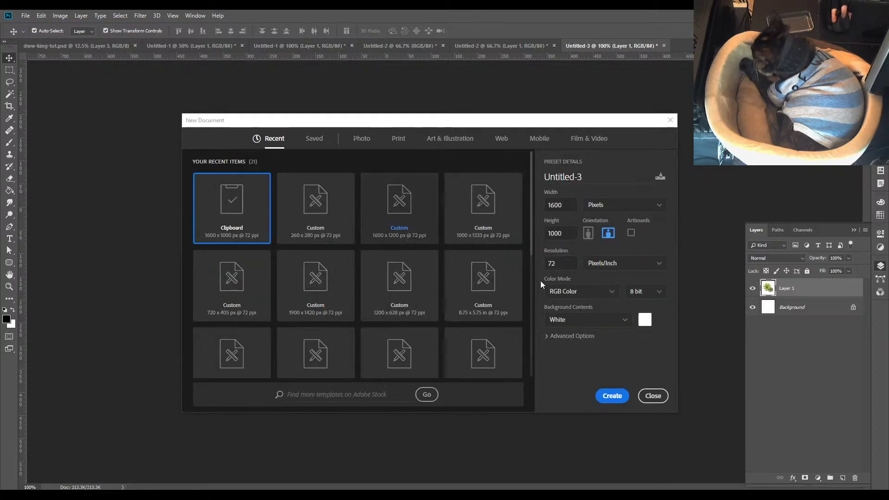
left_click(611, 395)
key("ctrl+v")
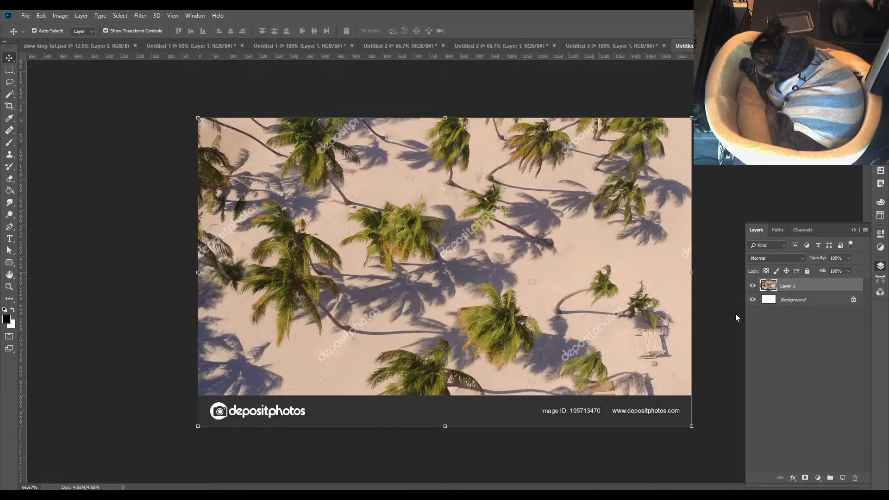
left_click(159, 321)
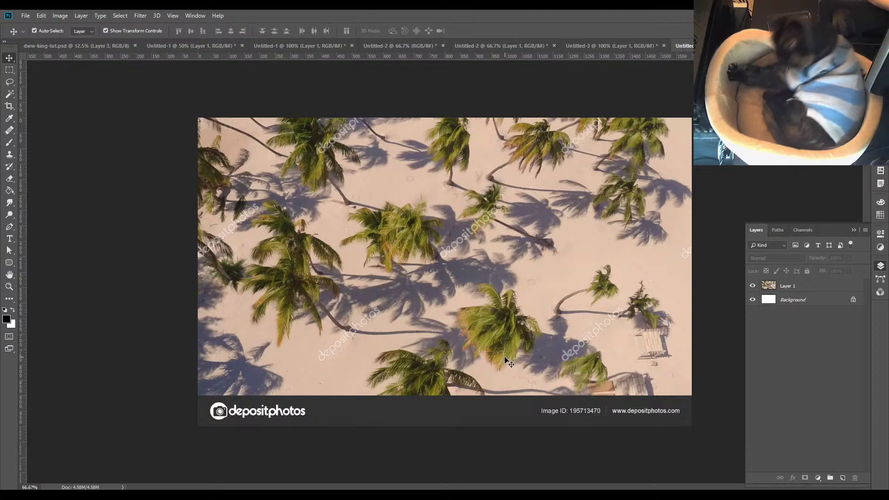
Return to dww-king-tut.psd and add a new empty layer directly above the tut group
left_click(69, 45)
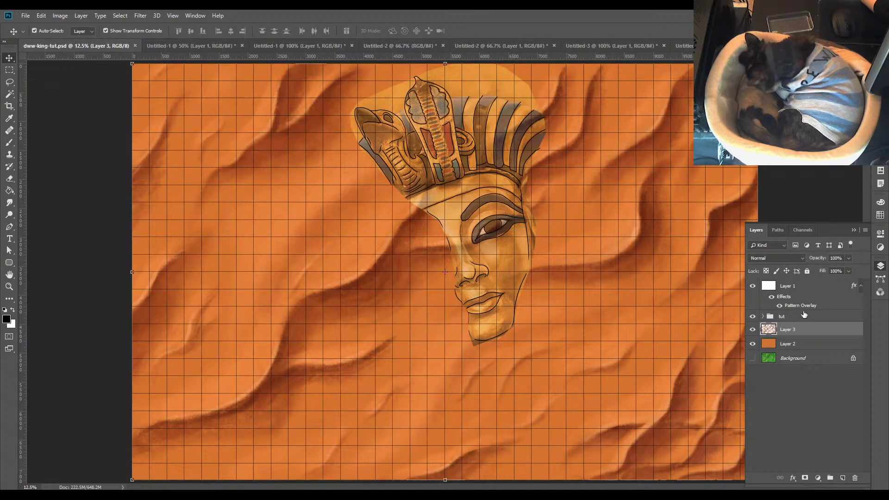
left_click(808, 313)
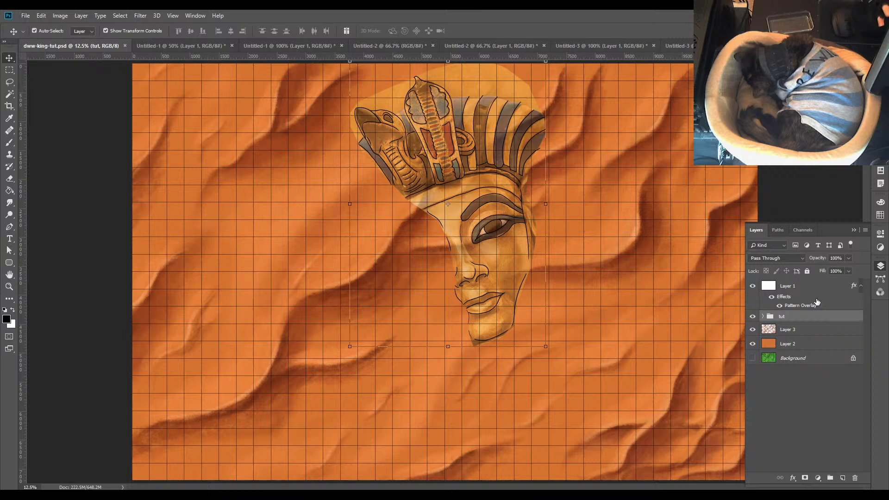
key("ctrl+shift+n")
left_click(265, 183)
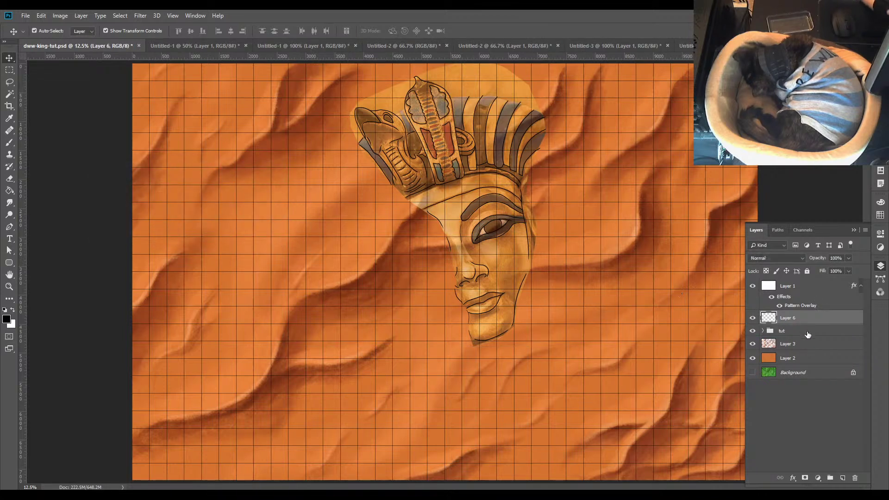
Create a layer group named palm trees above the tut group and move Layer 6 into it
left_click(830, 477)
double_click(787, 317)
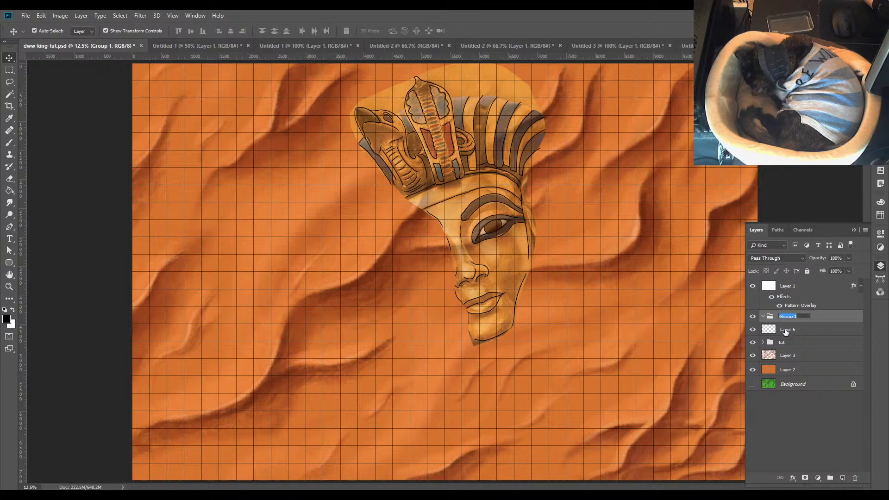
type("oalm trees")
key("Return")
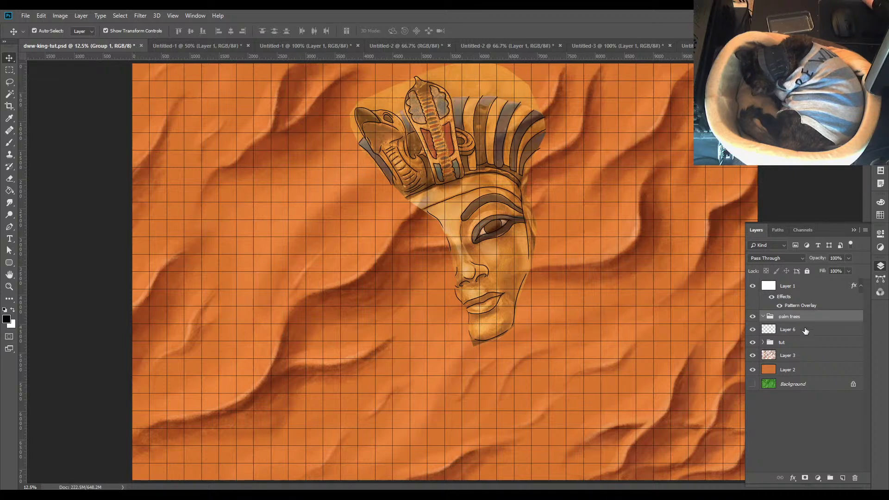
left_click(801, 330)
left_click_drag(801, 330, 797, 318)
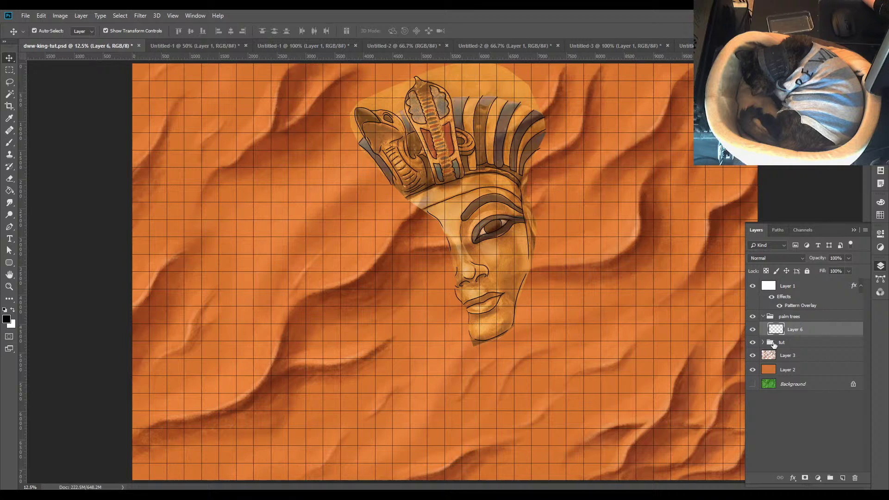
After checking the beach palm photo, brush a short curved trunk line on the open dunes before the face, undo a second parallel line, and save
left_click(9, 142)
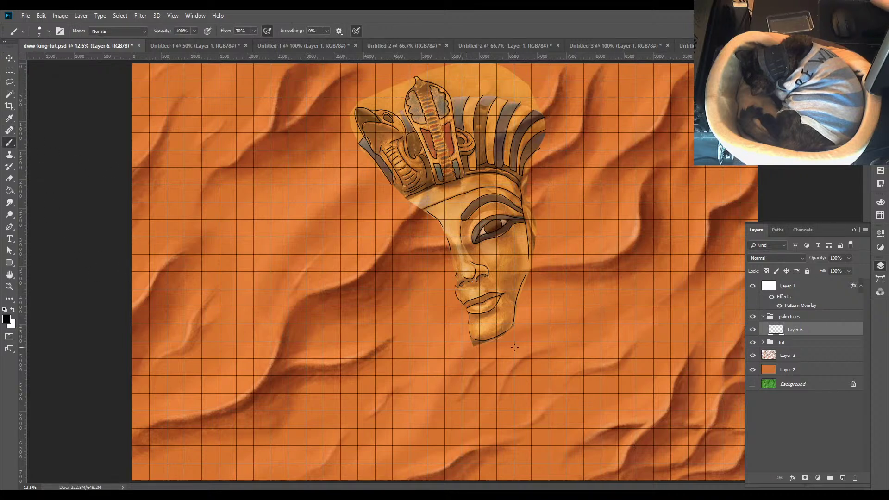
left_click(688, 45)
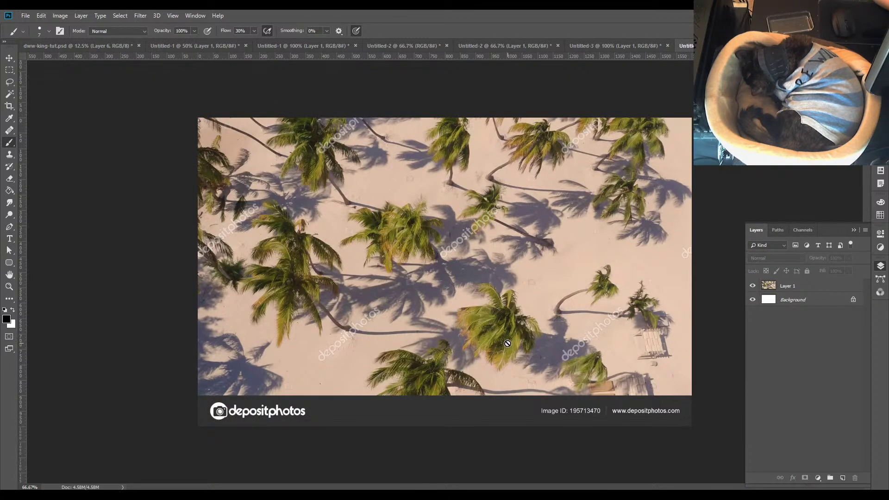
left_click(81, 46)
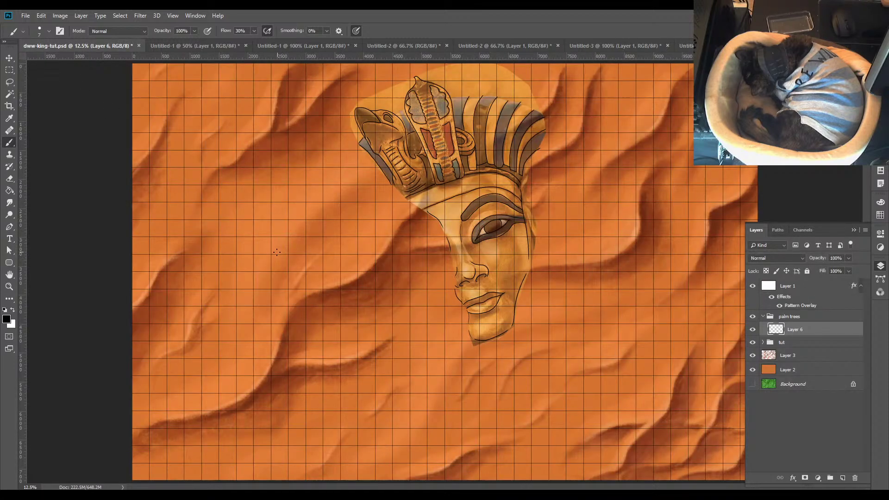
left_click_drag(265, 254, 297, 218)
left_click_drag(266, 258, 299, 225)
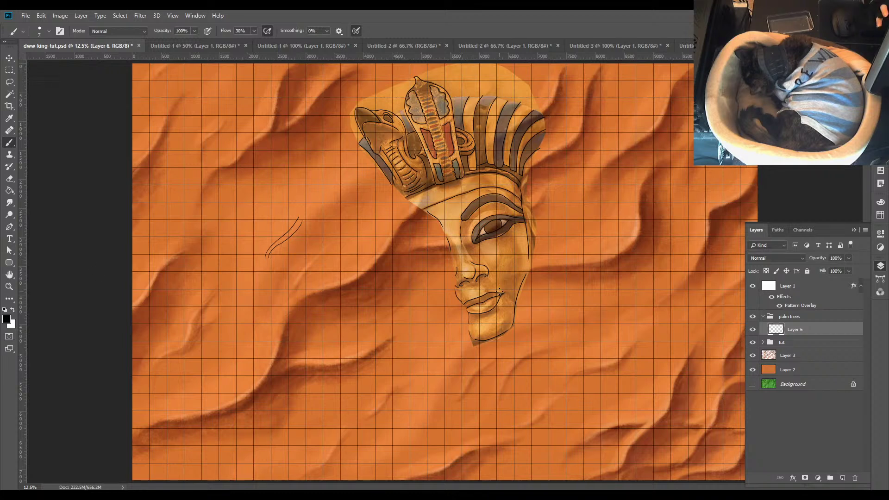
key("ctrl+z")
key("ctrl+s")
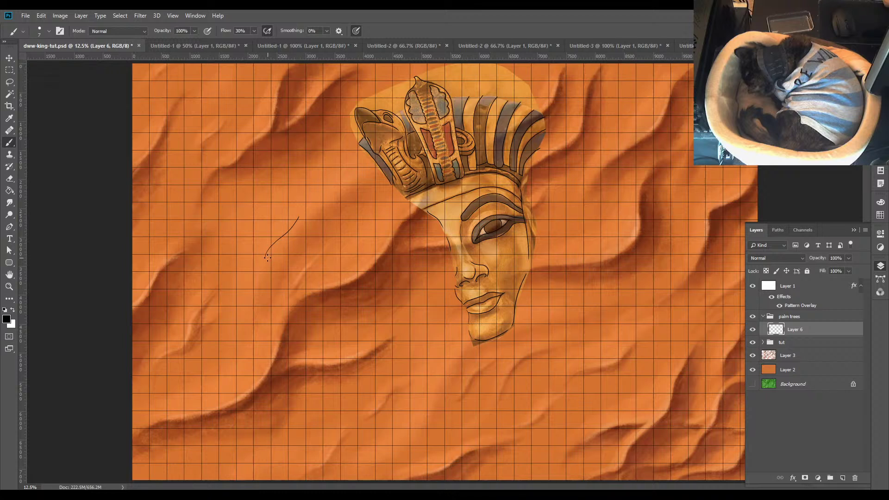
Brush a parallel second trunk line and thin curved fronds radiating from its tip to form the first palm on Layer 6
left_click_drag(267, 258, 303, 210)
left_click_drag(297, 212, 273, 224)
left_click_drag(333, 204, 307, 213)
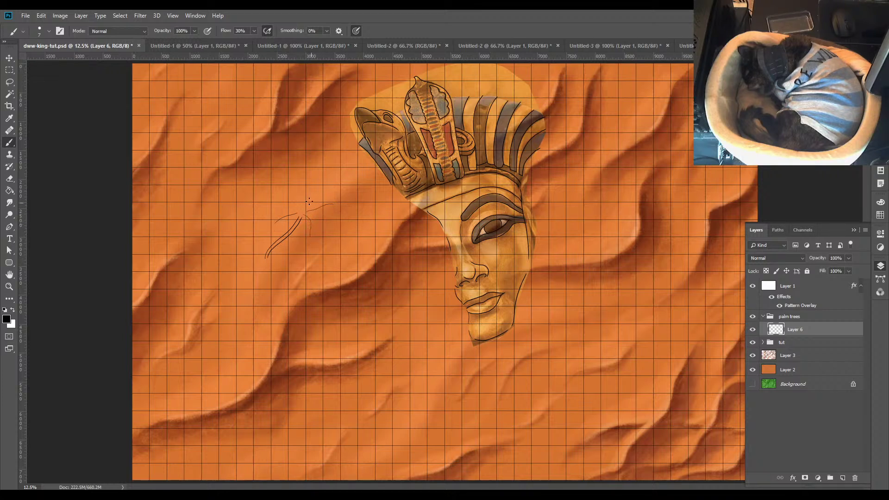
left_click_drag(288, 198, 302, 209)
left_click_drag(274, 210, 298, 217)
left_click_drag(300, 215, 279, 229)
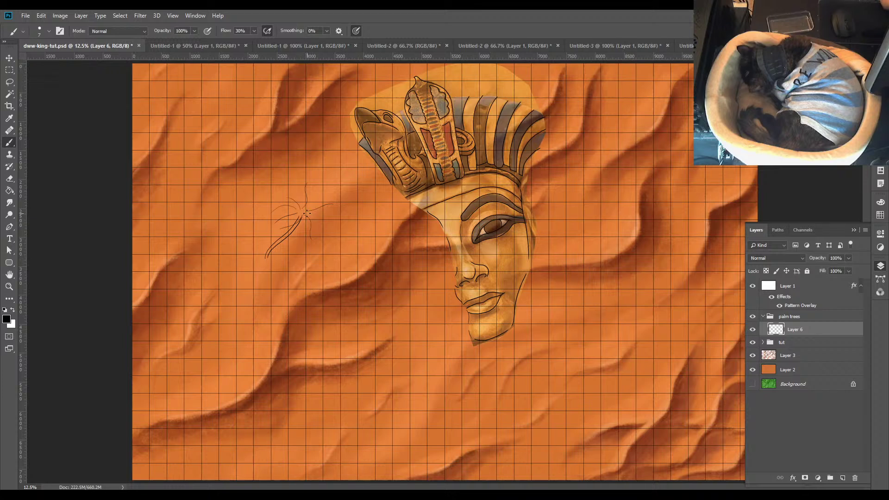
left_click_drag(304, 213, 318, 228)
Undo the last brush stroke, add a new layer above Layer 6, and sketch a second palm's curved fronds on the dunes below the first
key("ctrl+z")
left_click_drag(246, 319, 229, 306)
key("ctrl+shift+n")
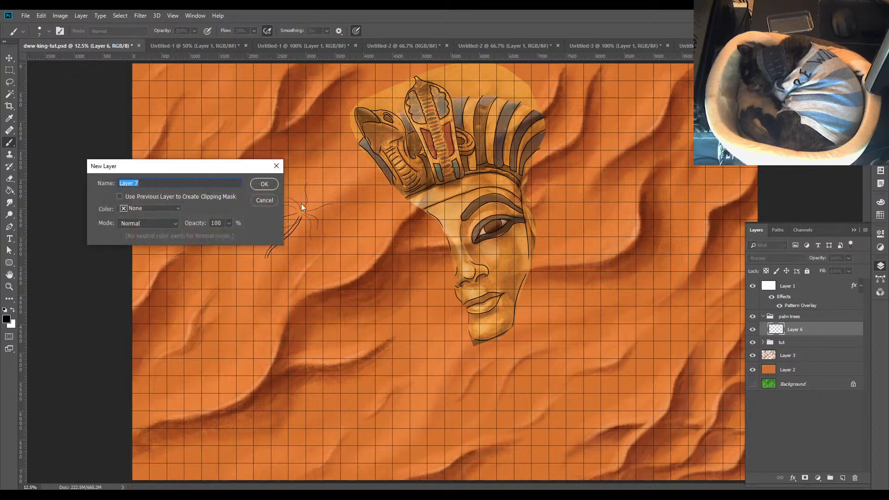
left_click(273, 183)
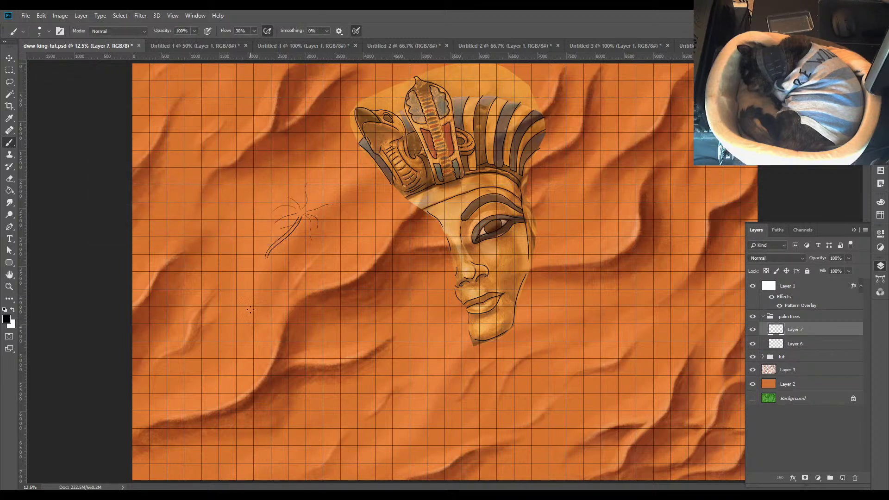
mouse_move(244, 306)
left_mouse_down()
mouse_move(222, 315)
mouse_move(222, 336)
left_mouse_up()
mouse_move(261, 313)
left_mouse_down()
mouse_move(273, 322)
mouse_move(239, 336)
left_mouse_up()
Add a new layer above Layer 7 and consult the aerial beach palm photo before returning to dww-king-tut.psd
key("ctrl+shift+n")
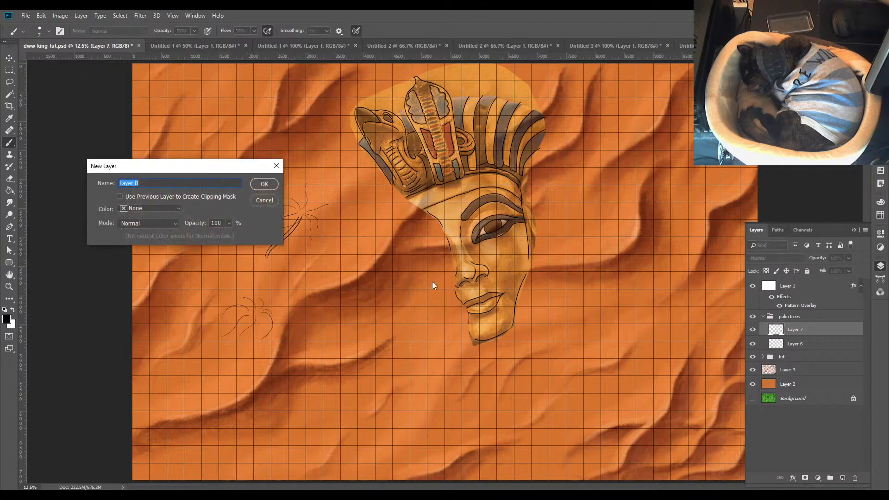
left_click(263, 184)
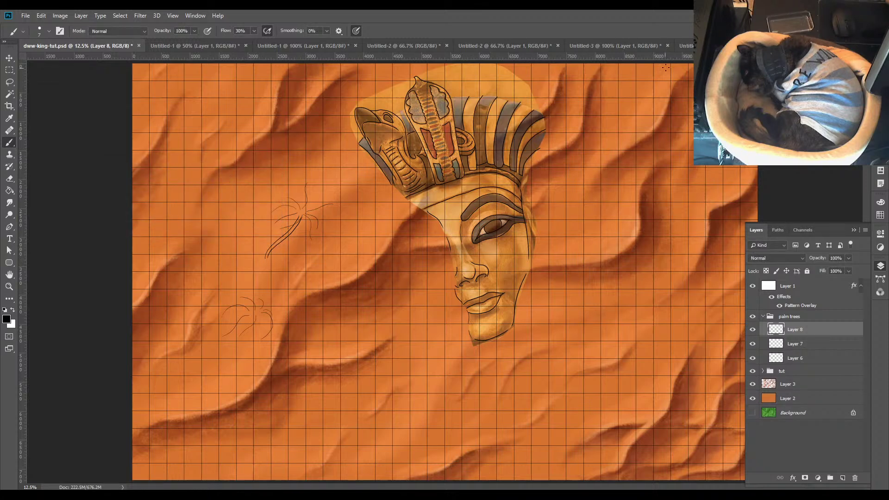
left_click(688, 46)
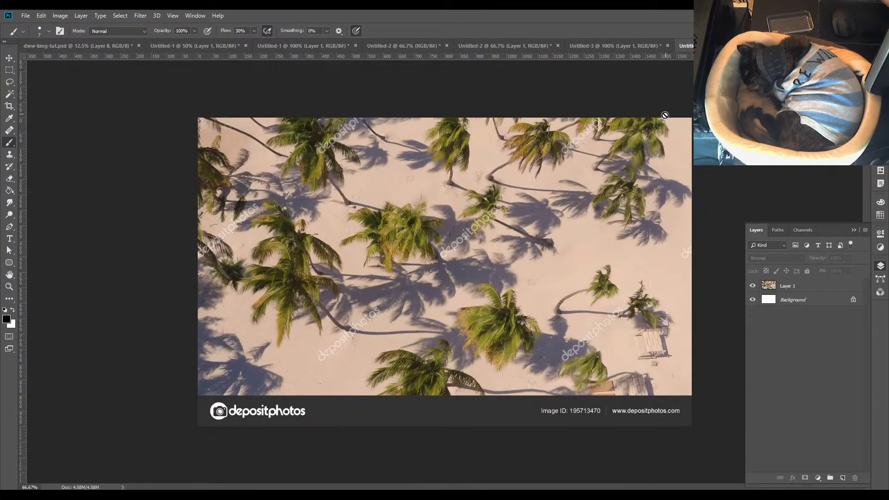
left_click(89, 47)
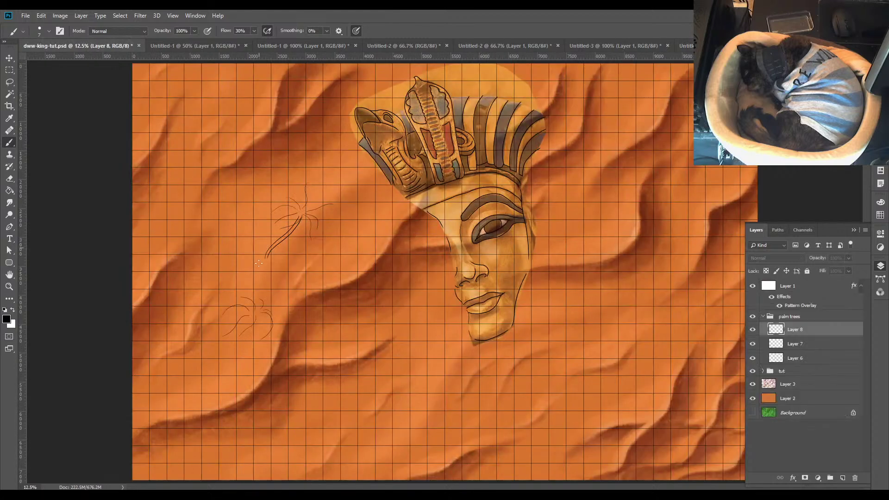
key("ctrl+shift+Tab")
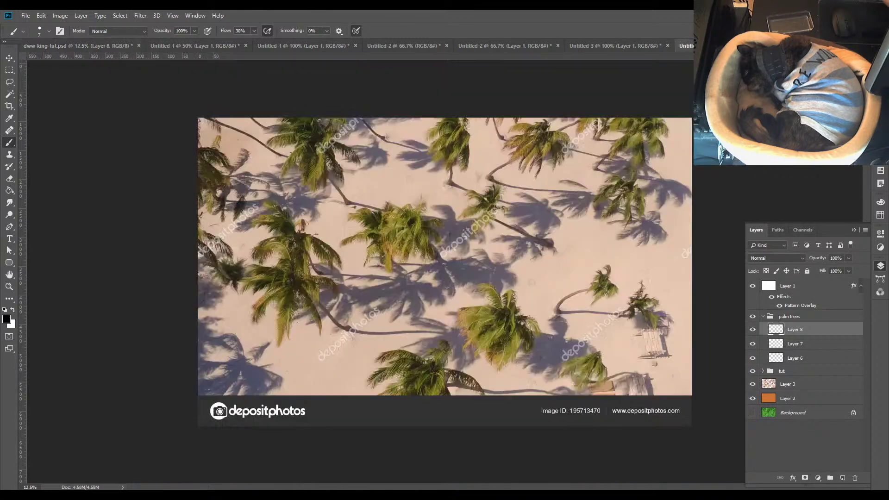
left_click(93, 48)
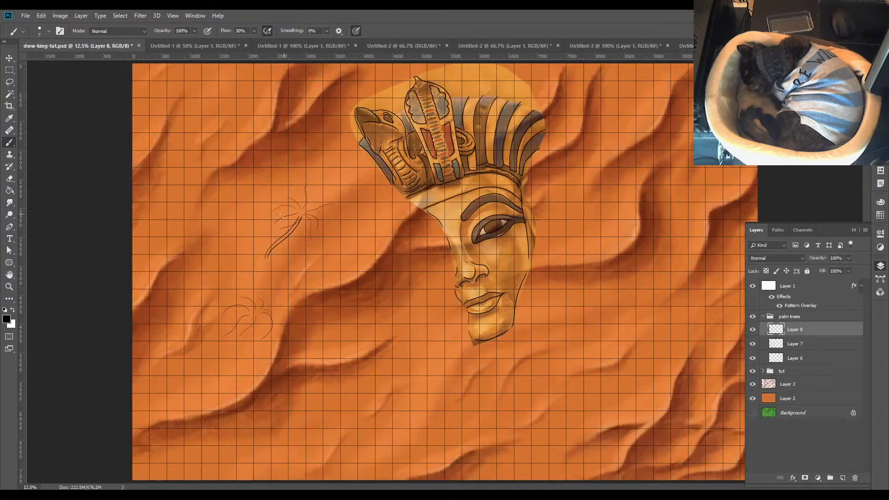
Sketch a third palm with a curved trunk and drooping fronds to the left of the first palm, undoing misplaced strokes
mouse_move(235, 255)
left_mouse_down()
mouse_move(219, 233)
mouse_move(236, 272)
left_mouse_up()
left_click_drag(218, 239, 231, 258)
key("ctrl+z")
left_click_drag(217, 239, 237, 267)
key("ctrl+z")
mouse_move(216, 230)
left_mouse_down()
mouse_move(230, 241)
mouse_move(217, 246)
mouse_move(215, 239)
mouse_move(206, 263)
left_mouse_up()
mouse_move(210, 229)
left_mouse_down()
mouse_move(193, 249)
mouse_move(210, 221)
mouse_move(203, 225)
left_mouse_up()
Save the document with the palm trees group collapsed and clear the layer selection using the Move tool
left_click(813, 360)
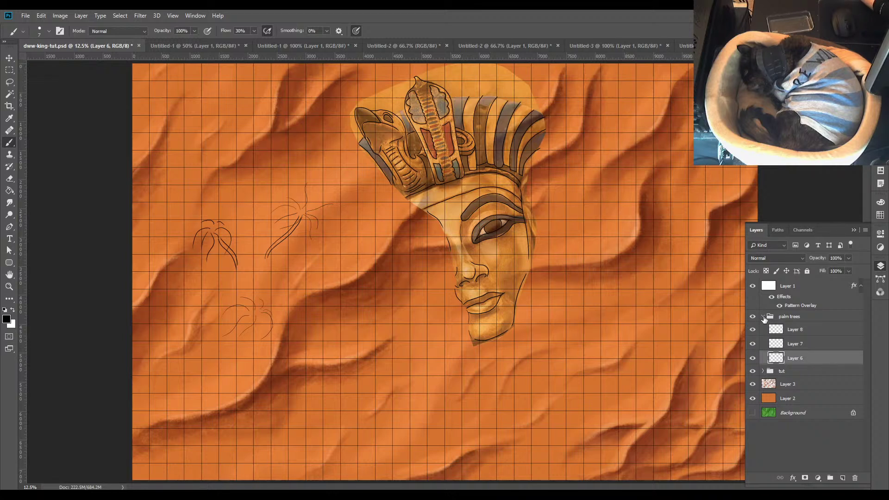
left_click(762, 316)
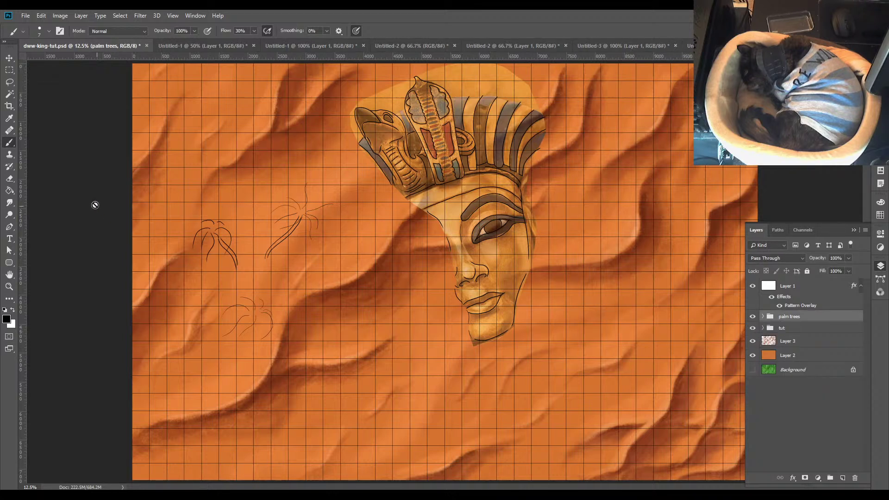
left_click(111, 216)
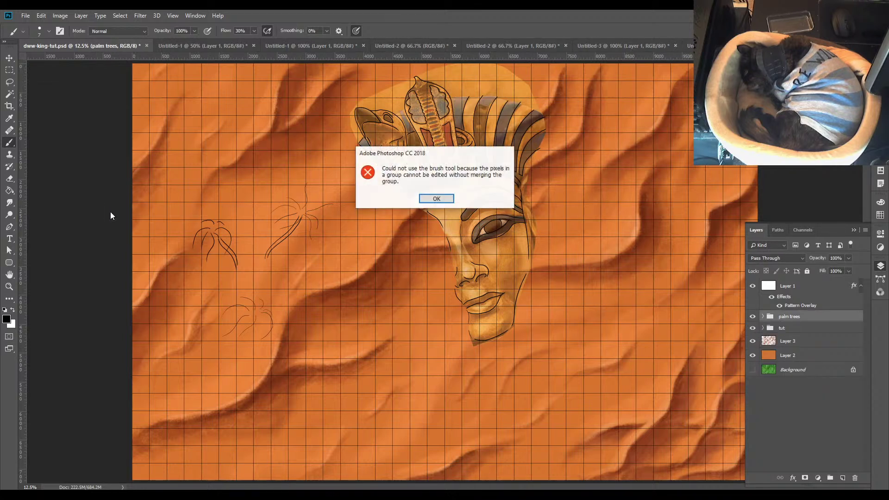
left_click(448, 200)
key("ctrl+s")
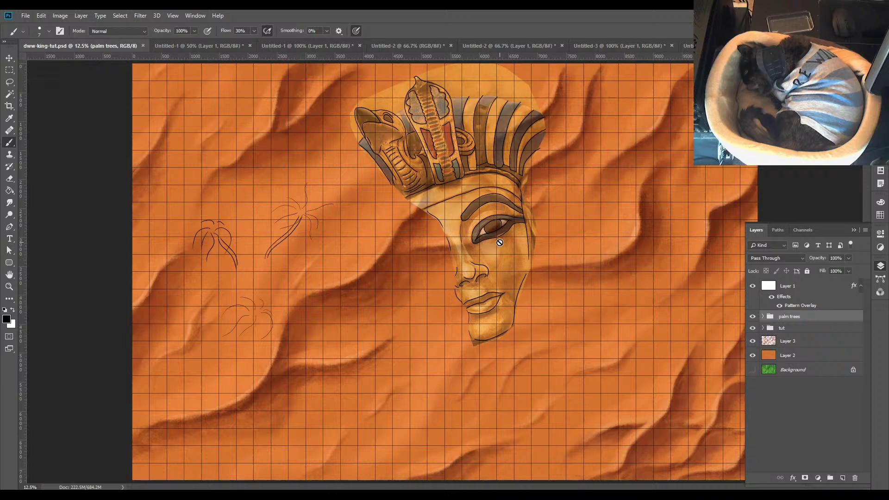
left_click(10, 57)
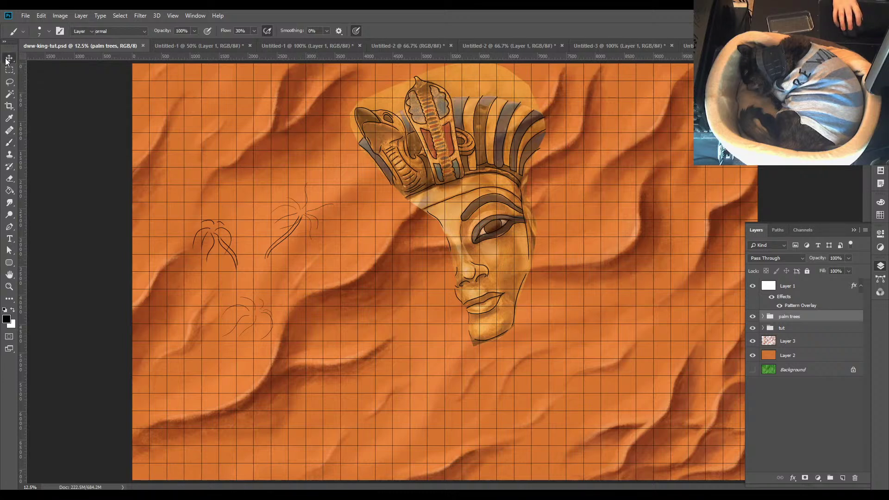
left_click(53, 122)
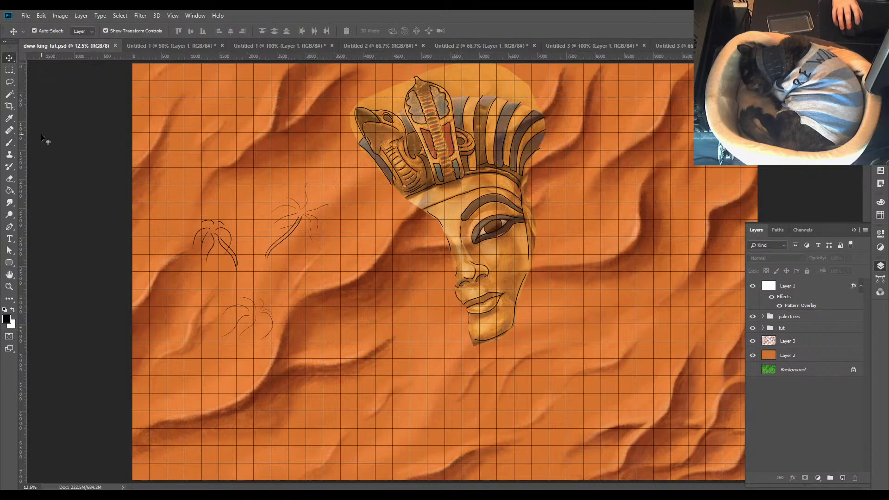